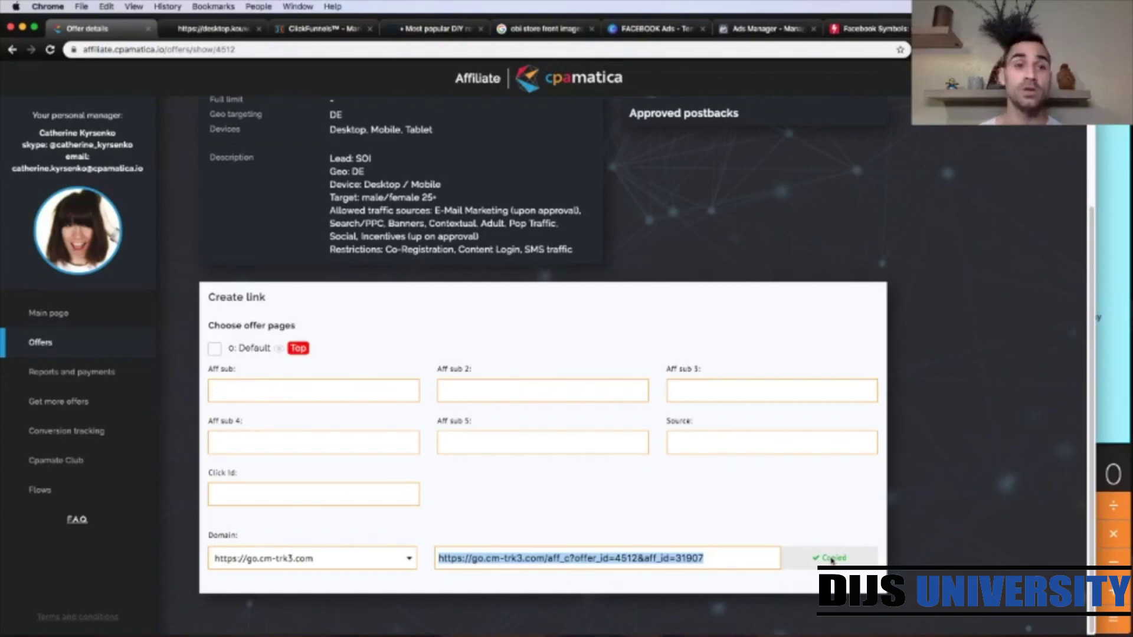
# Step: Review the Obi Sweepstake offer details, its SOI payout and the sweepstake landing page
pyautogui.scroll(3, 285, 462)
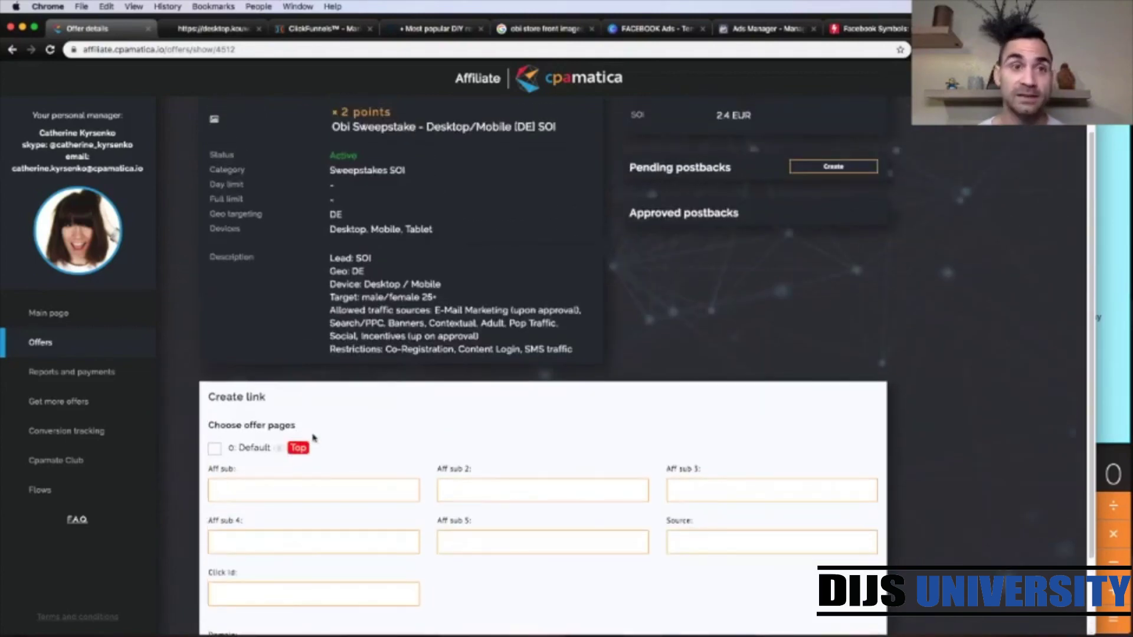
pyautogui.scroll(2, 313, 438)
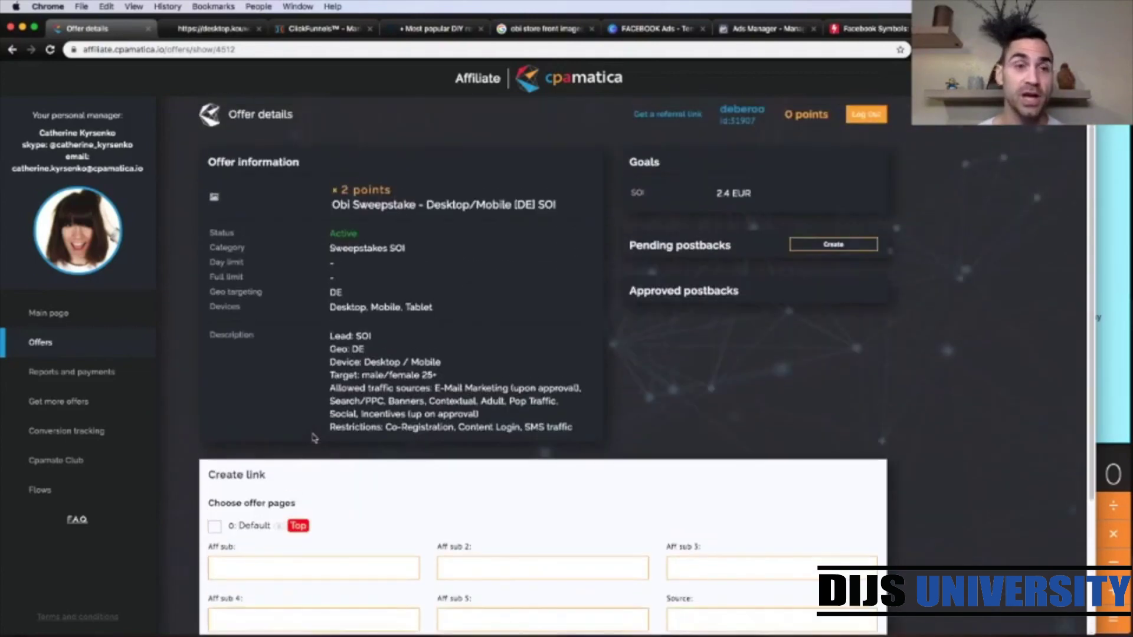
pyautogui.click(207, 33)
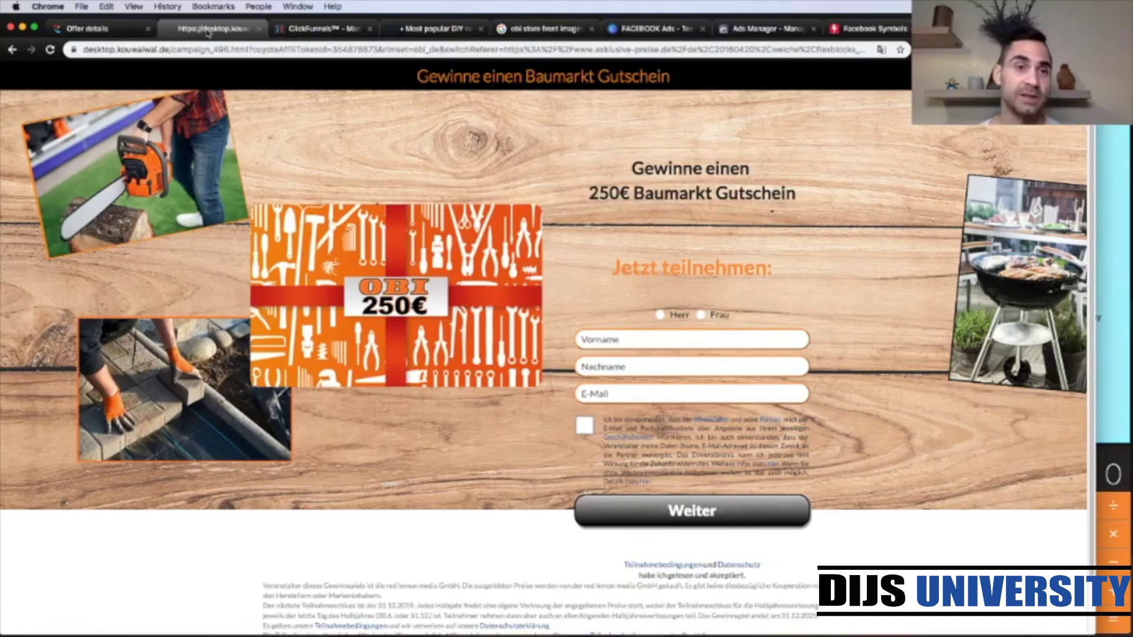
pyautogui.click(110, 30)
pyautogui.moveTo(753, 194); pyautogui.dragTo(716, 194)
pyautogui.click(714, 197)
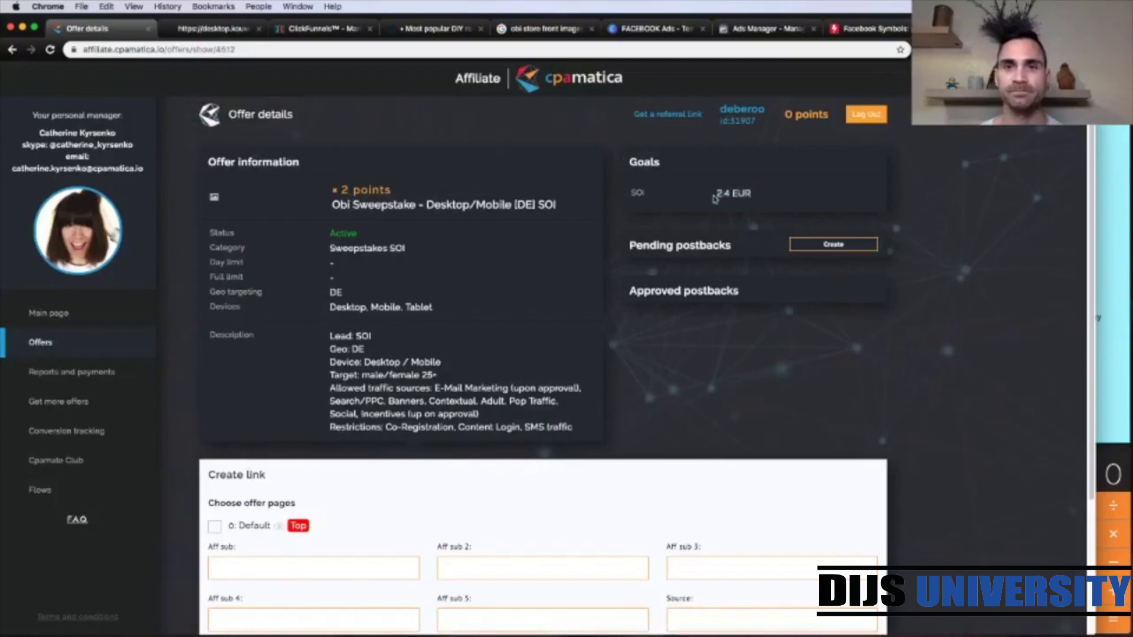
pyautogui.scroll(-5, 651, 365)
pyautogui.scroll(5, 652, 365)
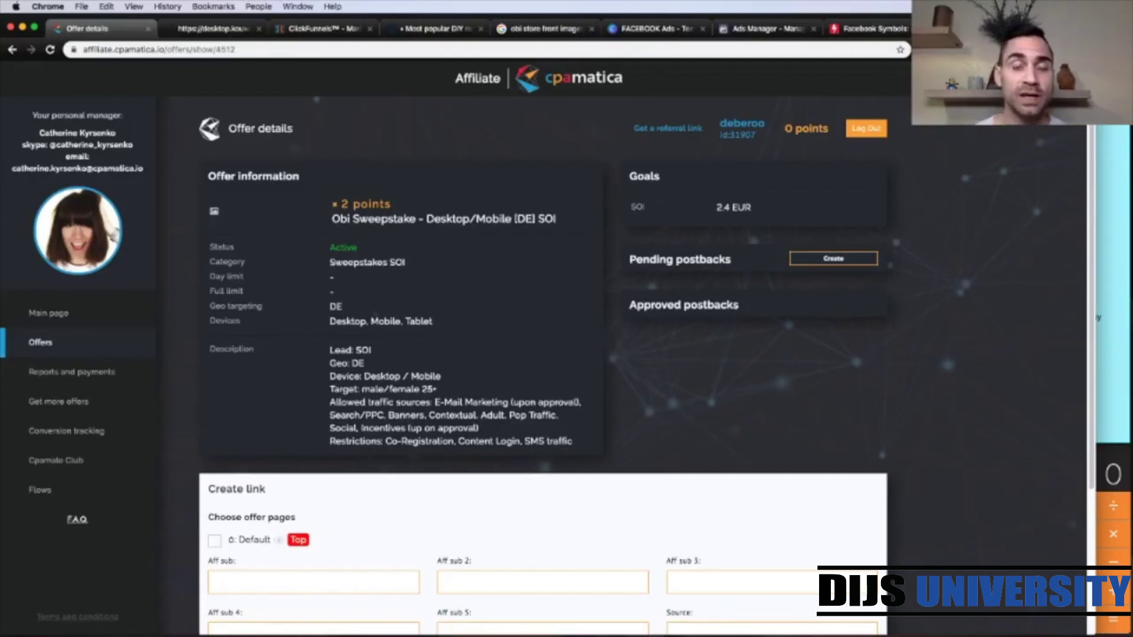
# Step: Switch to the CPAMATICA - OBI - FB funnel in ClickFunnels and open the Facebook Template page for editing
pyautogui.click(315, 29)
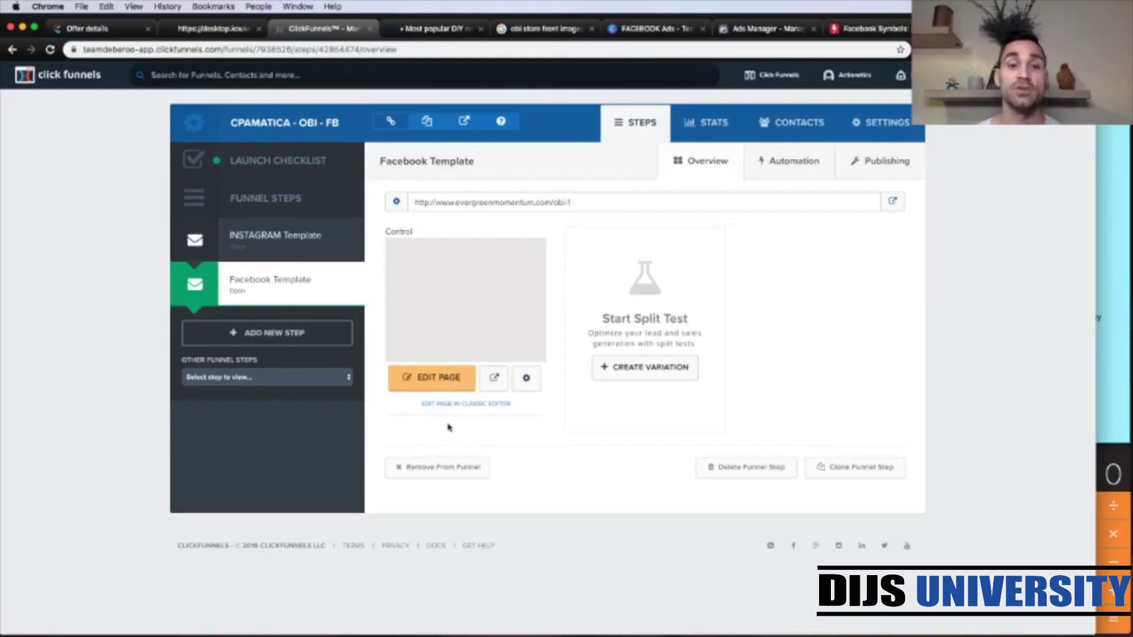
pyautogui.click(434, 381)
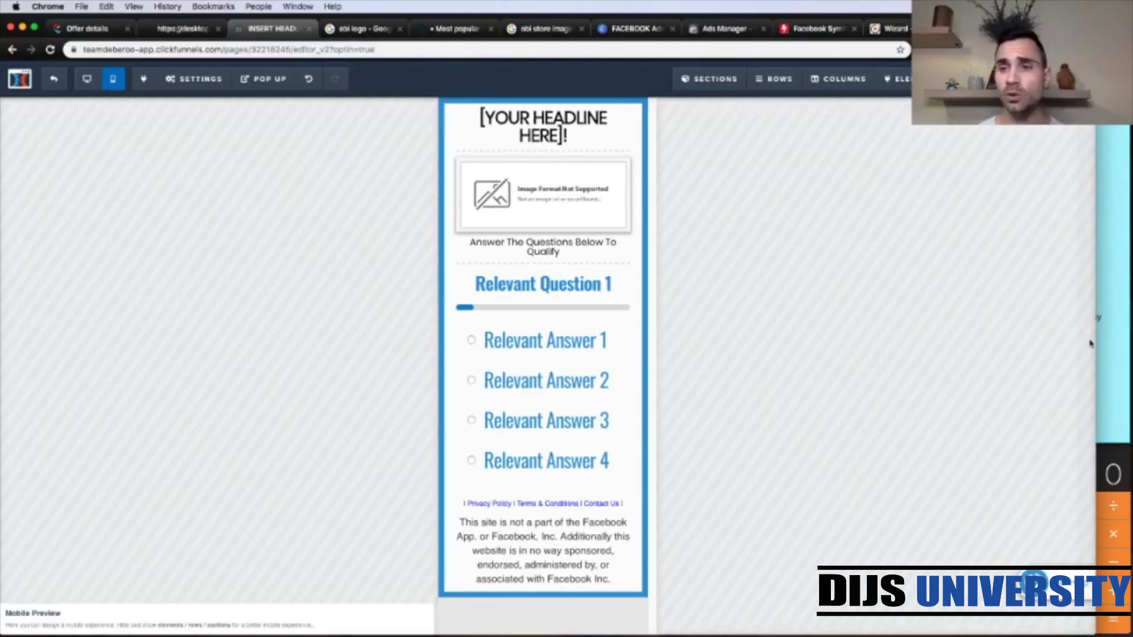
# Step: Read through the CPAmatica - OBI - DE - FB sticky note, covering the headline, ad text, questions and answers
pyautogui.click(1106, 352)
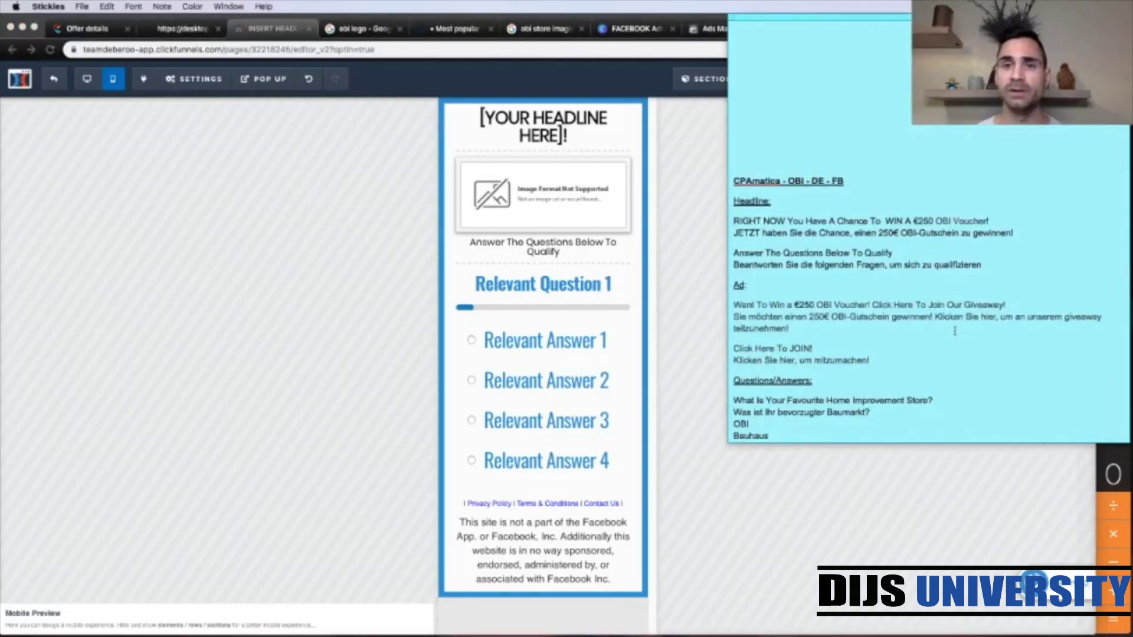
pyautogui.scroll(-3, 955, 331)
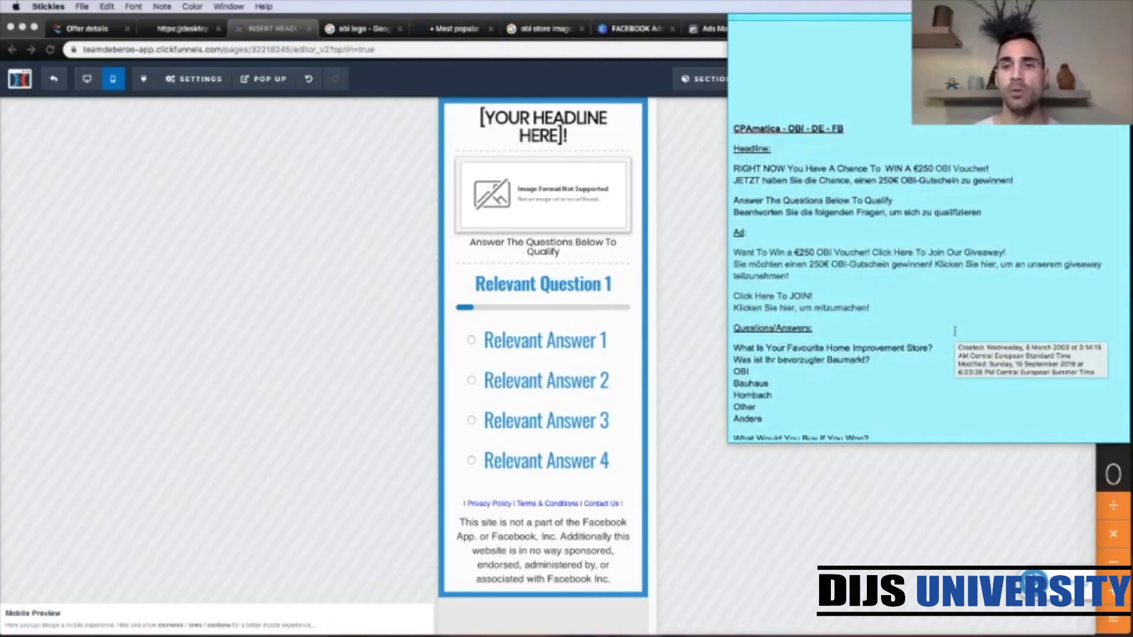
pyautogui.scroll(-1, 831, 286)
pyautogui.scroll(1, 831, 285)
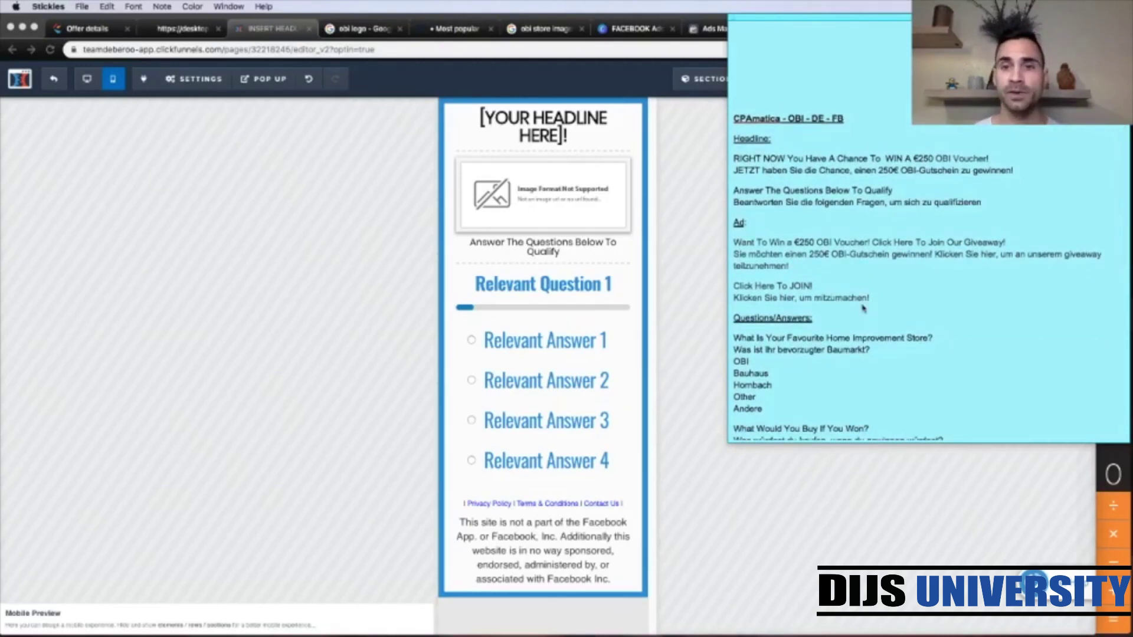
pyautogui.scroll(-1, 863, 309)
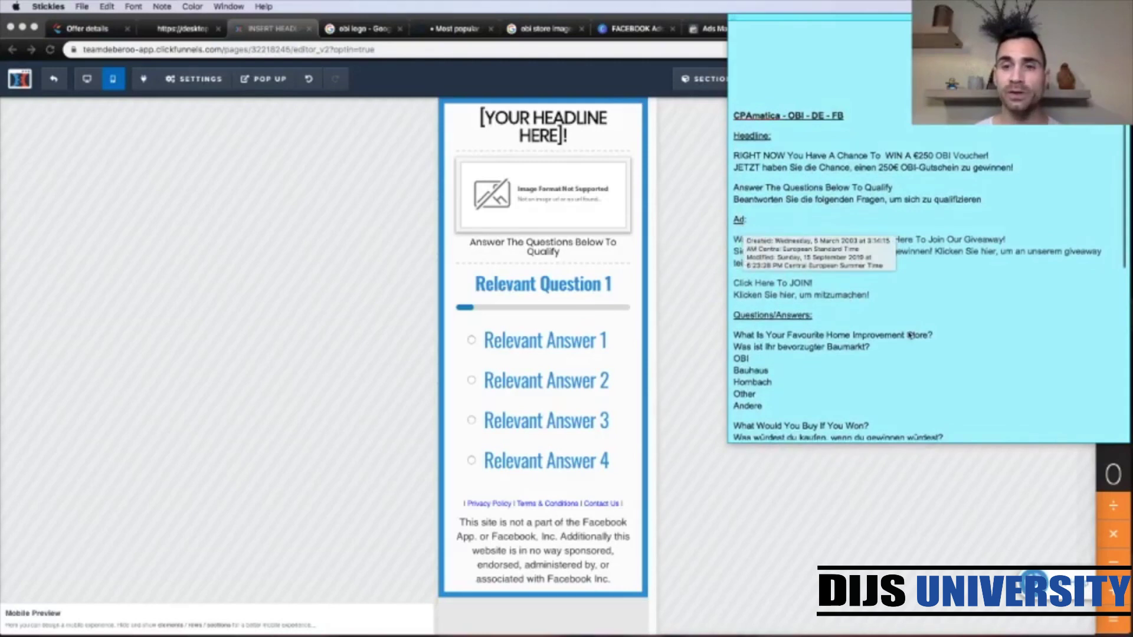
pyautogui.scroll(-2, 911, 335)
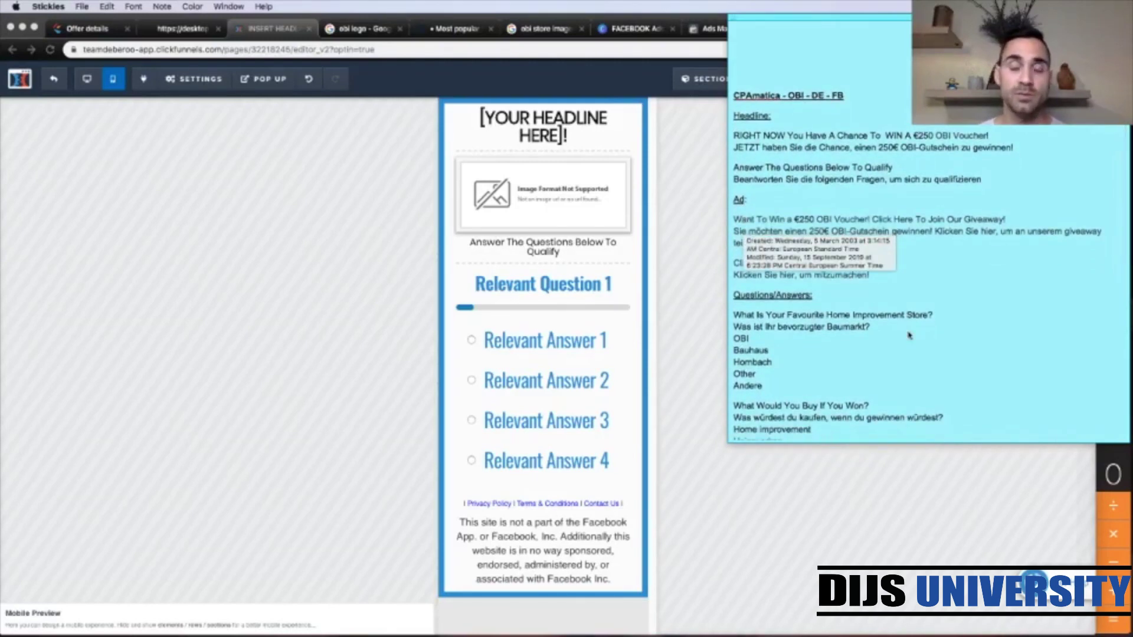
pyautogui.scroll(-5, 909, 335)
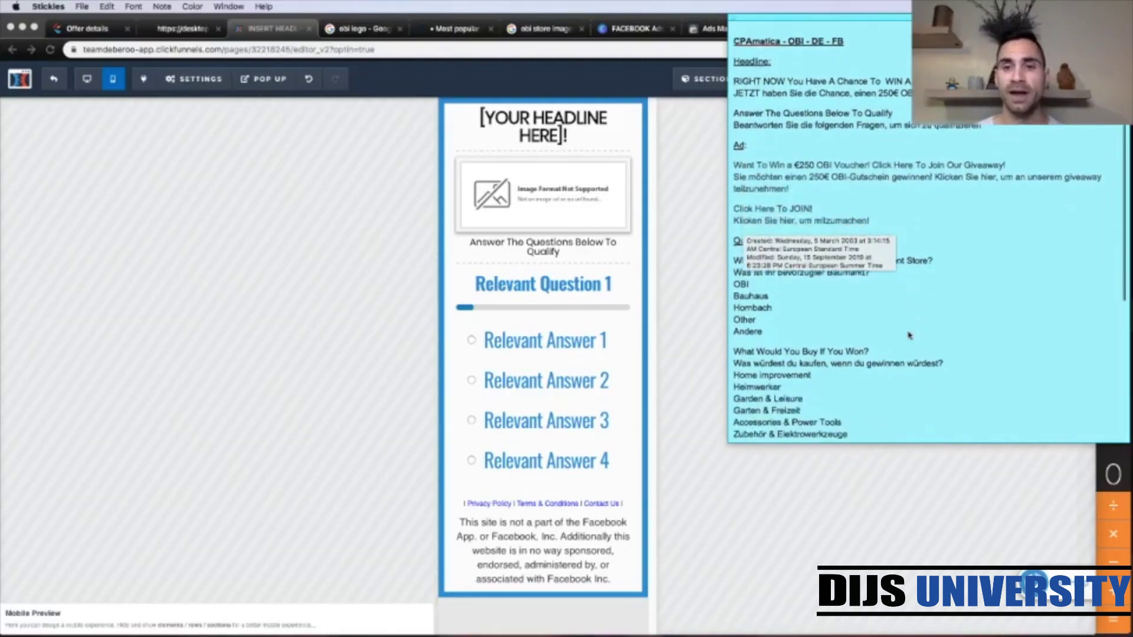
pyautogui.scroll(3, 908, 332)
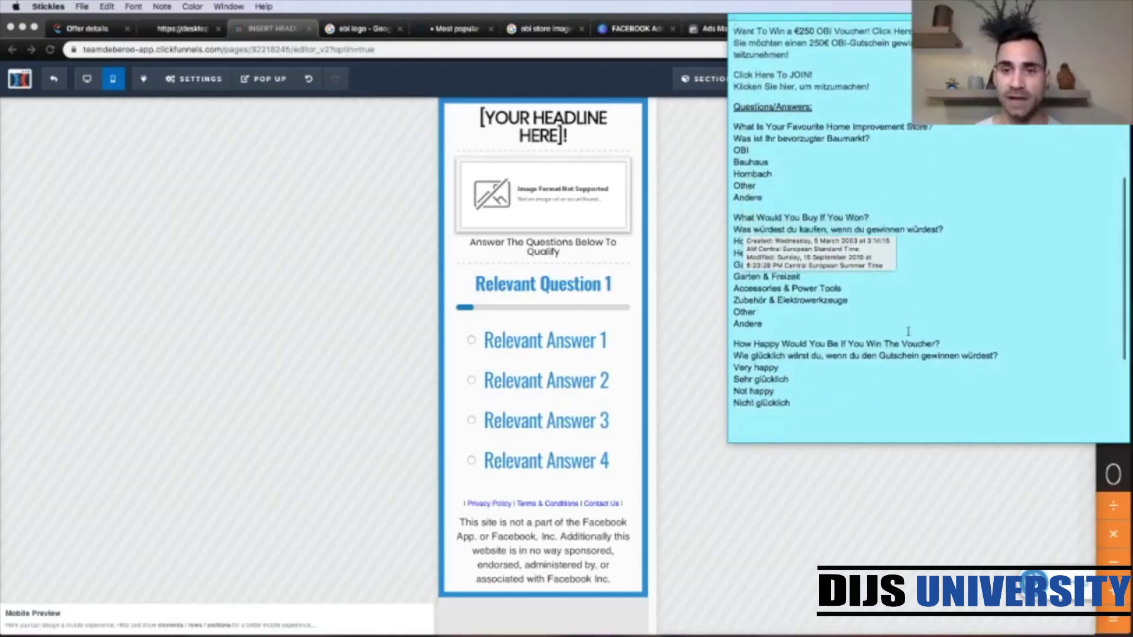
pyautogui.scroll(6, 908, 331)
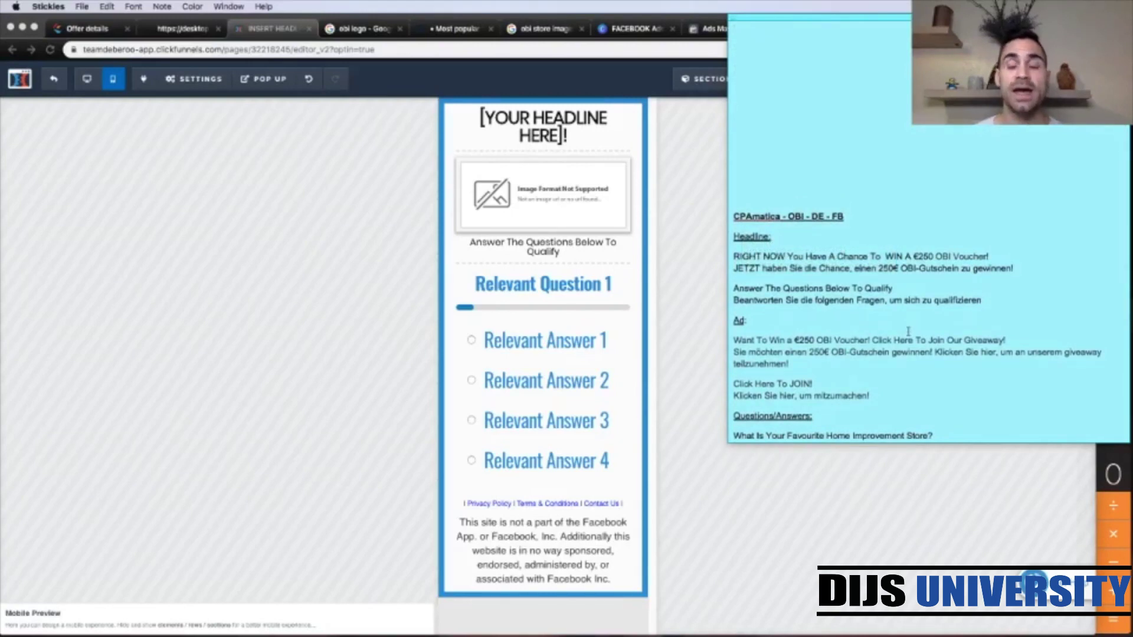
# Step: Switch to the One Hour Translation project wizard and examine its language, expert and upload material sections
pyautogui.click(691, 253)
pyautogui.moveTo(898, 77)
pyautogui.click(890, 28)
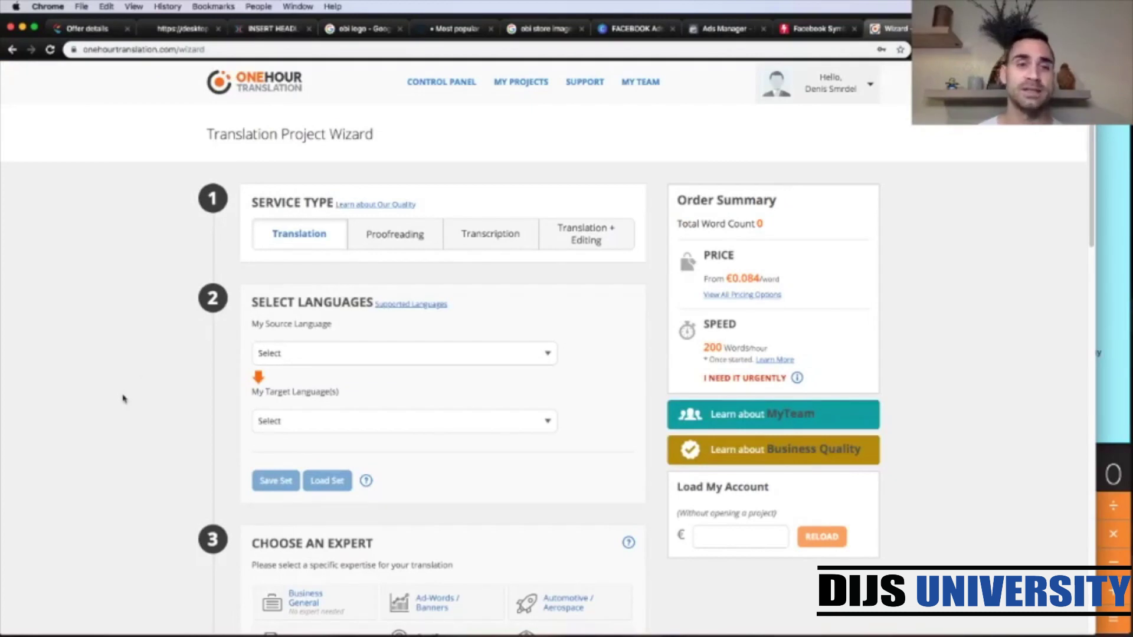
pyautogui.scroll(-3, 127, 386)
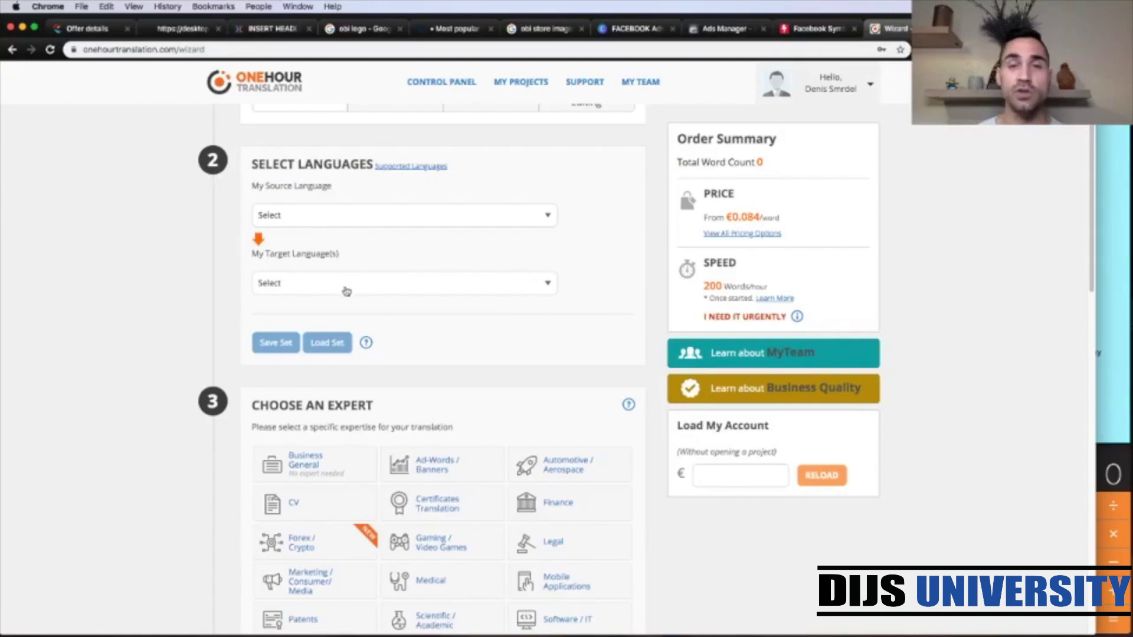
pyautogui.scroll(-5, 301, 374)
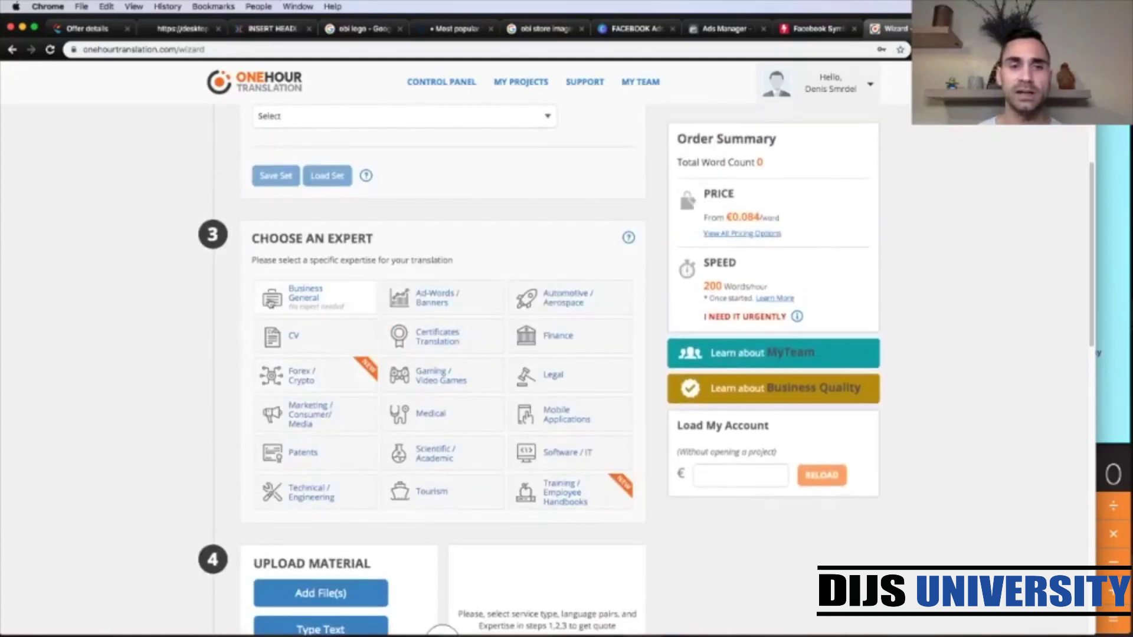
pyautogui.scroll(-10, 188, 408)
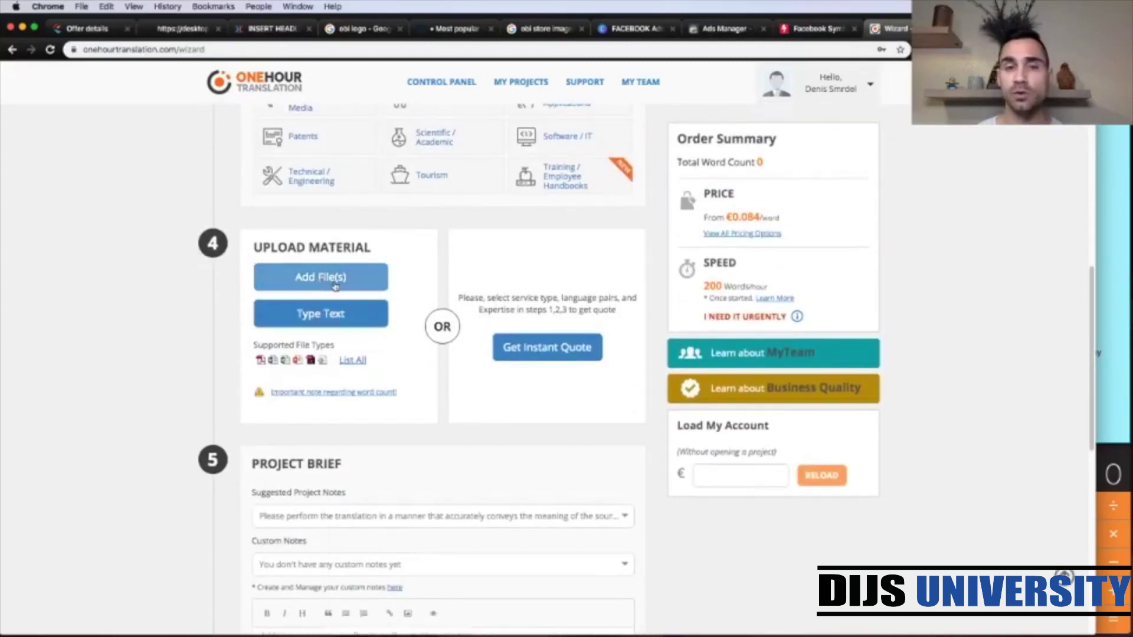
pyautogui.click(322, 319)
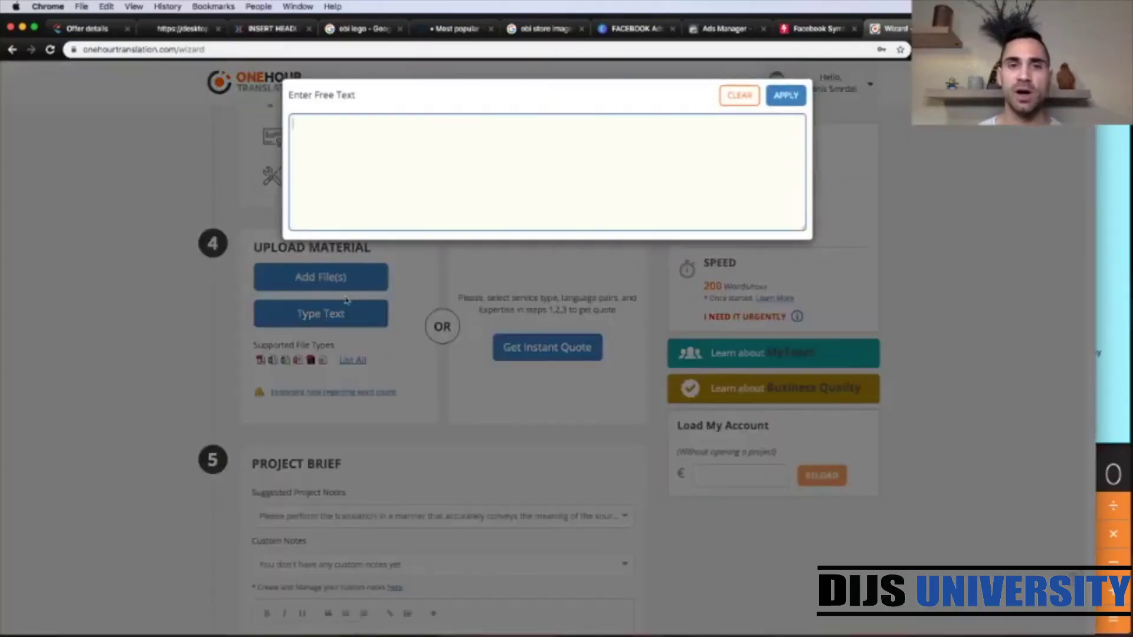
pyautogui.click(402, 171)
pyautogui.write('kjsmvsnvlsdnv')
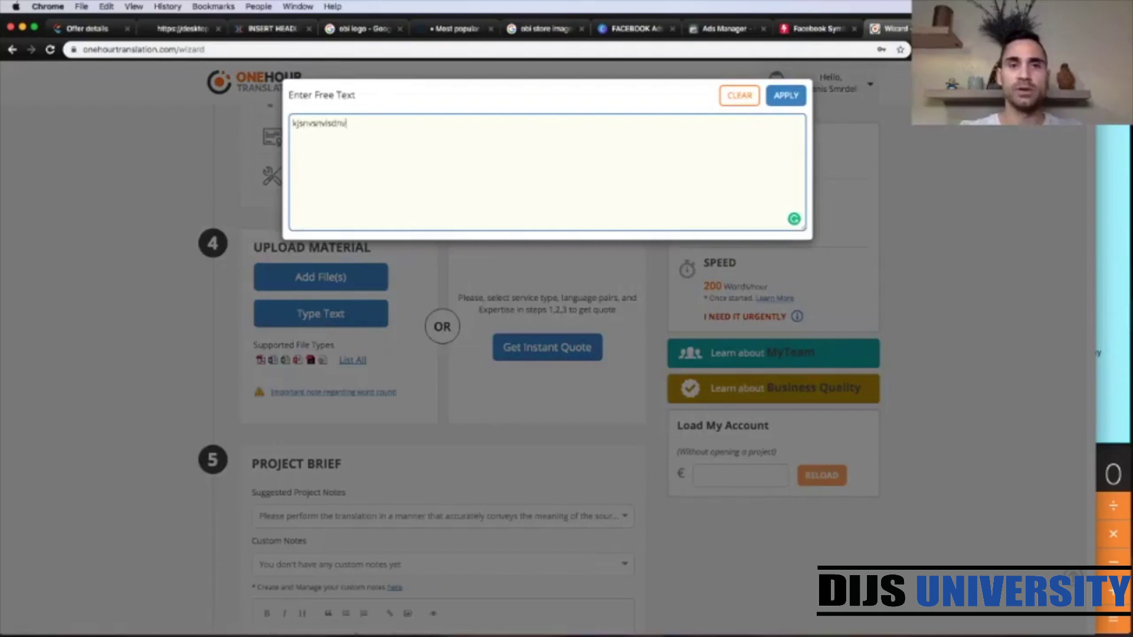
pyautogui.click(737, 102)
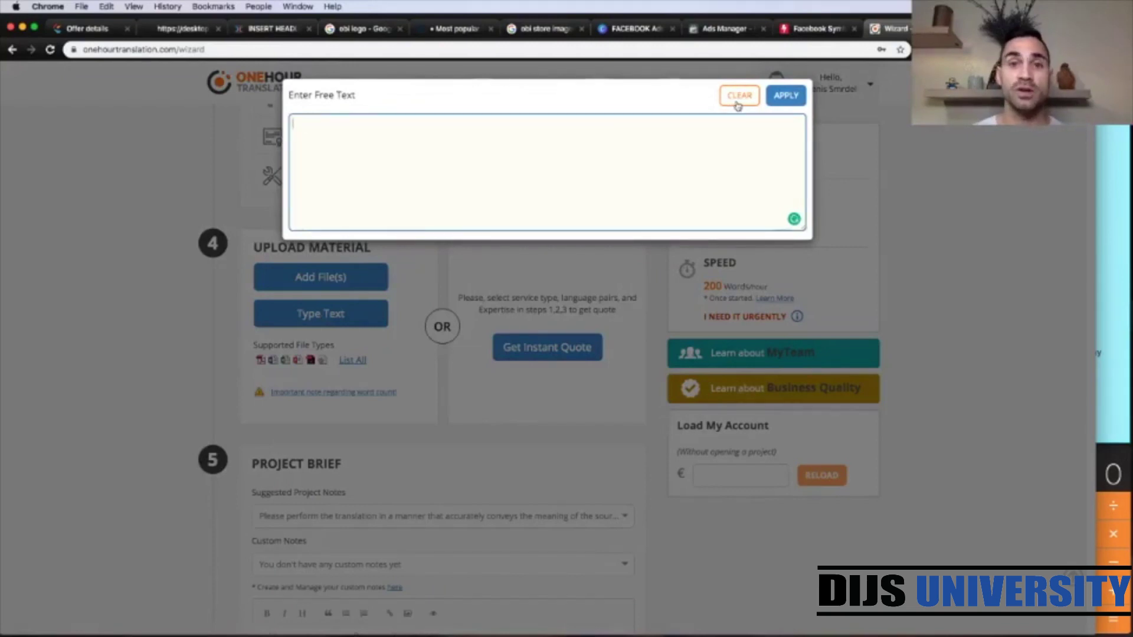
pyautogui.click(942, 285)
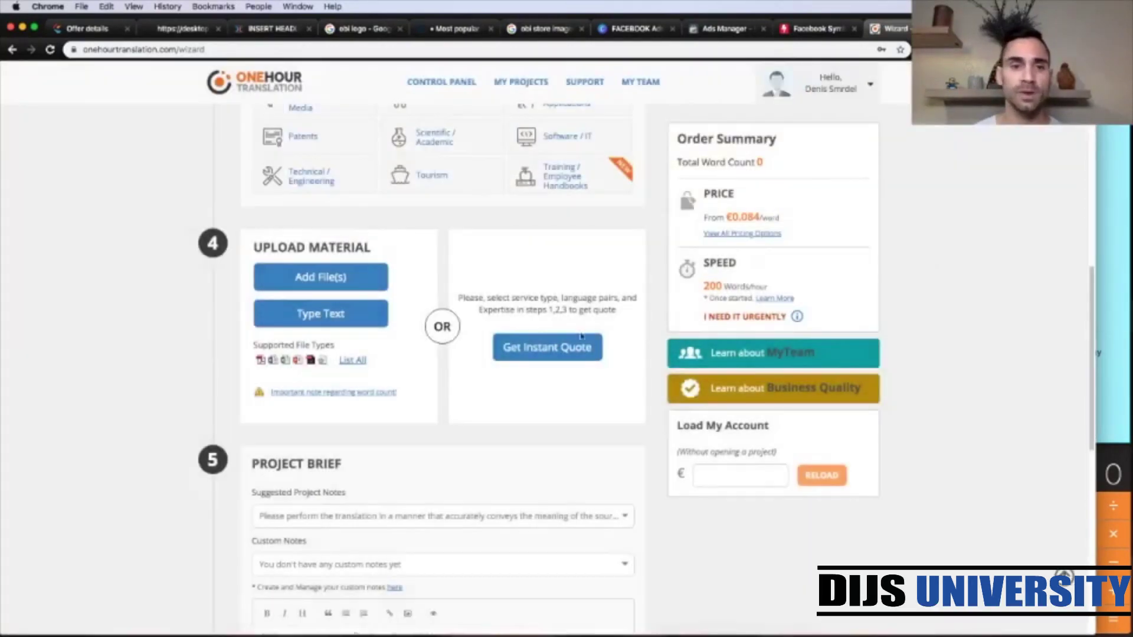
# Step: Examine the translation wizard's suggested project notes, project brief and project start sections
pyautogui.scroll(-5, 518, 364)
pyautogui.click(488, 321)
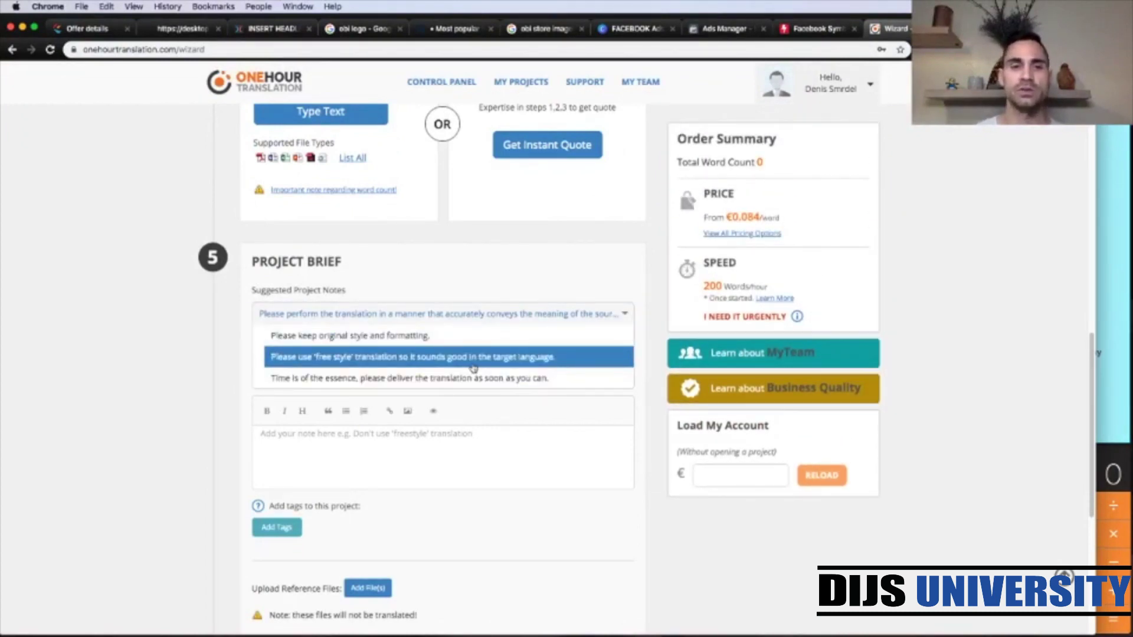
pyautogui.click(187, 362)
pyautogui.scroll(-6, 185, 360)
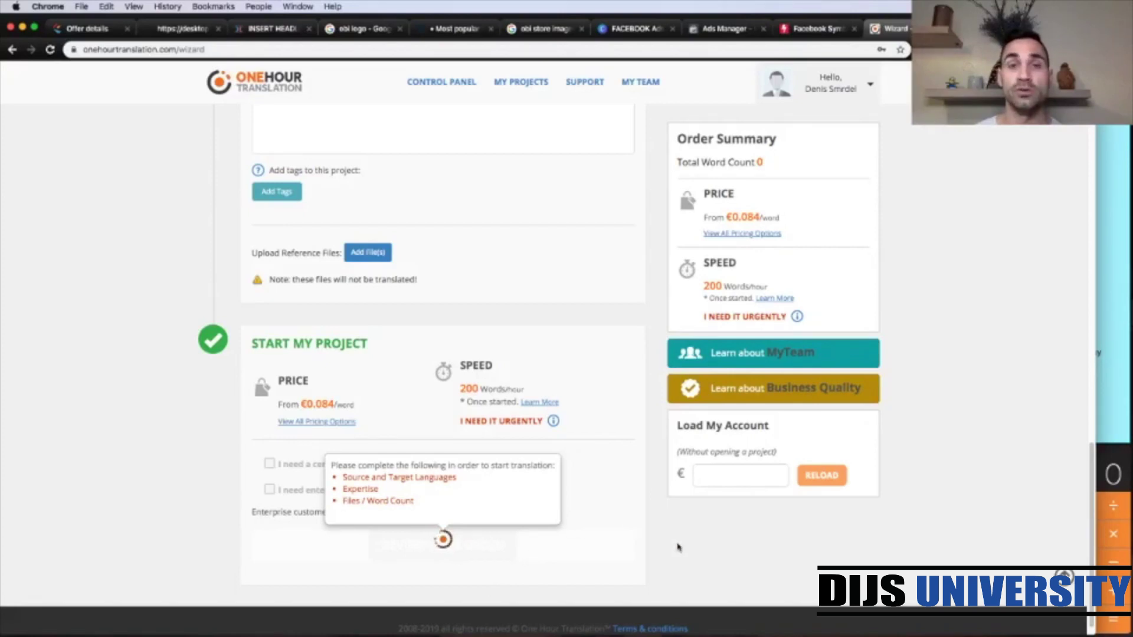
pyautogui.scroll(3, 670, 531)
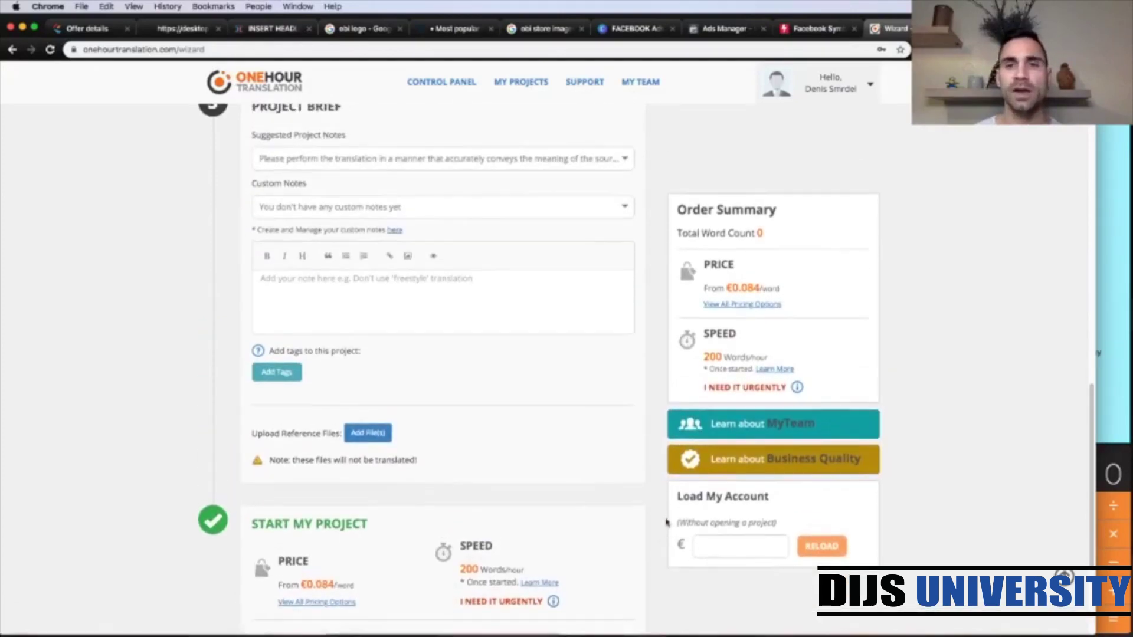
pyautogui.scroll(2, 658, 508)
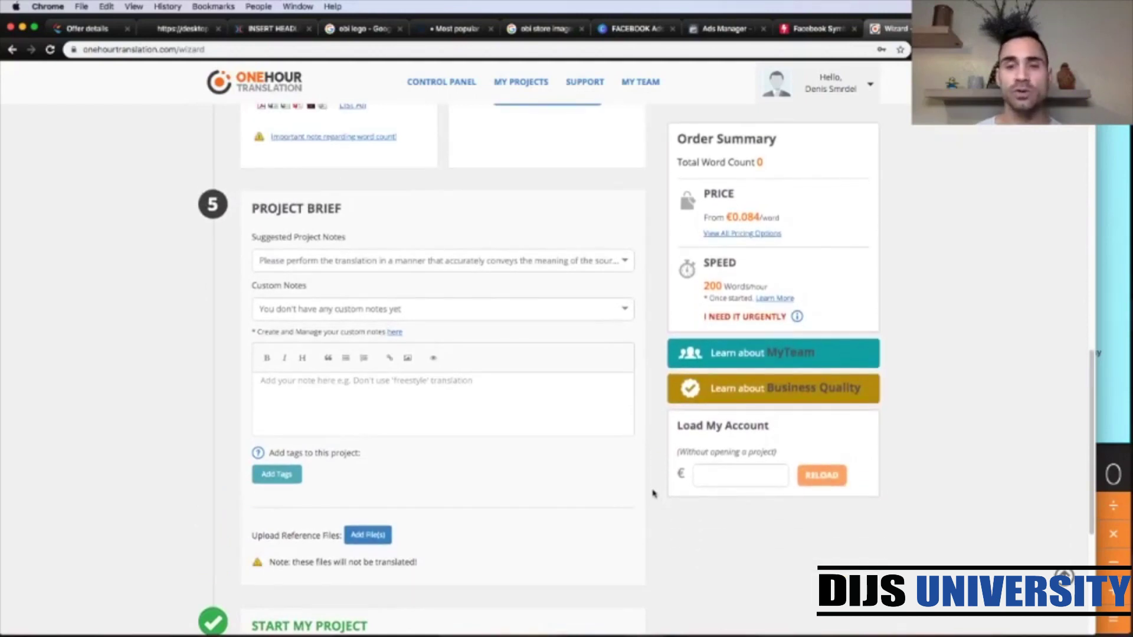
pyautogui.scroll(2, 653, 493)
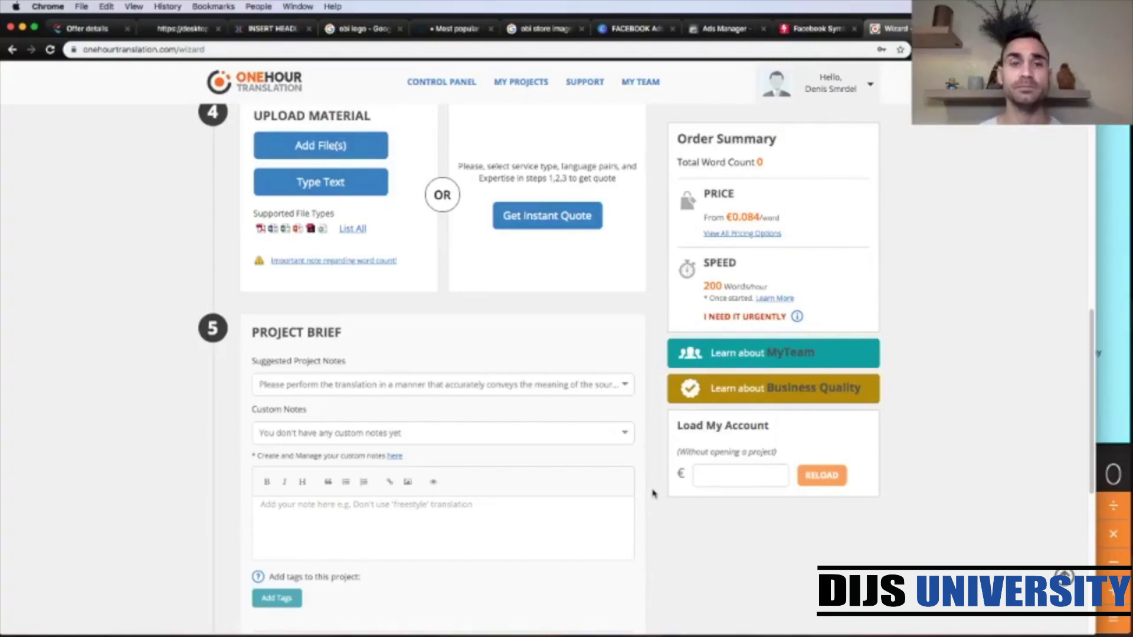
pyautogui.scroll(10, 653, 493)
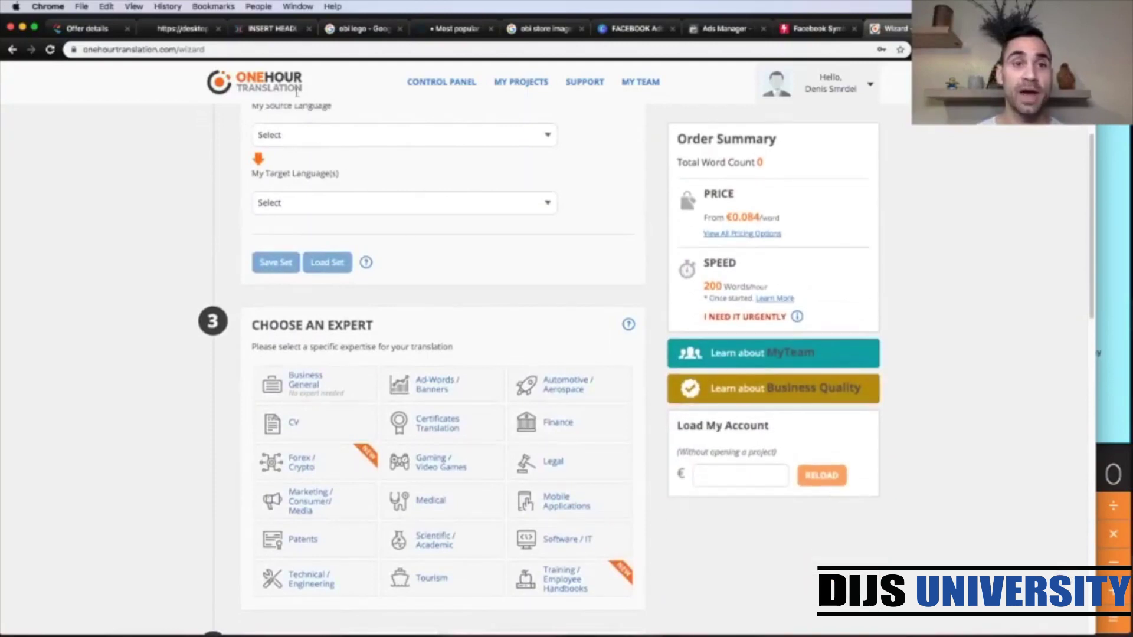
# Step: Replace the ClickFunnels page headline with "JETZT haben Sie die Chance, einen 250€ OBI-Gutschein zu gewinnen!" copied from the sticky note
pyautogui.click(272, 28)
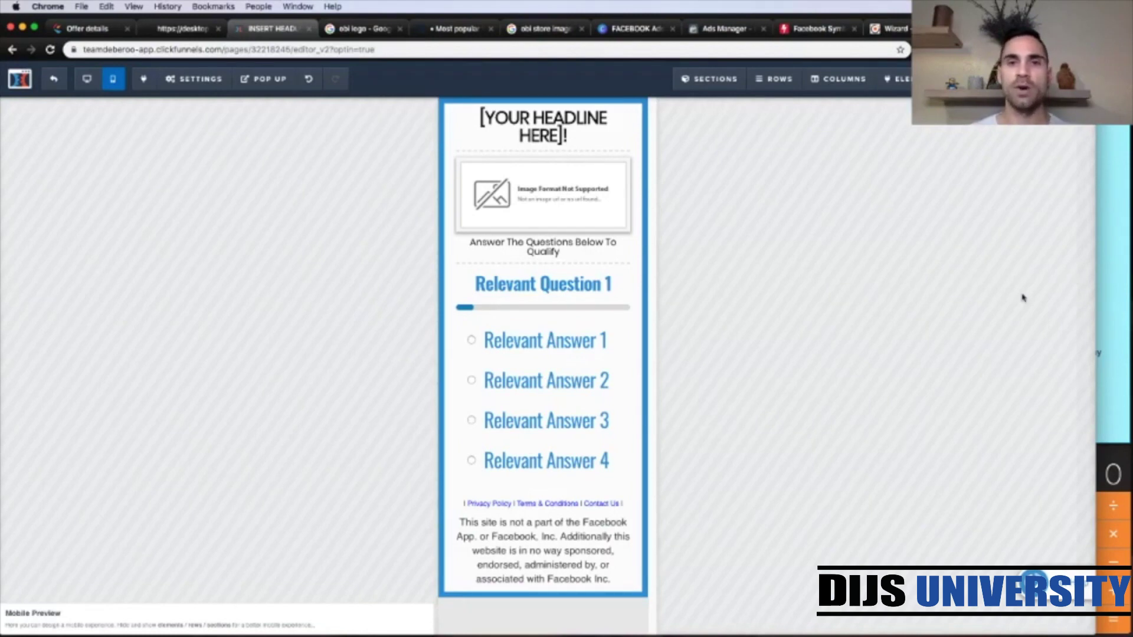
pyautogui.click(1115, 310)
pyautogui.scroll(-2, 961, 328)
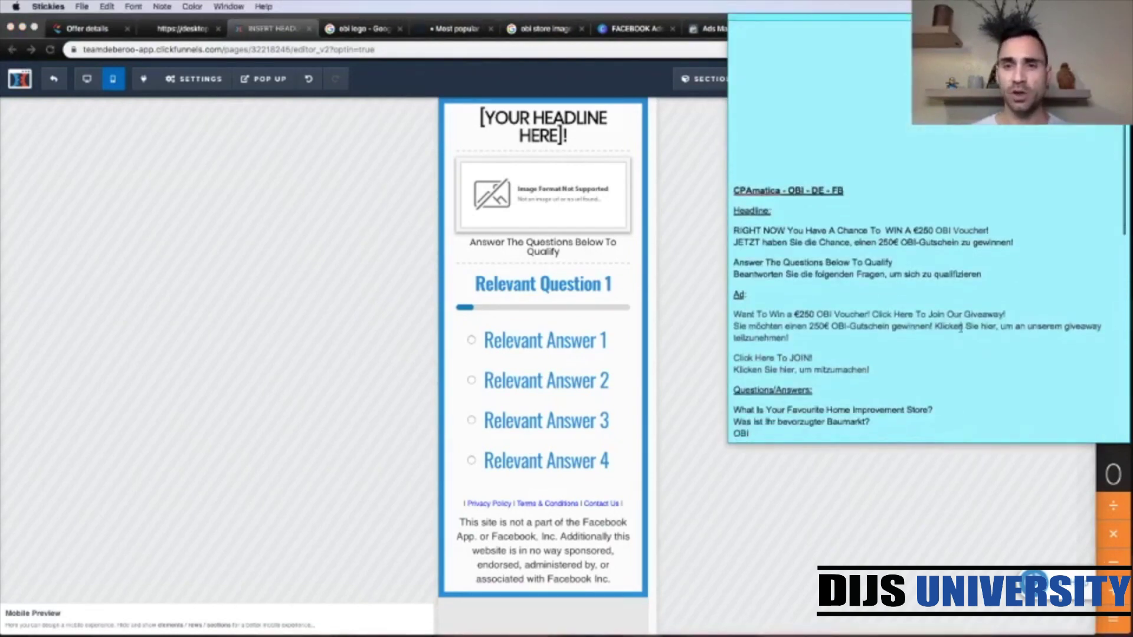
pyautogui.tripleClick(775, 235)
pyautogui.press('super+c')
pyautogui.click(509, 129)
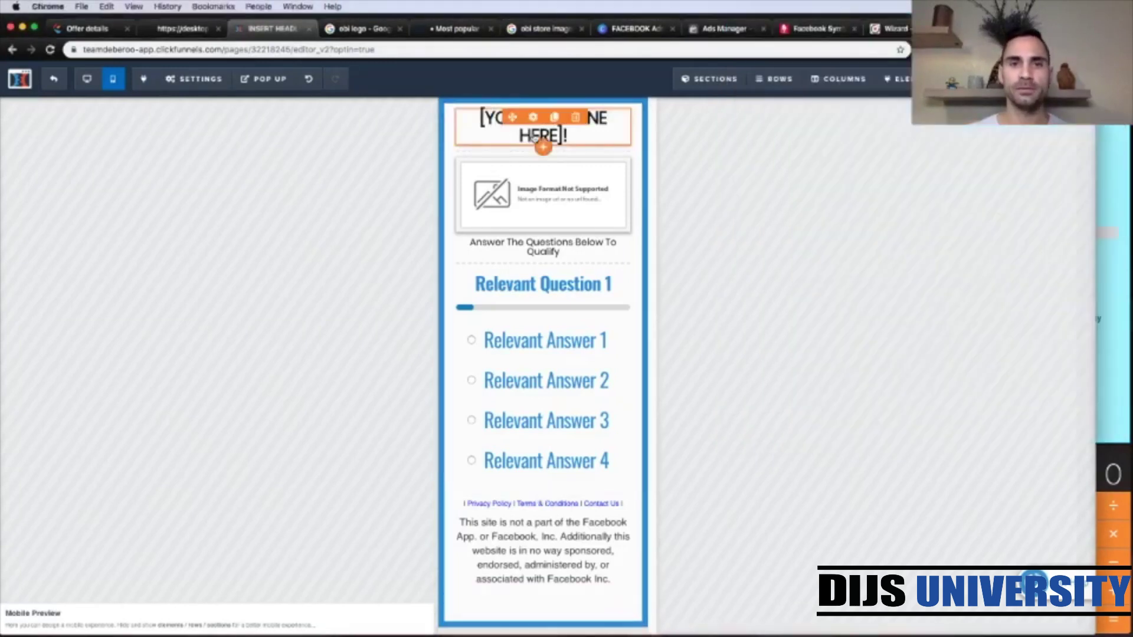
pyautogui.tripleClick(534, 137)
pyautogui.press('super+v')
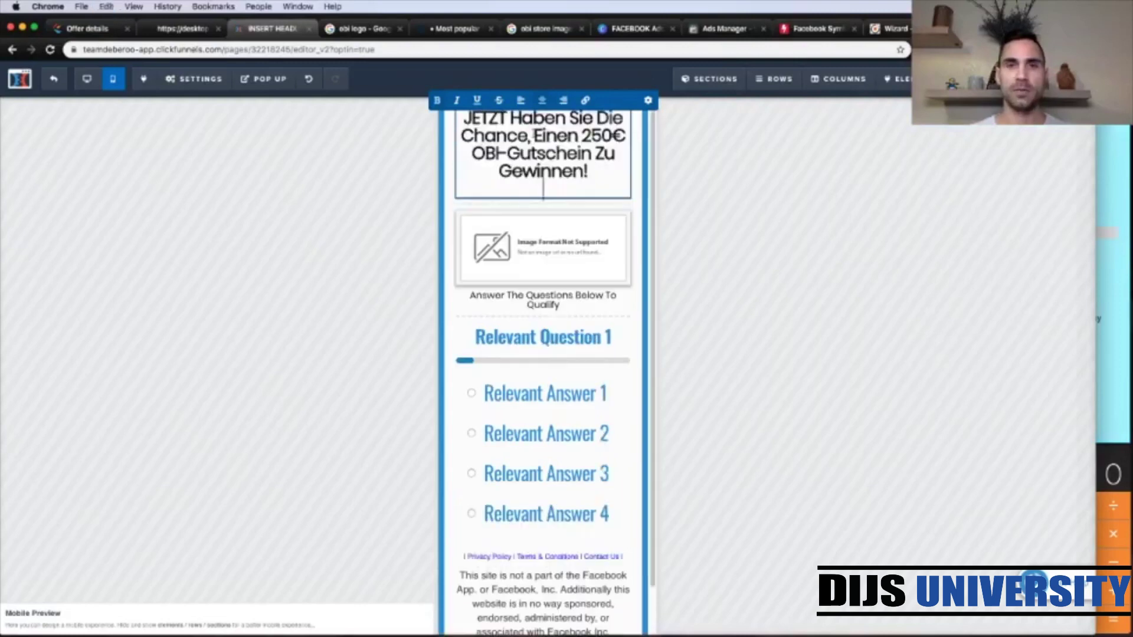
pyautogui.click(734, 236)
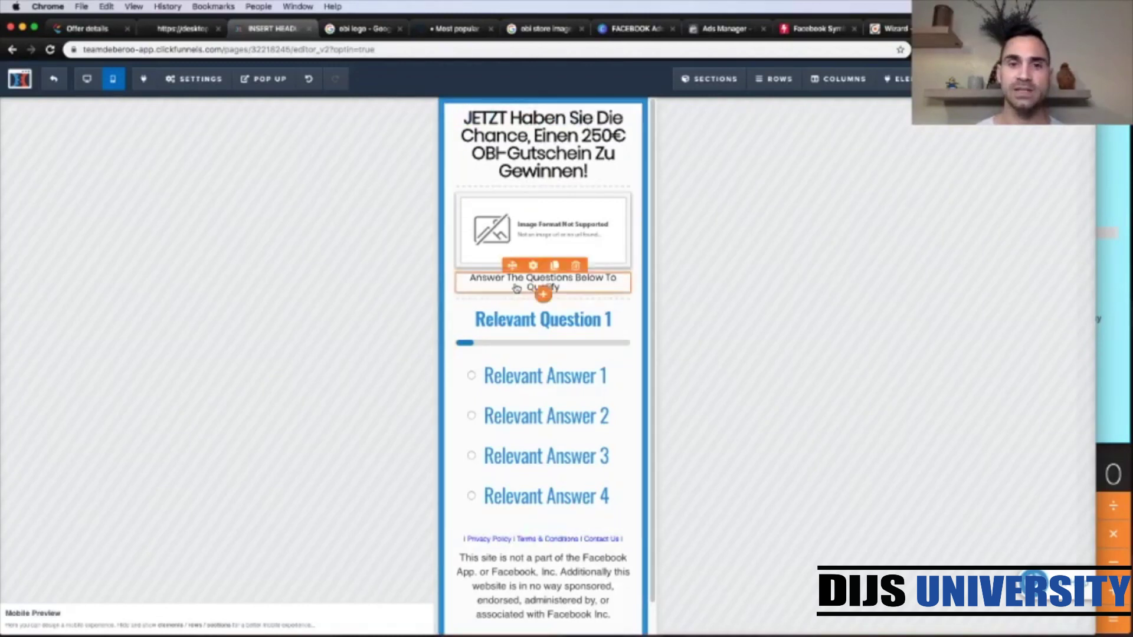
# Step: Replace the subheadline below the image with "Beantworten Sie die folgenden Fragen, um sich zu qualifizieren" copied from the sticky note
pyautogui.click(1107, 401)
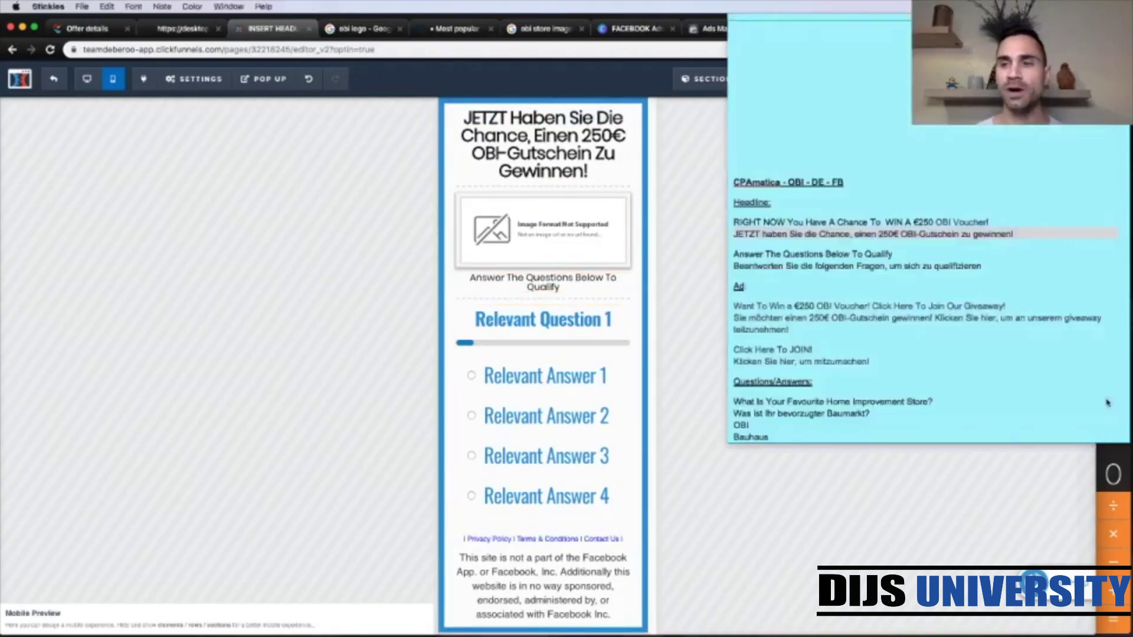
pyautogui.tripleClick(829, 266)
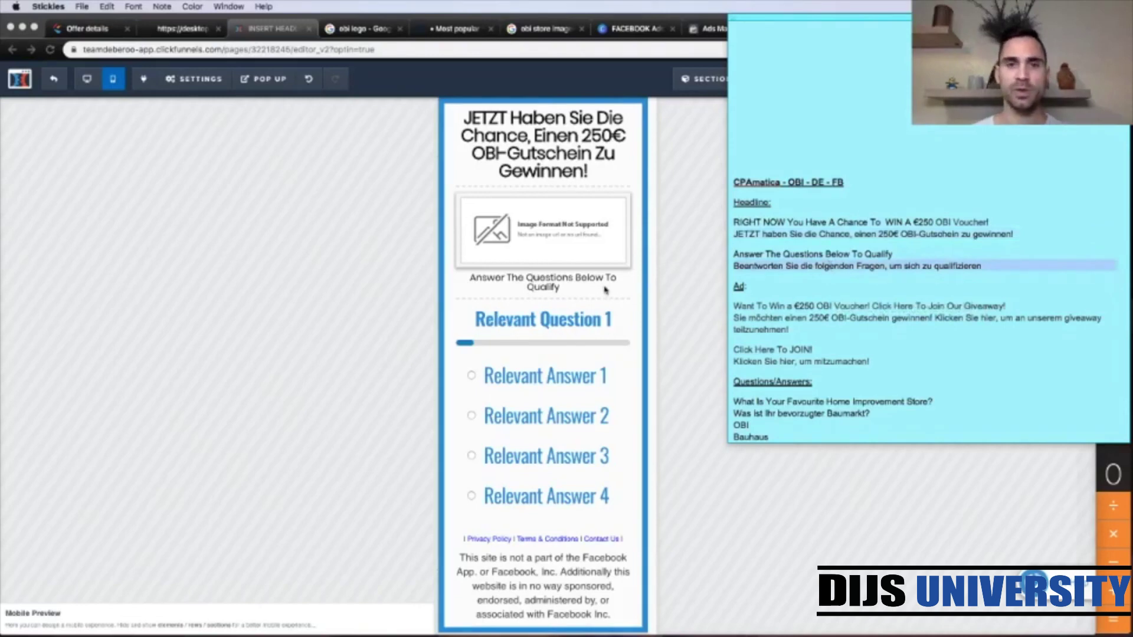
pyautogui.click(596, 292)
pyautogui.click(545, 288)
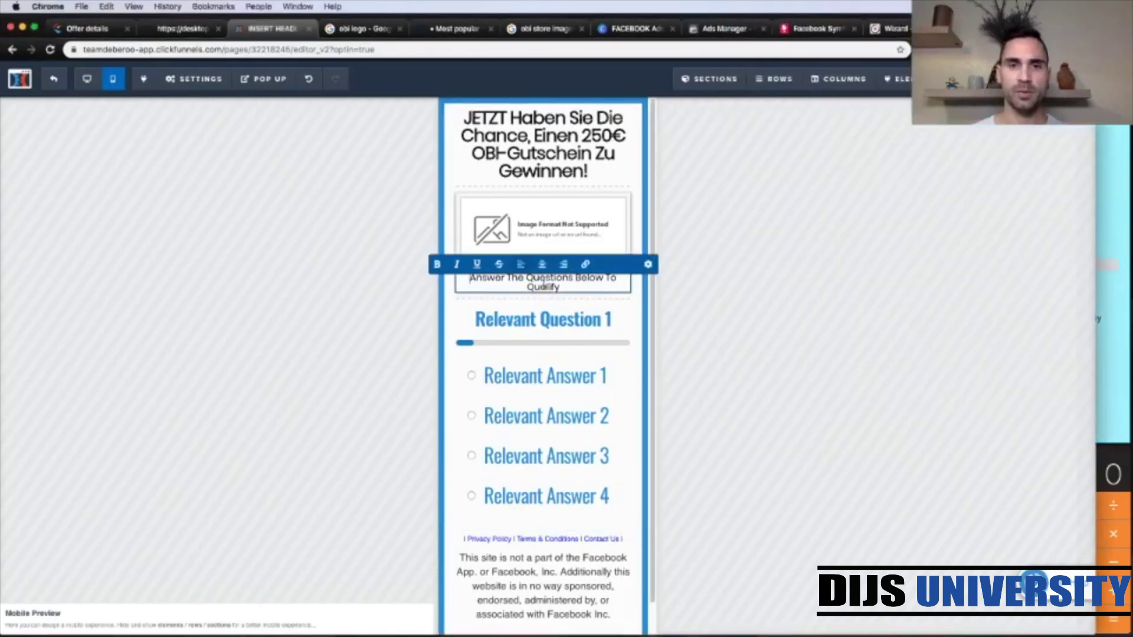
pyautogui.tripleClick(544, 288)
pyautogui.press('super+v')
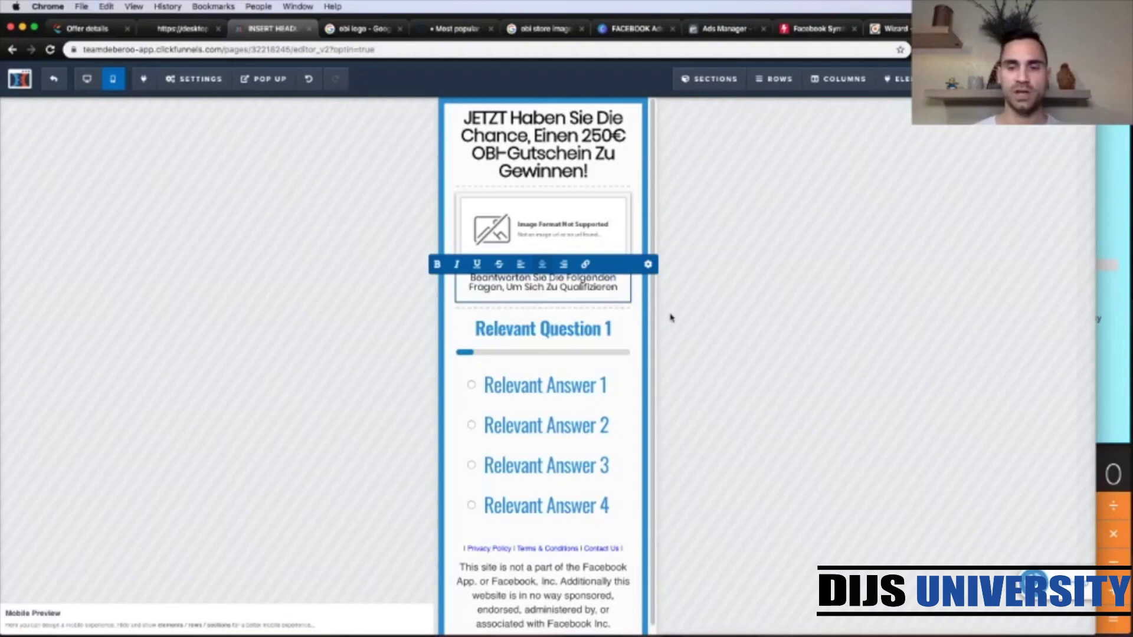
pyautogui.click(757, 364)
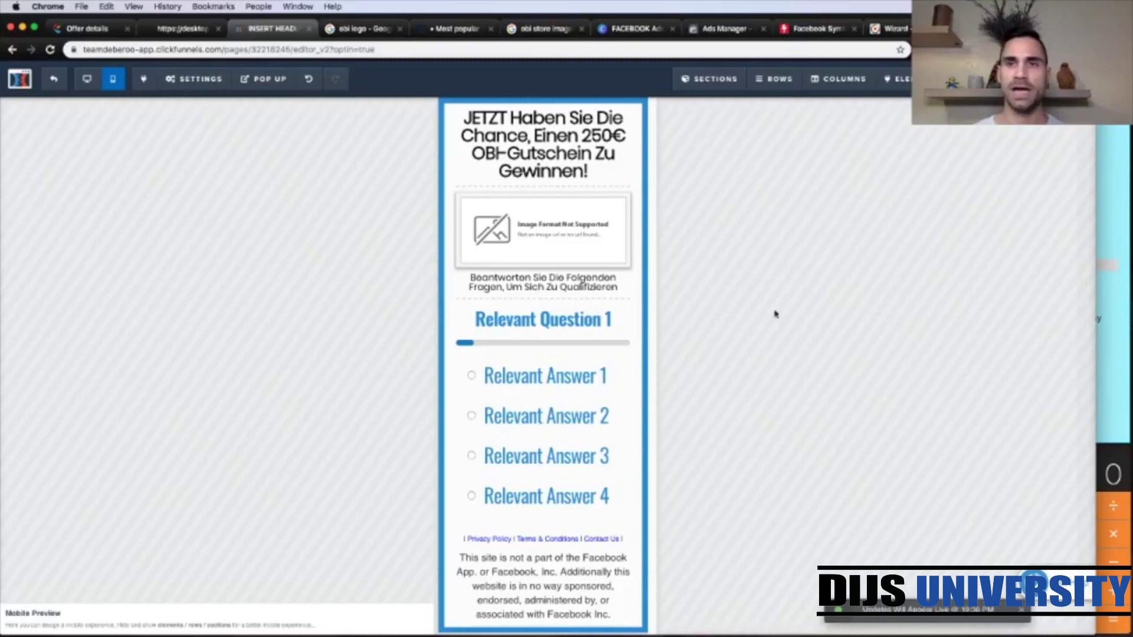
# Step: Fill the image placeholder below the headline with the OBI logo from the uploaded images library
pyautogui.click(547, 238)
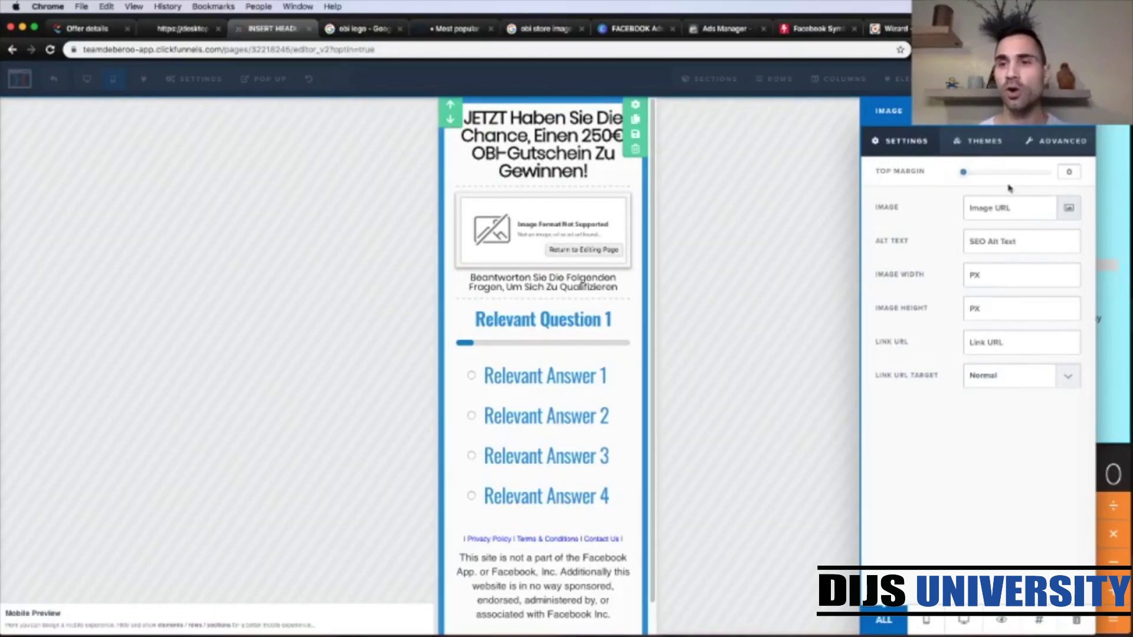
pyautogui.click(1065, 221)
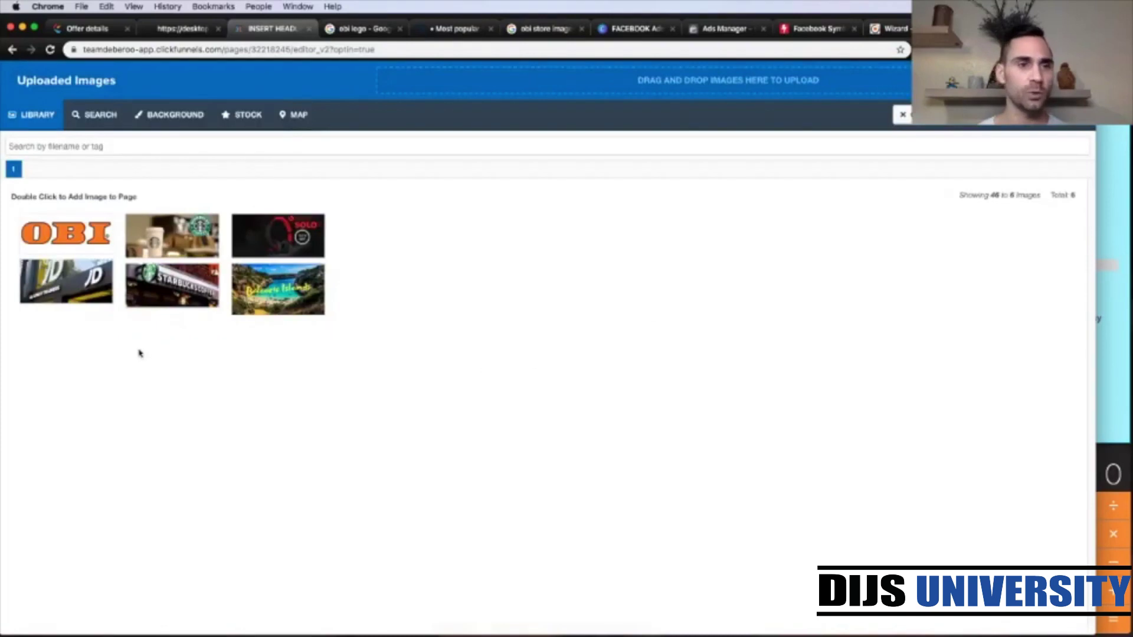
pyautogui.click(79, 232)
pyautogui.doubleClick(79, 232)
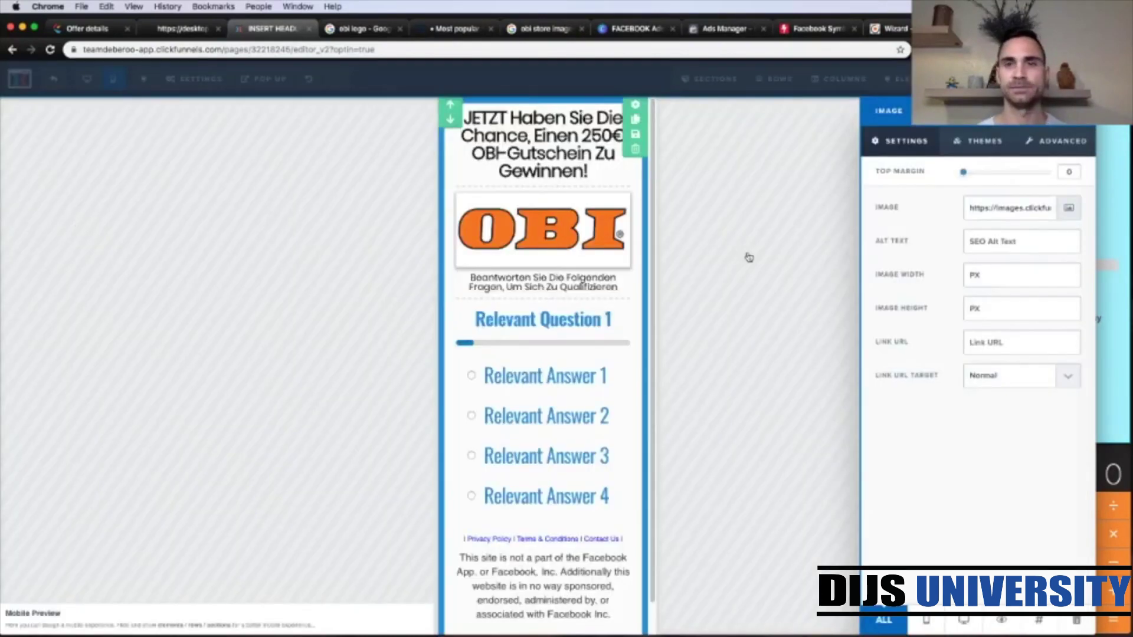
pyautogui.click(747, 256)
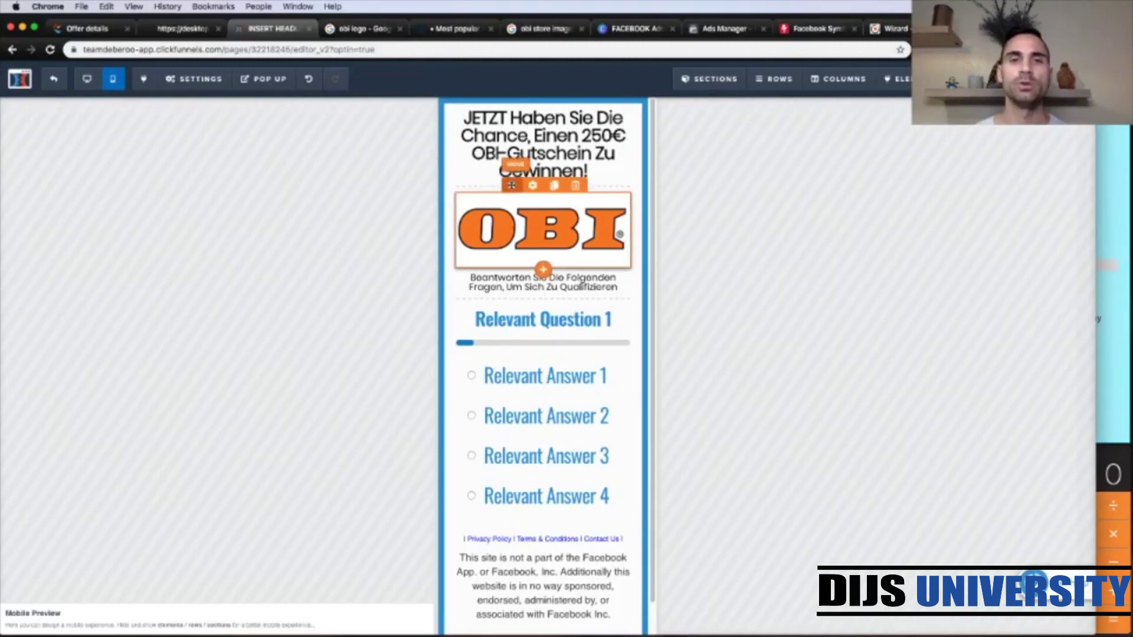
# Step: Move the OBI logo above the headline and place the divider between the logo and the headline
pyautogui.moveTo(509, 139); pyautogui.dragTo(513, 148)
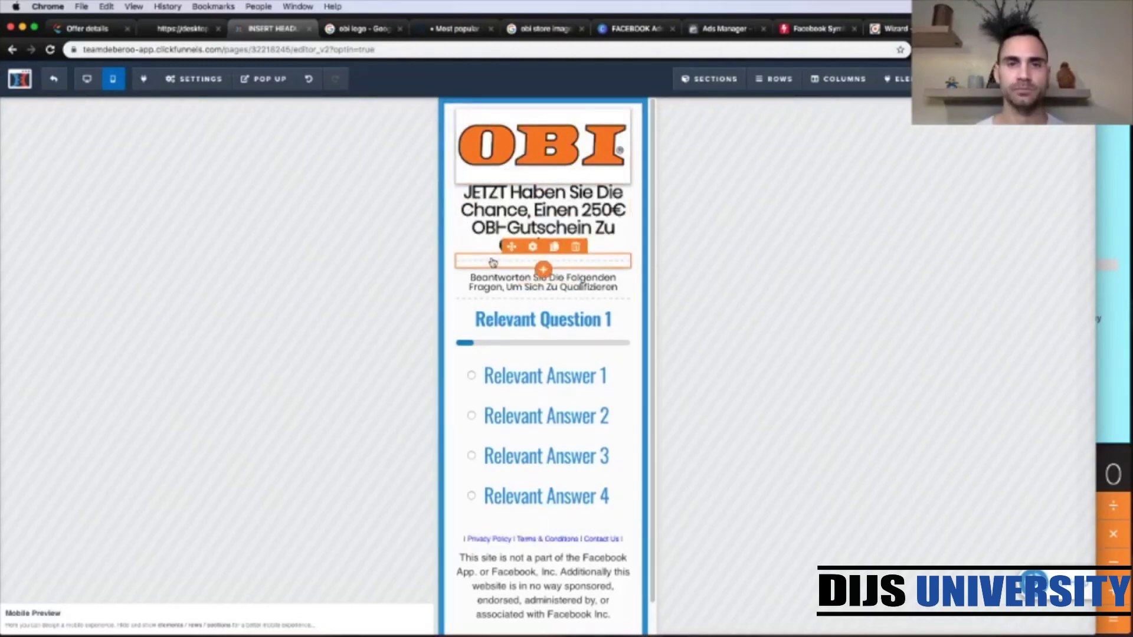
pyautogui.moveTo(511, 247); pyautogui.dragTo(514, 192)
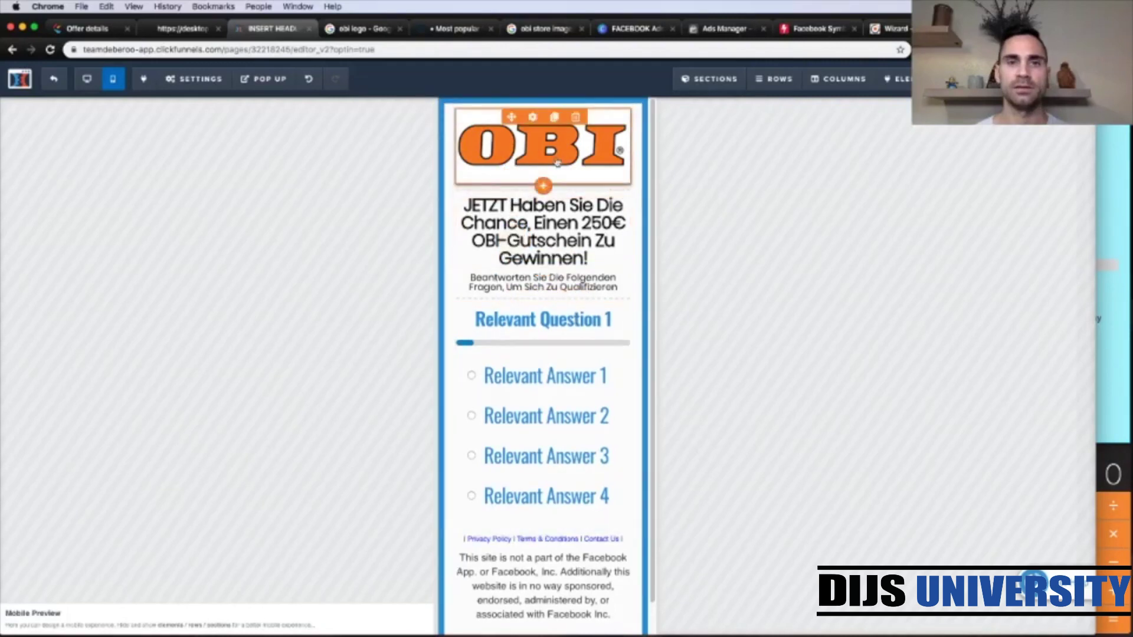
# Step: Add a small top margin to the OBI logo and set the headline's top margin to 5
pyautogui.click(538, 121)
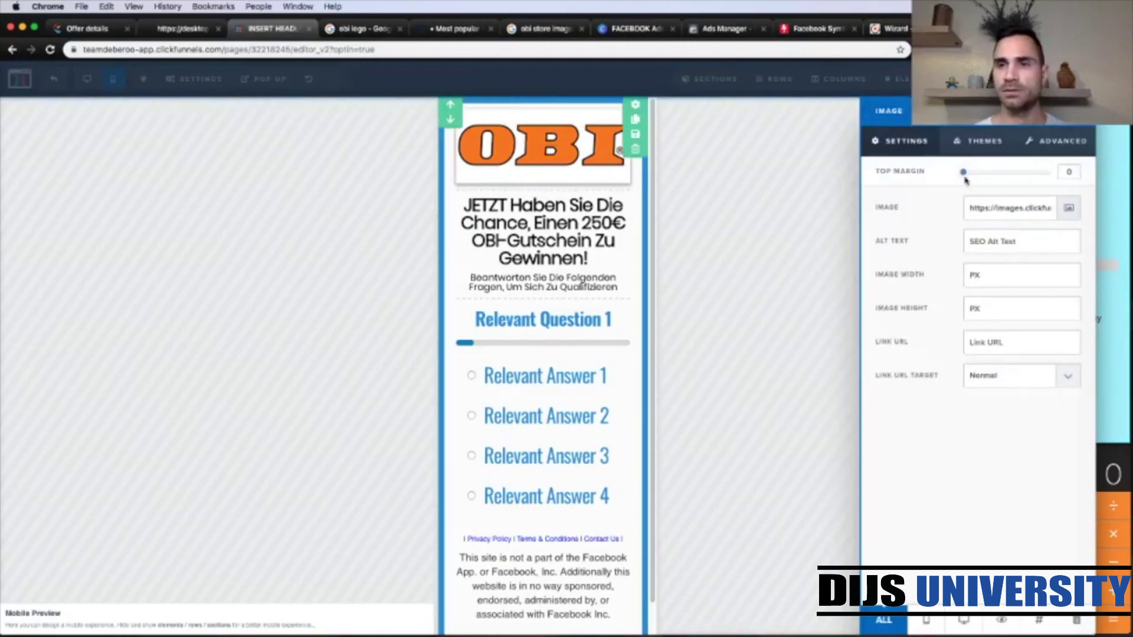
pyautogui.moveTo(963, 172)
pyautogui.mouseDown()
pyautogui.moveTo(980, 179)
pyautogui.moveTo(970, 178)
pyautogui.mouseUp()
pyautogui.click(754, 223)
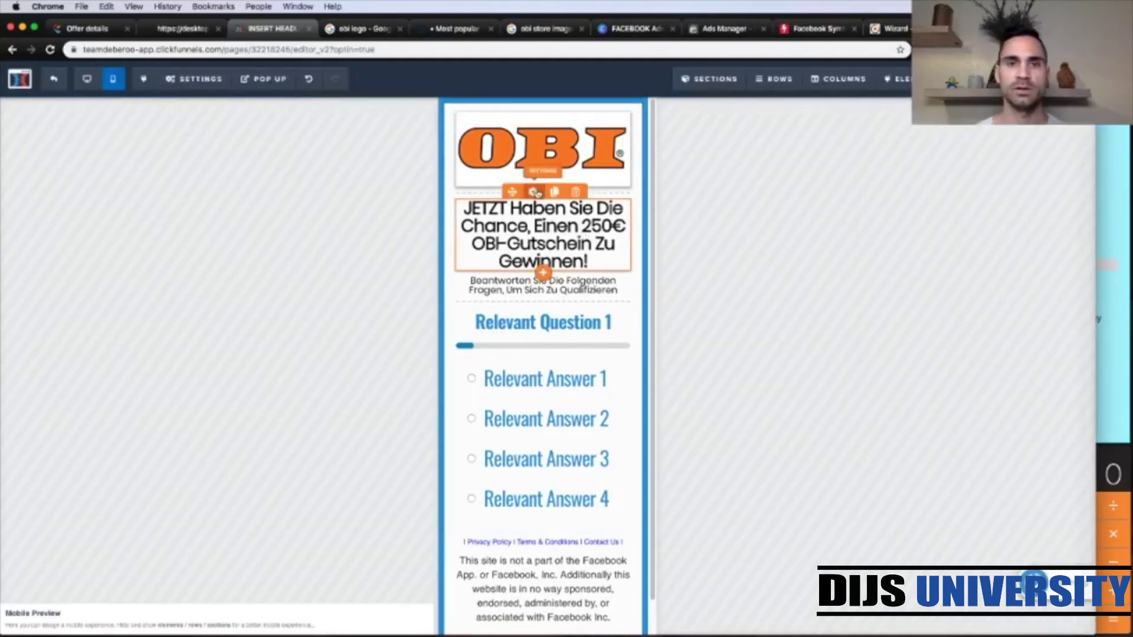
pyautogui.click(534, 193)
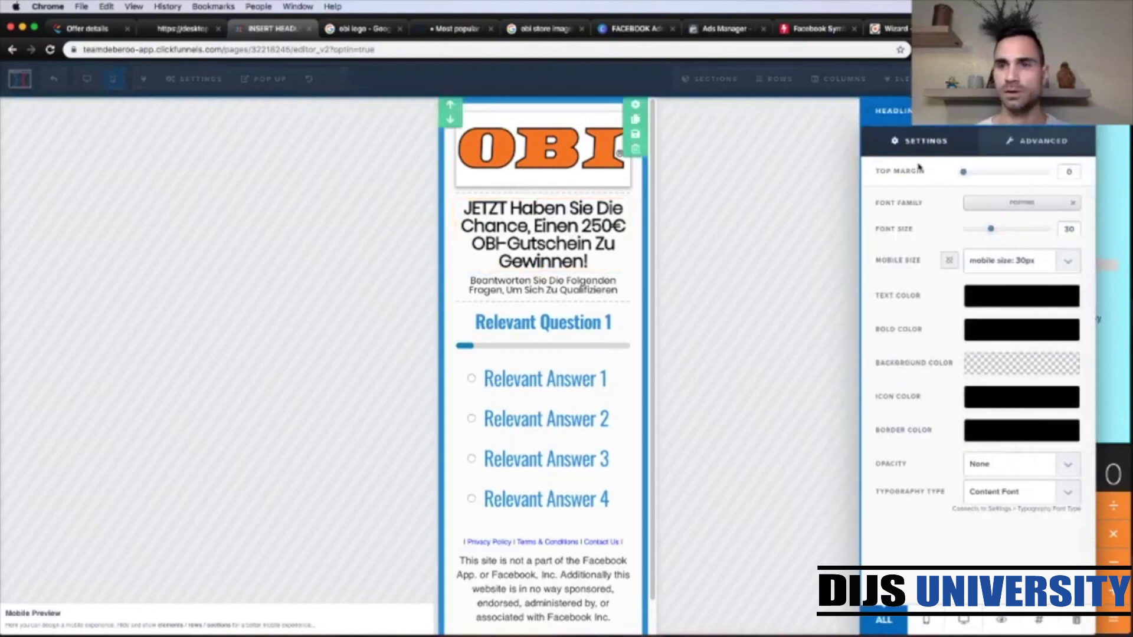
pyautogui.moveTo(964, 172); pyautogui.dragTo(968, 176)
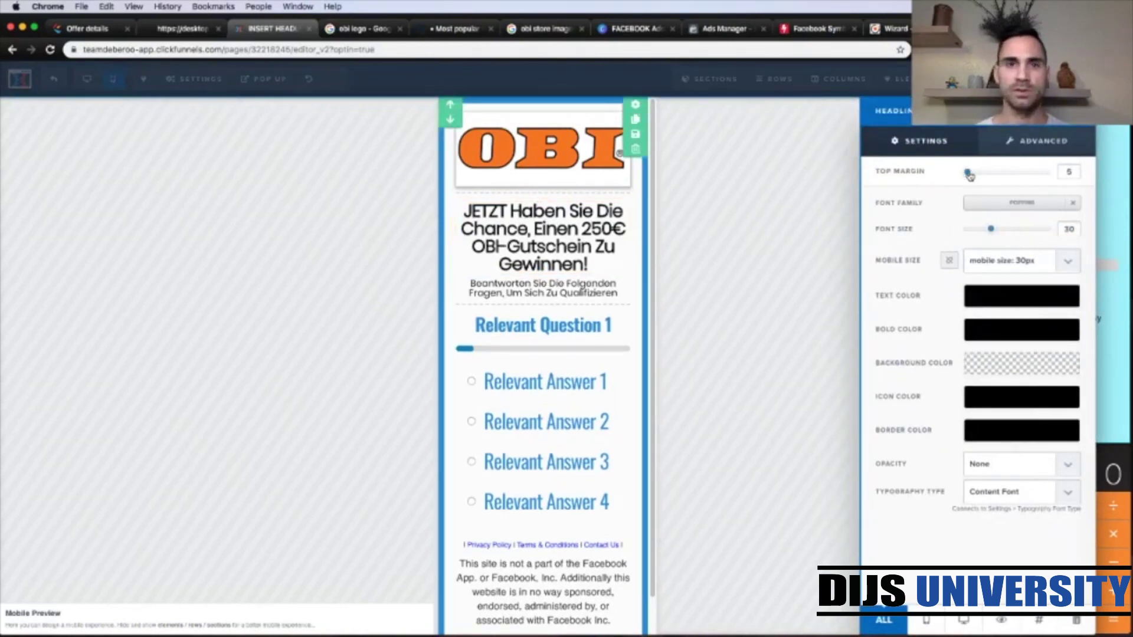
pyautogui.click(786, 287)
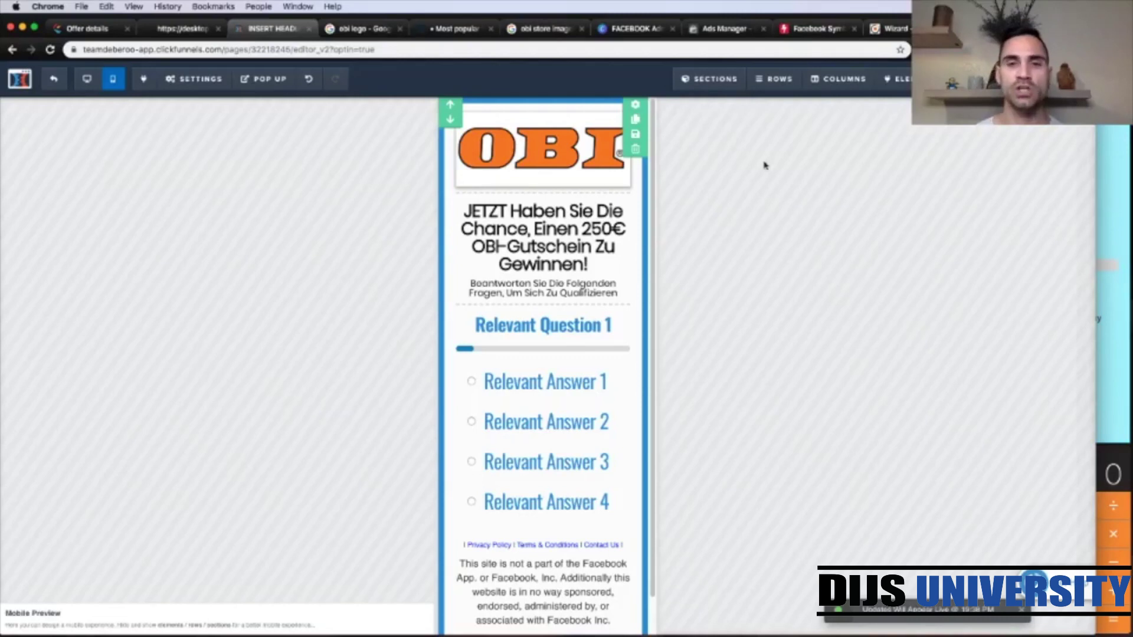
# Step: Change the survey's first question to "Was ist Ihr bevorzugter Baumarkt?" copied from the sticky note
pyautogui.click(567, 406)
pyautogui.click(971, 210)
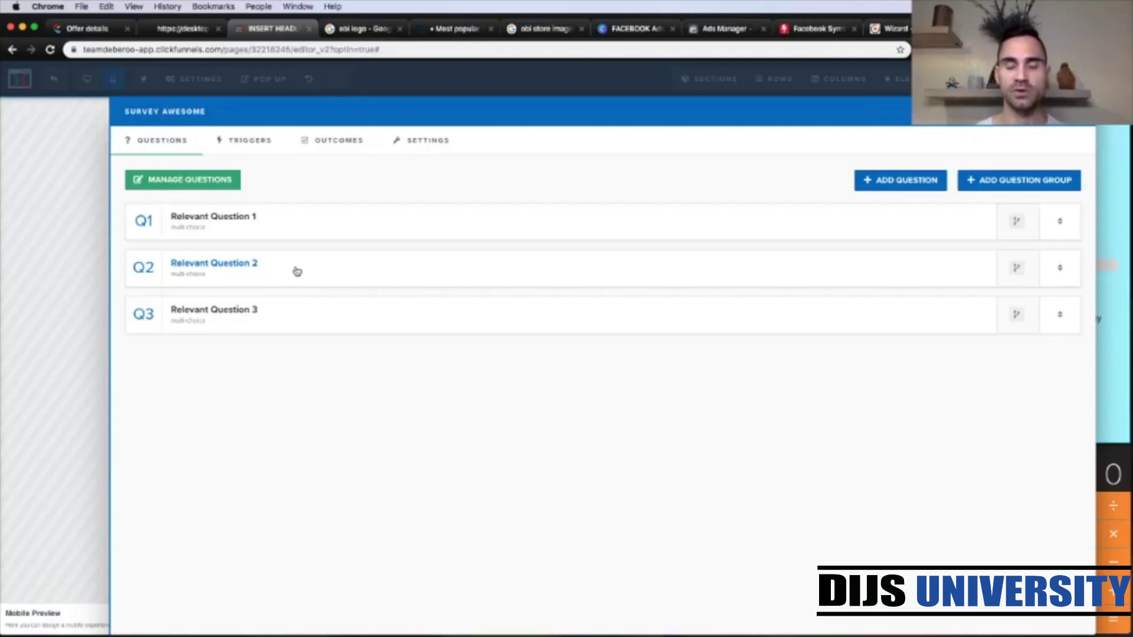
pyautogui.click(229, 217)
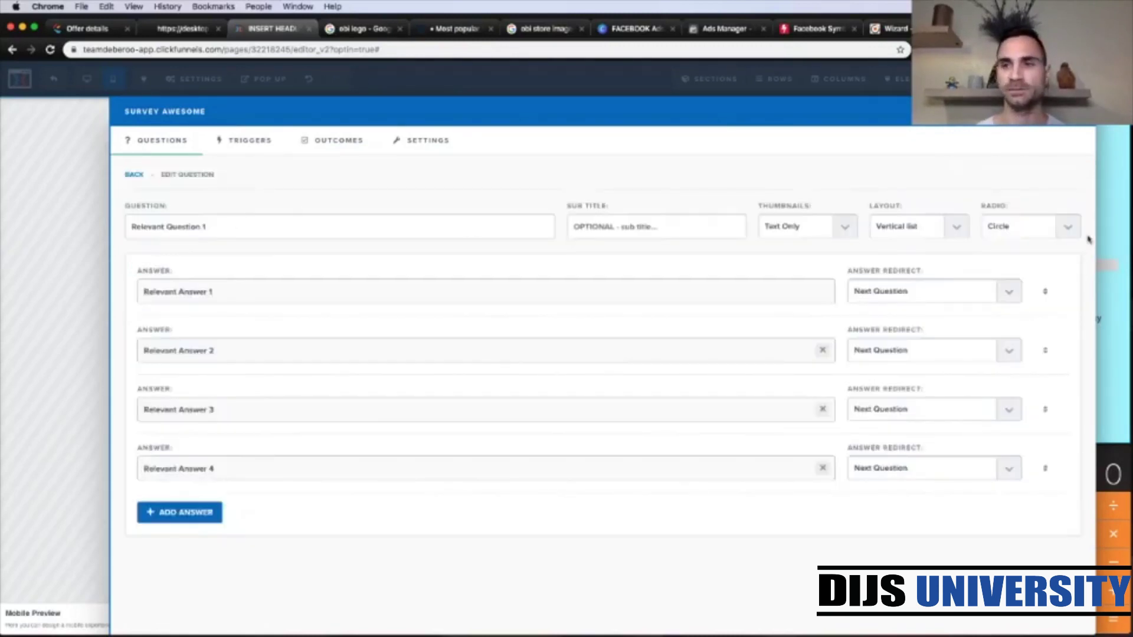
pyautogui.click(1123, 230)
pyautogui.scroll(-10, 942, 307)
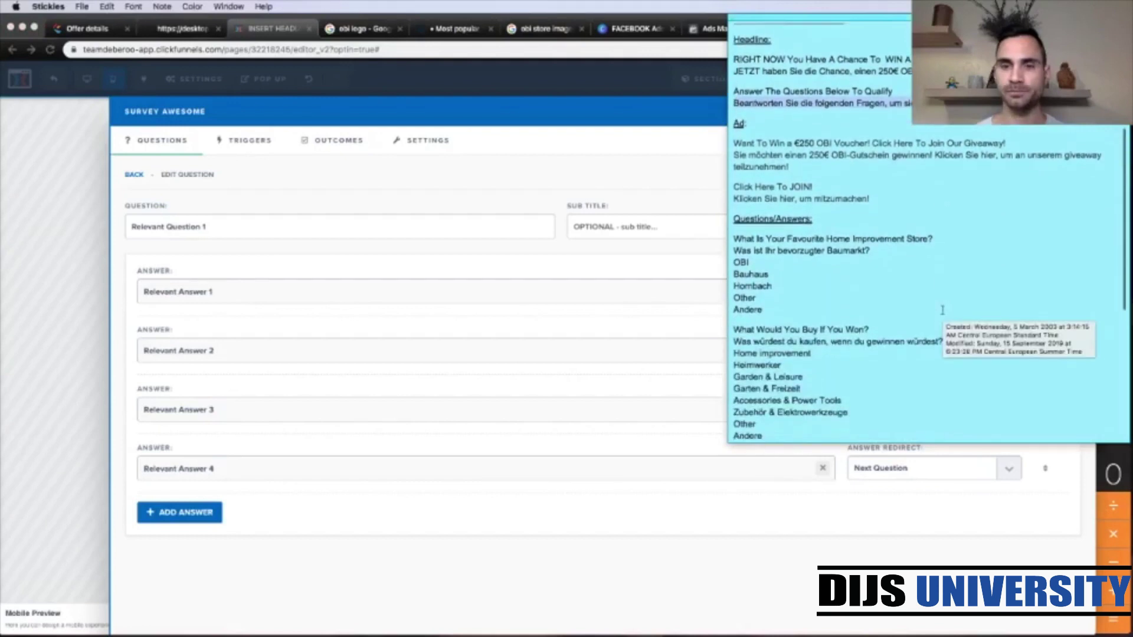
pyautogui.scroll(-2, 943, 310)
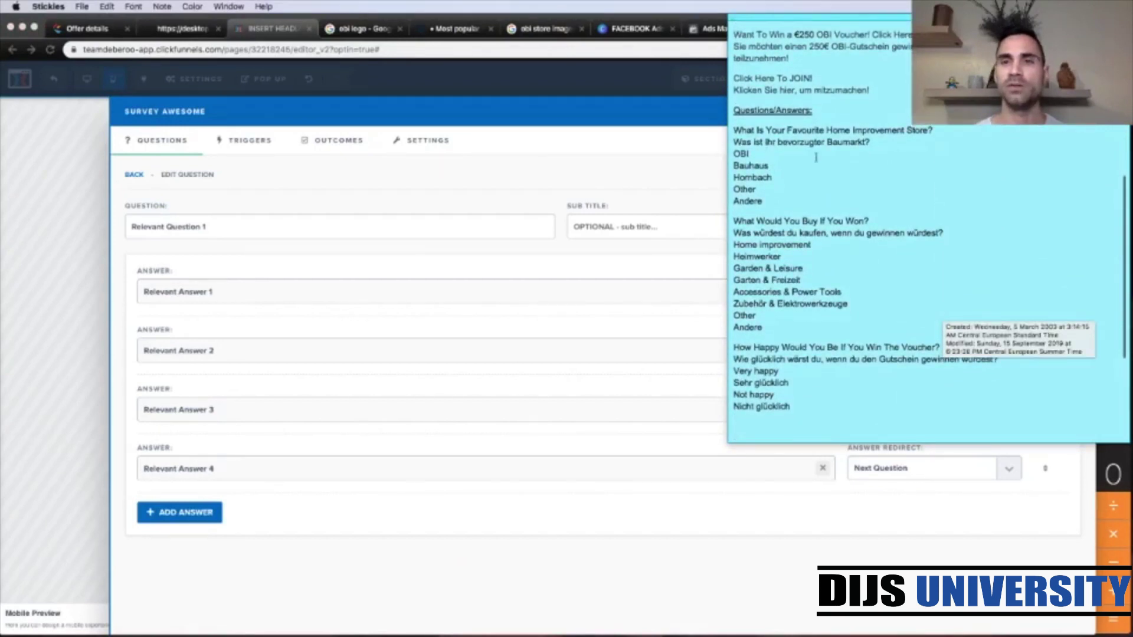
pyautogui.tripleClick(798, 142)
pyautogui.press('super+c')
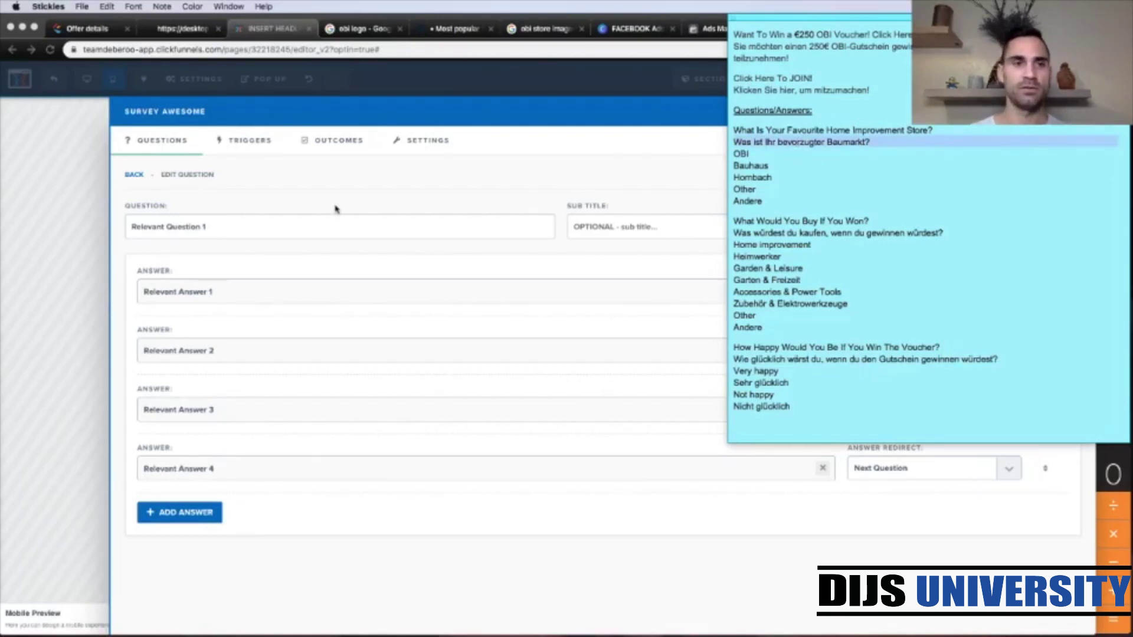
pyautogui.click(269, 224)
pyautogui.press('super+a')
pyautogui.press('super+v')
# Step: Set the first question's first answer to OBI and its second answer to Bauhaus
pyautogui.click(1108, 360)
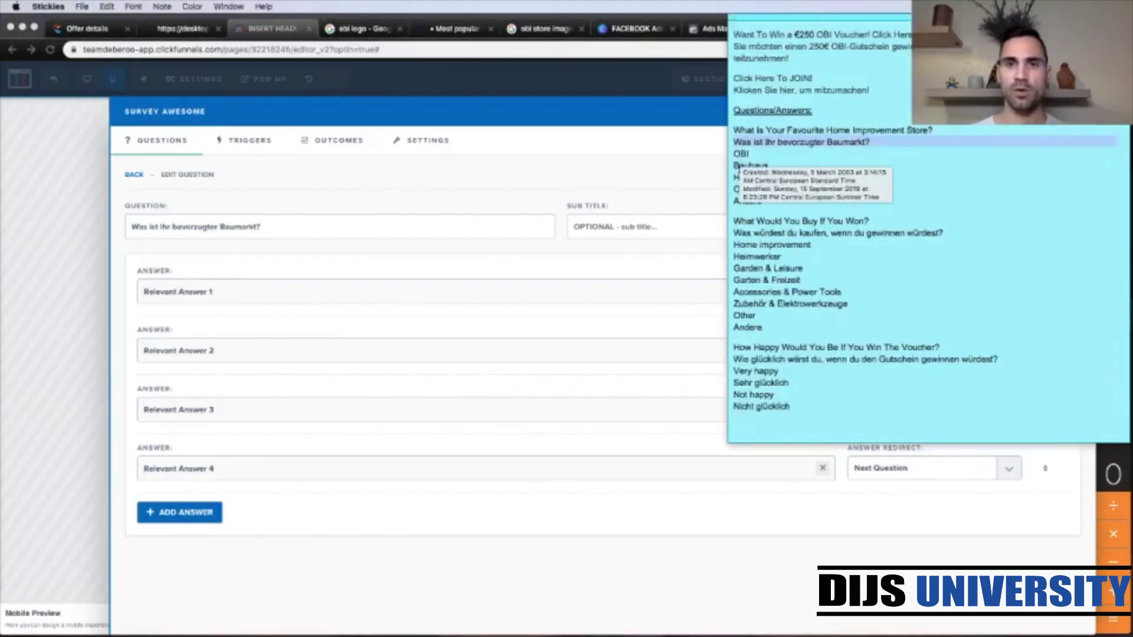
pyautogui.click(739, 169)
pyautogui.press('super+c')
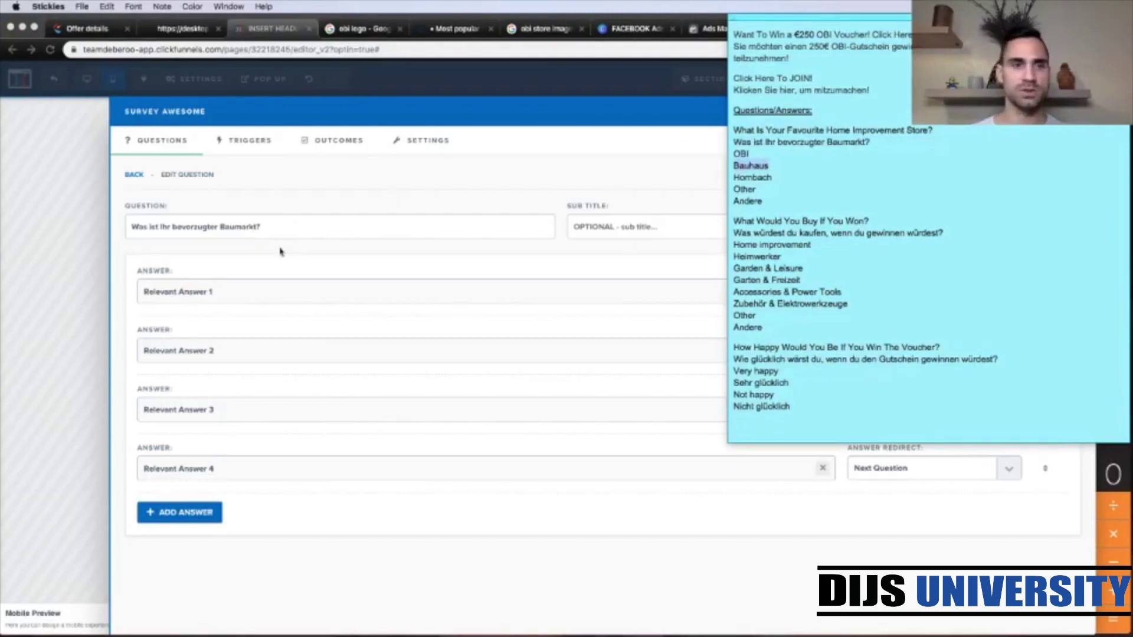
pyautogui.click(210, 298)
pyautogui.tripleClick(199, 291)
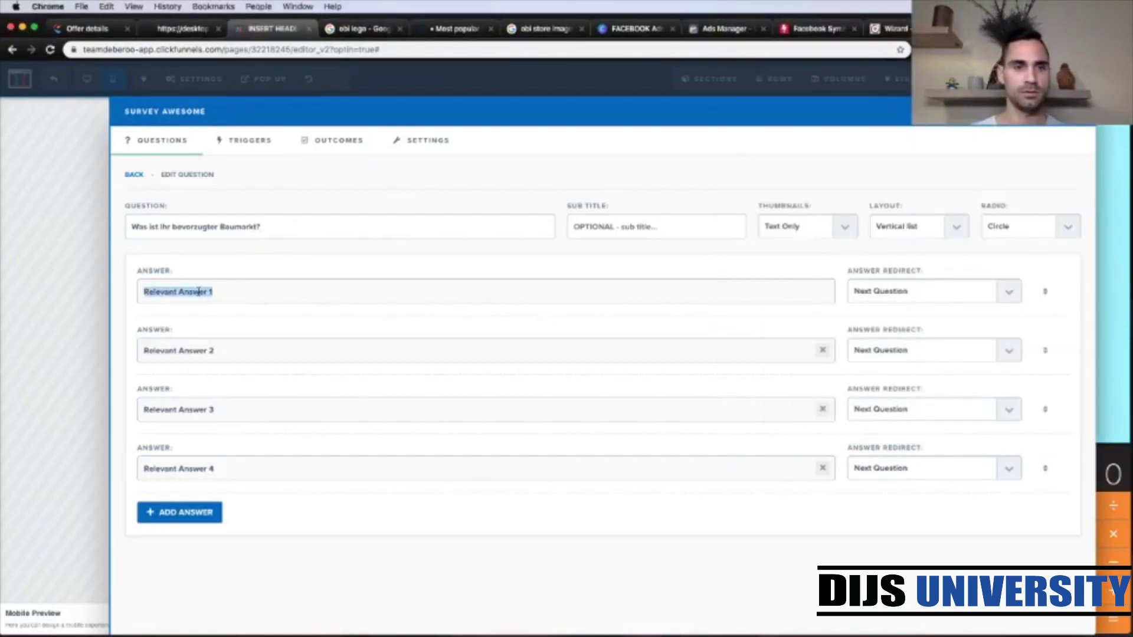
pyautogui.write('OBI')
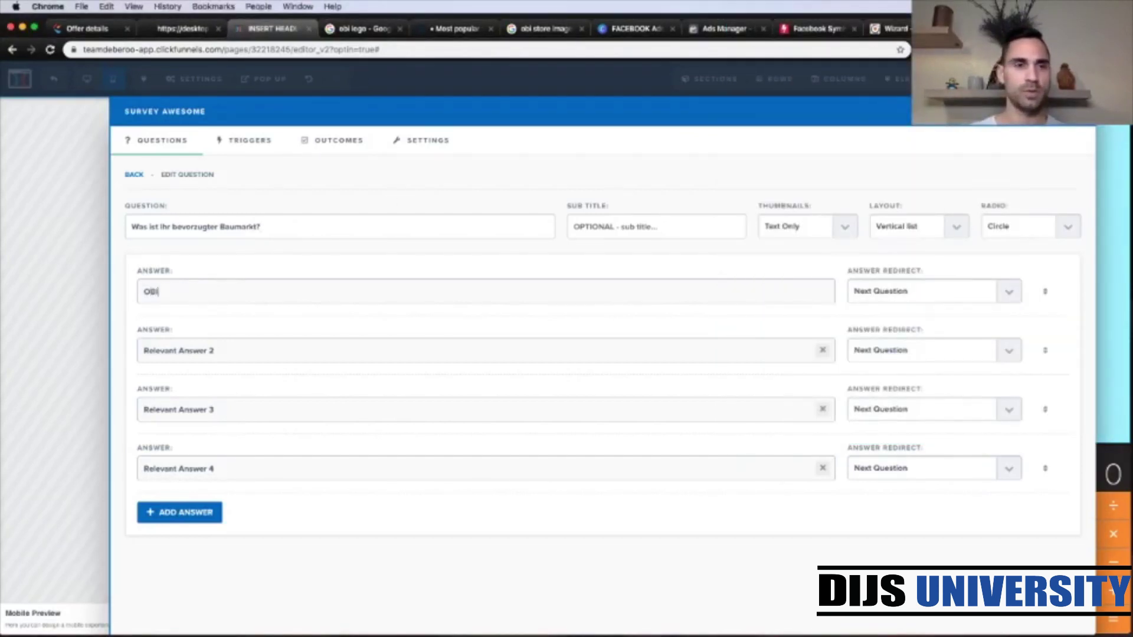
pyautogui.tripleClick(191, 353)
pyautogui.press('super+v')
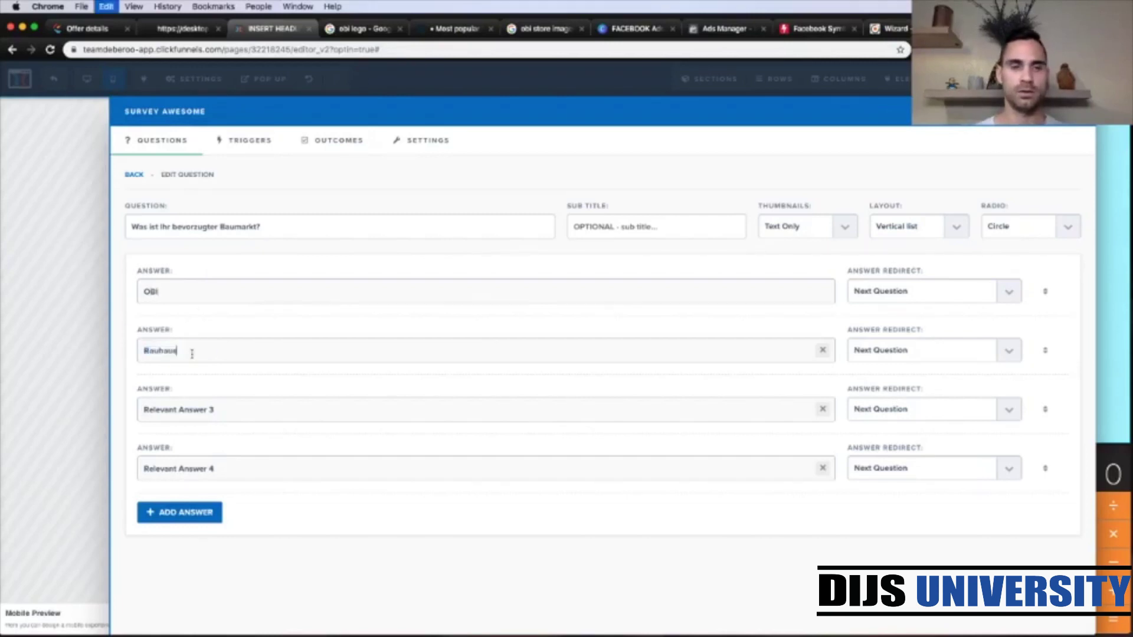
# Step: Replace the first question's third answer with Hornbach, copied from the sticky note
pyautogui.click(1105, 406)
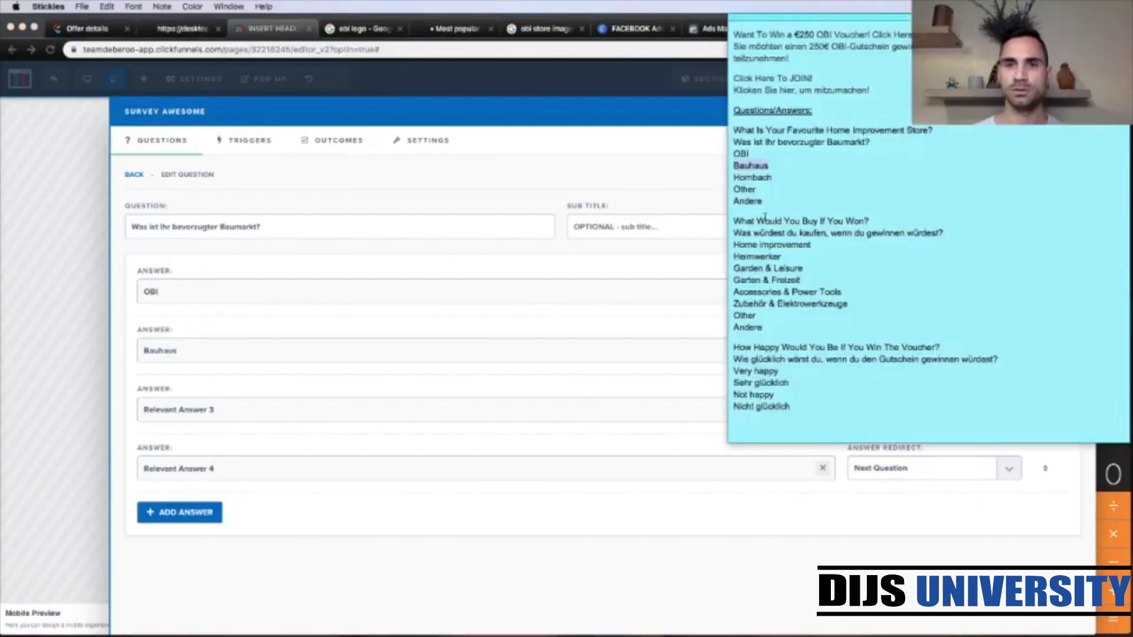
pyautogui.tripleClick(760, 178)
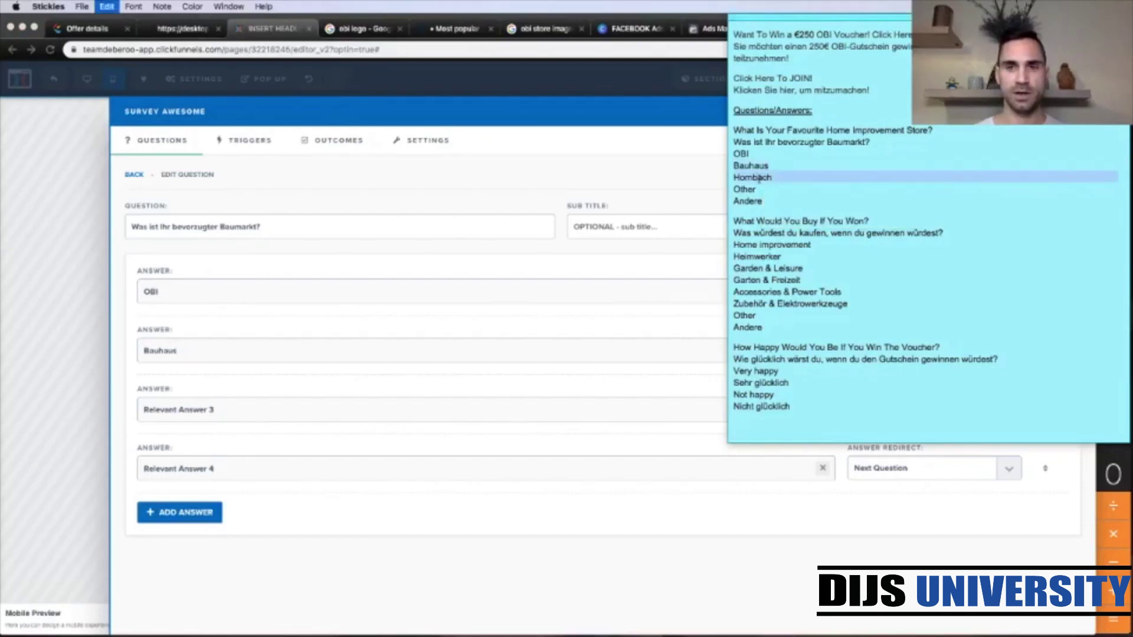
pyautogui.click(192, 411)
pyautogui.tripleClick(192, 411)
pyautogui.press('super+v')
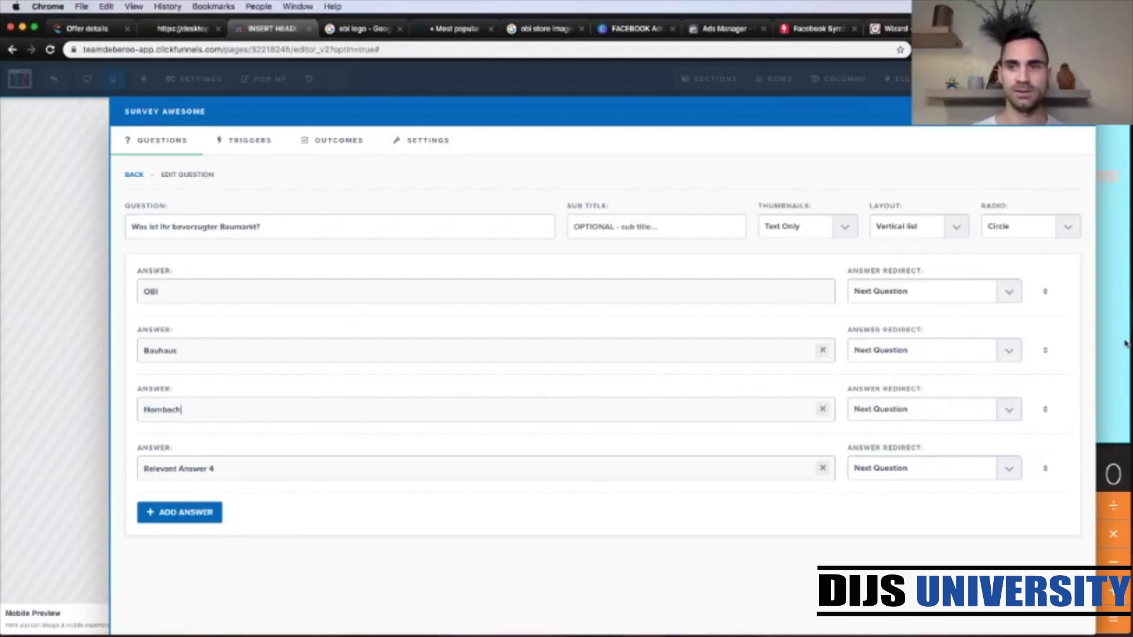
# Step: Replace the first question's fourth answer with Andere, copied from the sticky note
pyautogui.press('super+Tab')
pyautogui.tripleClick(747, 202)
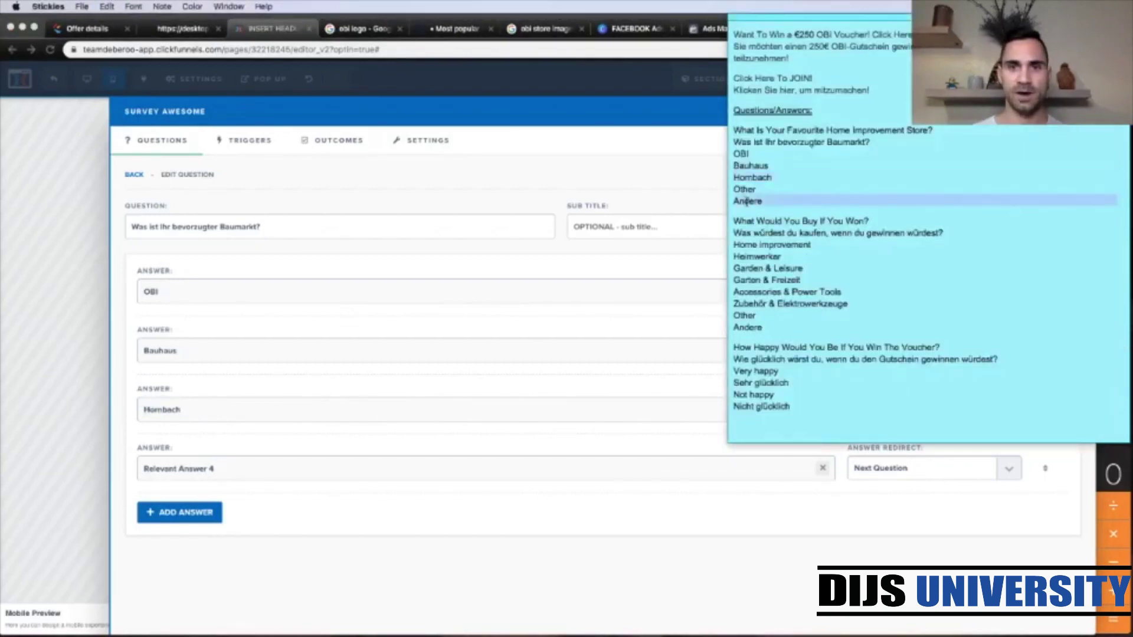
pyautogui.press('super+Tab')
pyautogui.doubleClick(188, 469)
pyautogui.tripleClick(179, 468)
pyautogui.press('super+v')
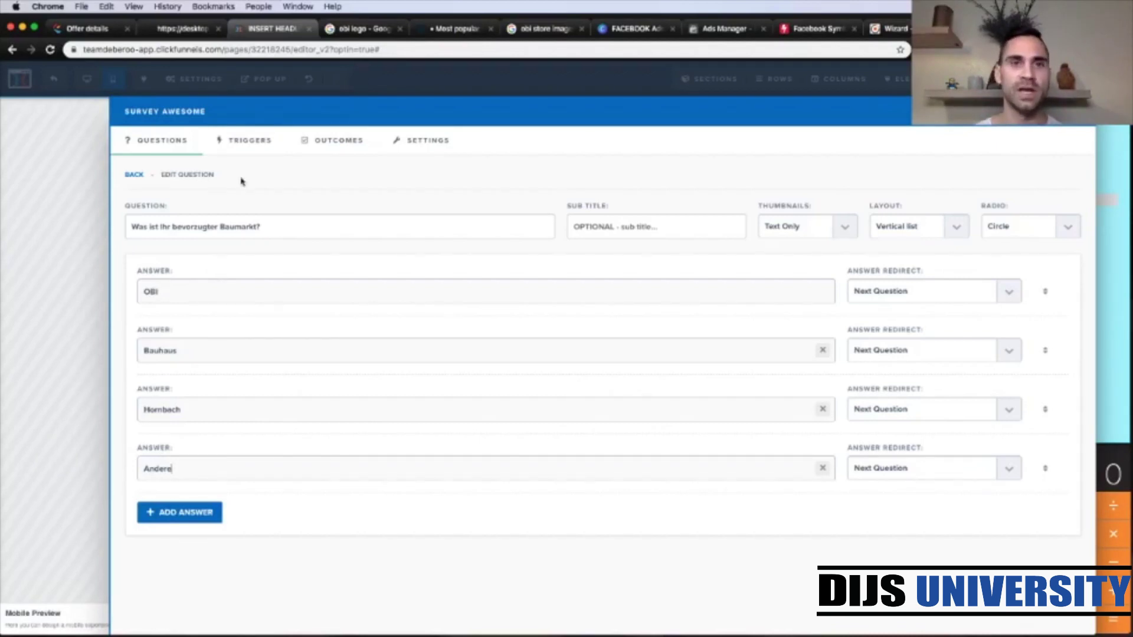
# Step: Examine the Statista ranking of the most popular DIY and home improvement stores in Germany
pyautogui.click(444, 37)
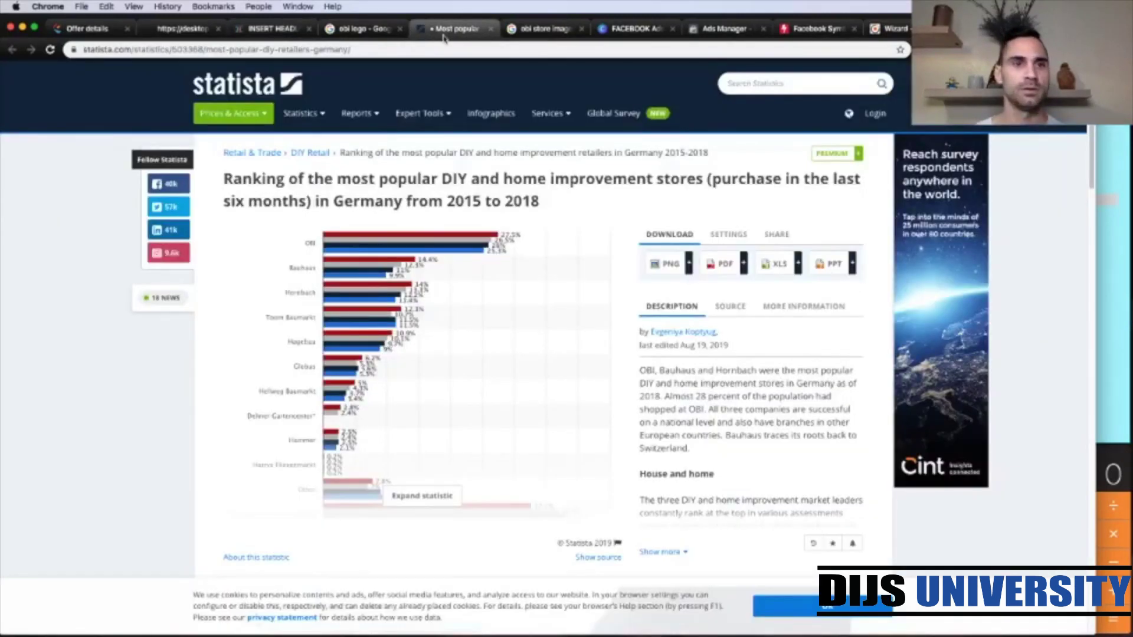
pyautogui.scroll(-1, 331, 332)
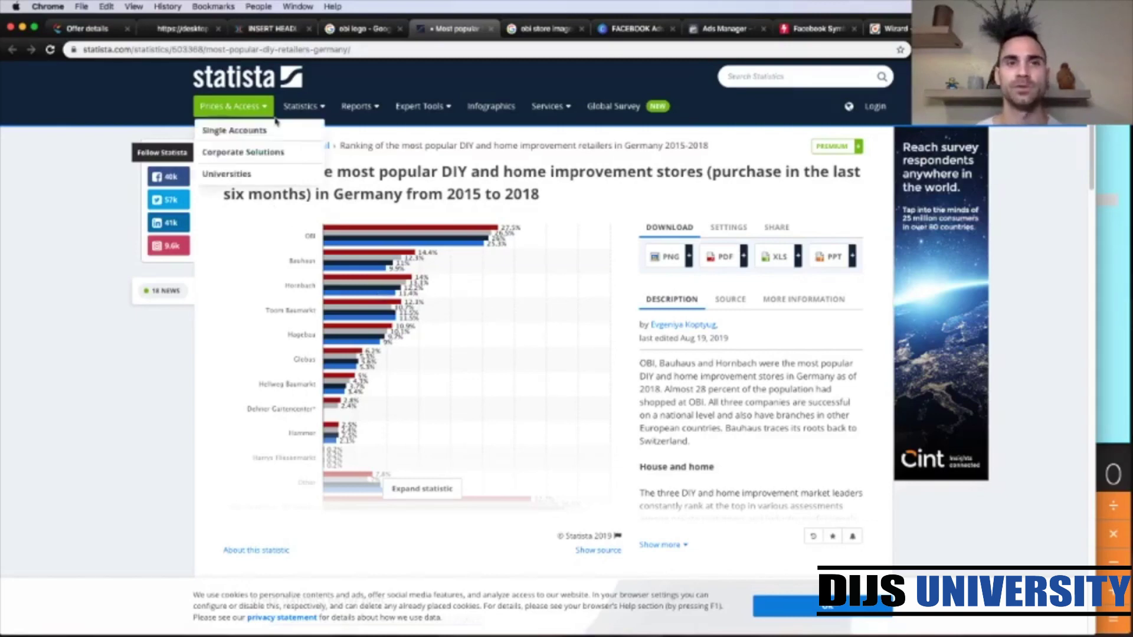
# Step: Return to the ClickFunnels survey editor and set the second question to "Was würdest du kaufen, wenn du gewinnen würdest?" from the sticky note
pyautogui.click(272, 29)
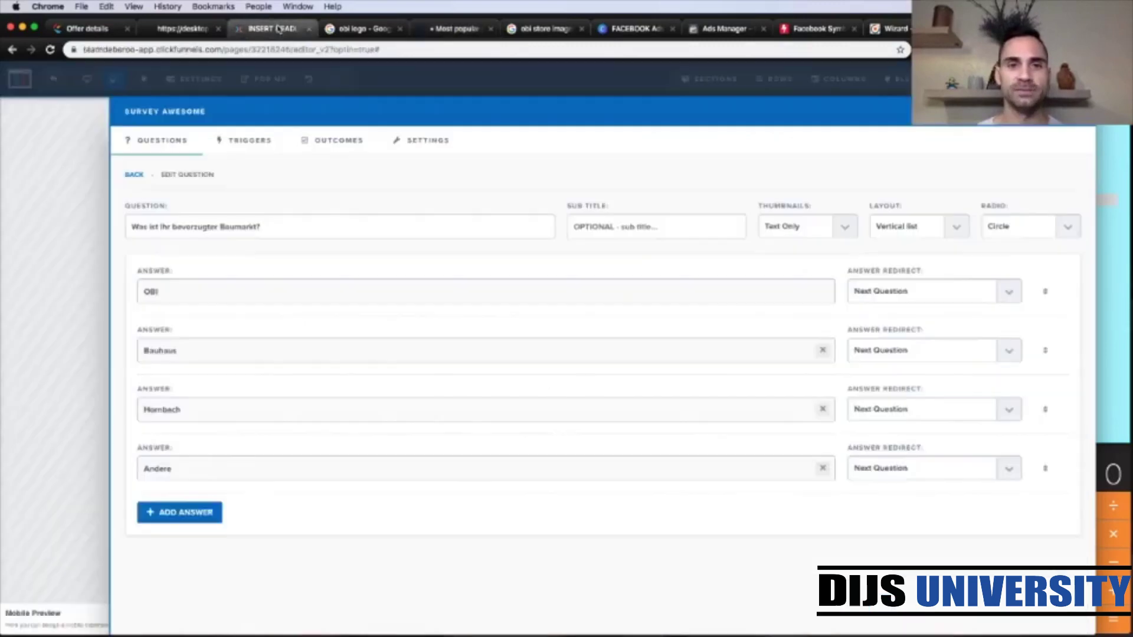
pyautogui.click(135, 174)
pyautogui.click(232, 262)
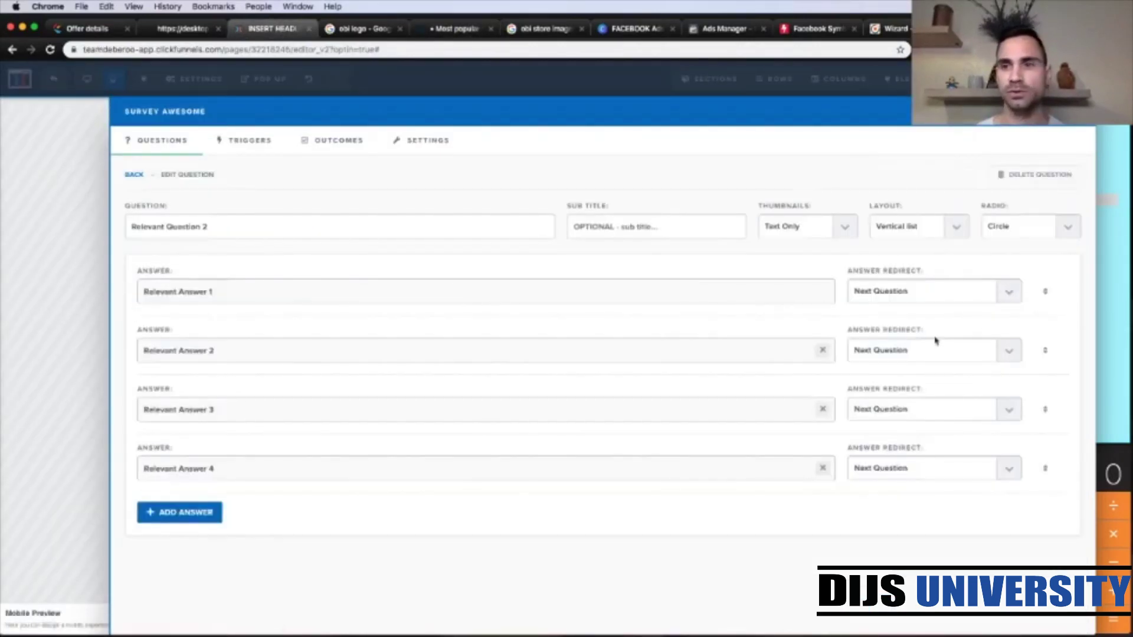
pyautogui.click(1105, 315)
pyautogui.scroll(-2, 885, 248)
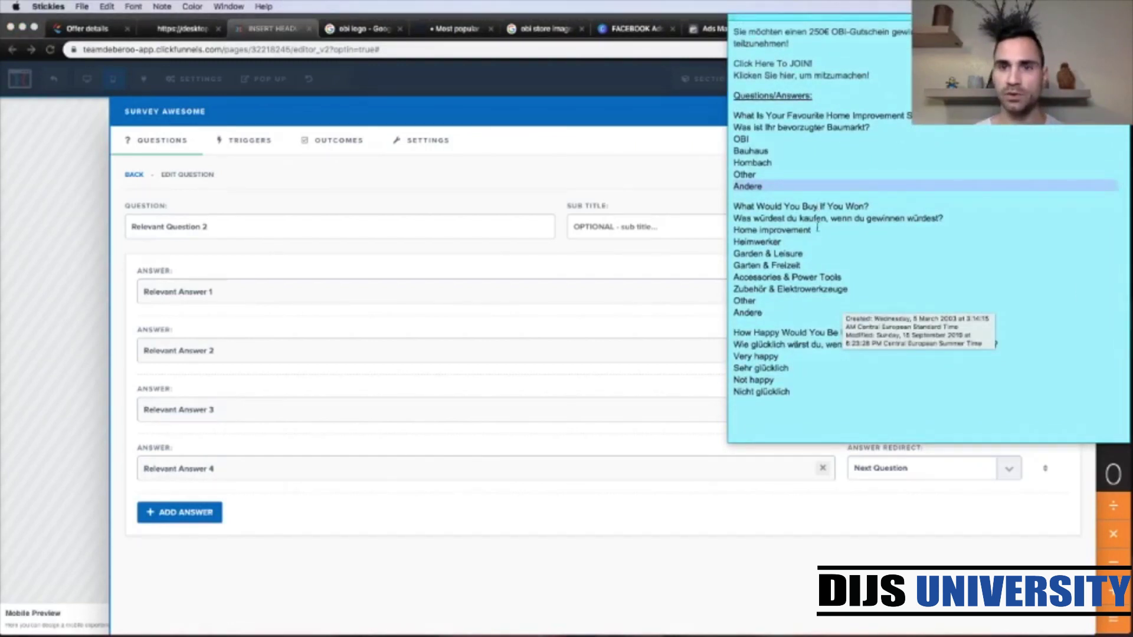
pyautogui.tripleClick(831, 206)
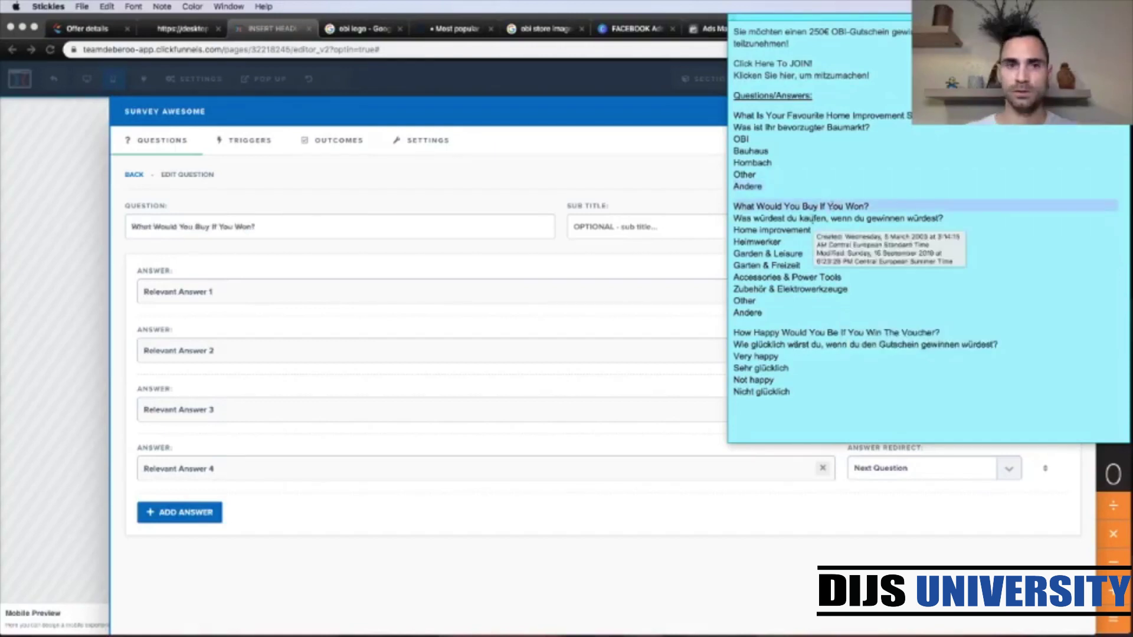
pyautogui.tripleClick(813, 218)
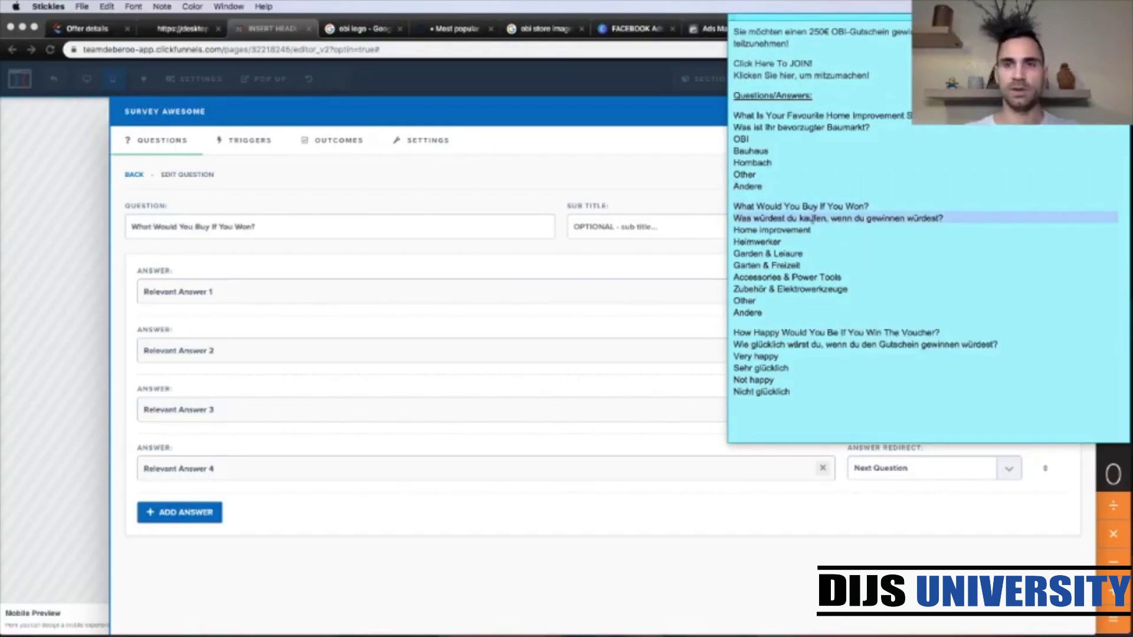
pyautogui.click(165, 225)
pyautogui.tripleClick(167, 226)
pyautogui.write('Was würdest du kaufen, wenn du gewinnen würdest?')
# Step: Replace the second question's first answer with Heimwerker, copied from the sticky note
pyautogui.click(1124, 319)
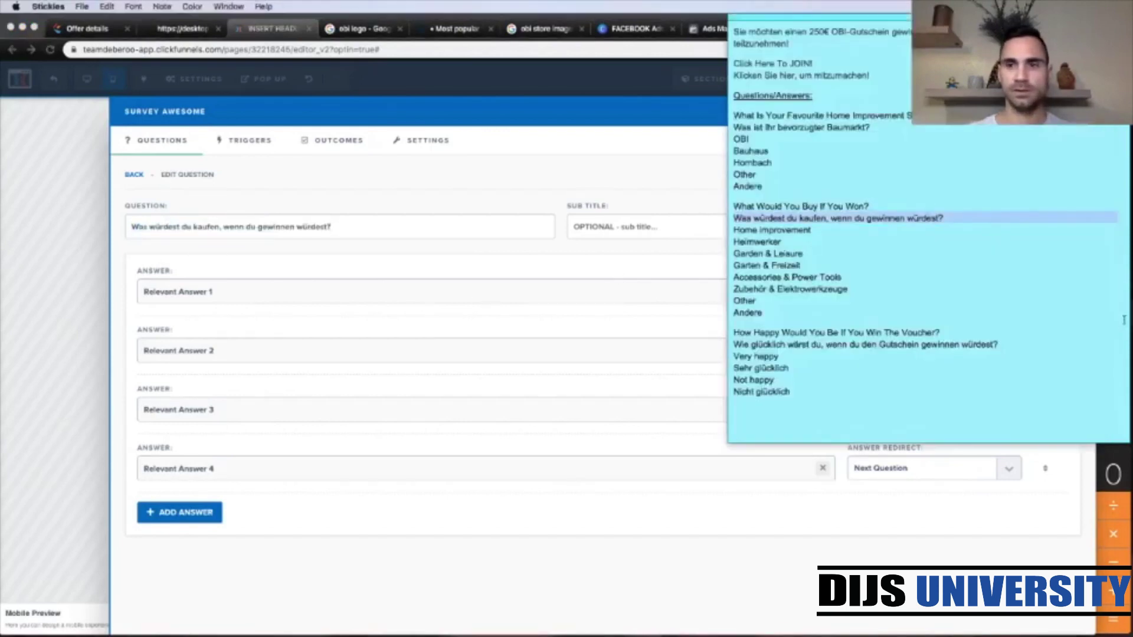
pyautogui.tripleClick(760, 242)
pyautogui.press('super+c')
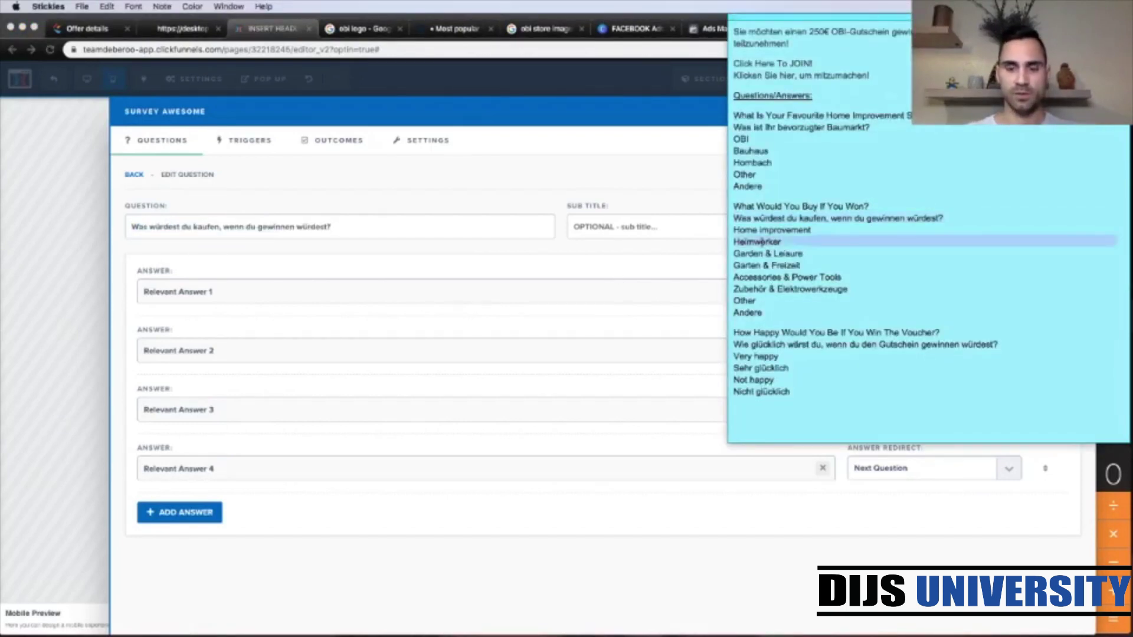
pyautogui.click(237, 301)
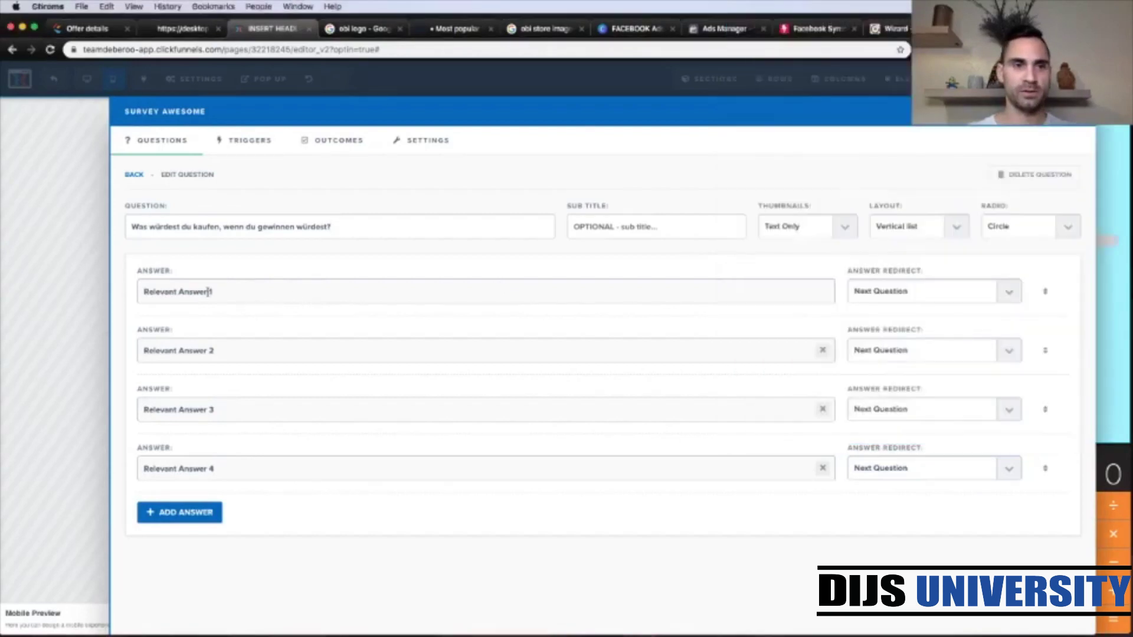
pyautogui.press('super+a')
pyautogui.press('super+v')
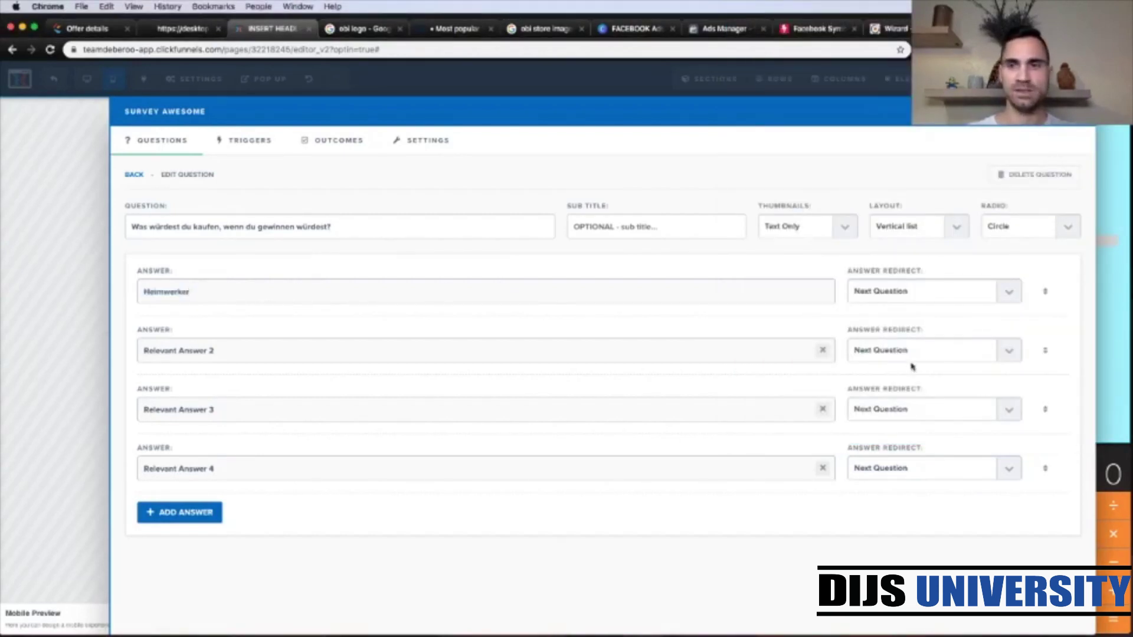
# Step: Replace the second question's second answer with Garten & Freizeit, copied from the sticky note
pyautogui.click(1122, 370)
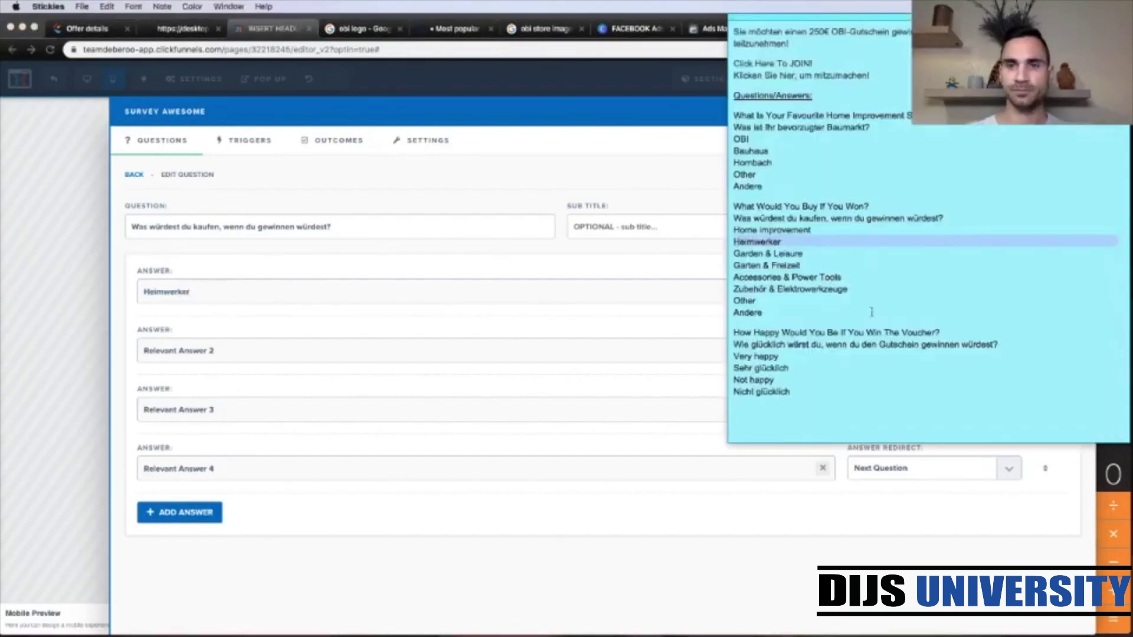
pyautogui.tripleClick(776, 265)
pyautogui.press('super+c')
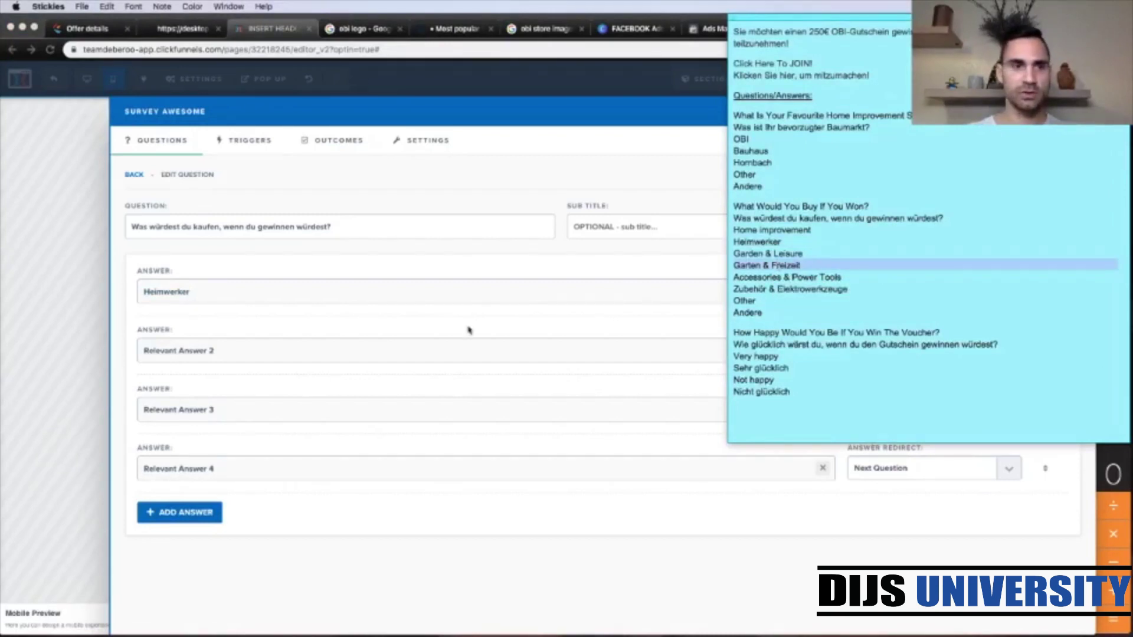
pyautogui.click(201, 351)
pyautogui.tripleClick(198, 351)
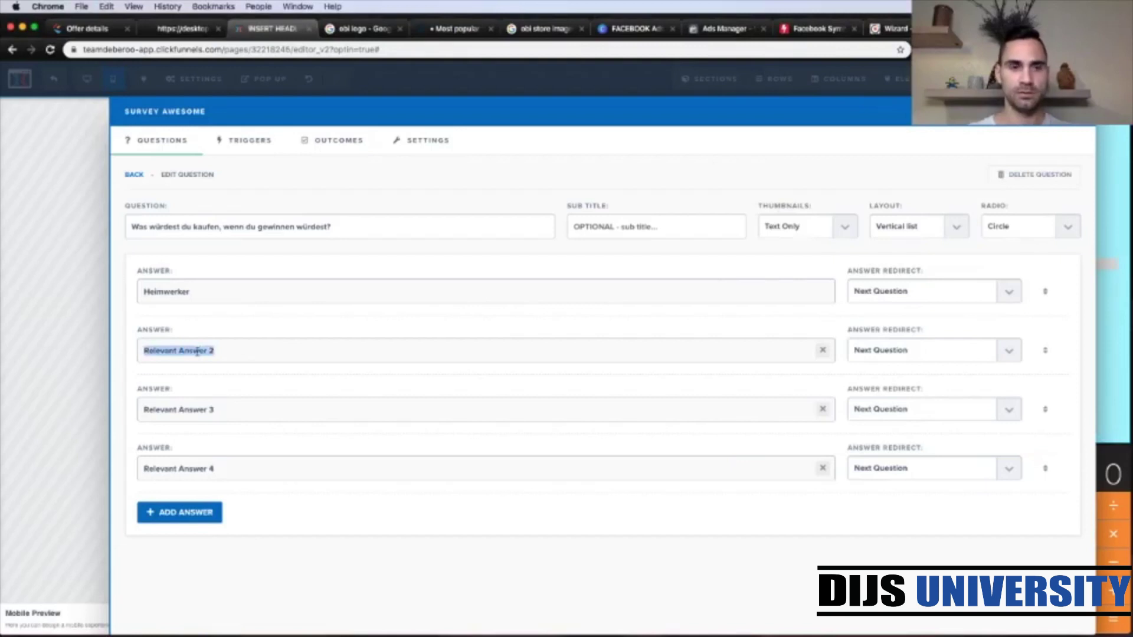
pyautogui.press('super+v')
# Step: Replace the second question's third answer with Zubehör & Elektrowerkzeuge, copied from the sticky note
pyautogui.click(1117, 330)
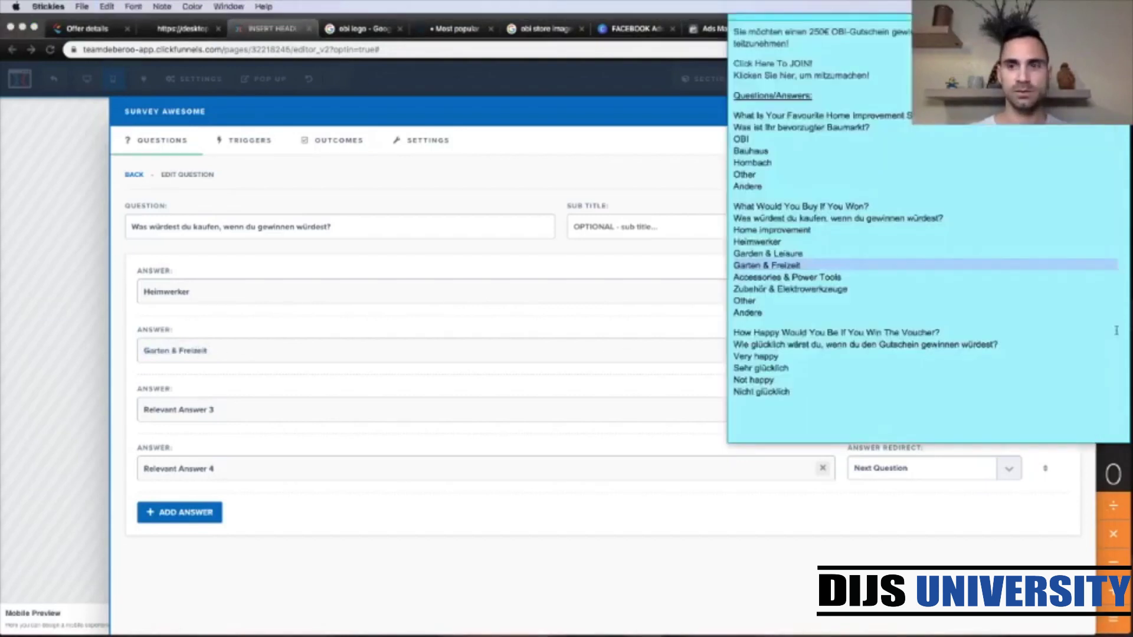
pyautogui.tripleClick(775, 291)
pyautogui.press('super+c')
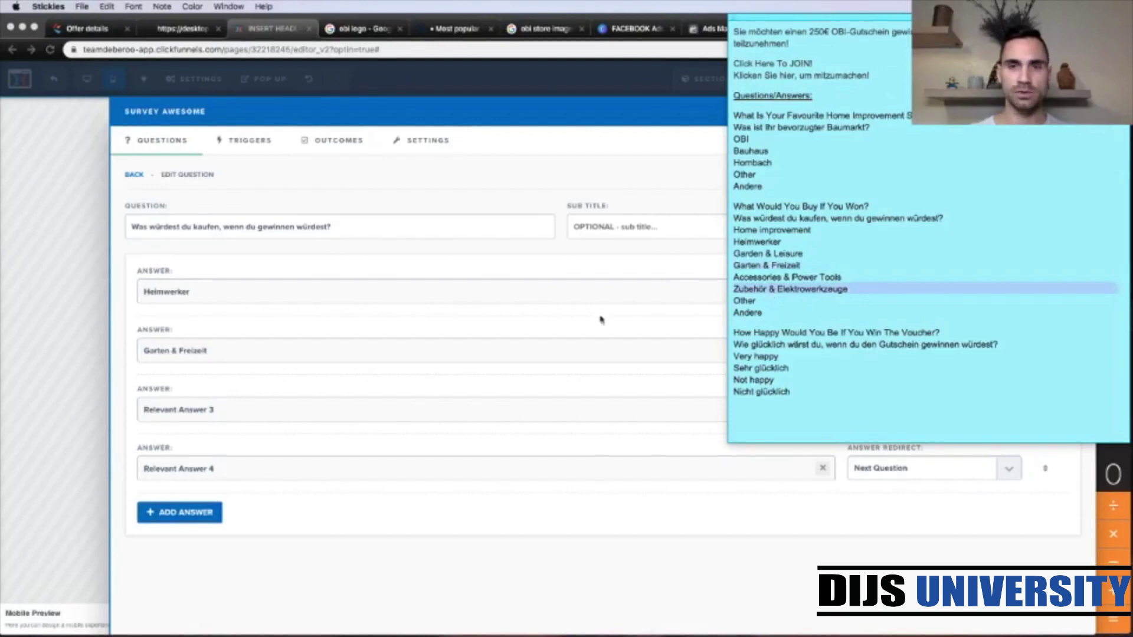
pyautogui.click(221, 407)
pyautogui.tripleClick(220, 406)
pyautogui.press('super+v')
# Step: Replace the second question's fourth answer with Andere, copied from the sticky note
pyautogui.click(1111, 375)
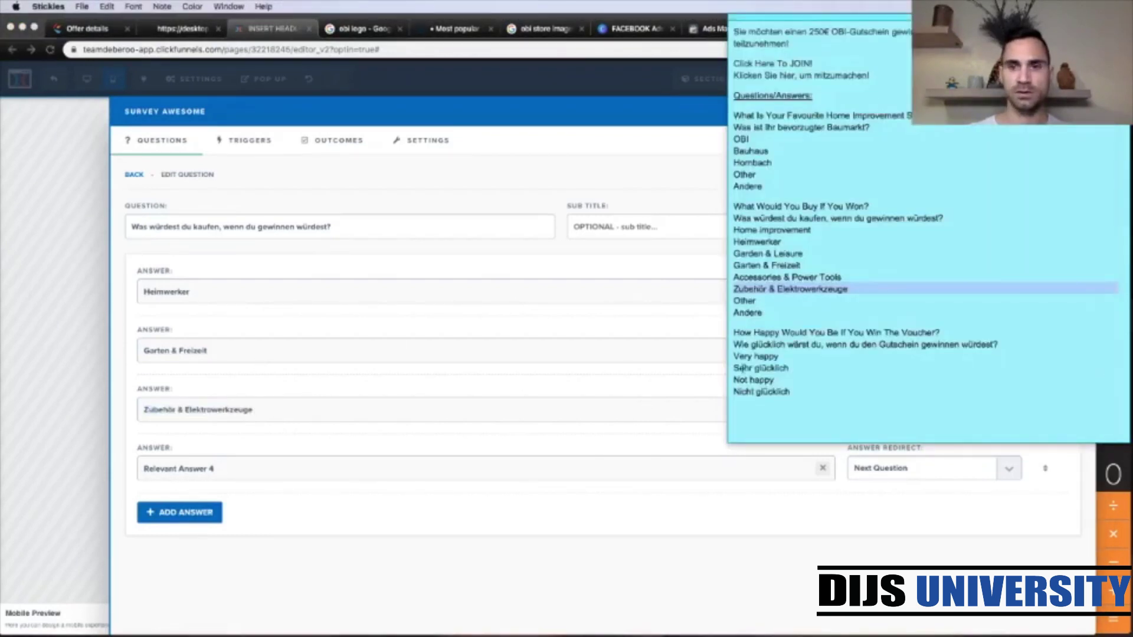
pyautogui.tripleClick(743, 313)
pyautogui.press('super+c')
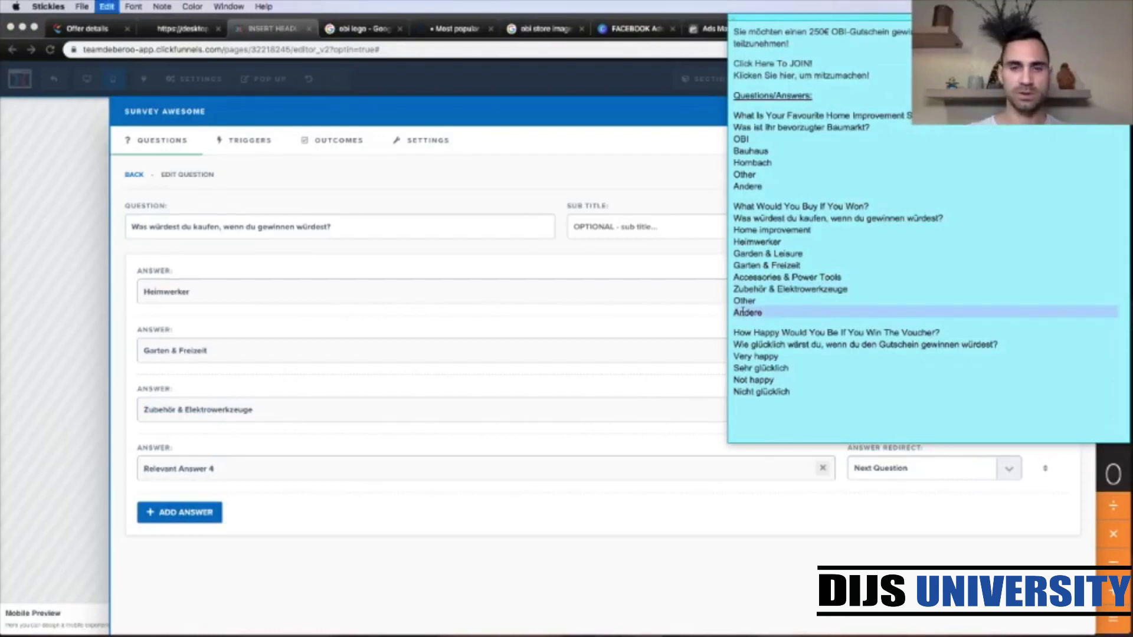
pyautogui.click(182, 472)
pyautogui.doubleClick(180, 469)
pyautogui.click(180, 469)
pyautogui.click(180, 469)
pyautogui.doubleClick(180, 470)
pyautogui.click(180, 469)
pyautogui.press('super+v')
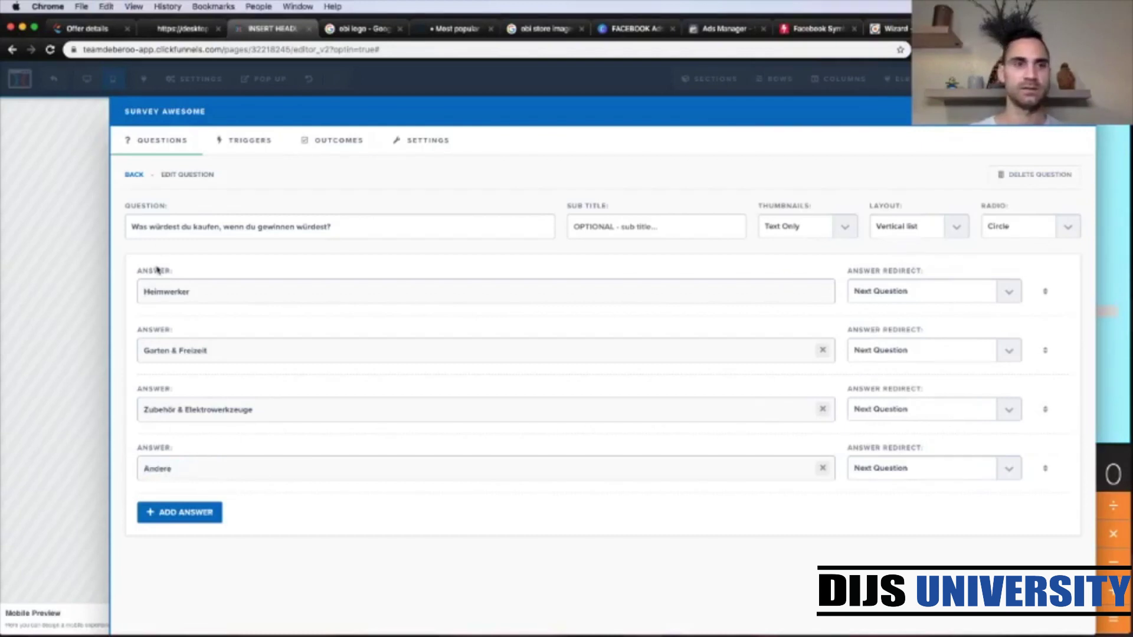
# Step: Set the third survey question to "Wie glücklich wärst du, wenn du den Gutschein gewinnen würdest?", copied from the sticky note
pyautogui.click(133, 175)
pyautogui.click(250, 314)
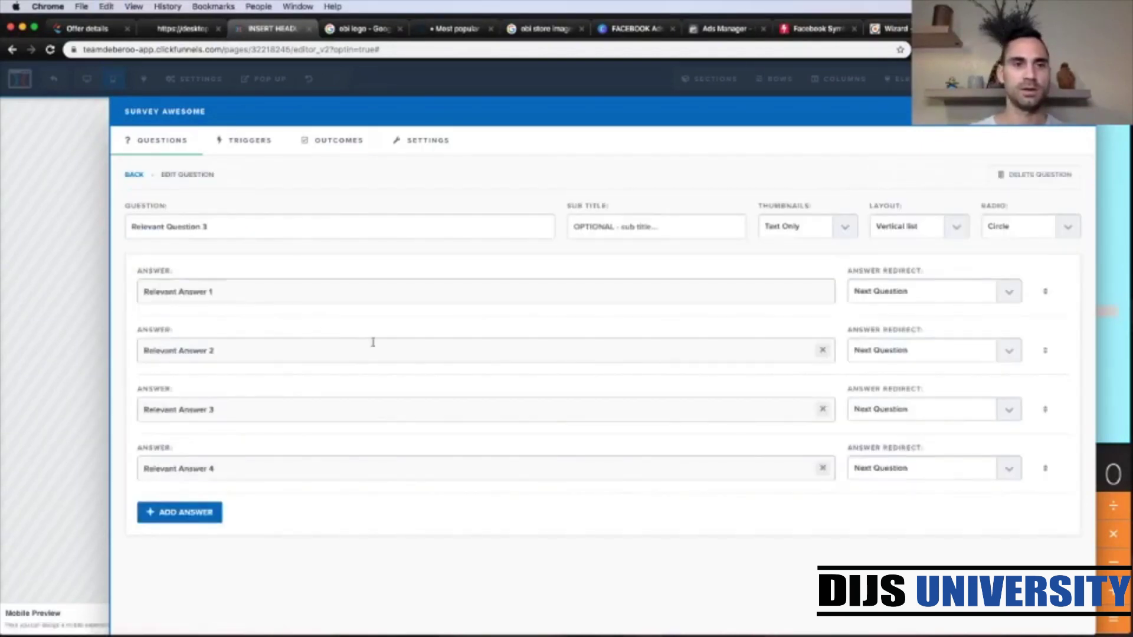
pyautogui.click(1114, 349)
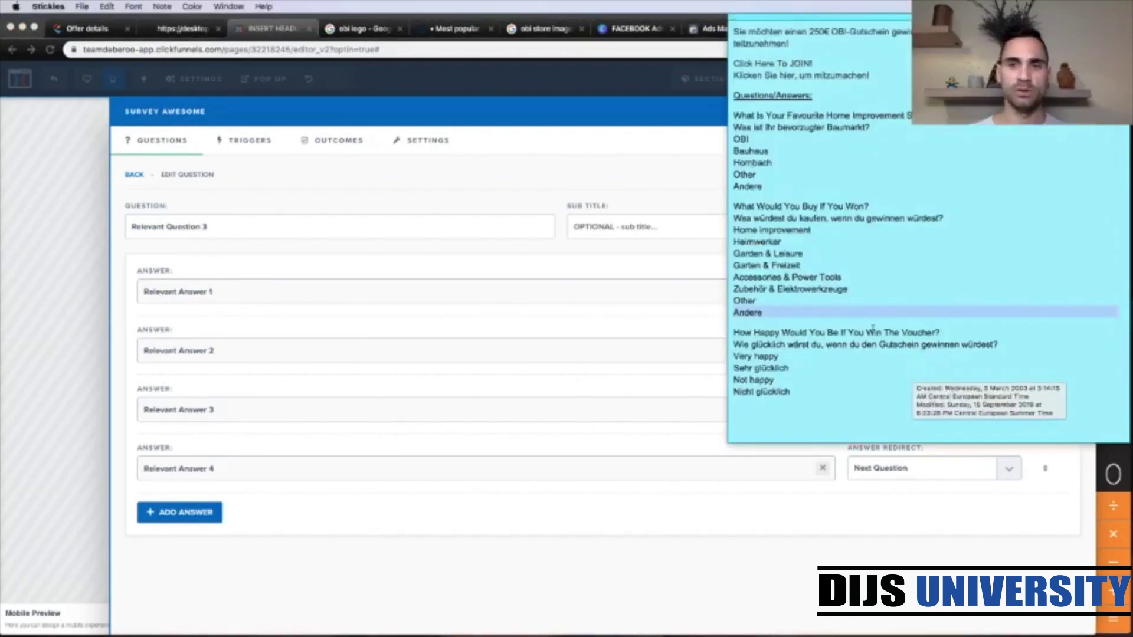
pyautogui.tripleClick(861, 345)
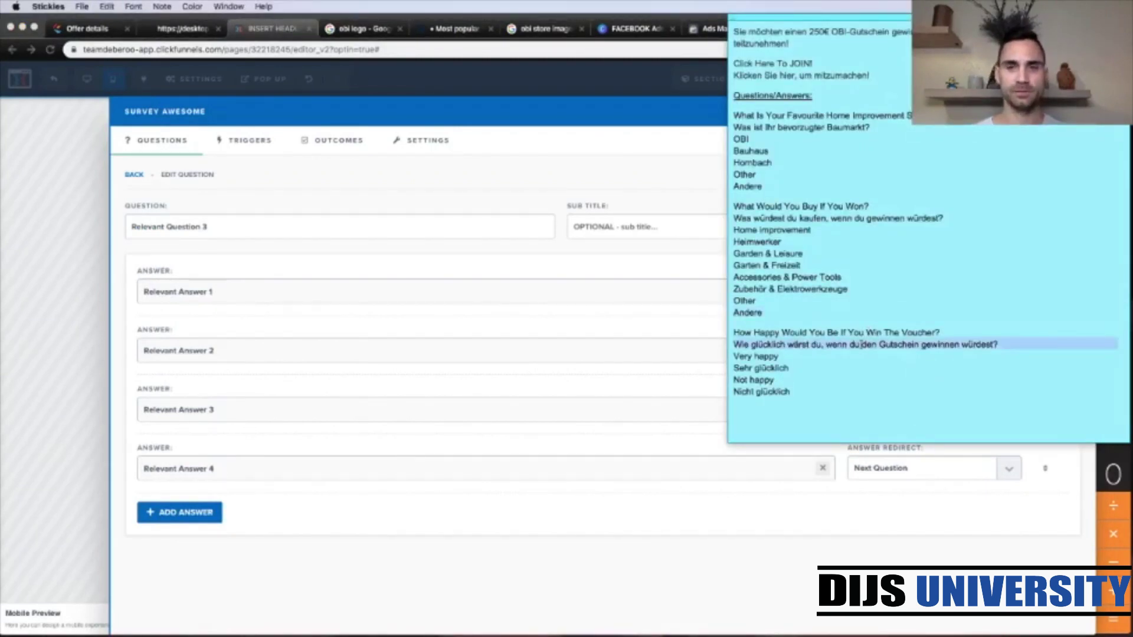
pyautogui.click(182, 226)
pyautogui.tripleClick(181, 226)
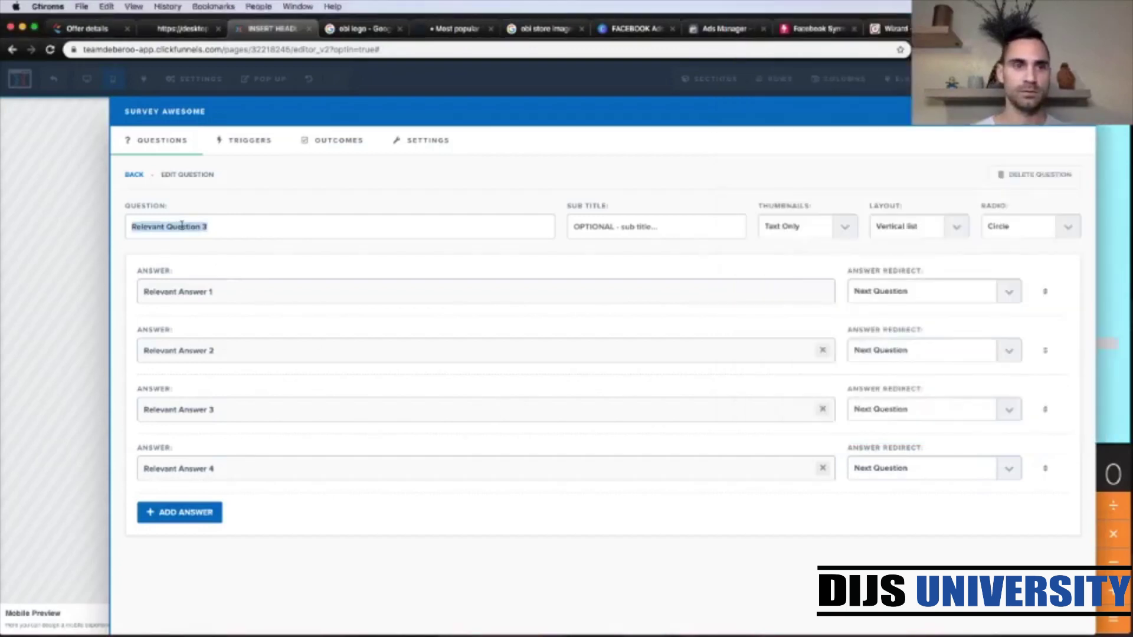
pyautogui.press('super+v')
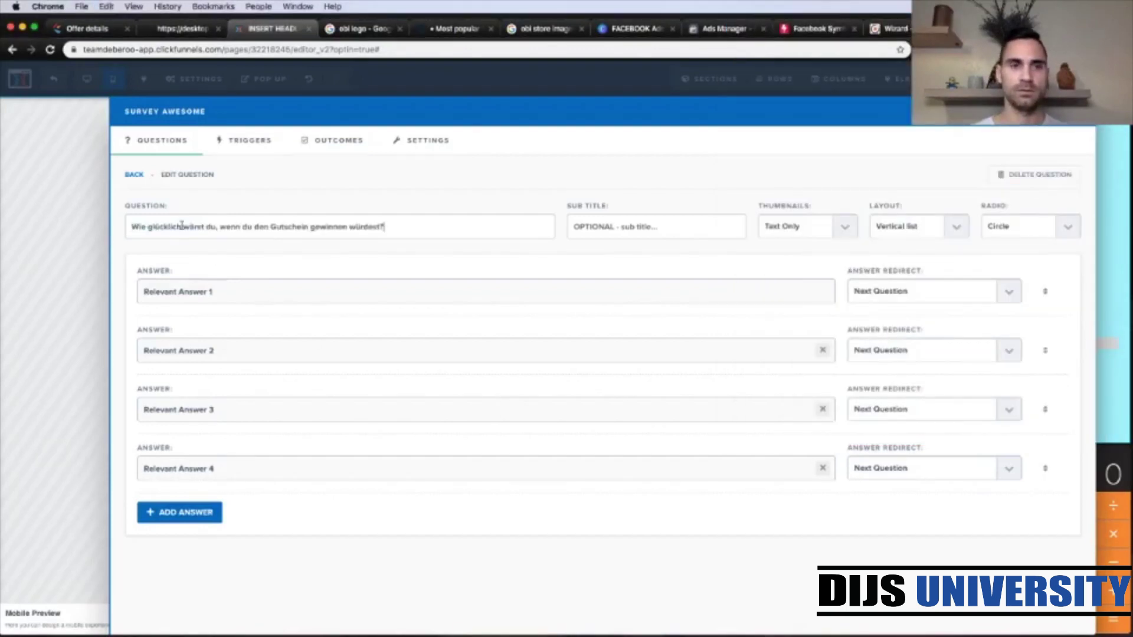
# Step: Replace the third question's first answer with Sehr glücklich, copied from the sticky note
pyautogui.click(1099, 378)
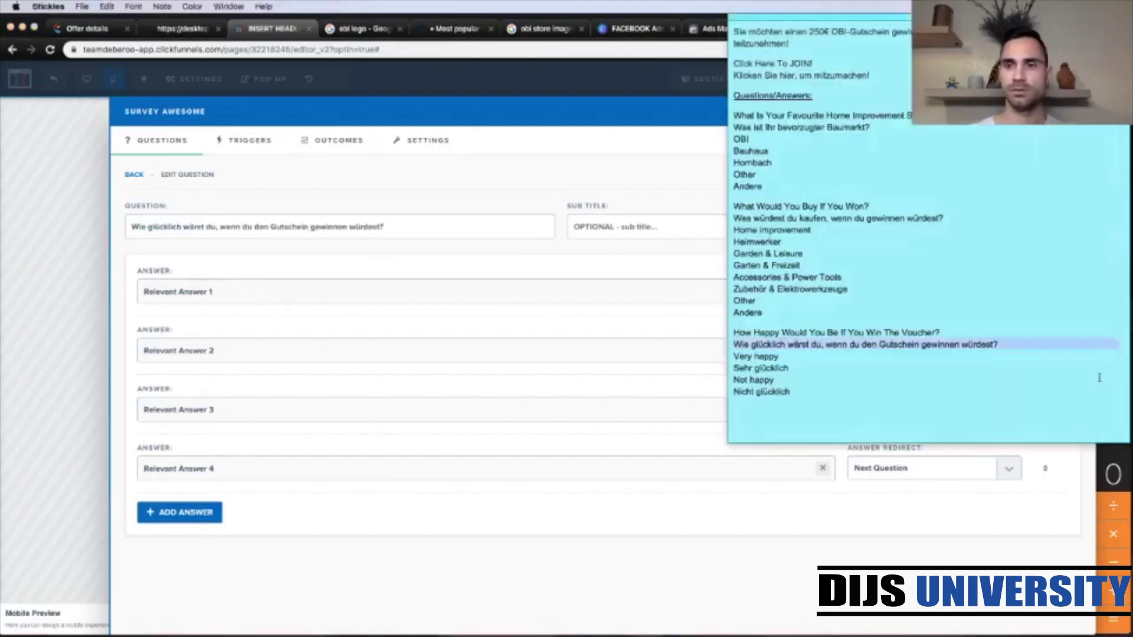
pyautogui.tripleClick(757, 367)
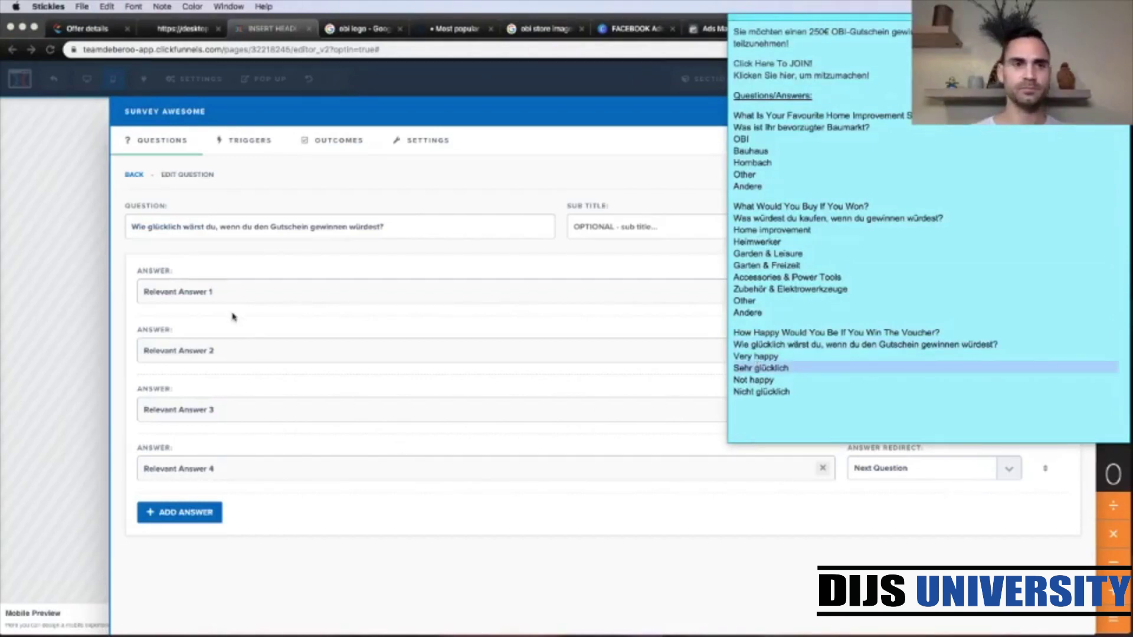
pyautogui.click(220, 298)
pyautogui.tripleClick(220, 299)
pyautogui.press('super+v')
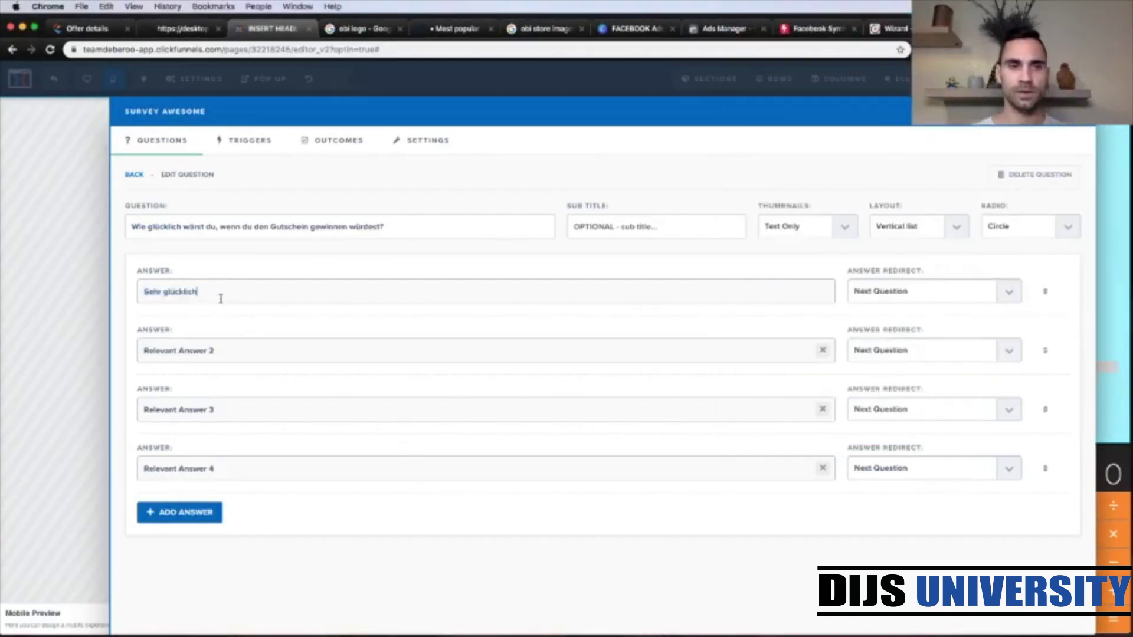
# Step: Replace the third question's second answer with Nicht glücklich, copied from the sticky note
pyautogui.click(1108, 392)
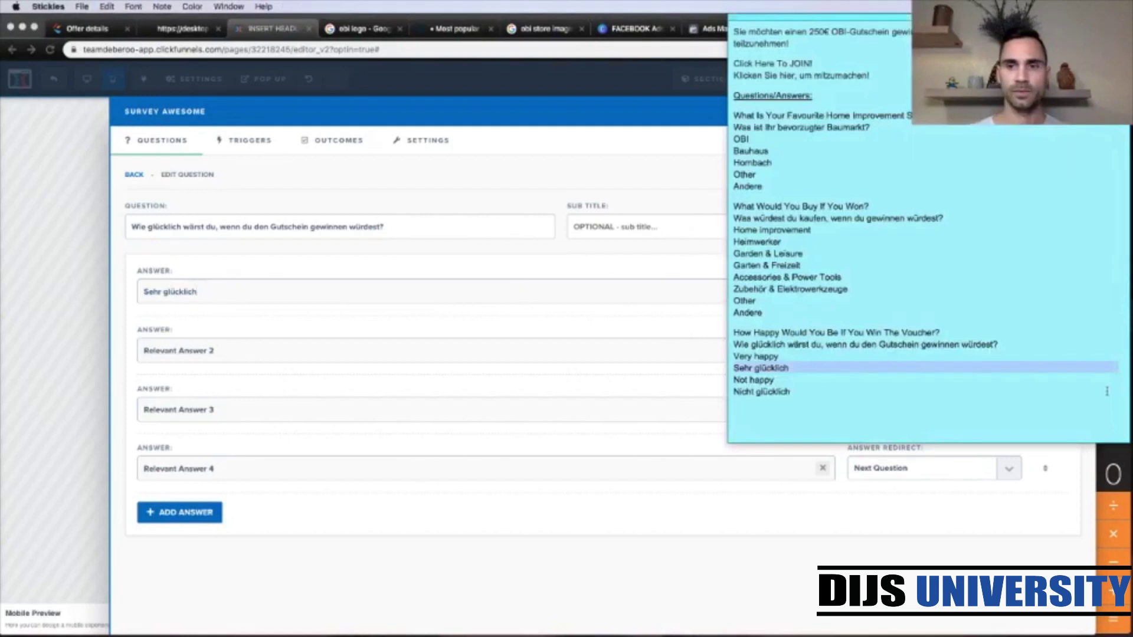
pyautogui.tripleClick(753, 392)
pyautogui.press('super+c')
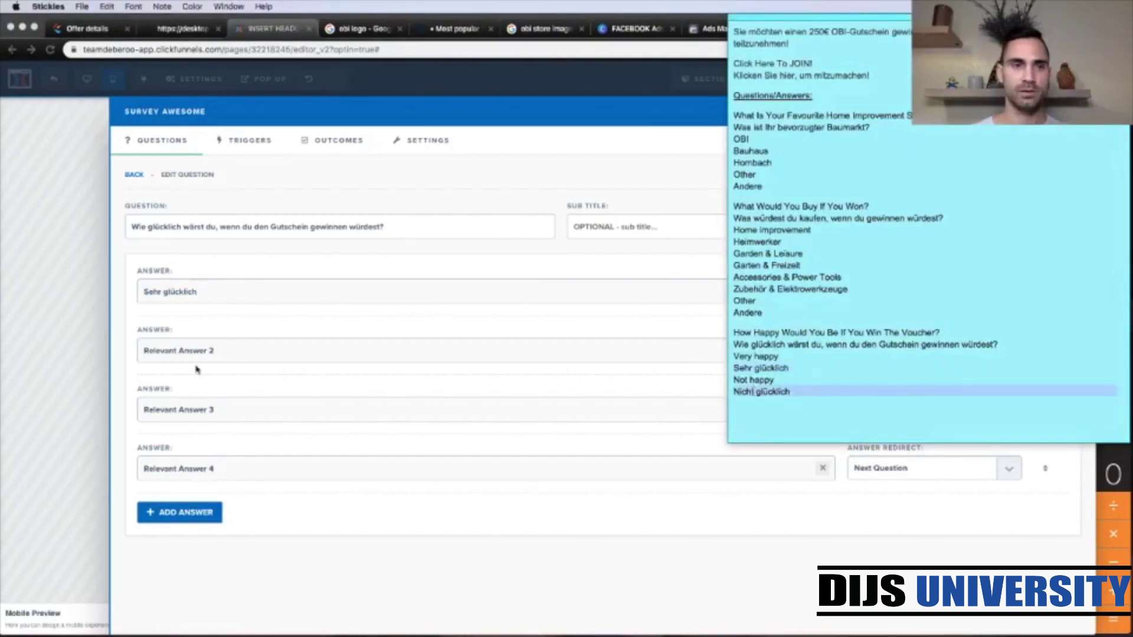
pyautogui.click(181, 351)
pyautogui.tripleClick(181, 352)
pyautogui.press('super+v')
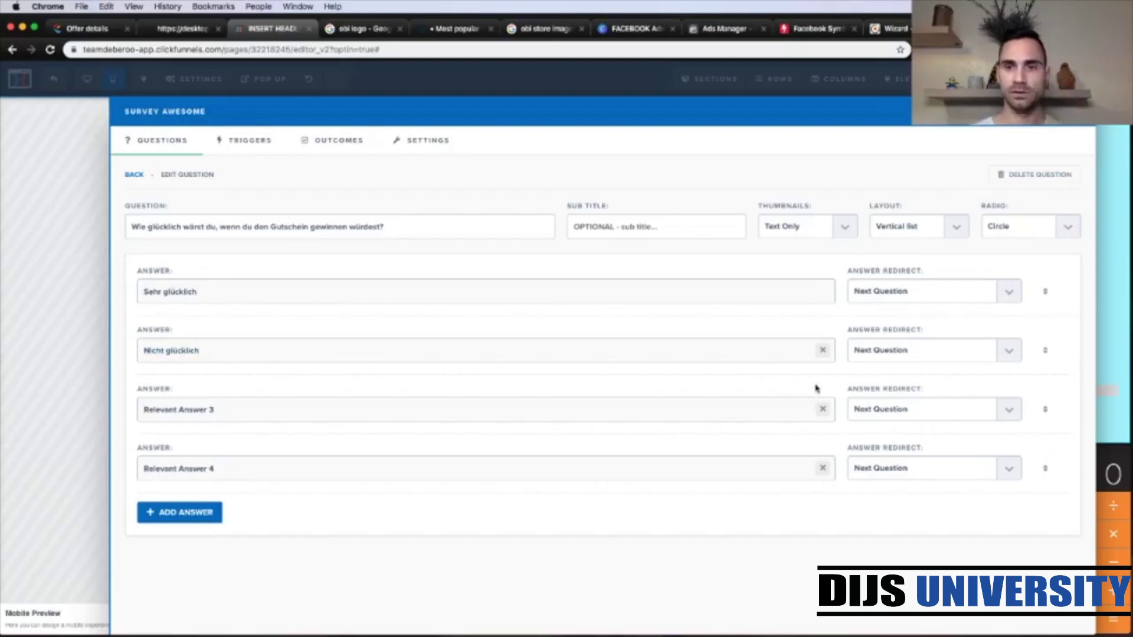
# Step: Delete the third question's two leftover placeholder answers, Relevant Answer 3 and Relevant Answer 4, and close the survey editor
pyautogui.click(823, 409)
pyautogui.click(649, 117)
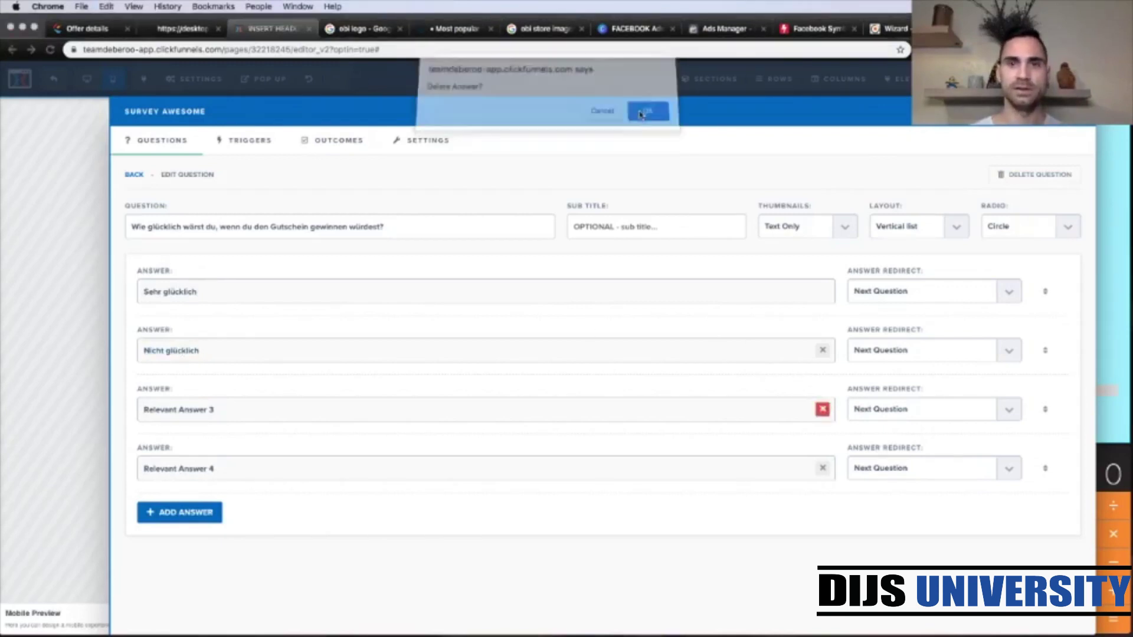
pyautogui.click(823, 409)
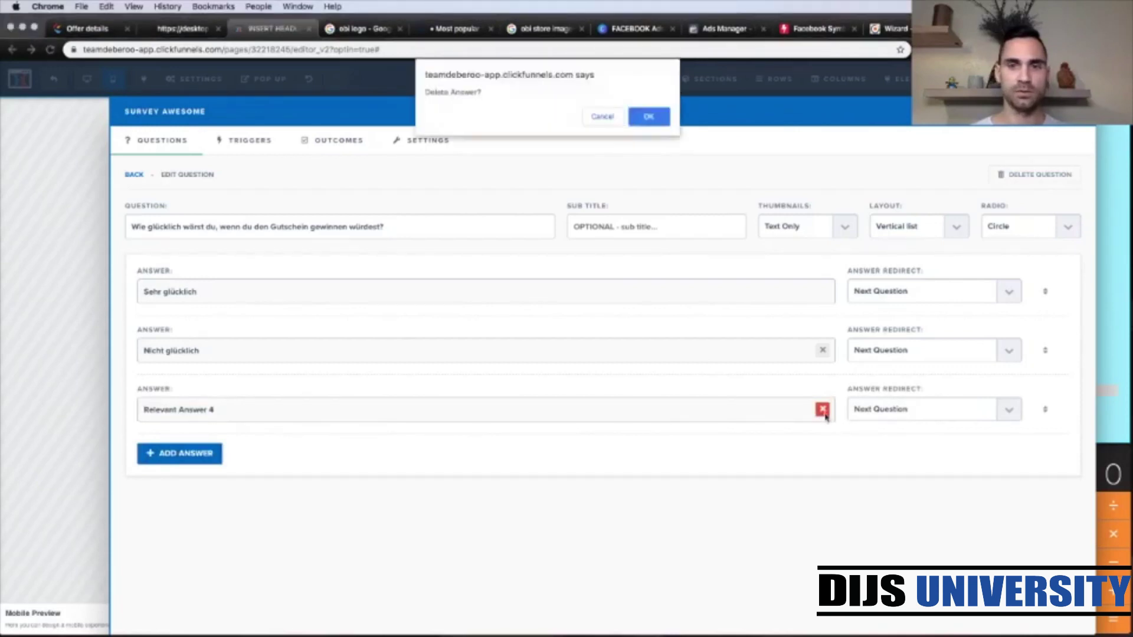
pyautogui.click(654, 120)
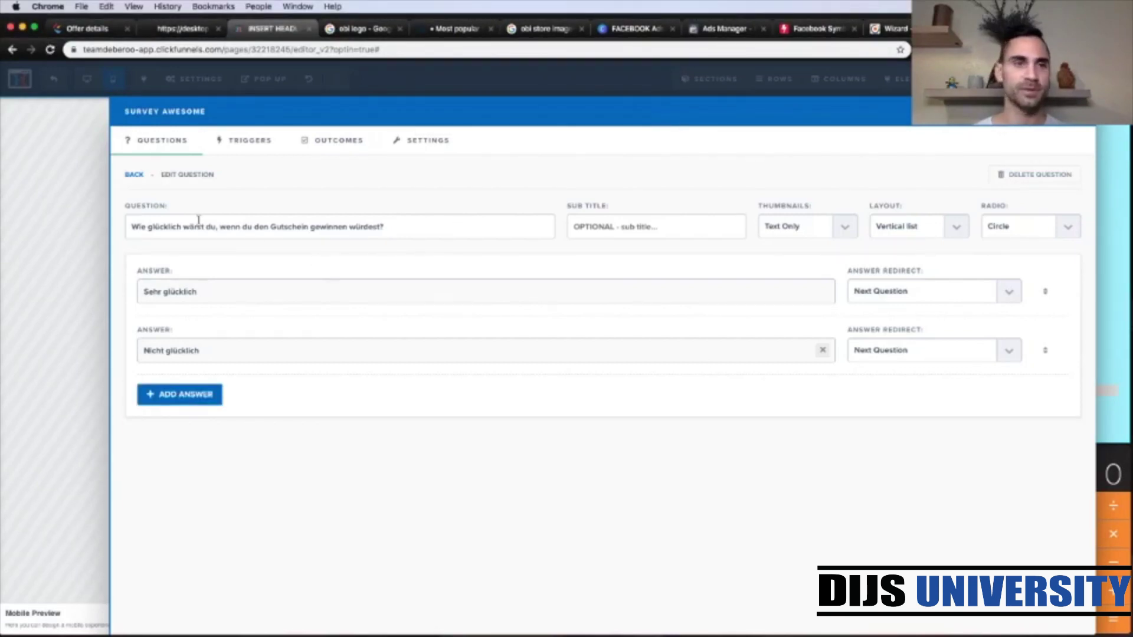
pyautogui.click(135, 175)
pyautogui.click(83, 196)
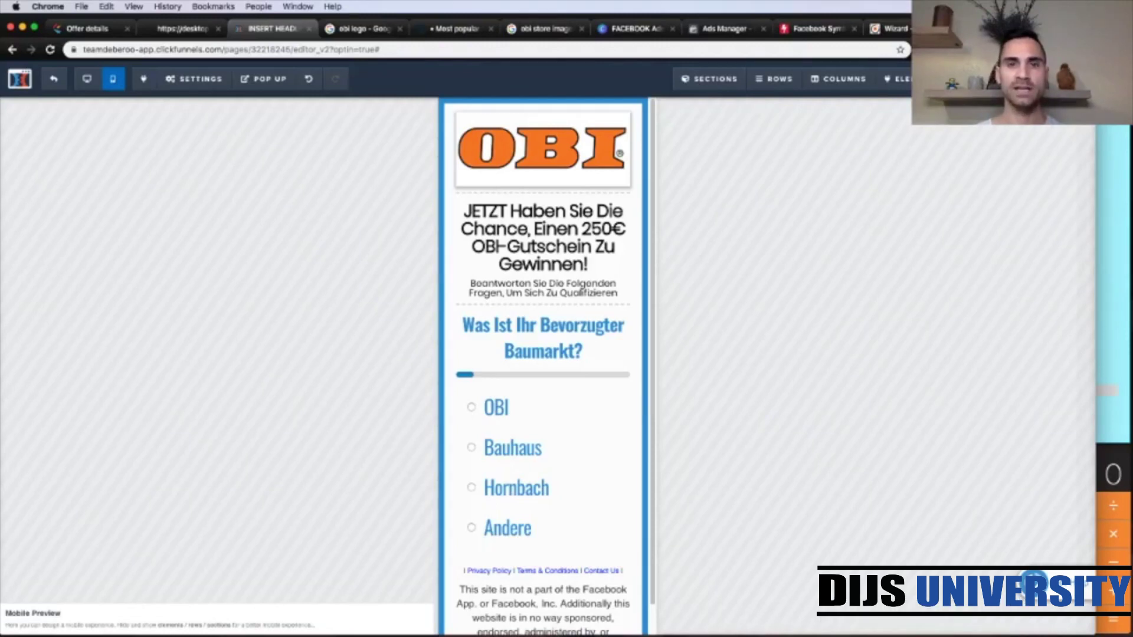
# Step: Replace the placeholder page title in the page settings with the headline "JETZT Haben Sie Die Chance, Einen 250€ OBI-Gutschein Zu Gewinnen!", copied from the page
pyautogui.click(547, 250)
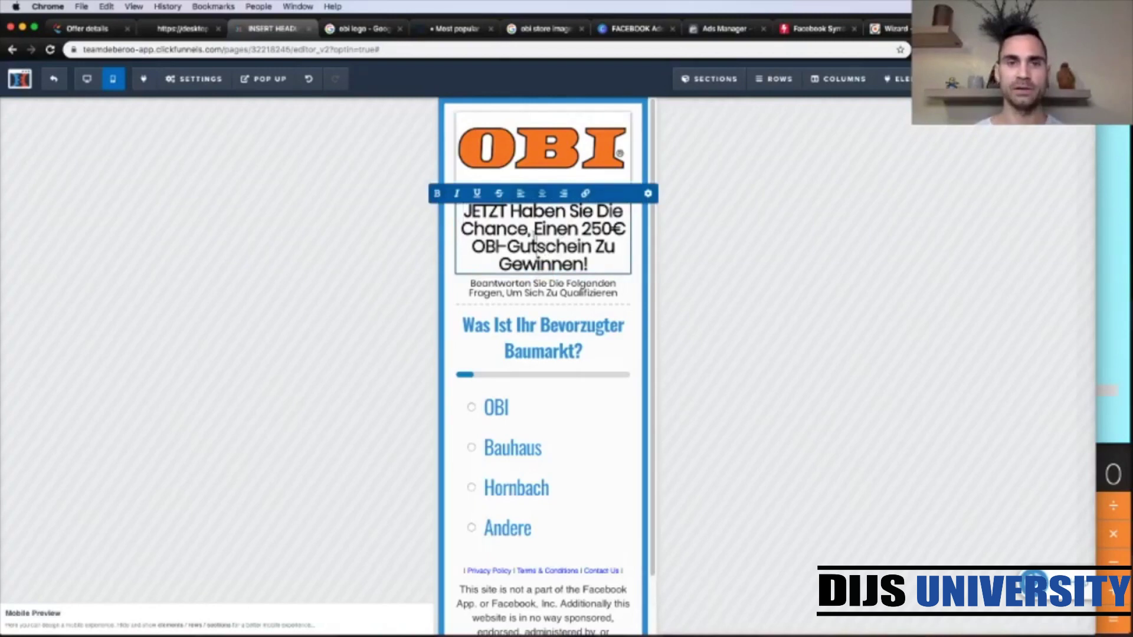
pyautogui.tripleClick(532, 233)
pyautogui.press('super+c')
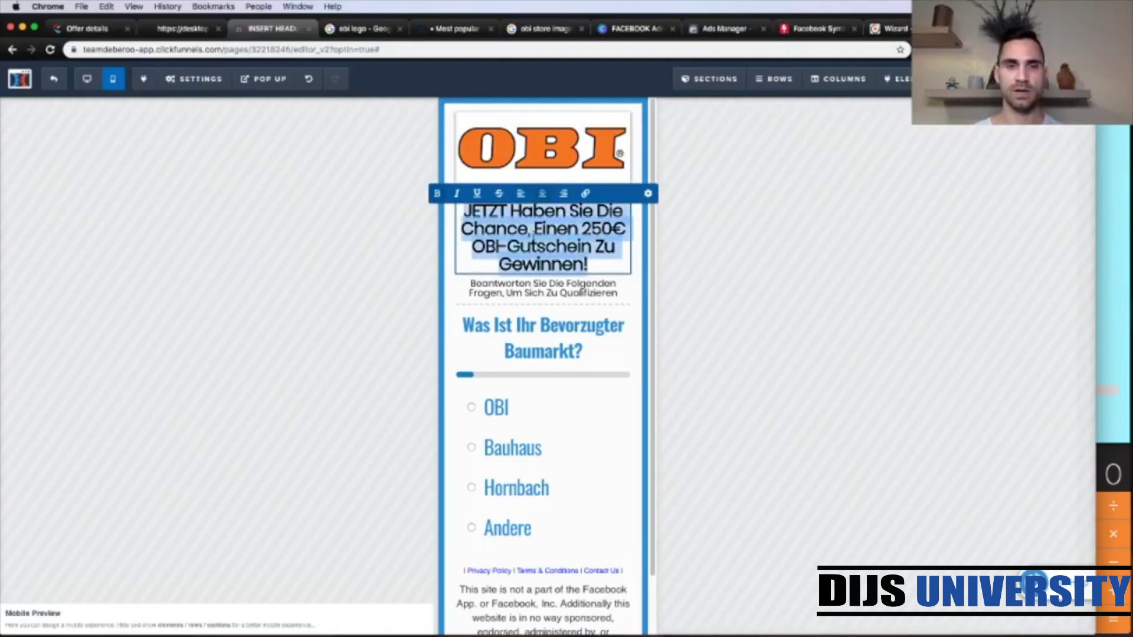
pyautogui.click(306, 247)
pyautogui.click(196, 82)
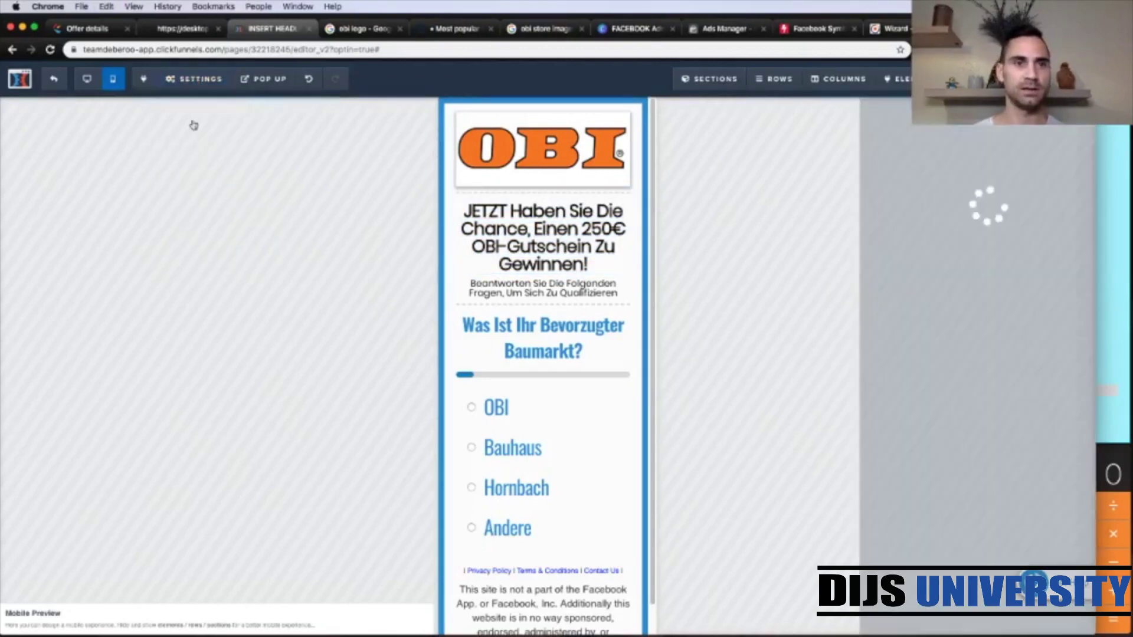
pyautogui.click(193, 125)
pyautogui.doubleClick(931, 164)
pyautogui.press('super+a')
pyautogui.press('super+v')
pyautogui.click(798, 189)
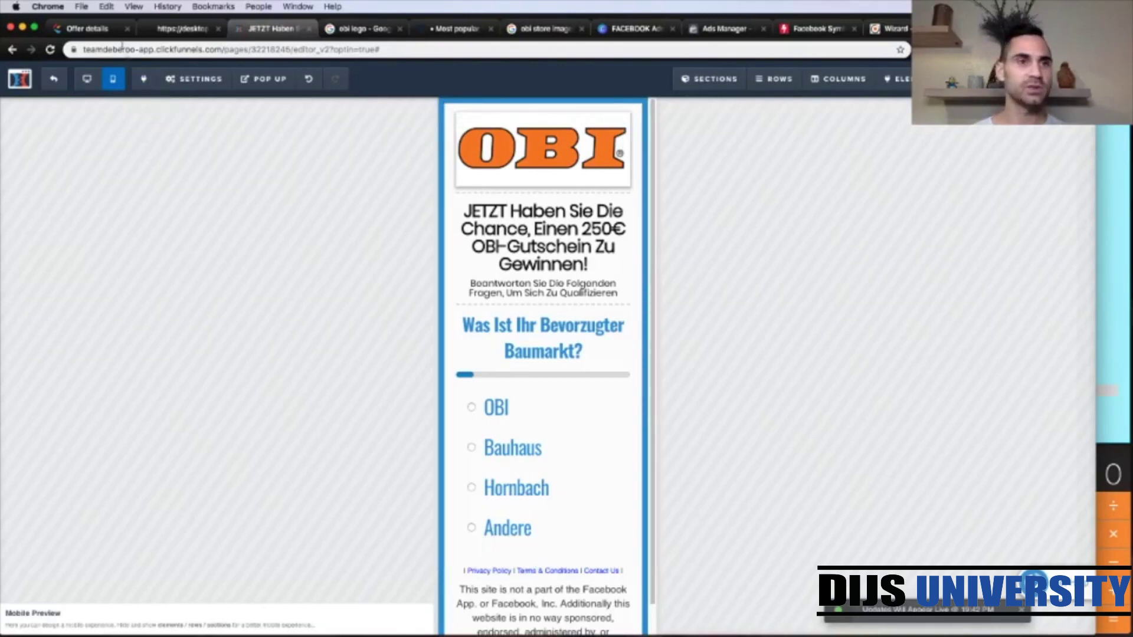
# Step: Copy the generated affiliate tracking link for the Obi Sweepstake offer from its CPAmatica offer details page
pyautogui.click(106, 29)
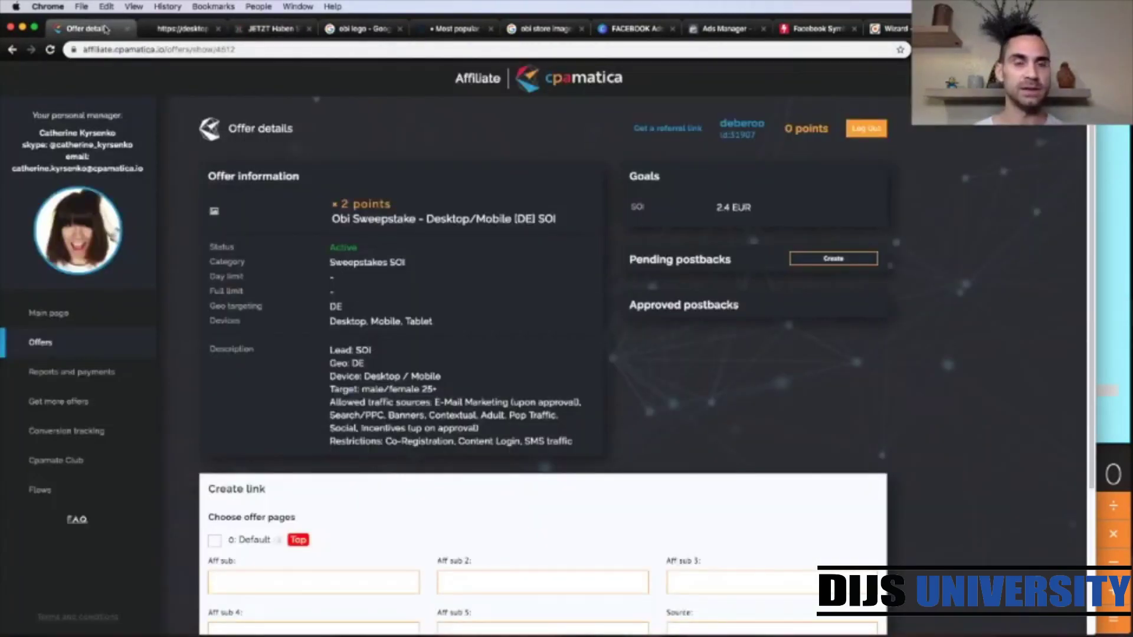
pyautogui.scroll(-5, 503, 388)
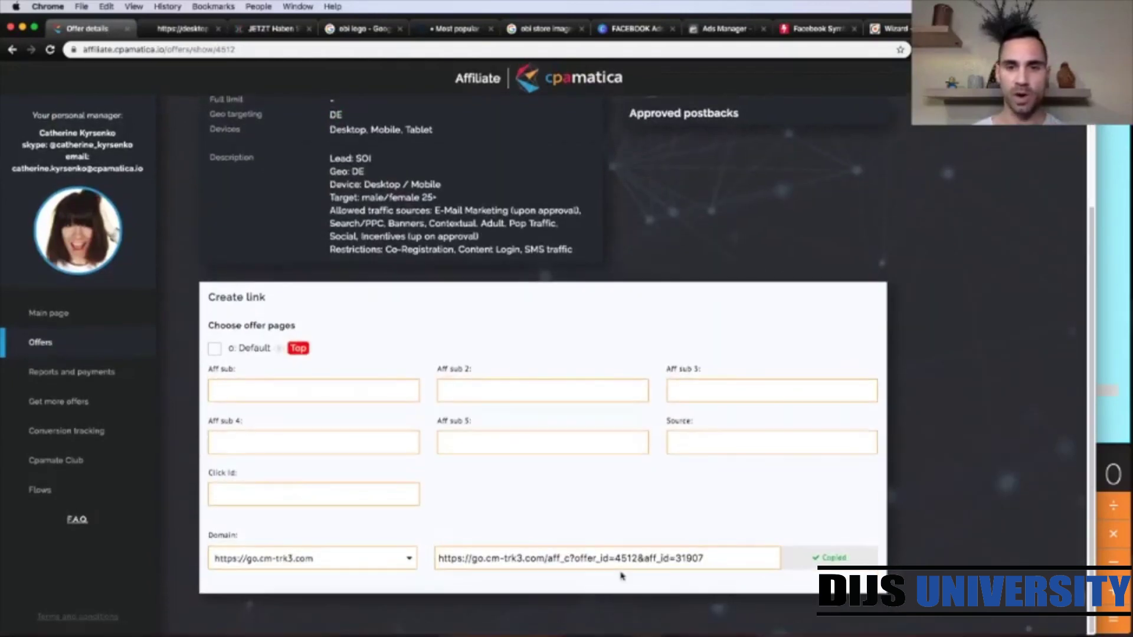
pyautogui.tripleClick(663, 558)
pyautogui.press('super+c')
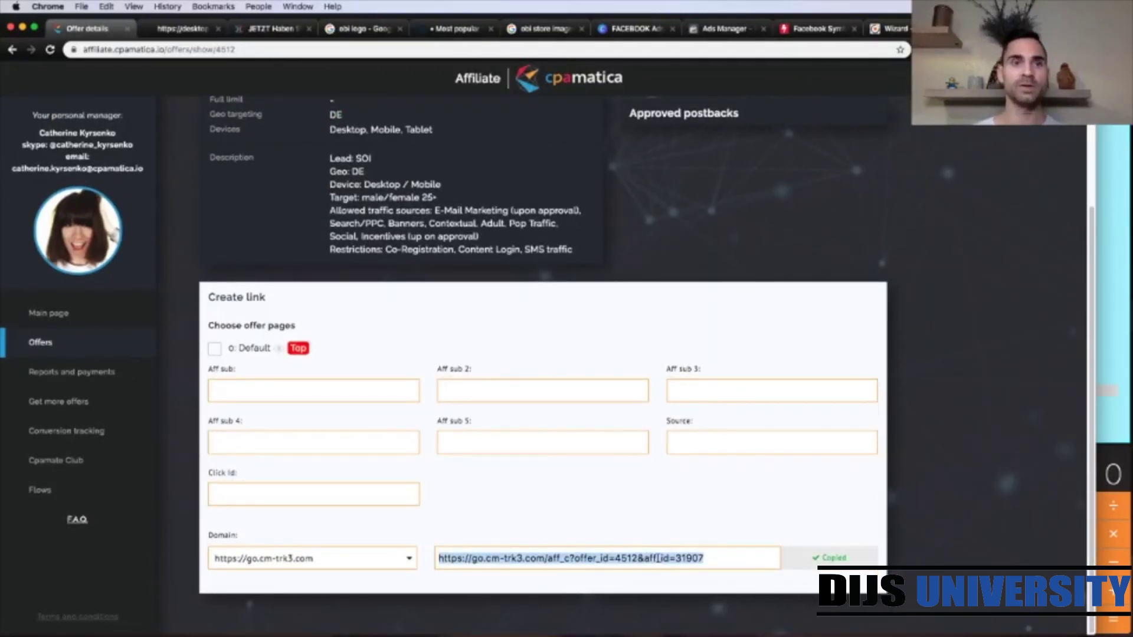
# Step: In the ClickFunnels survey, replace the Default Outcome Action's custom redirect with the copied affiliate link and close the survey editor
pyautogui.click(281, 30)
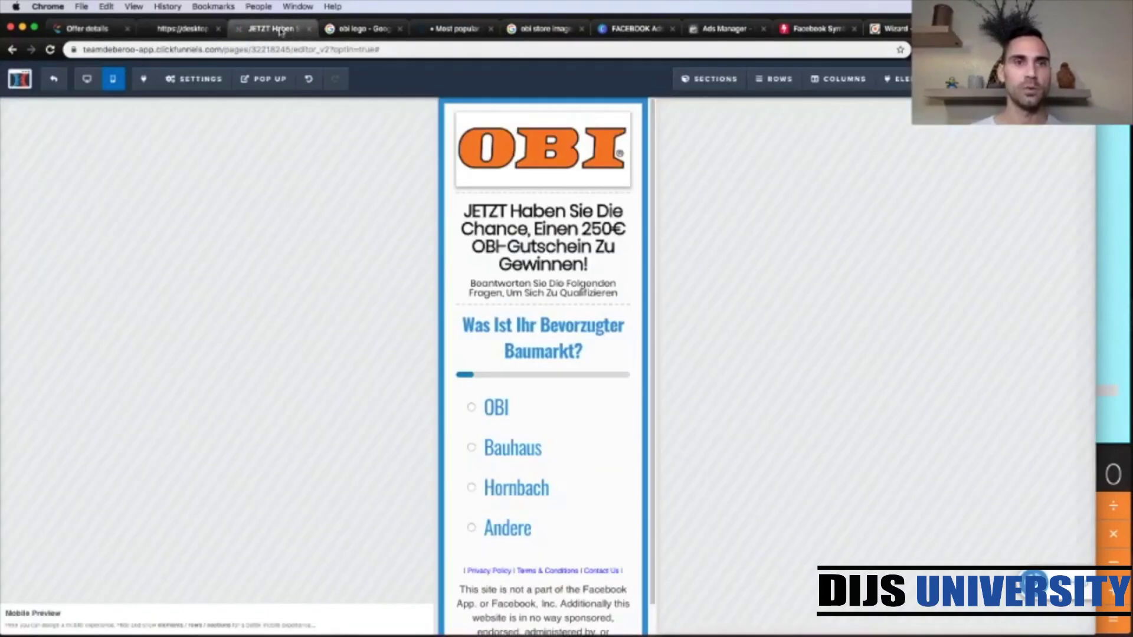
pyautogui.click(577, 437)
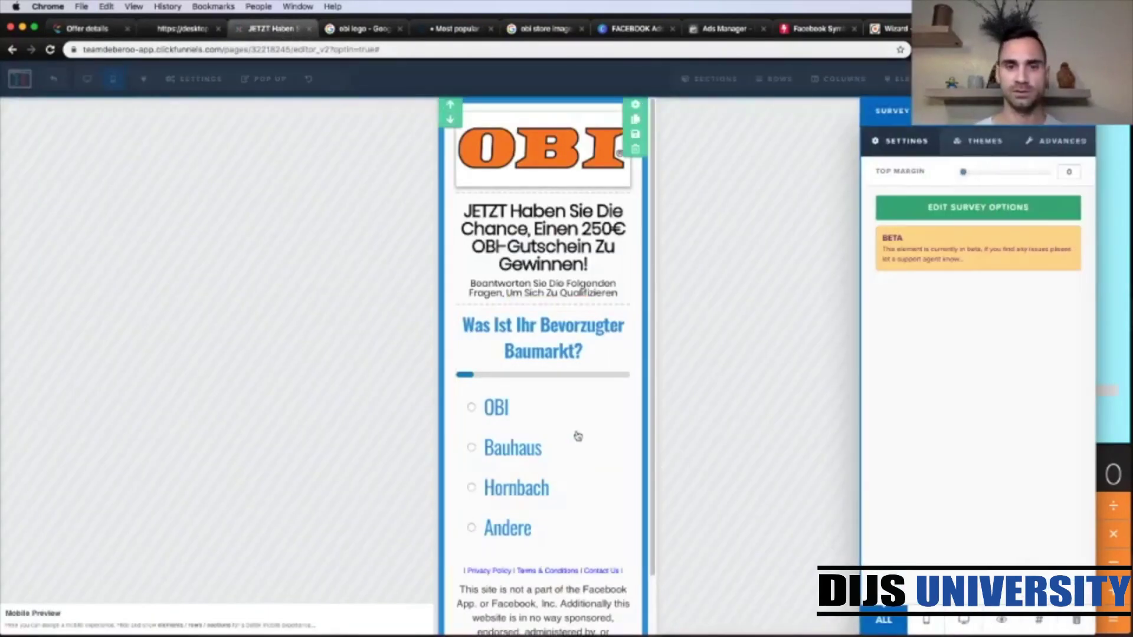
pyautogui.click(959, 218)
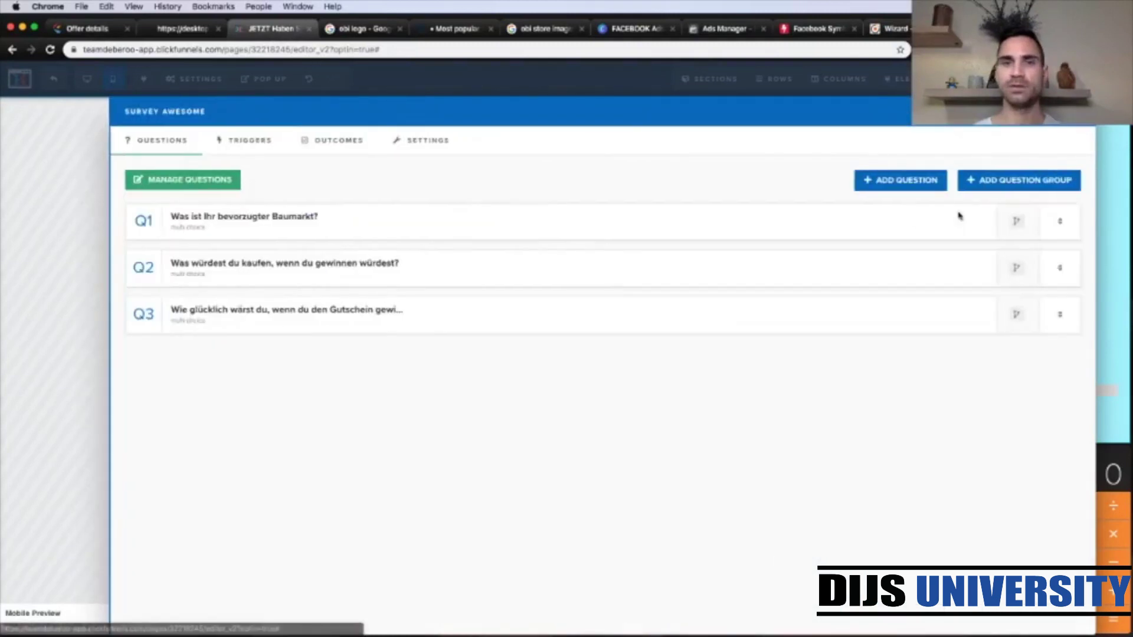
pyautogui.click(346, 147)
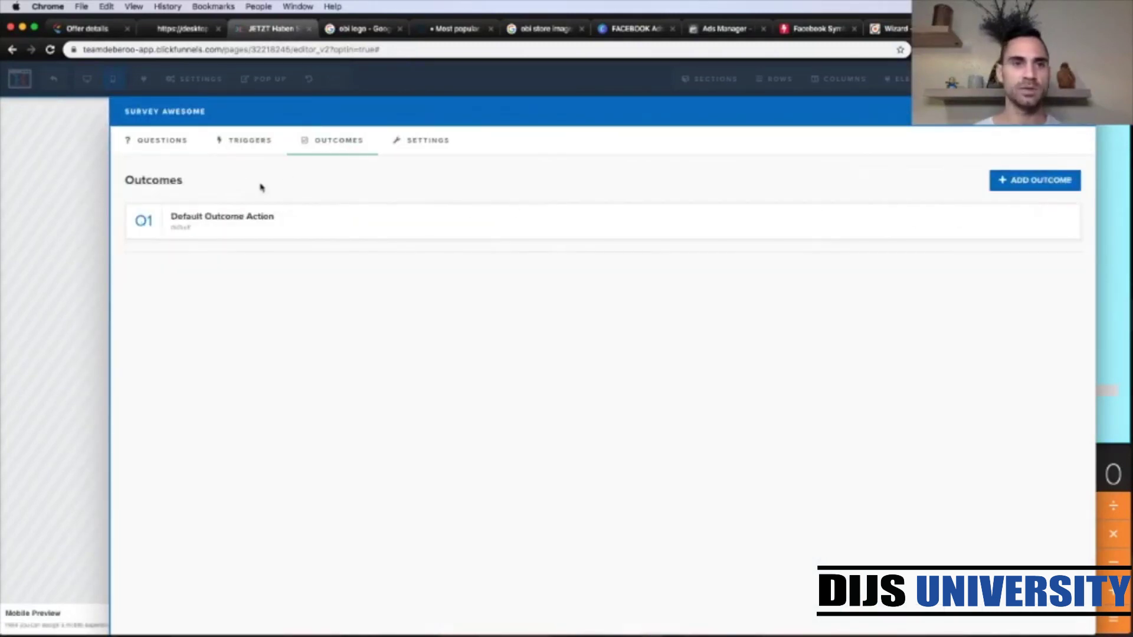
pyautogui.click(228, 223)
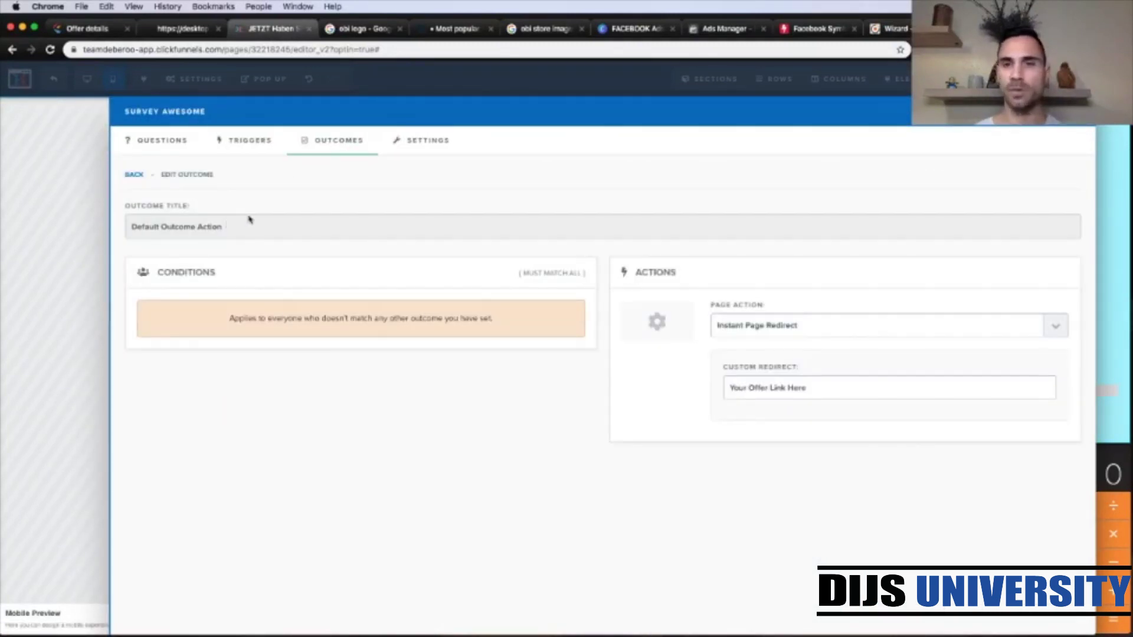
pyautogui.tripleClick(772, 390)
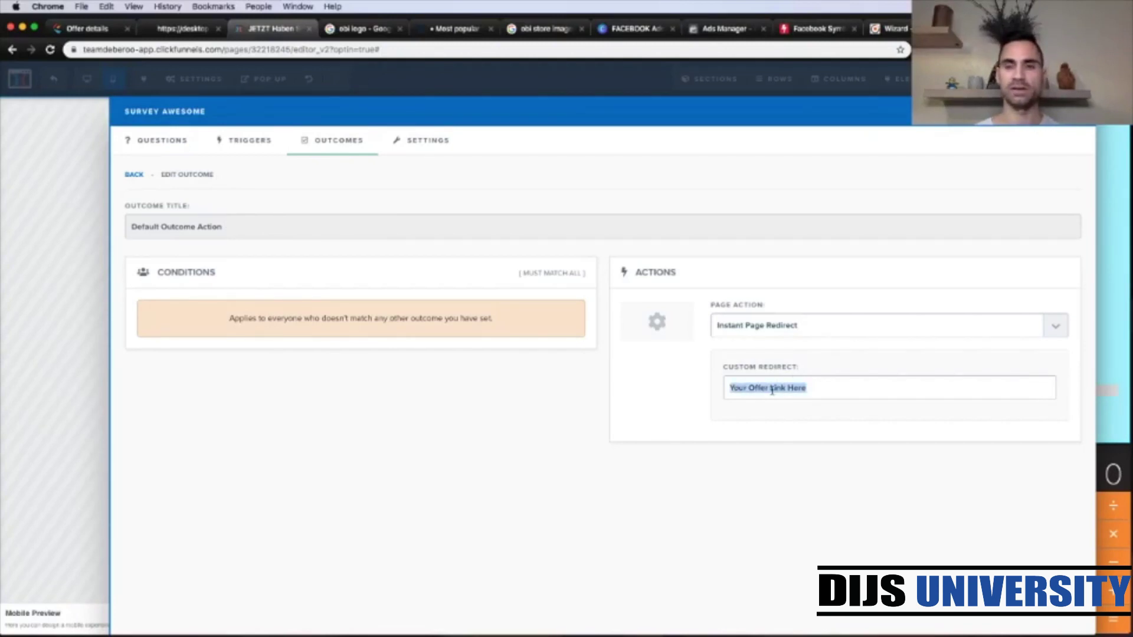
pyautogui.press('super+v')
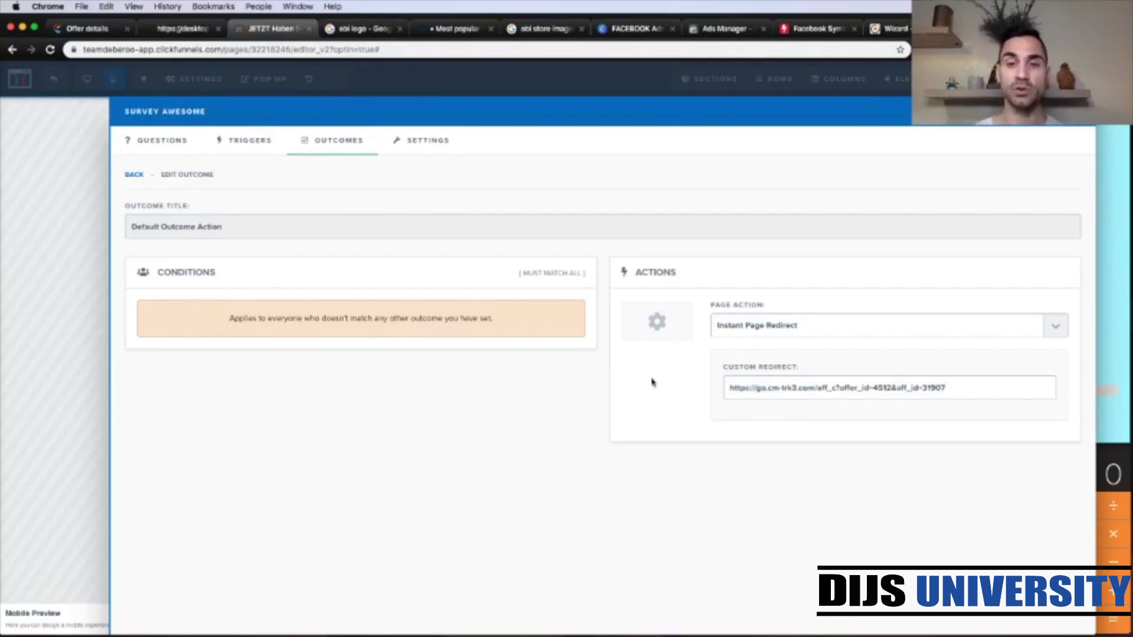
pyautogui.click(82, 345)
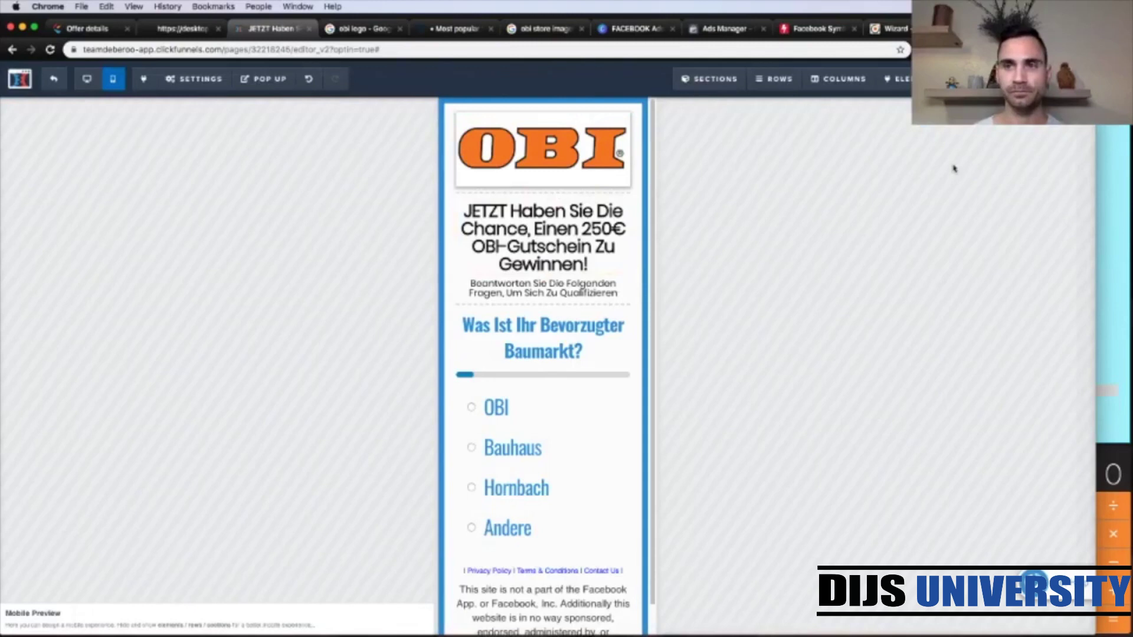
# Step: Compare the OBI offer's 250€ voucher sign-up page with the landing page in the ClickFunnels editor
pyautogui.click(195, 34)
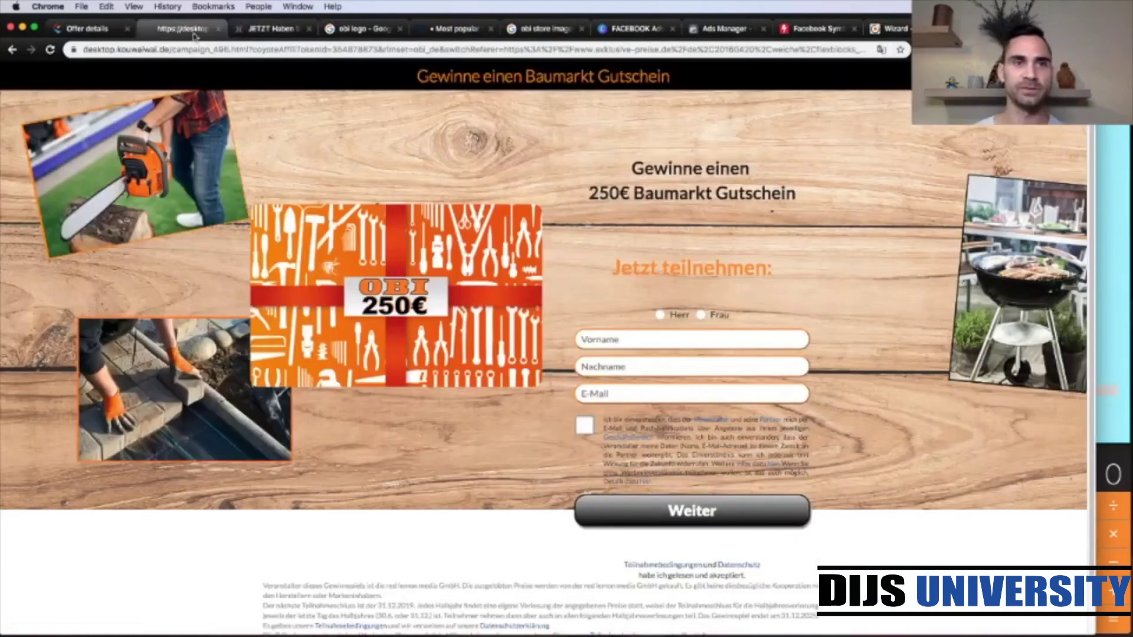
pyautogui.click(251, 28)
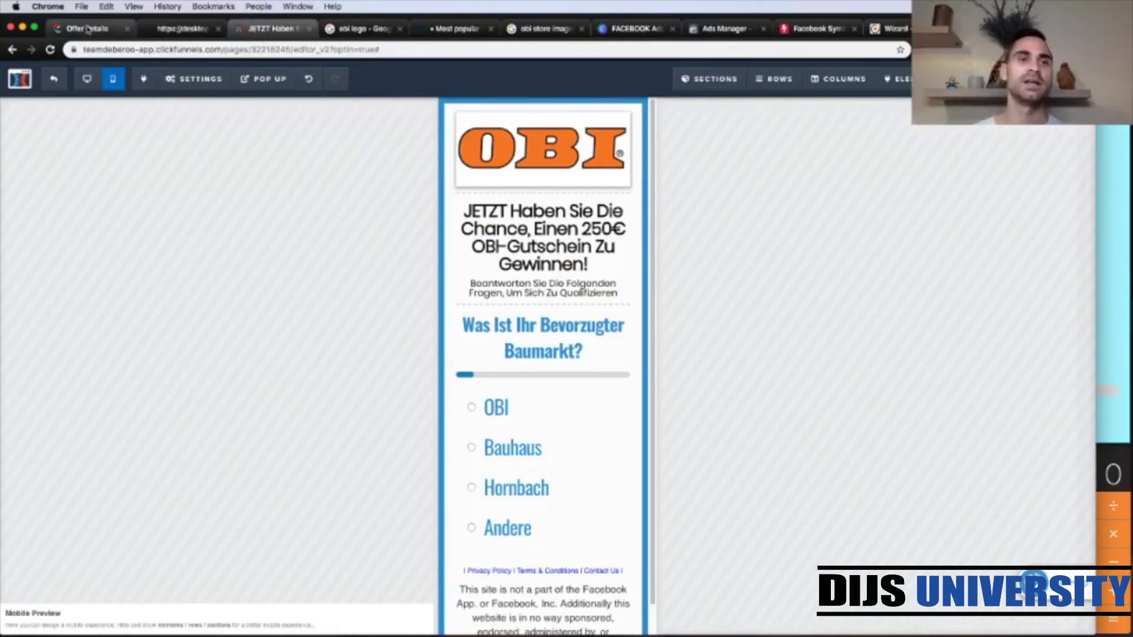
pyautogui.click(183, 28)
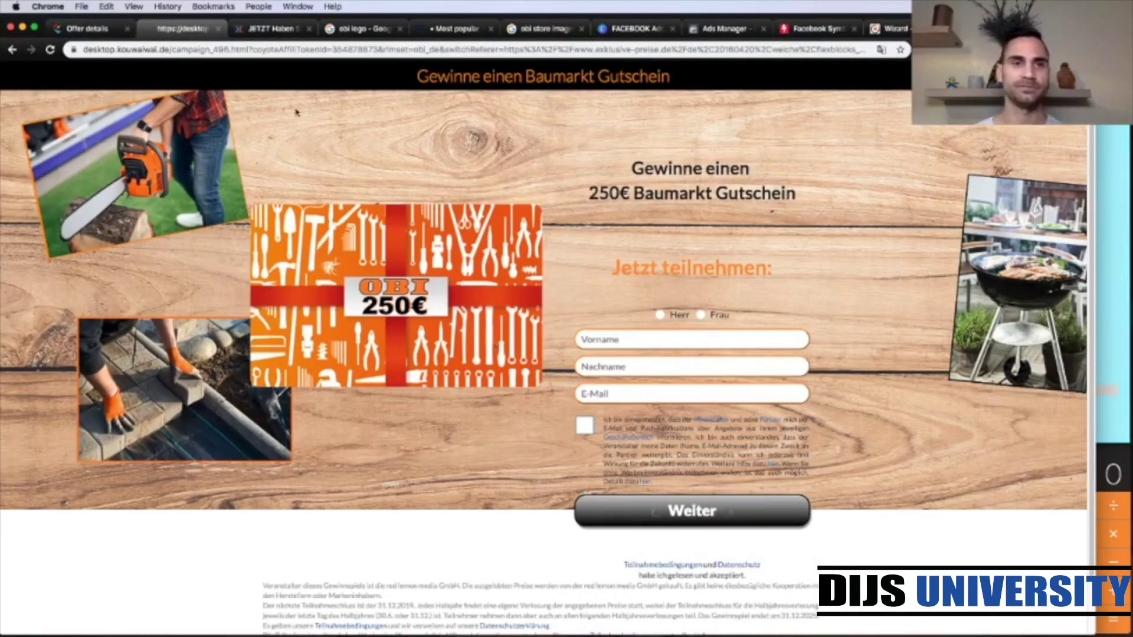
pyautogui.click(283, 29)
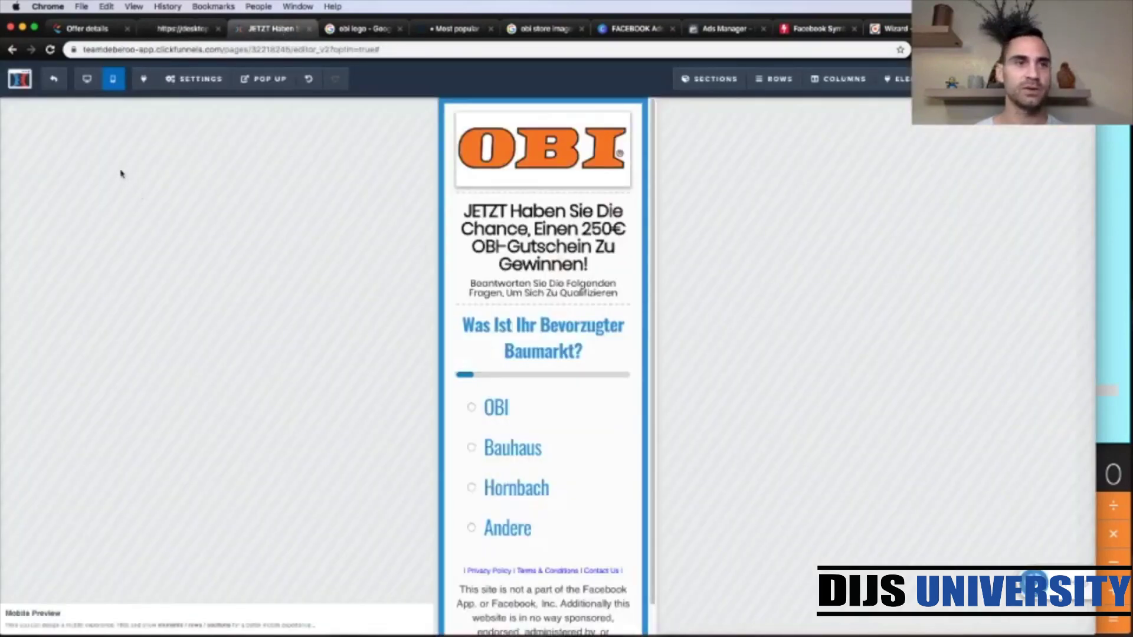
# Step: Leave the page editor and open the steps overview of the CPAmatica - OBI - FB funnel
pyautogui.click(53, 83)
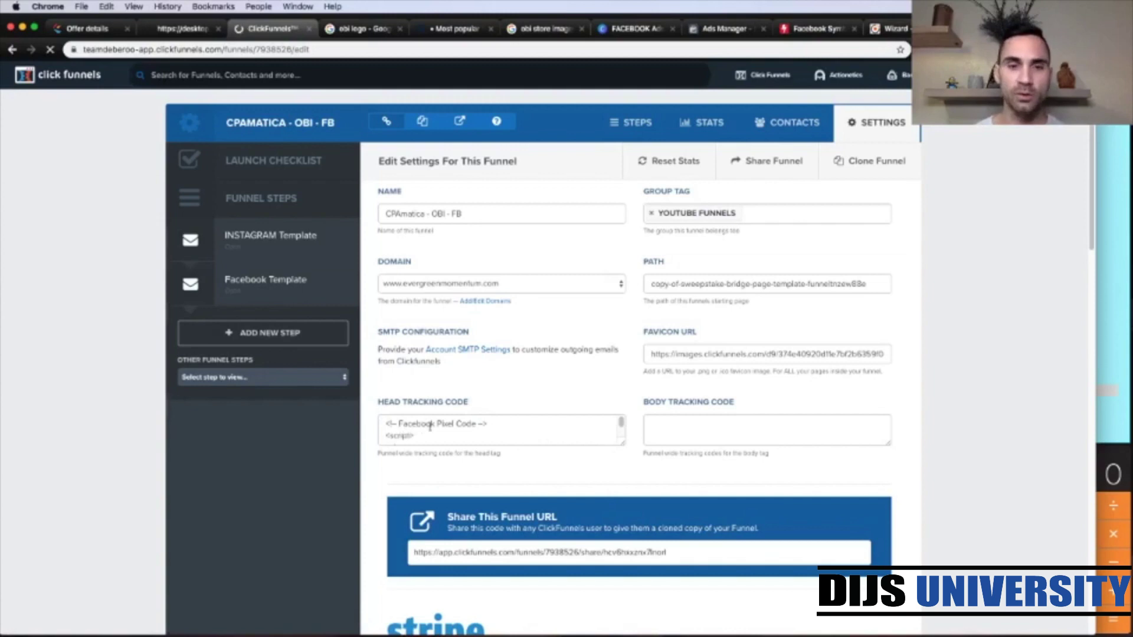
pyautogui.click(622, 125)
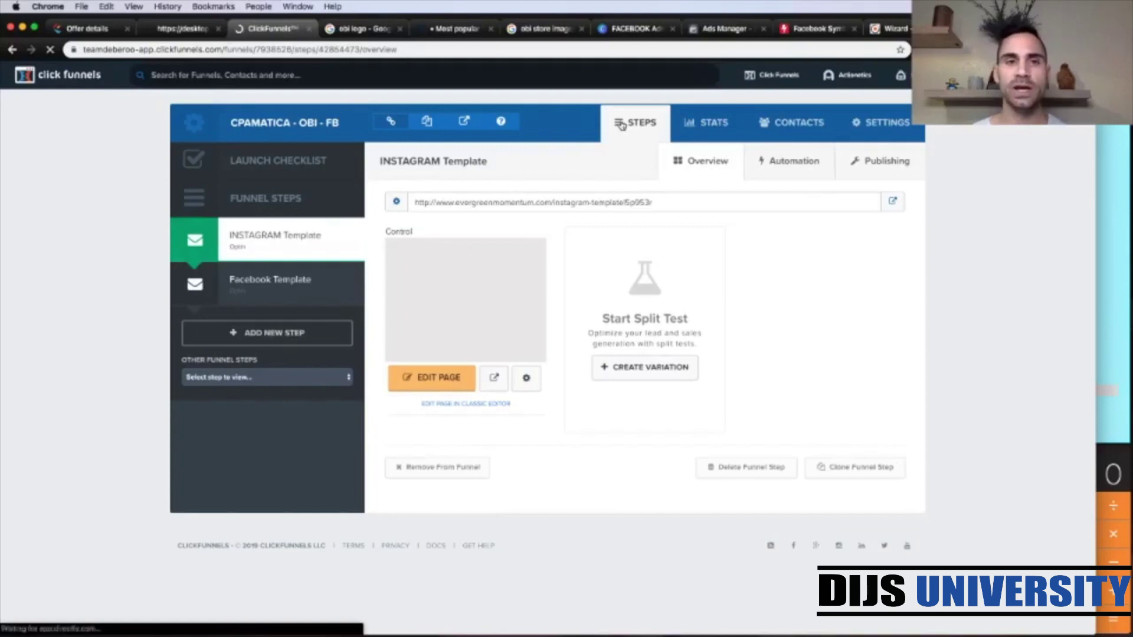
pyautogui.click(537, 65)
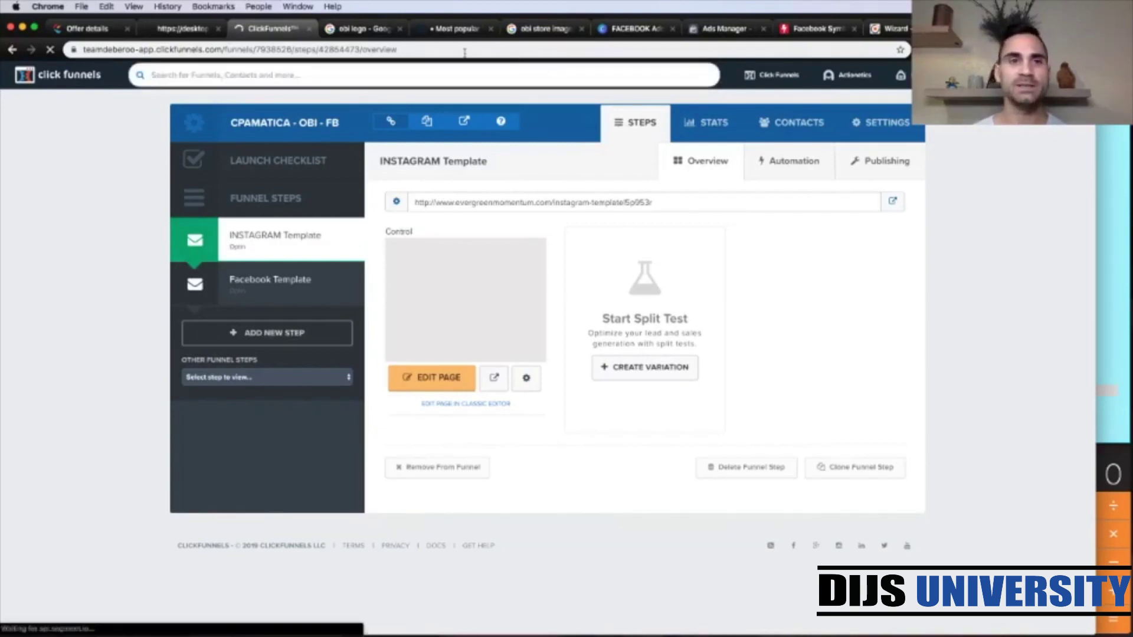
# Step: Browse the Google image results for "obi store images" for store photos suitable for the ad
pyautogui.click(545, 28)
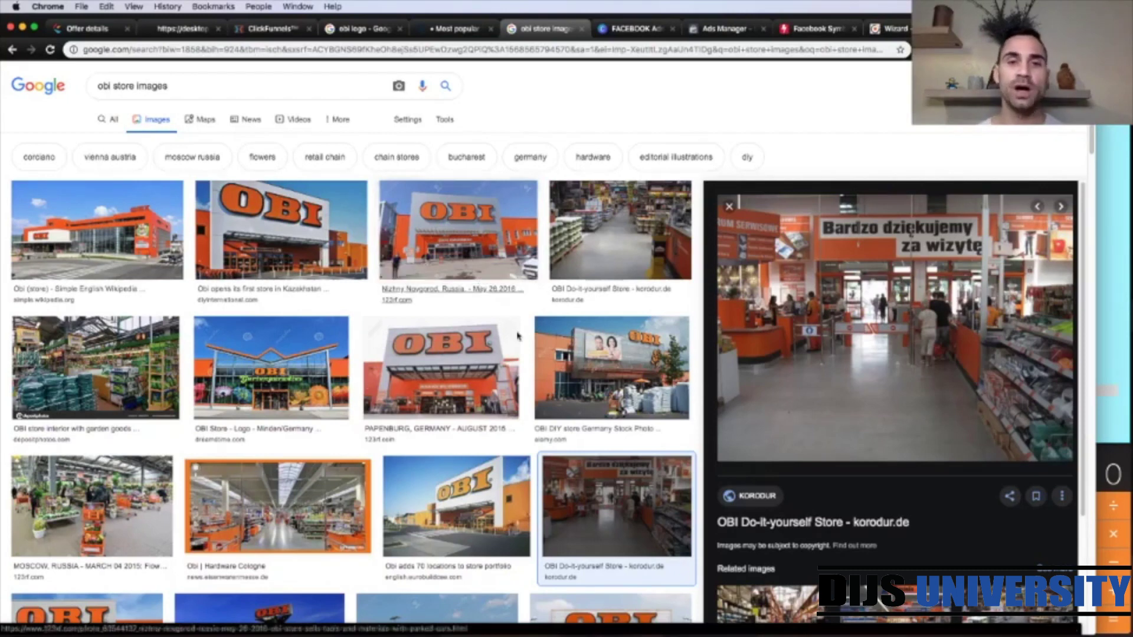
pyautogui.scroll(-2, 508, 319)
pyautogui.scroll(-5, 533, 358)
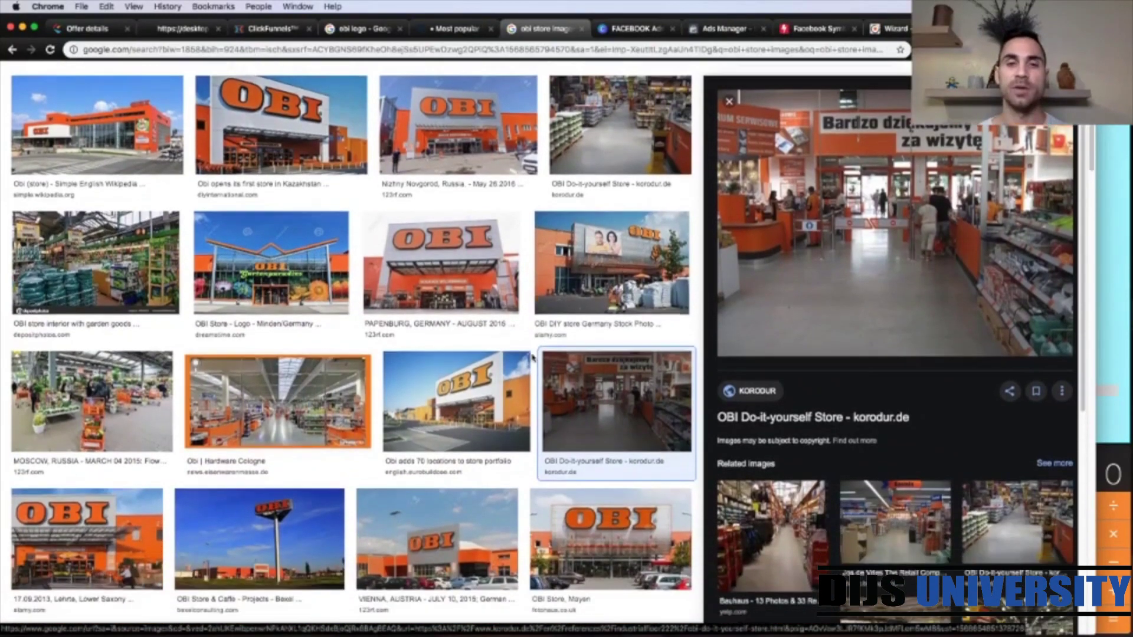
pyautogui.scroll(-1, 523, 394)
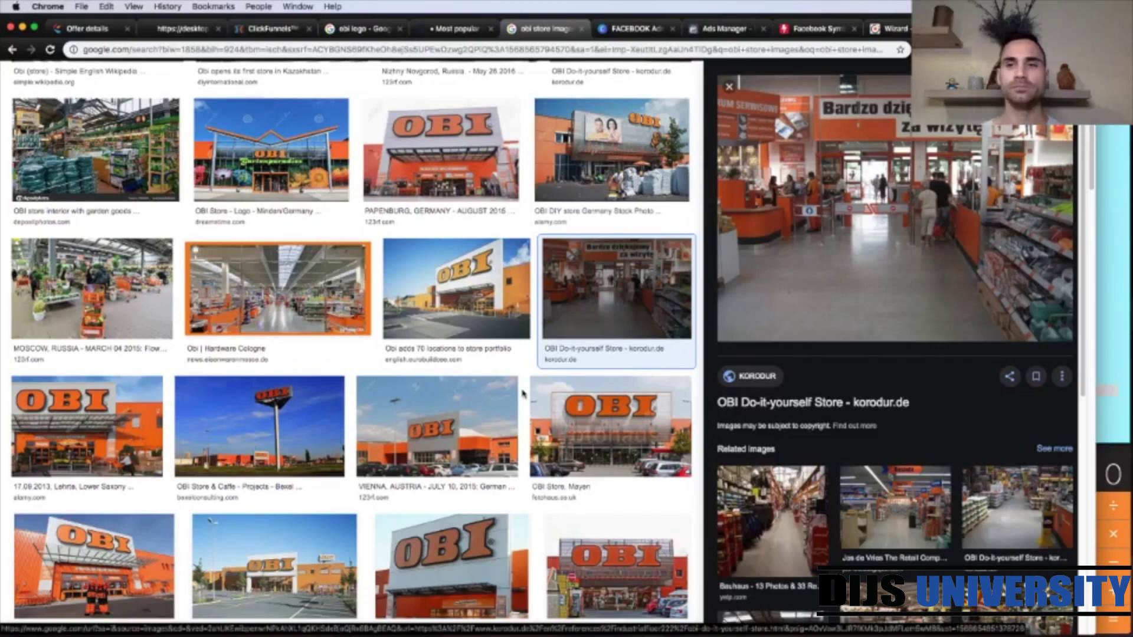
pyautogui.scroll(-4, 523, 393)
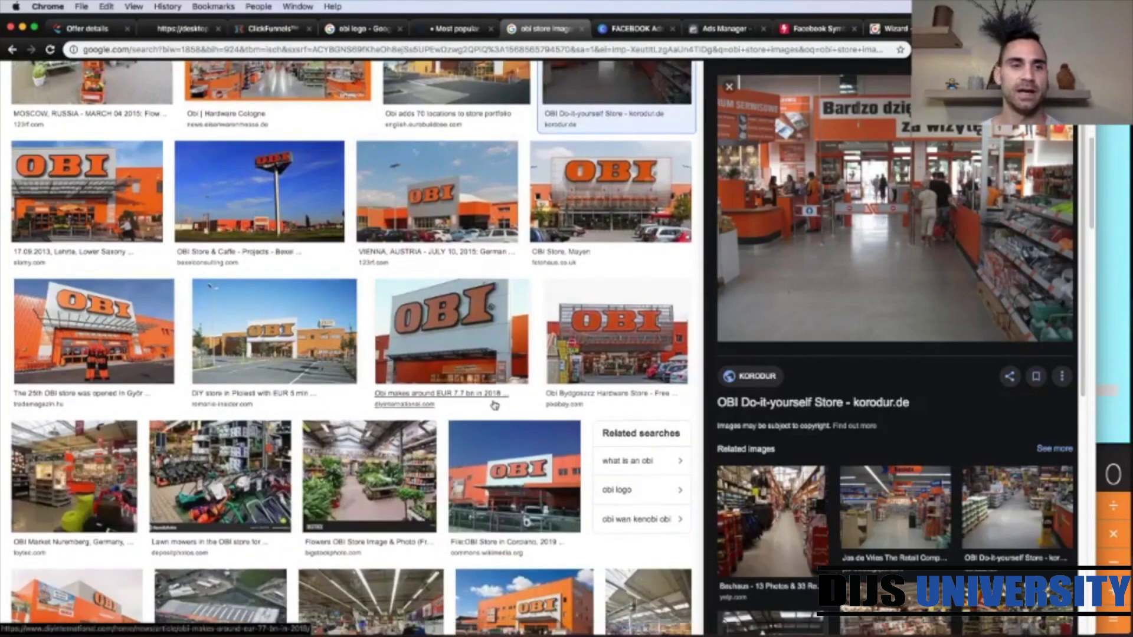
pyautogui.scroll(-1, 494, 405)
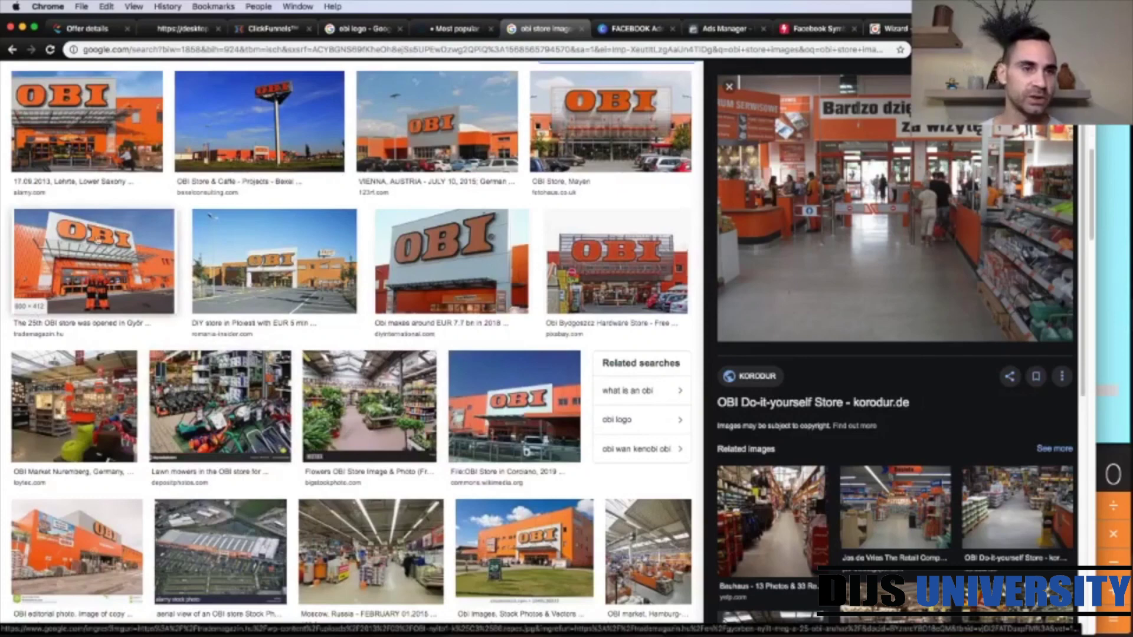
pyautogui.scroll(-1, 533, 460)
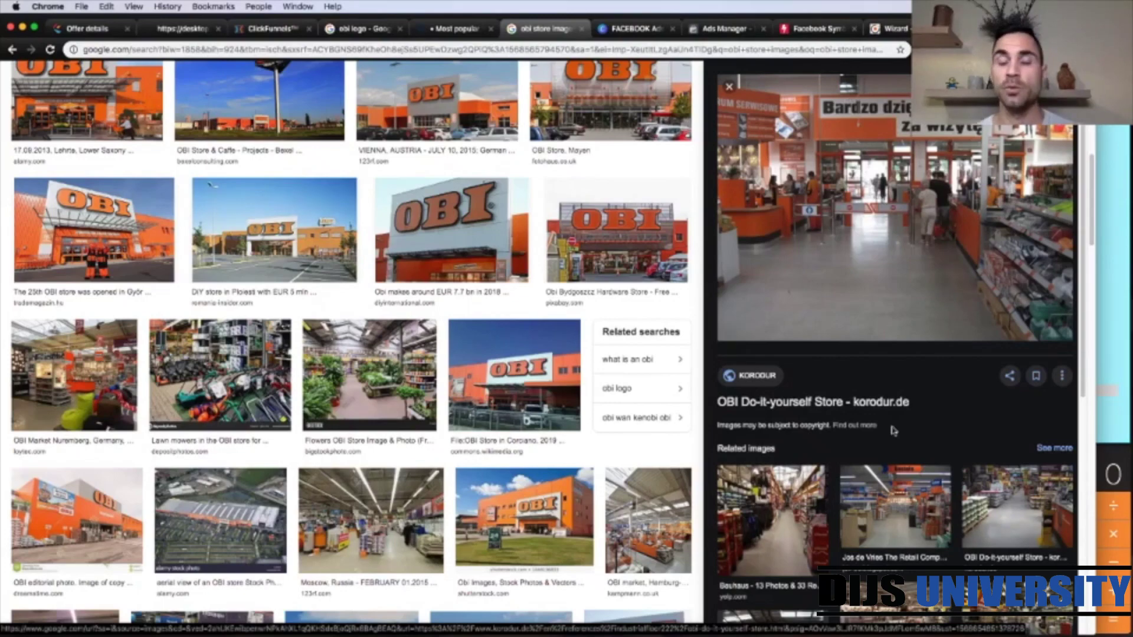
pyautogui.scroll(-1, 555, 401)
pyautogui.scroll(-10, 555, 402)
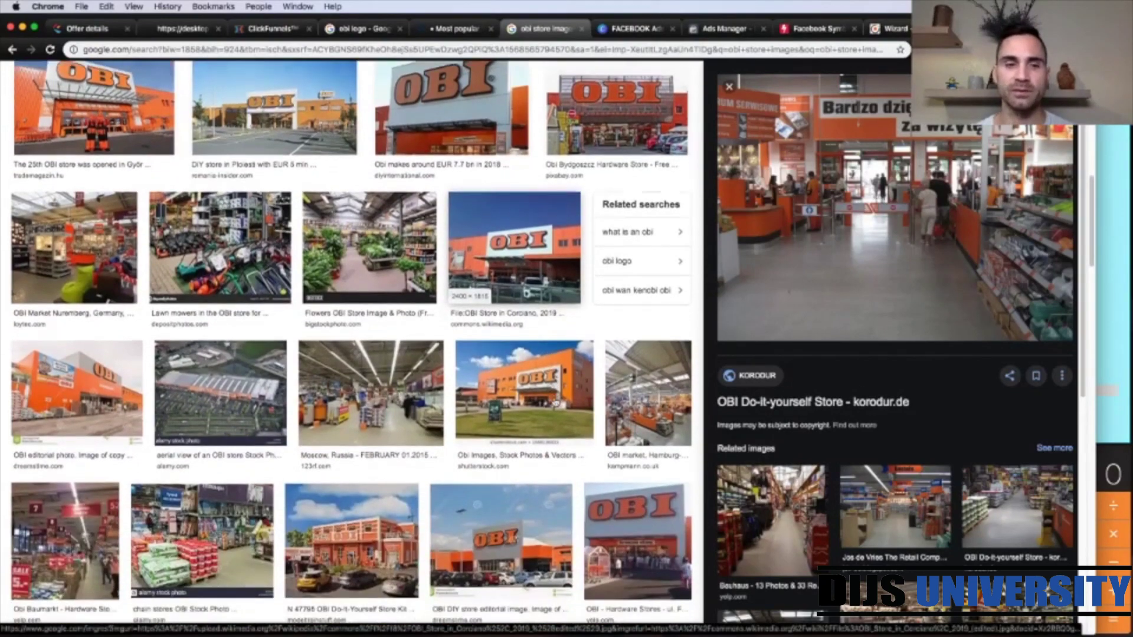
pyautogui.scroll(-3, 555, 401)
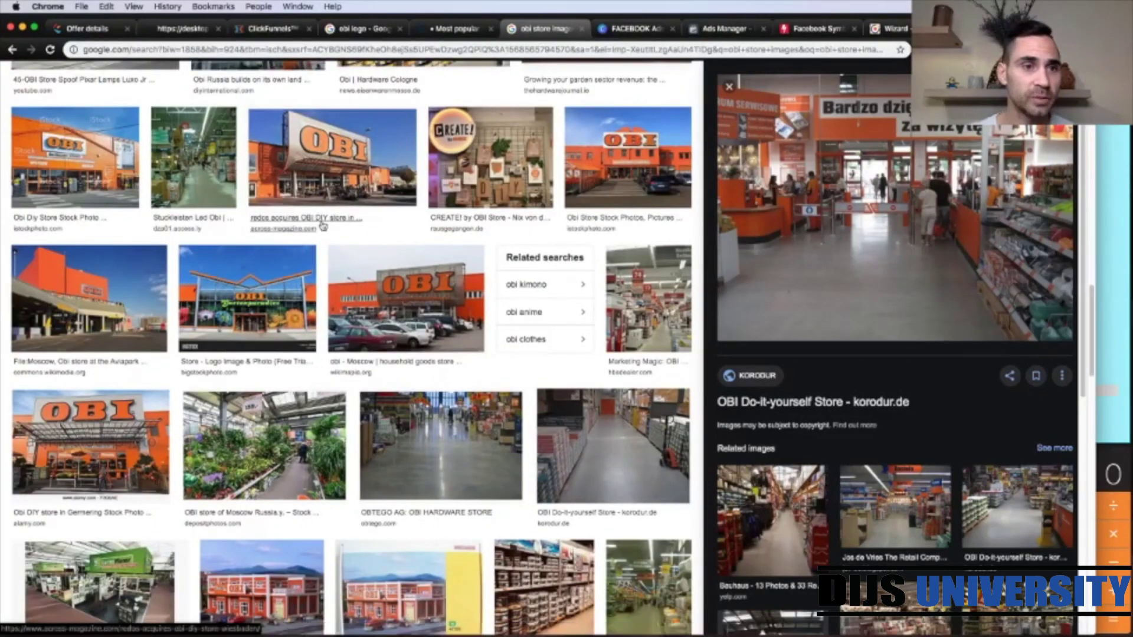
pyautogui.scroll(-5, 328, 349)
pyautogui.scroll(-5, 328, 350)
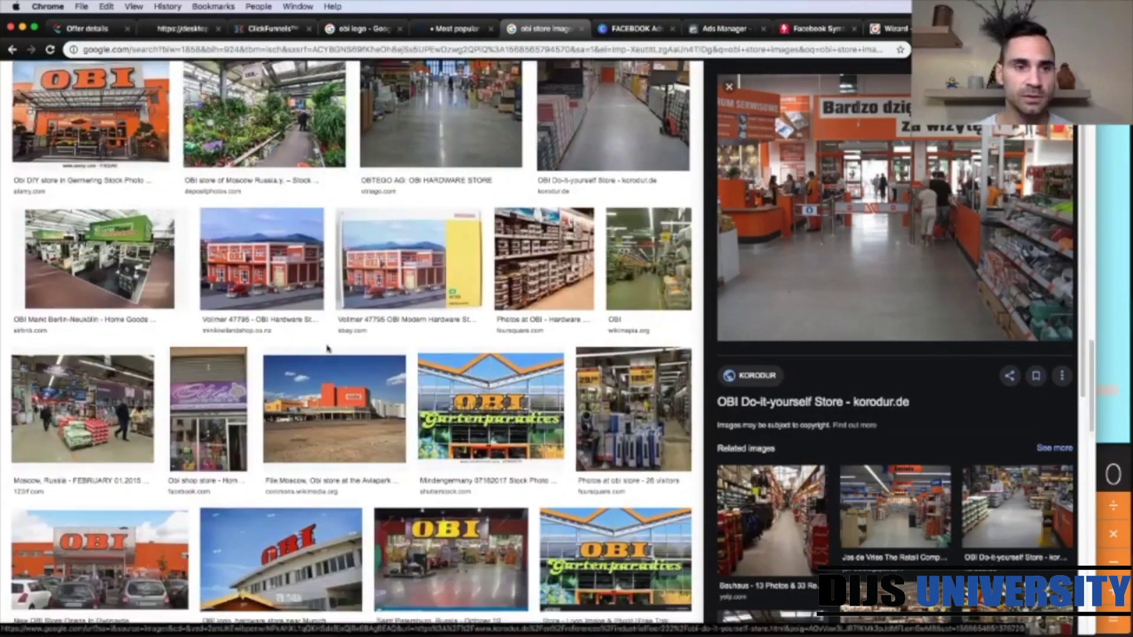
pyautogui.scroll(-7, 328, 349)
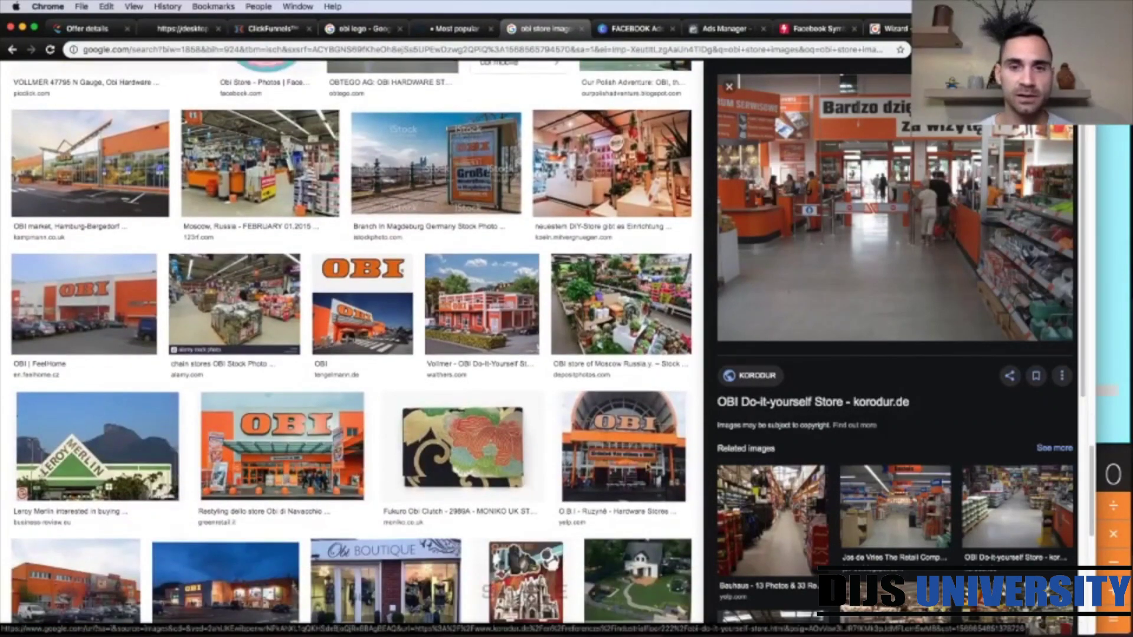
# Step: Preview the O.B.I - Ruzyně storefront image from Yelp, close the preview and reopen it
pyautogui.click(631, 448)
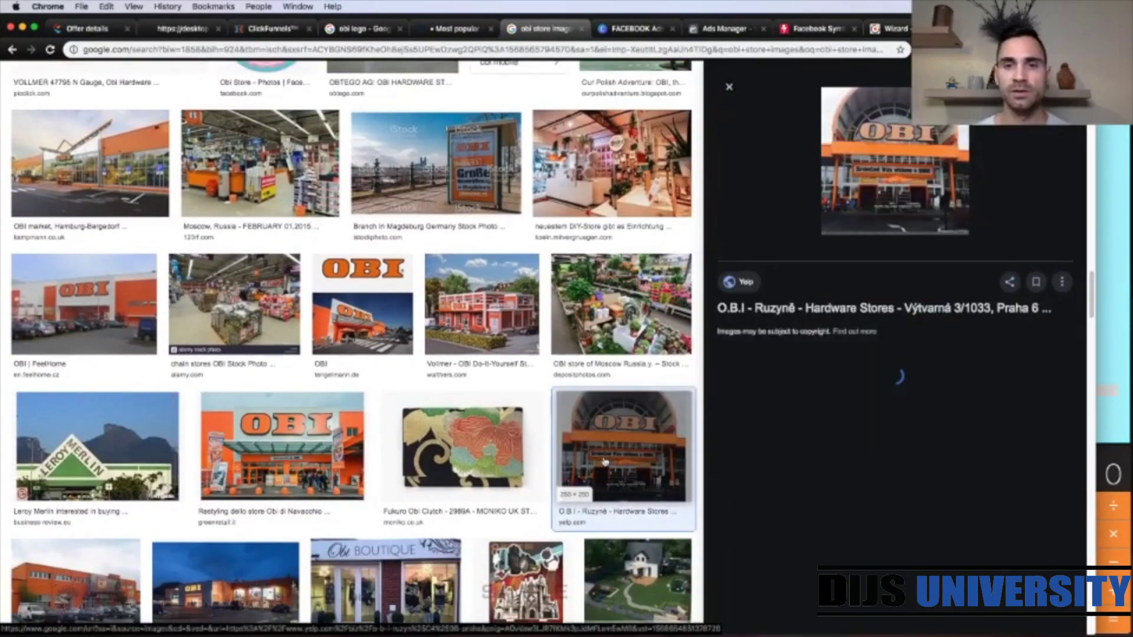
pyautogui.press('Escape')
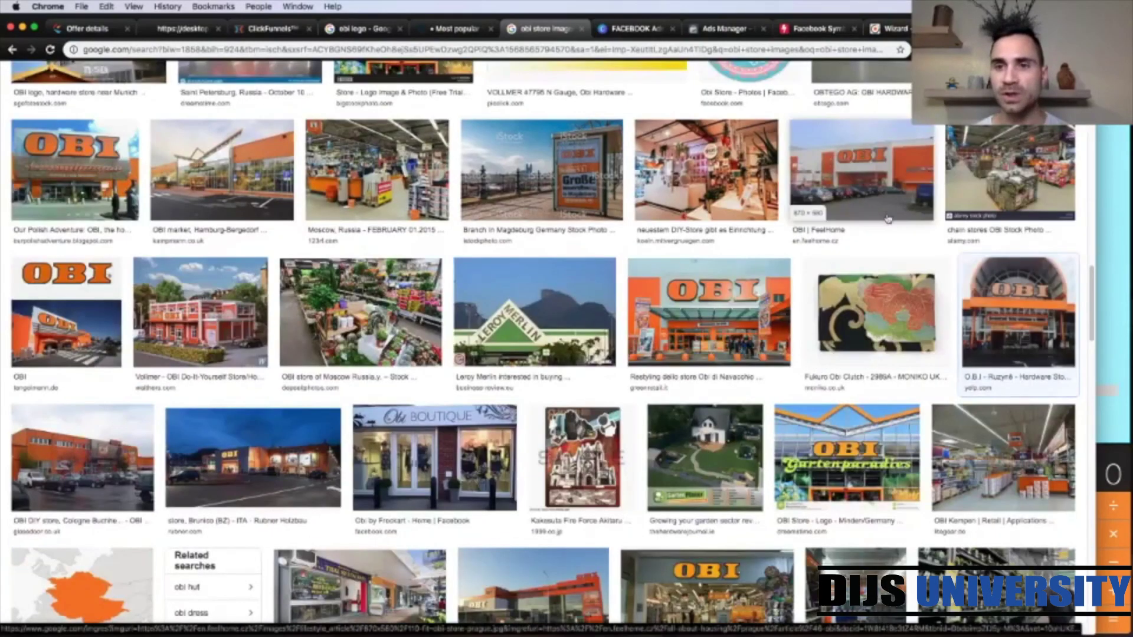
pyautogui.click(1012, 317)
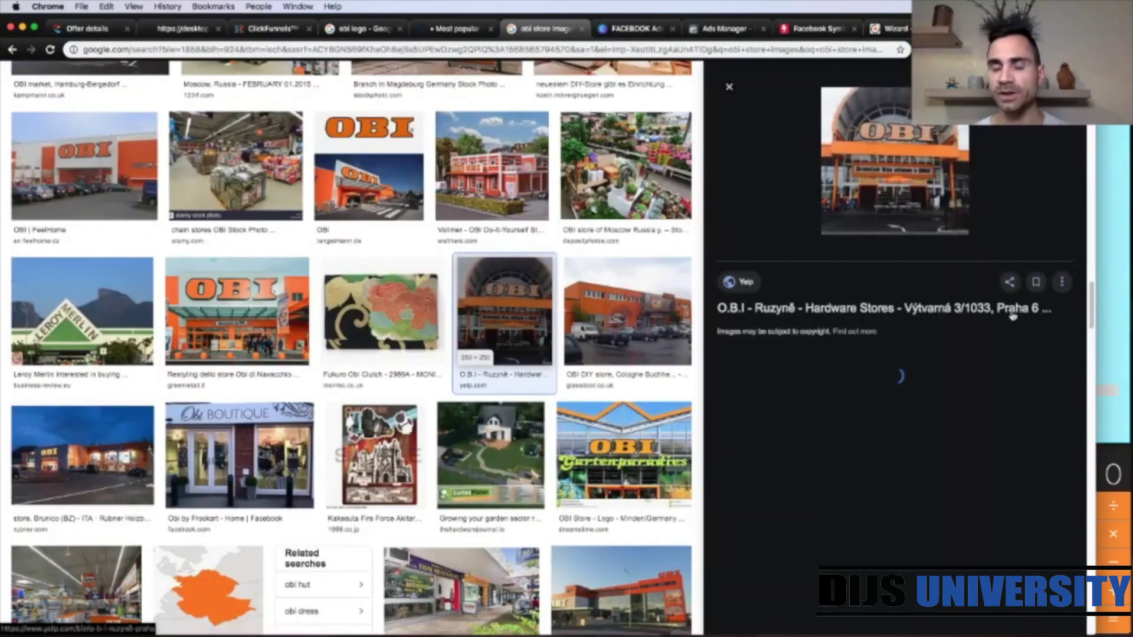
# Step: Look through the related images of the O.B.I - Ruzyně photo and further Google results for OBI storefronts
pyautogui.scroll(-3, 897, 363)
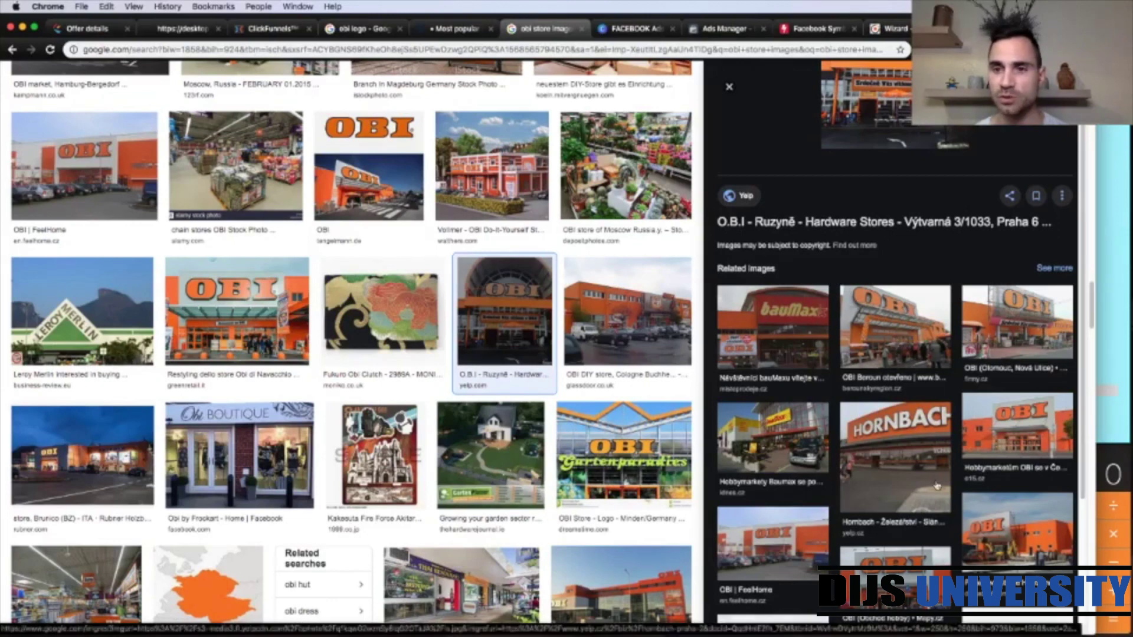
pyautogui.scroll(-5, 925, 500)
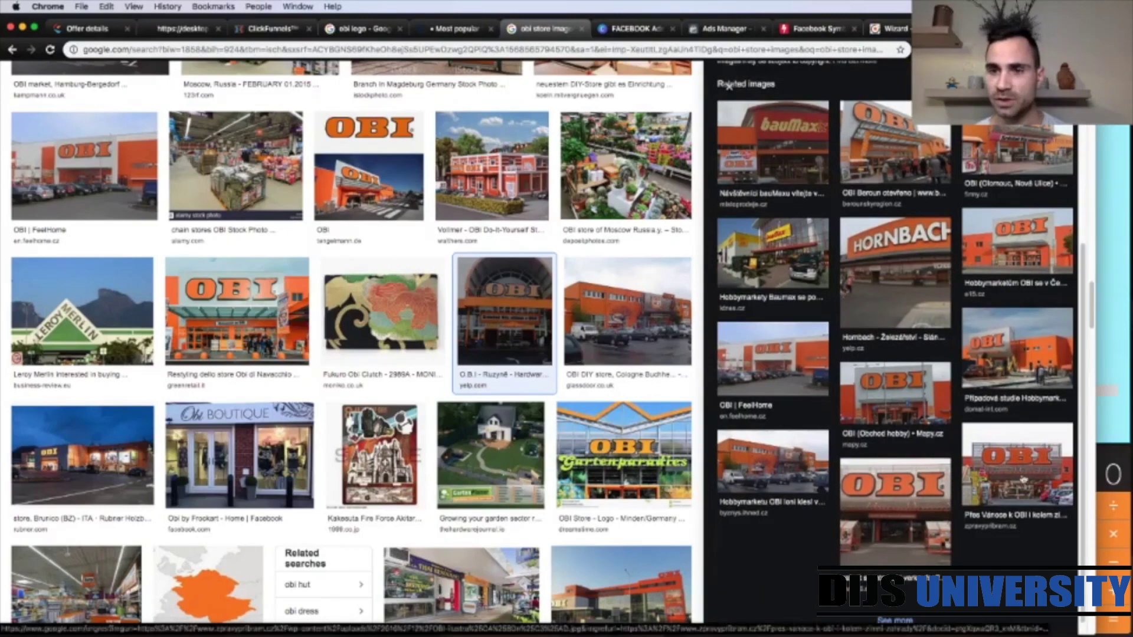
pyautogui.scroll(-1, 1039, 393)
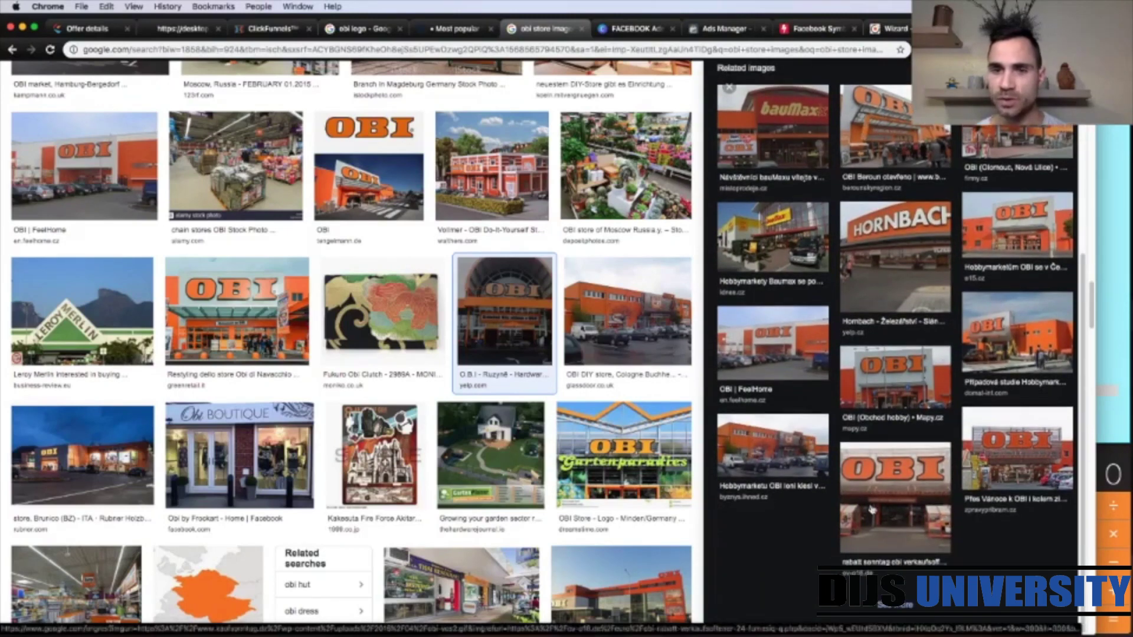
pyautogui.scroll(-3, 564, 501)
pyautogui.scroll(-10, 563, 501)
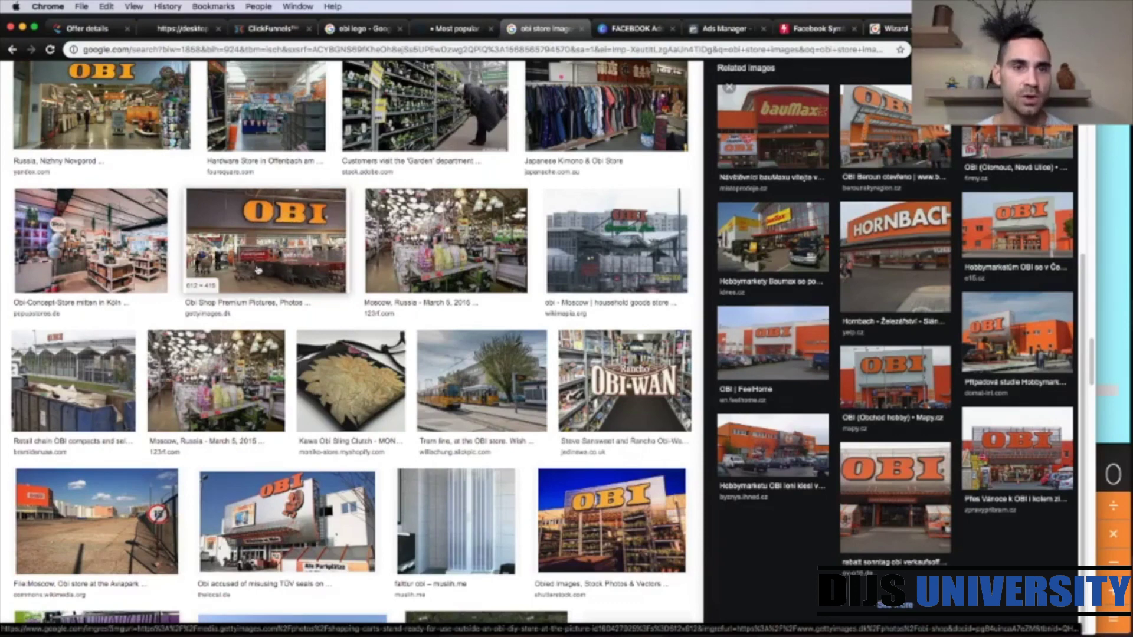
# Step: Preview the Getty Images OBI shop entrance photo and look through its related images
pyautogui.click(325, 273)
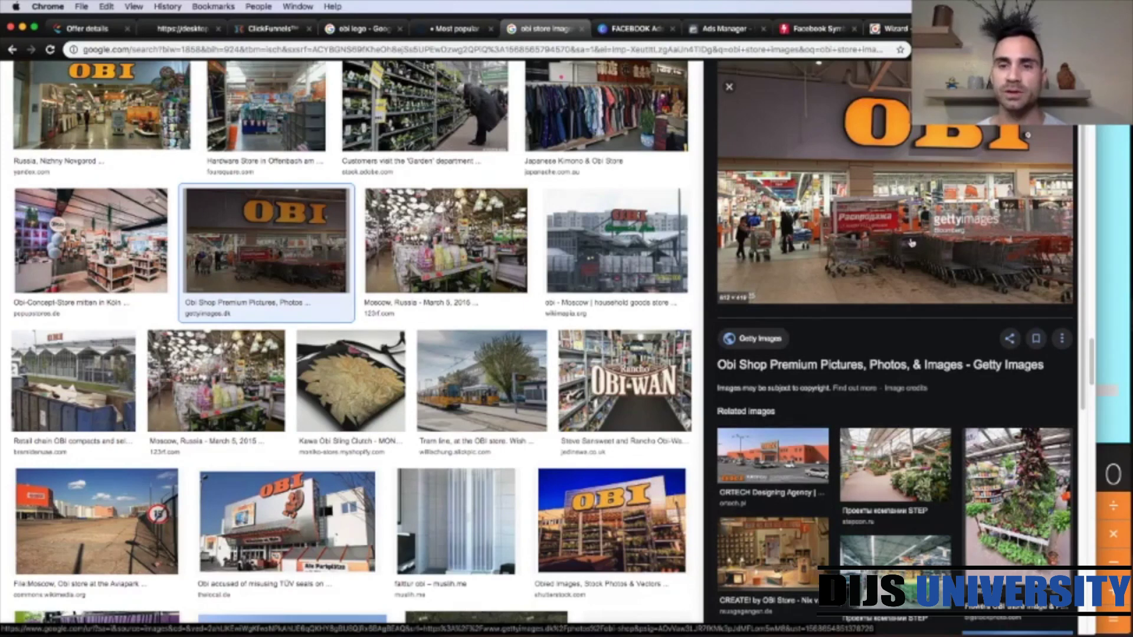
pyautogui.scroll(-1, 919, 288)
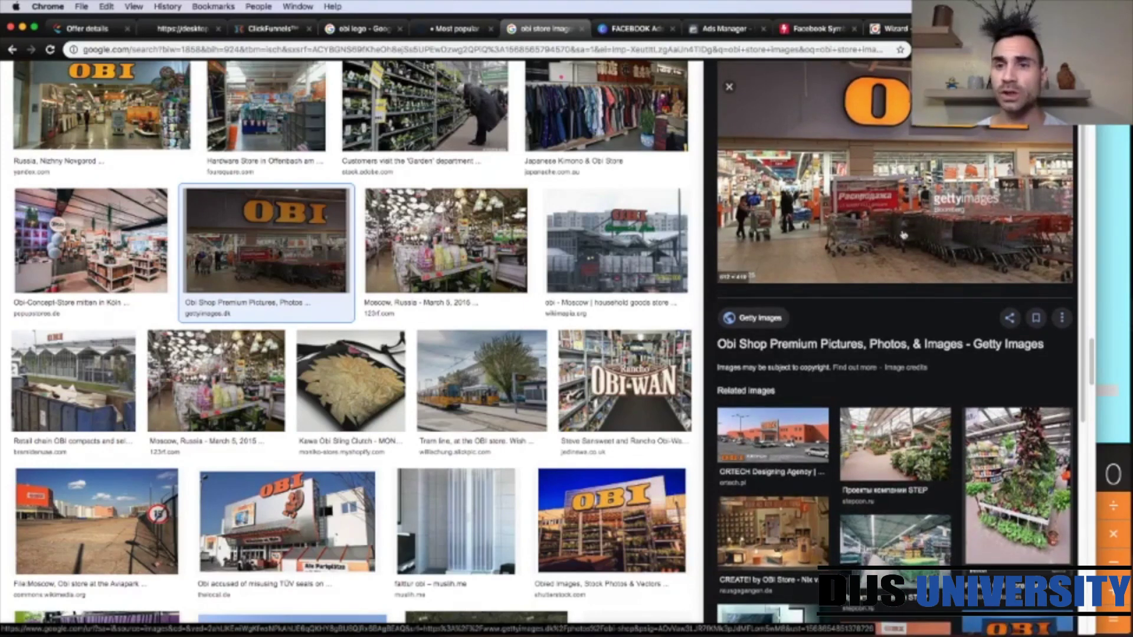
pyautogui.scroll(2, 895, 282)
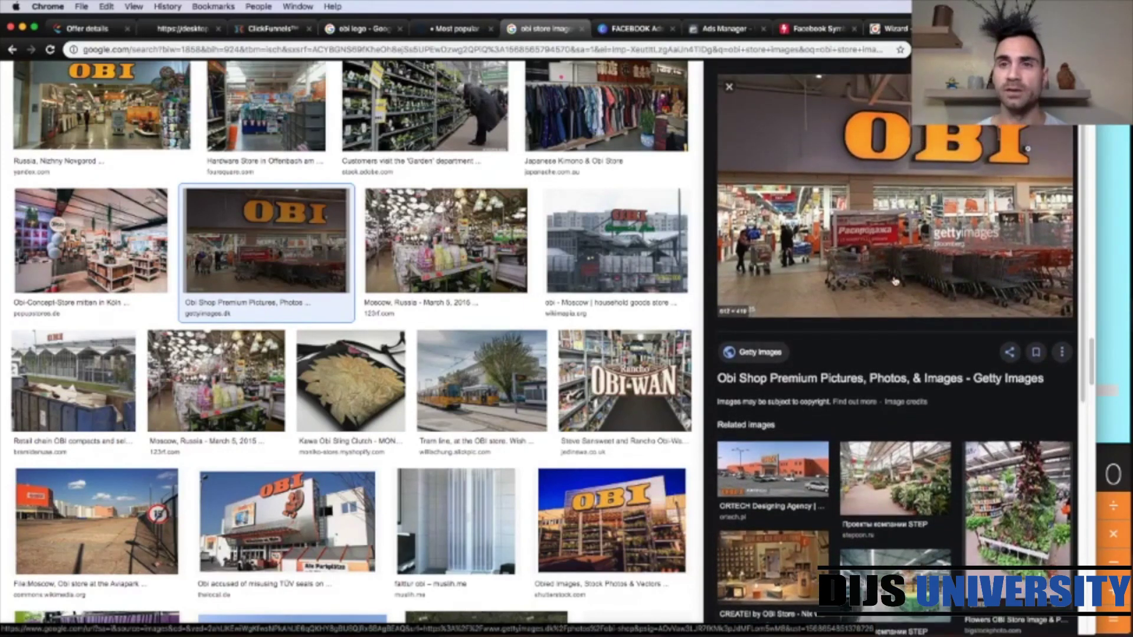
pyautogui.scroll(-1, 896, 282)
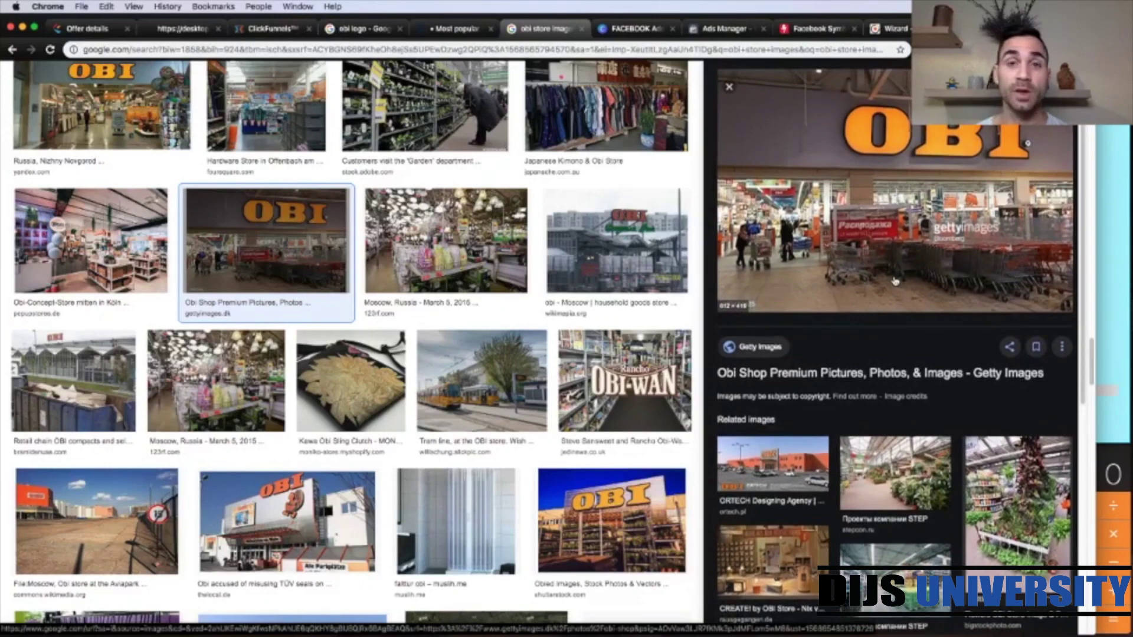
pyautogui.scroll(-10, 895, 282)
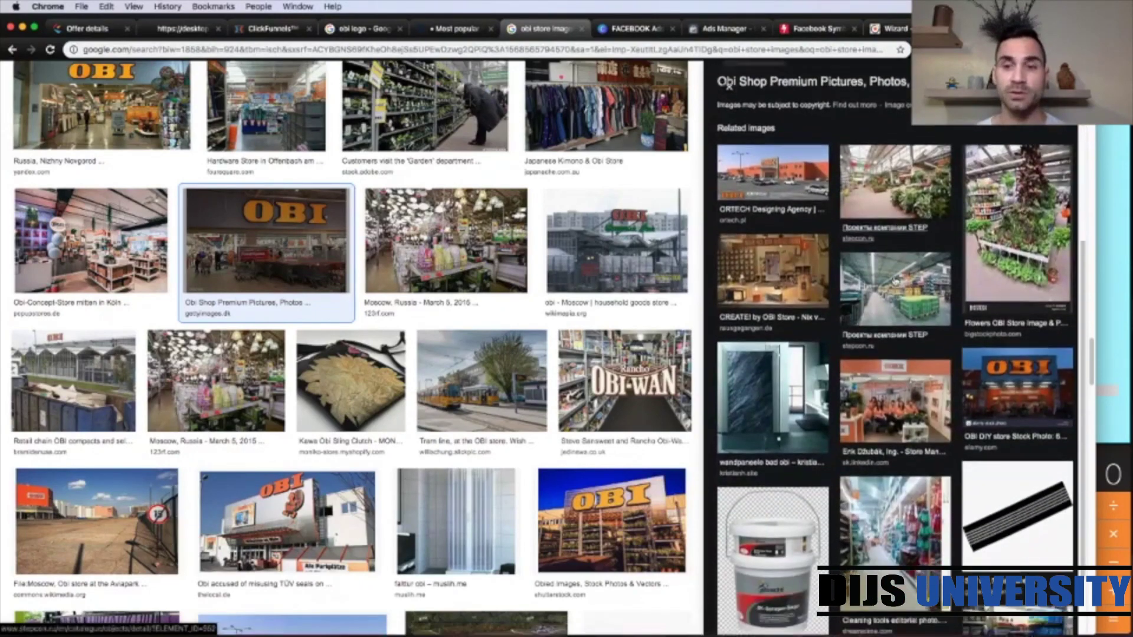
pyautogui.scroll(-3, 886, 310)
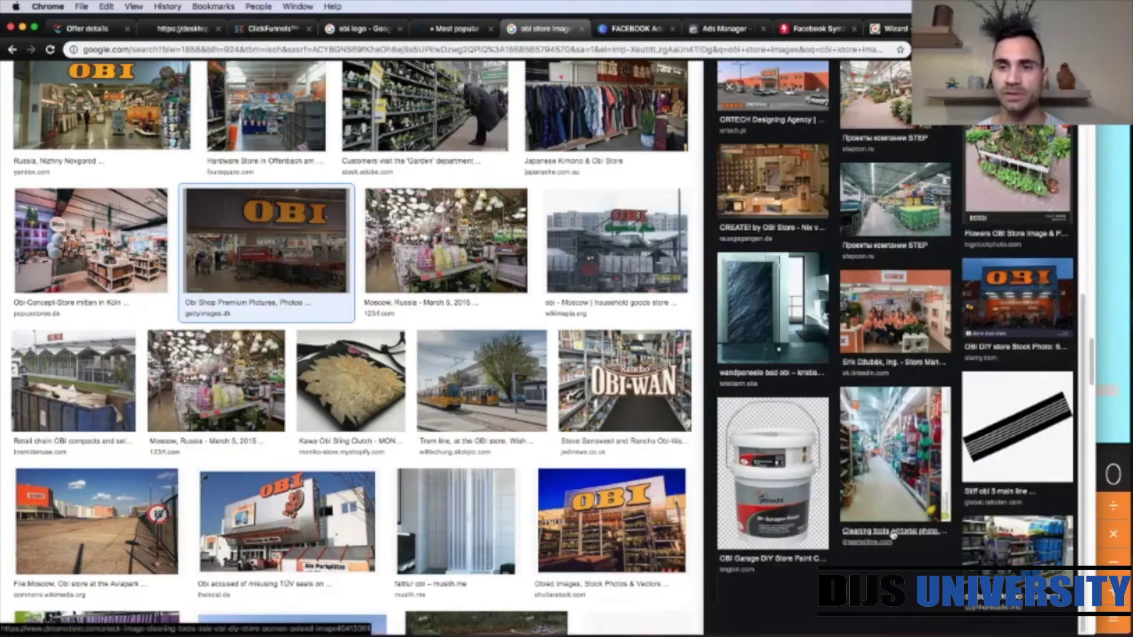
# Step: Review the earlier OBI store image results, then view the OBI ad creatives in the Canva 1080x1080 Facebook Ads template
pyautogui.scroll(2, 625, 470)
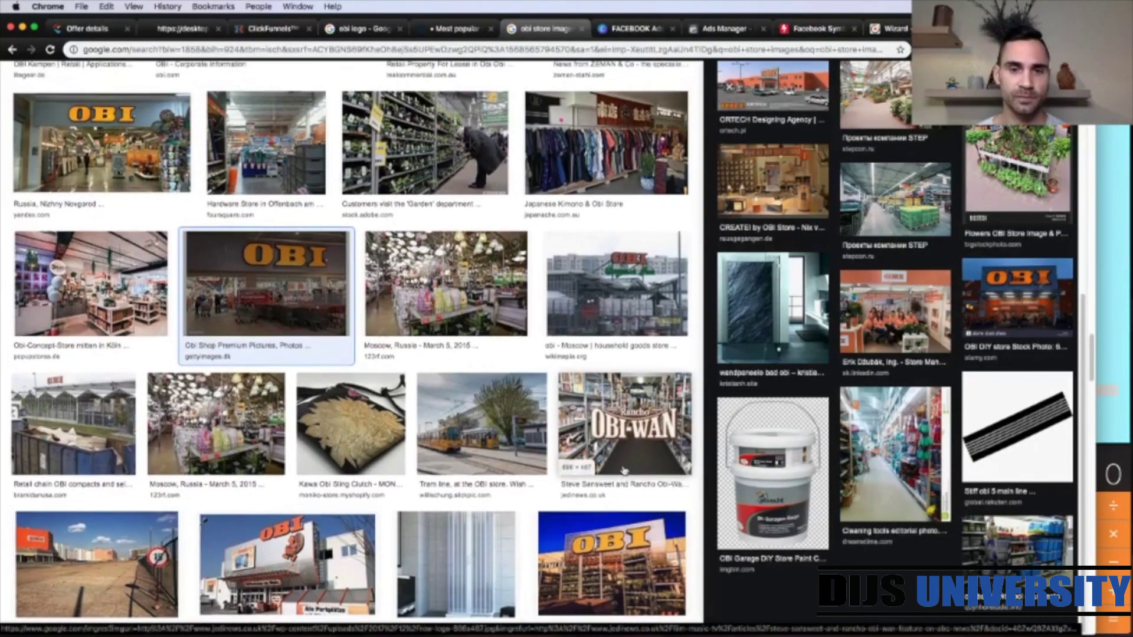
pyautogui.scroll(15, 625, 471)
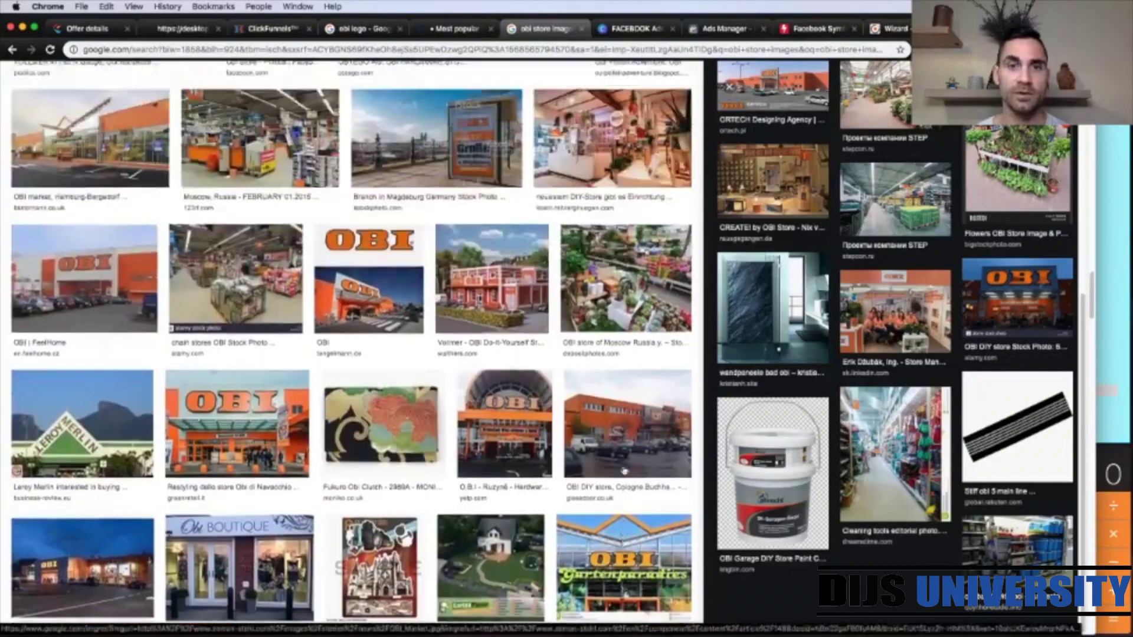
pyautogui.scroll(15, 624, 470)
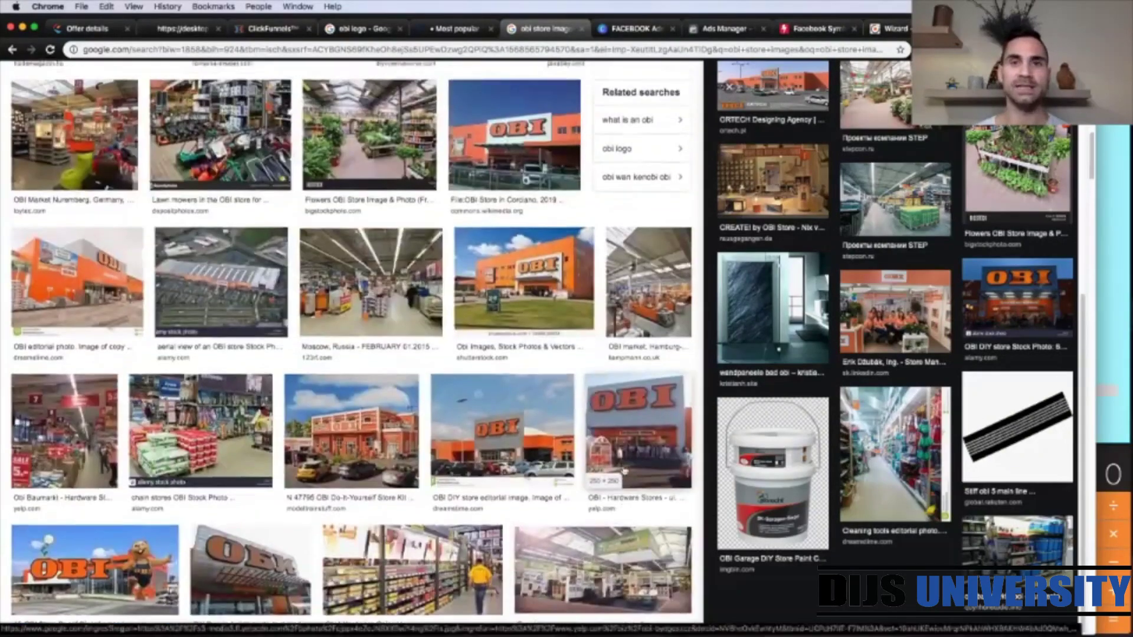
pyautogui.scroll(10, 625, 471)
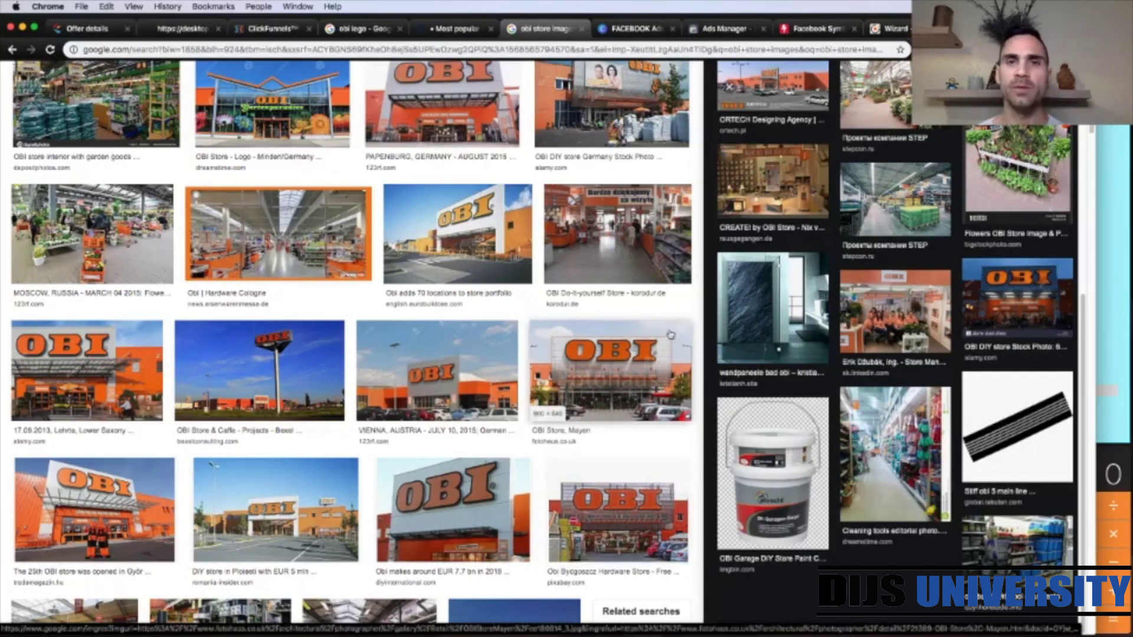
pyautogui.click(635, 33)
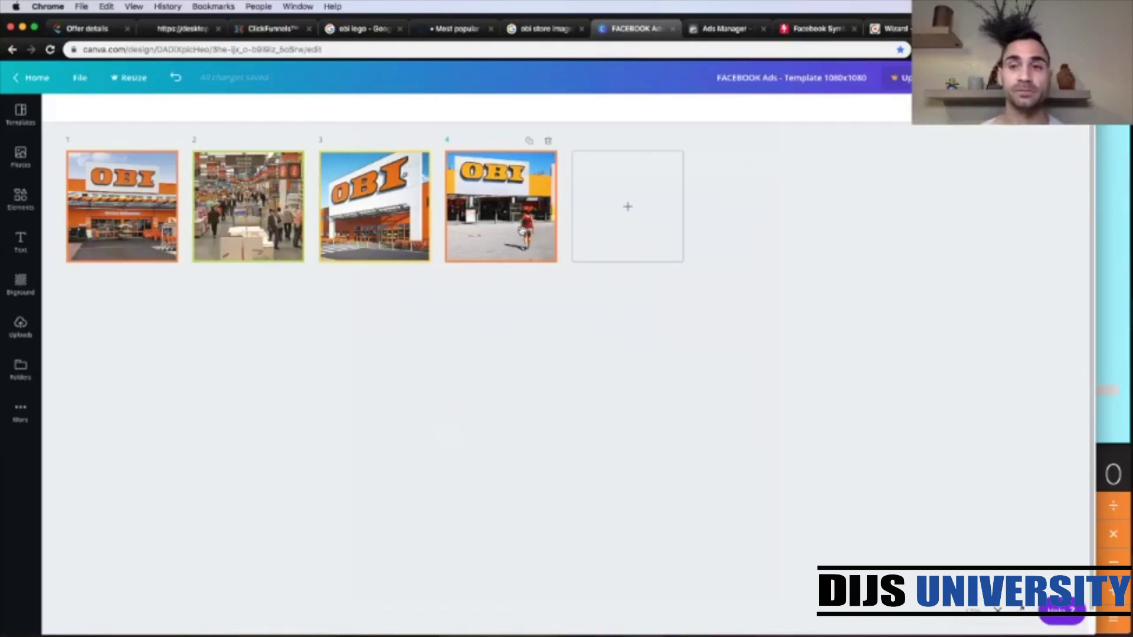
# Step: Switch to Facebook Ads Manager, name the Traffic campaign "DE-OBI-FR" and continue to the ad set setup
pyautogui.click(719, 30)
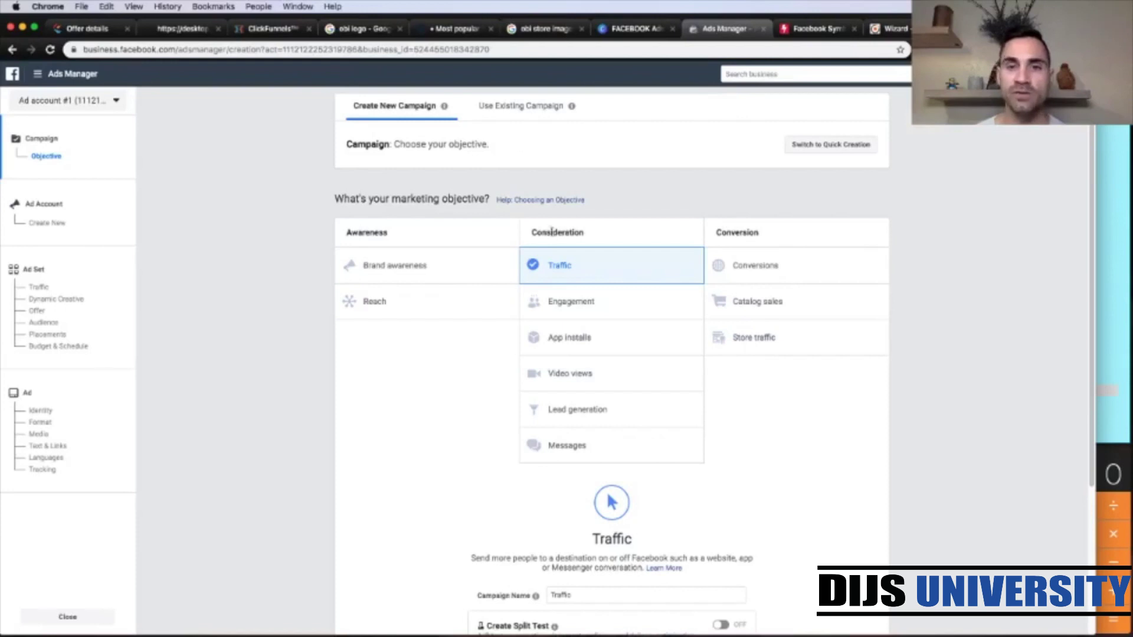
pyautogui.scroll(-5, 916, 468)
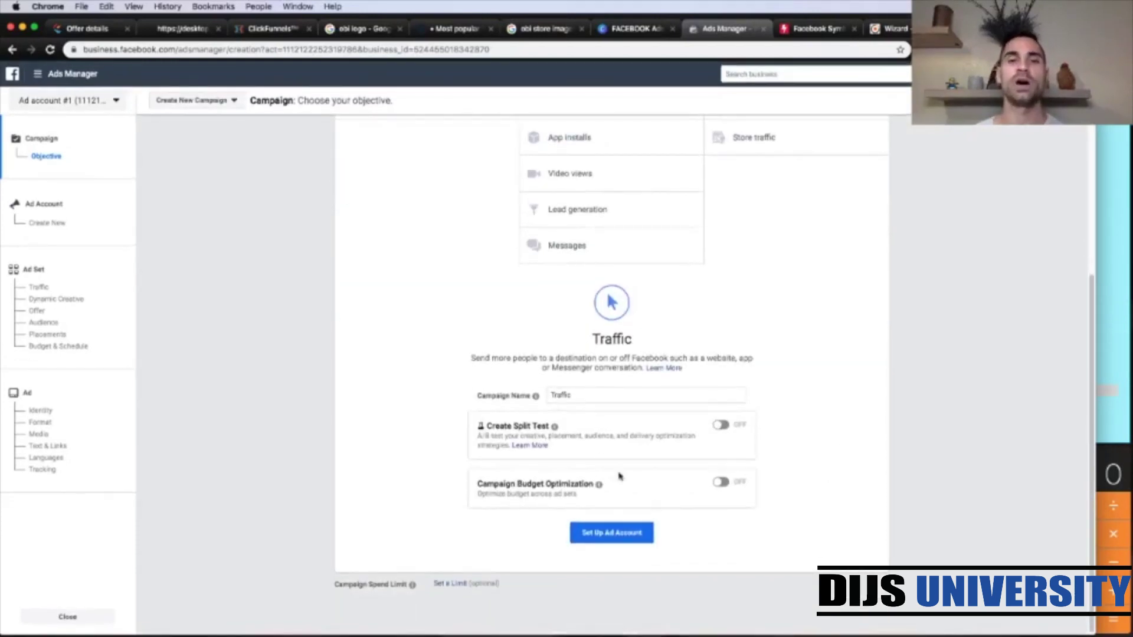
pyautogui.doubleClick(558, 396)
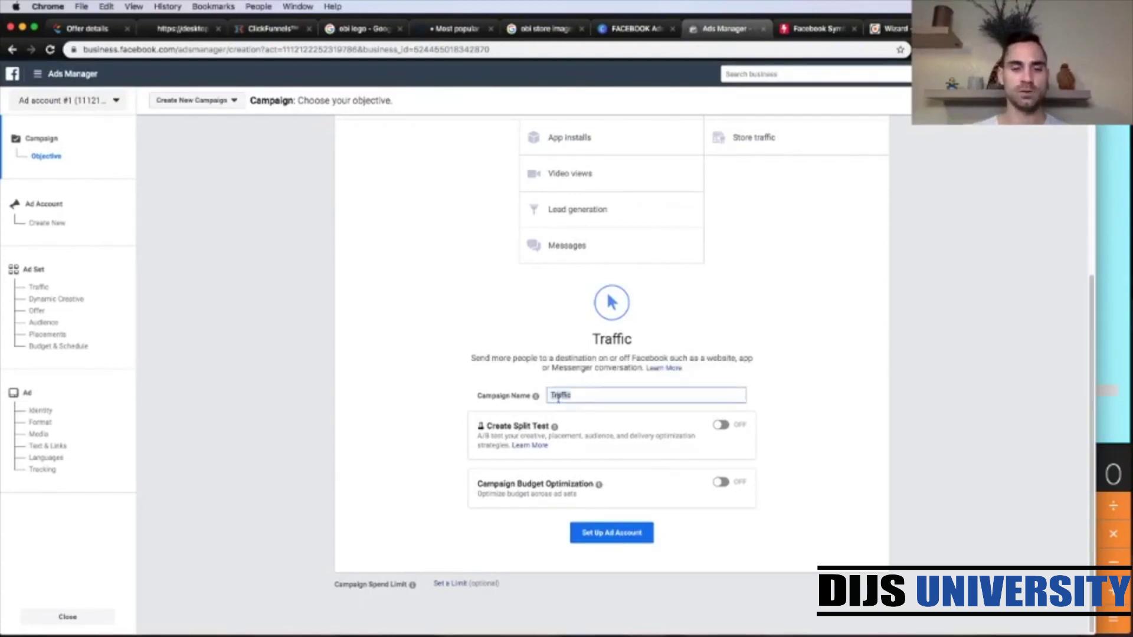
pyautogui.write('DEI')
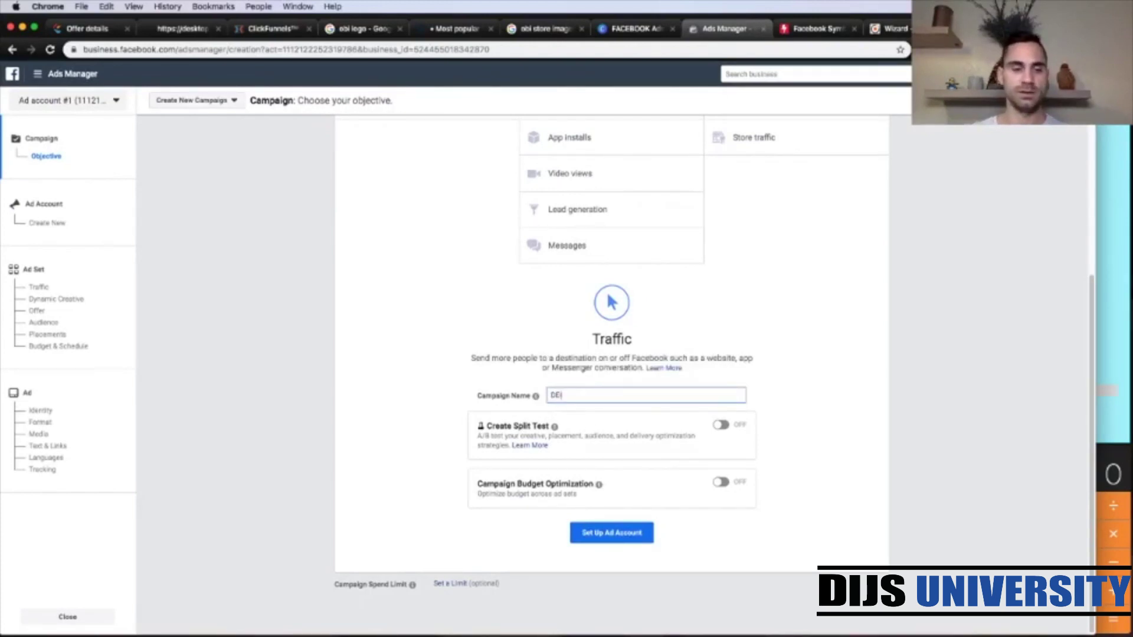
pyautogui.write('-OBI')
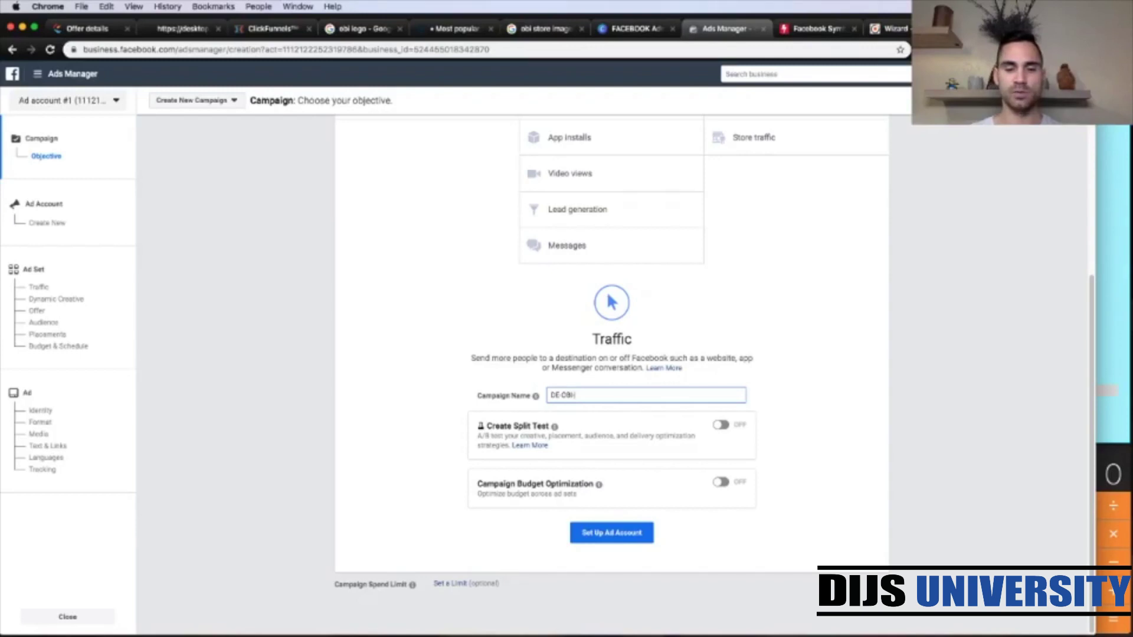
pyautogui.write('-FR')
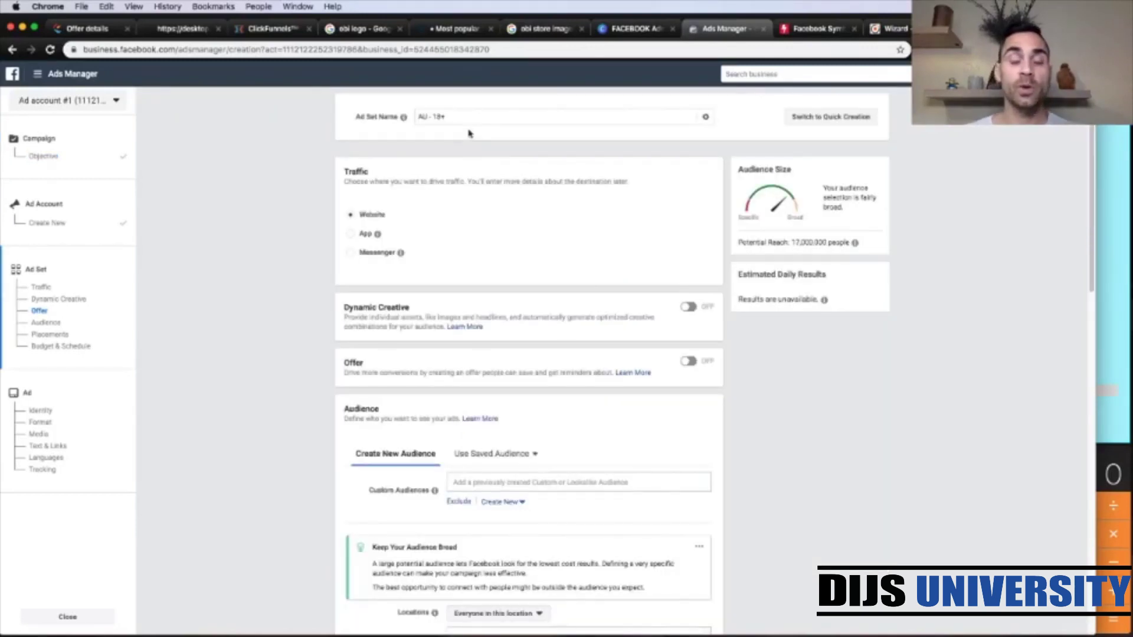
# Step: Rename the ad set as "DE-F-25/65-OBI interest"
pyautogui.tripleClick(448, 117)
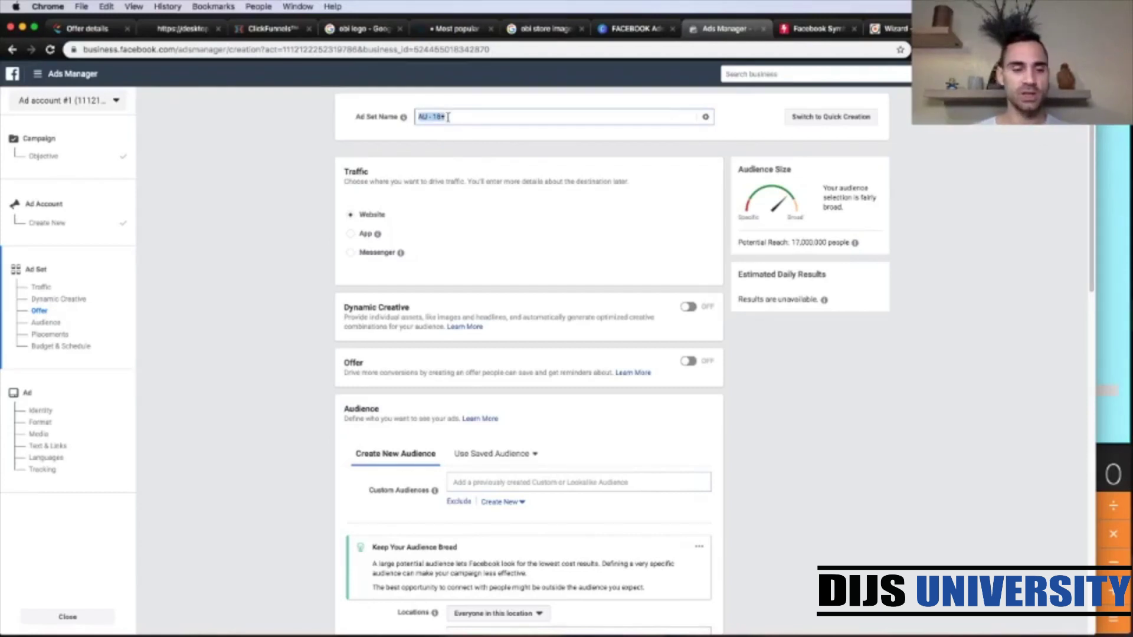
pyautogui.write('DE')
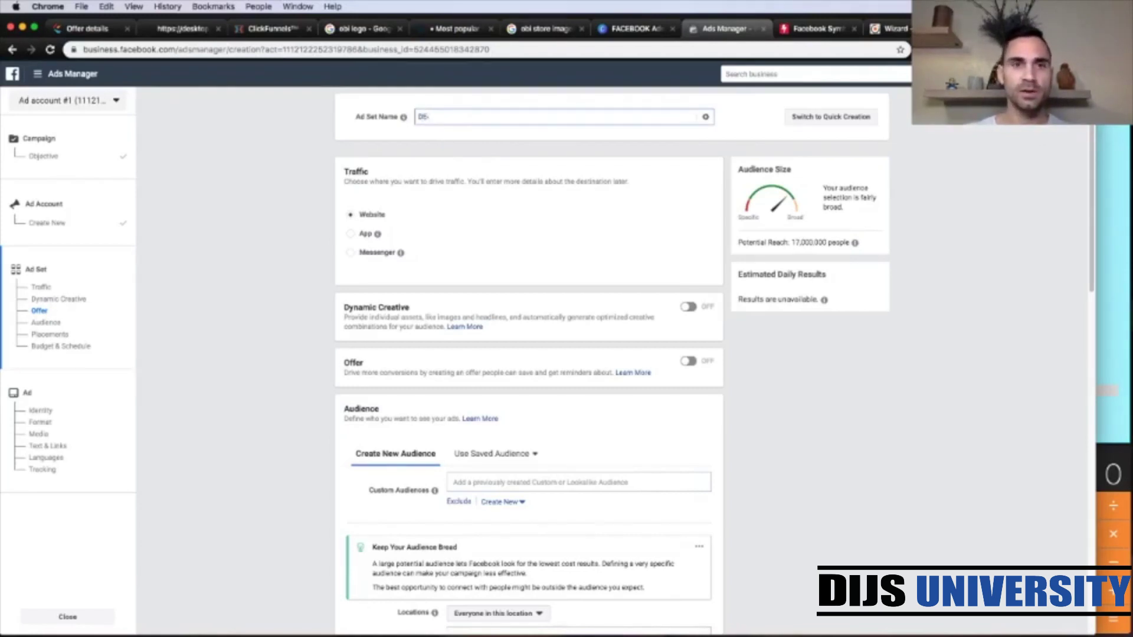
pyautogui.write('-F-2')
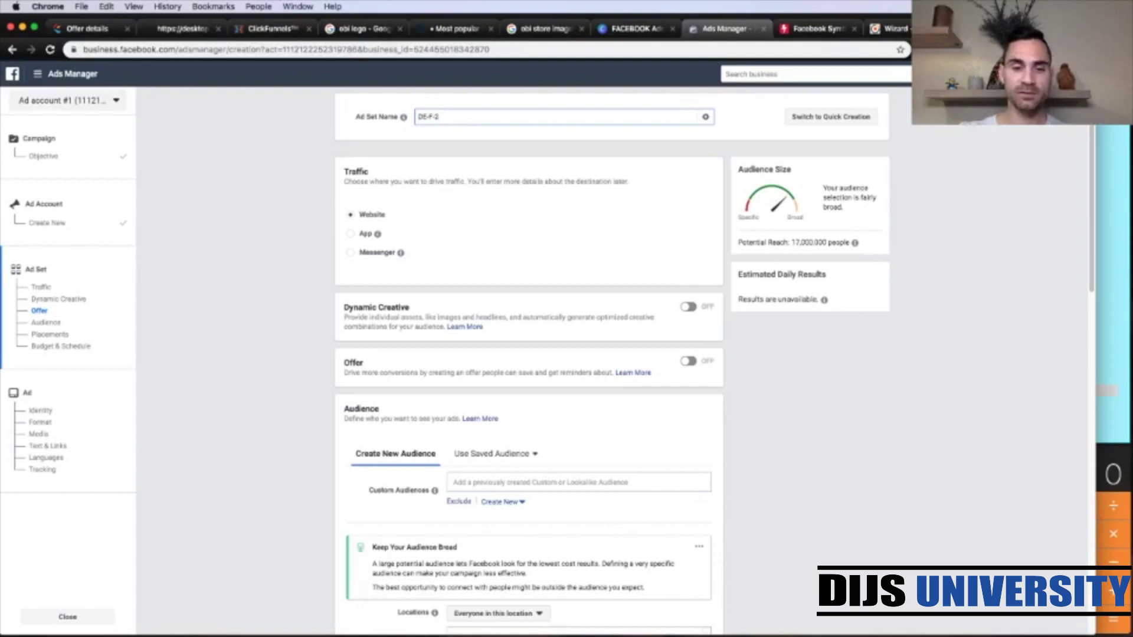
pyautogui.write('5/65')
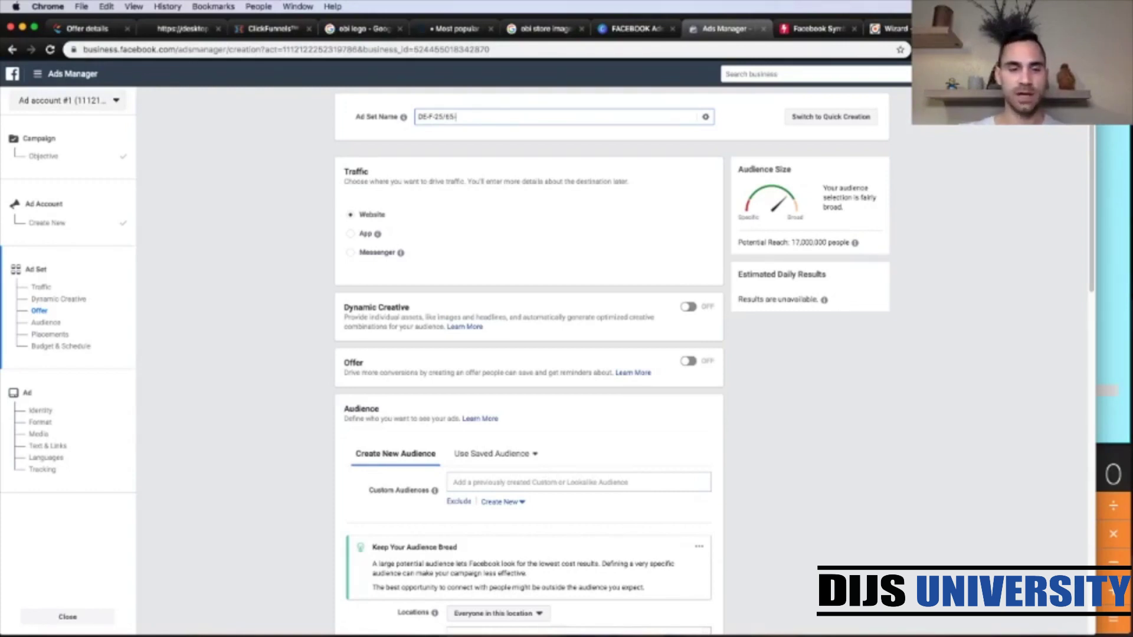
pyautogui.write('-OBI interest')
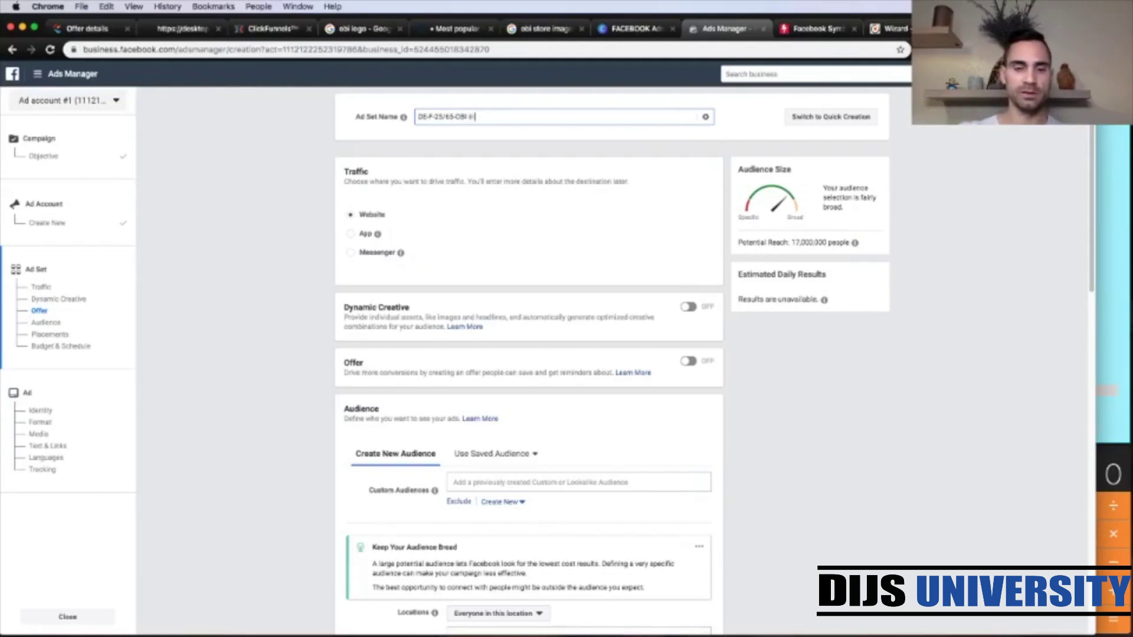
pyautogui.click(530, 150)
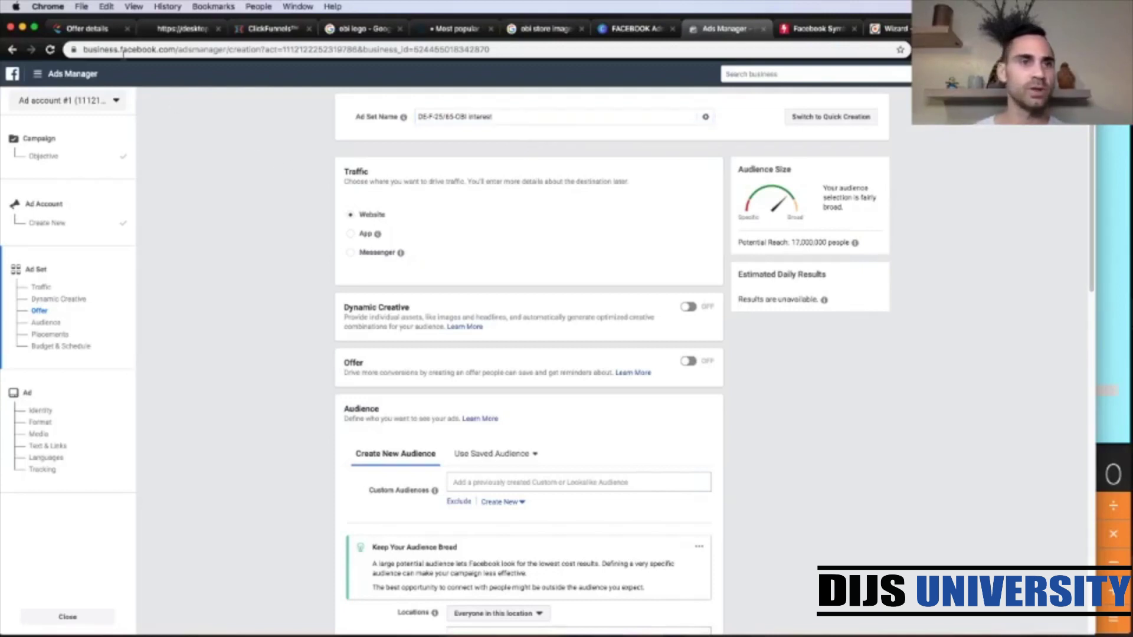
# Step: Check the target gender and age in the CPAmatica Obi Sweepstake offer description, then return to Ads Manager
pyautogui.click(89, 28)
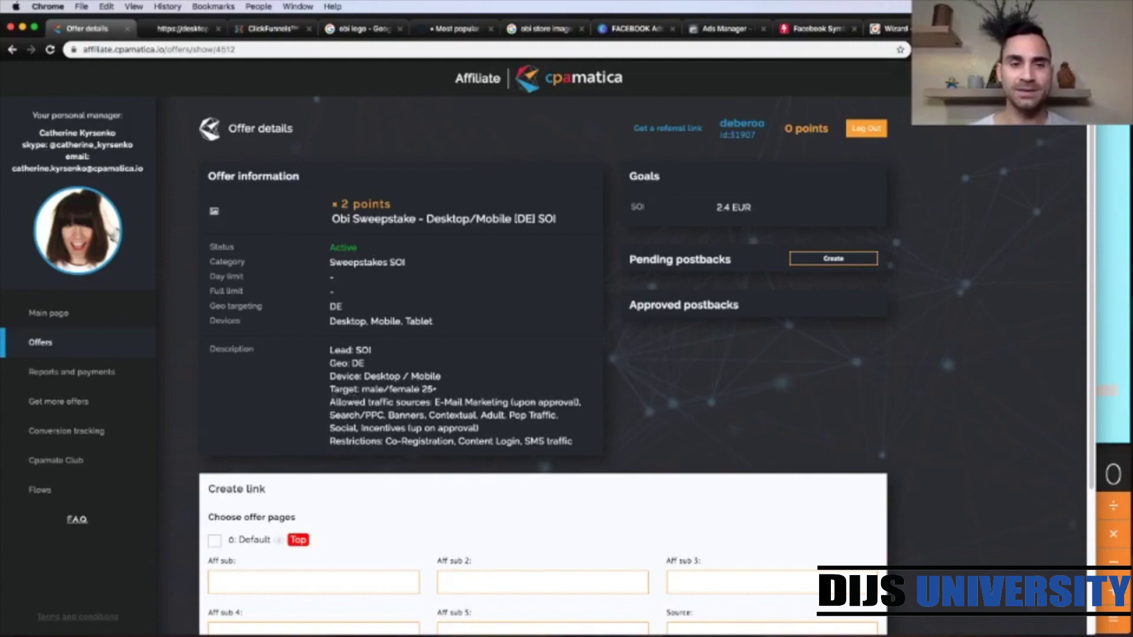
pyautogui.moveTo(329, 350); pyautogui.dragTo(354, 391)
pyautogui.click(356, 389)
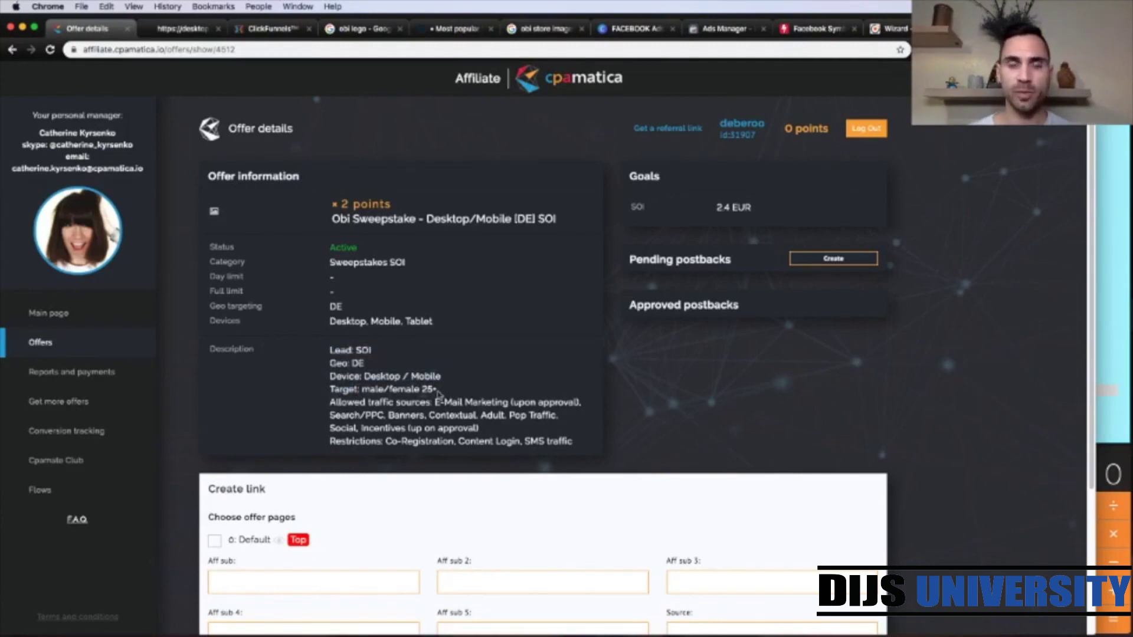
pyautogui.click(707, 37)
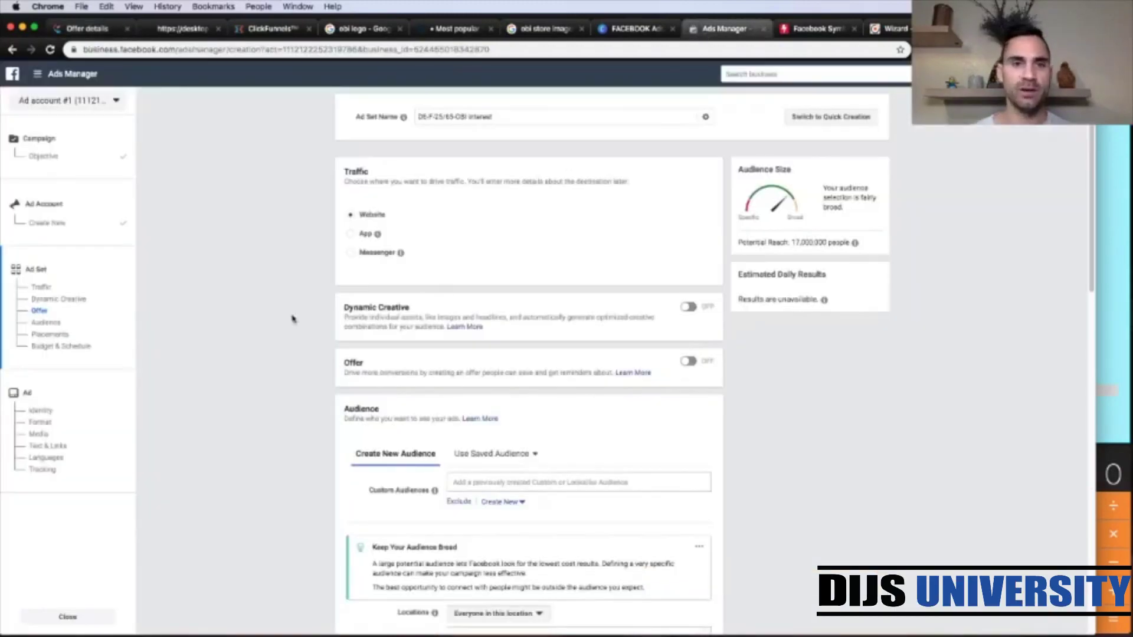
# Step: Replace Australia with the country Germany as the ad set's audience location
pyautogui.scroll(-5, 304, 370)
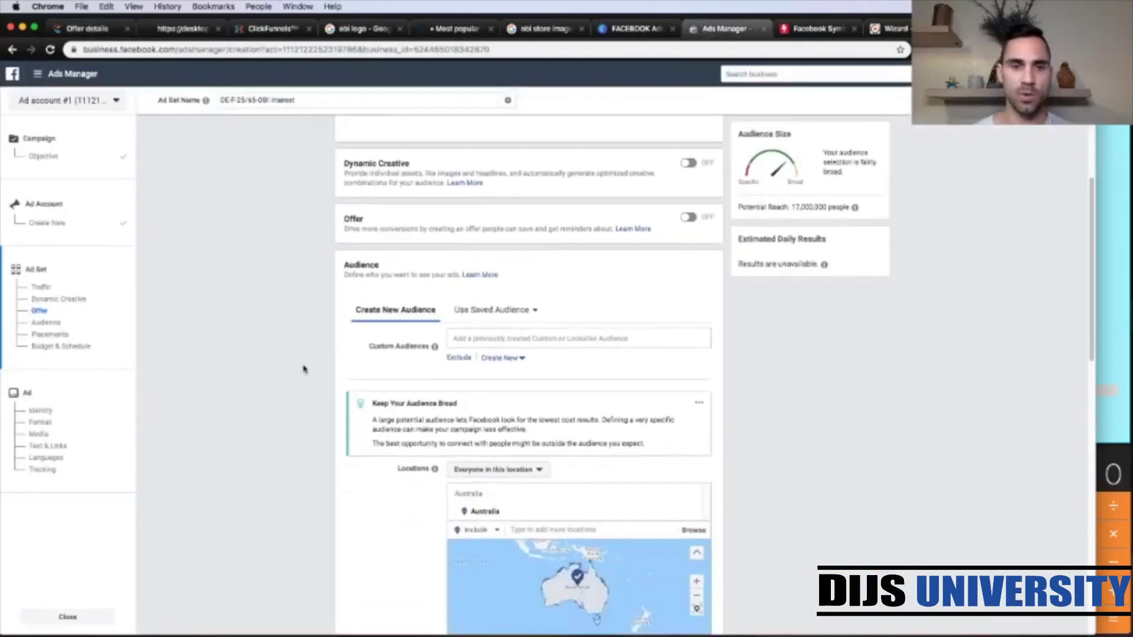
pyautogui.scroll(-8, 304, 369)
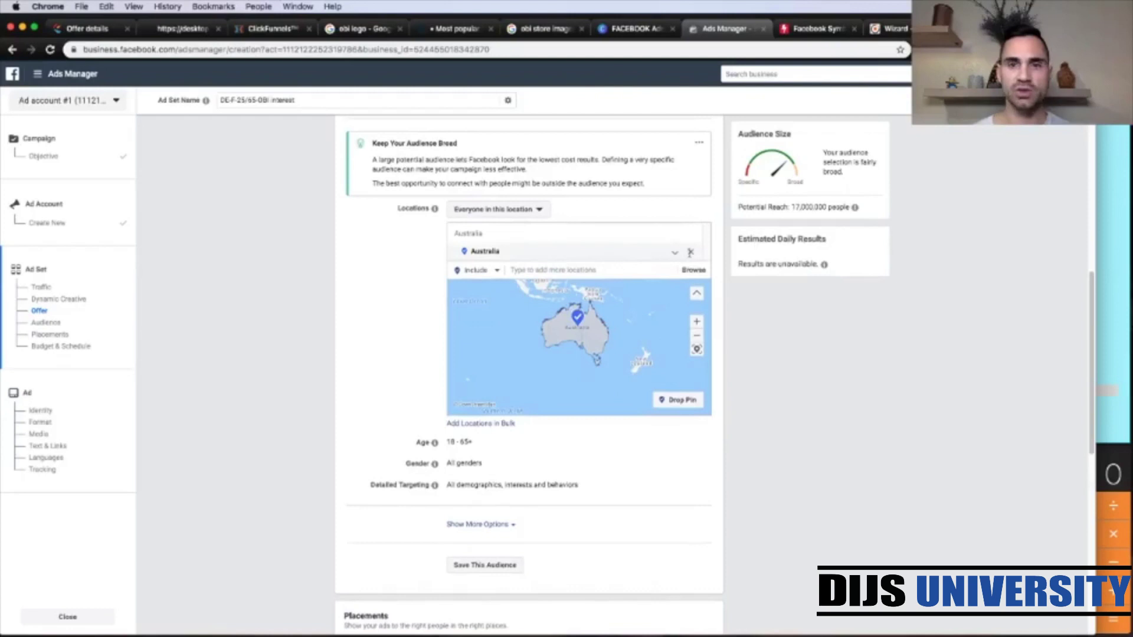
pyautogui.click(691, 252)
pyautogui.write('grmany')
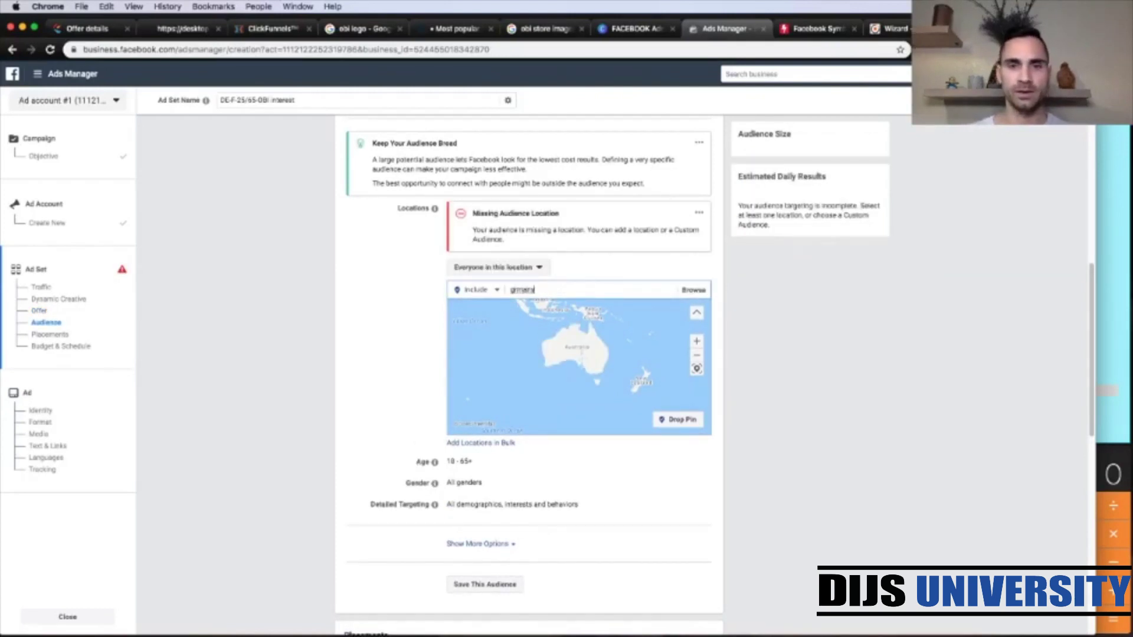
pyautogui.press('BackSpace')
pyautogui.press('BackSpace')
pyautogui.press('BackSpace')
pyautogui.press('BackSpace')
pyautogui.press('BackSpace')
pyautogui.press('BackSpace')
pyautogui.write('germany')
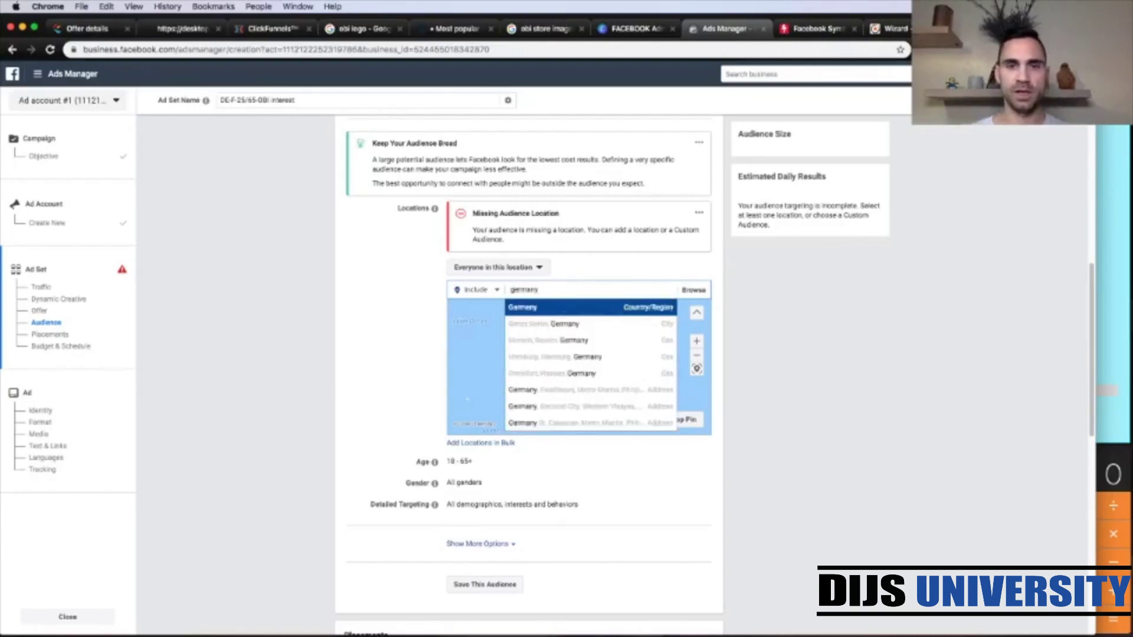
pyautogui.click(561, 309)
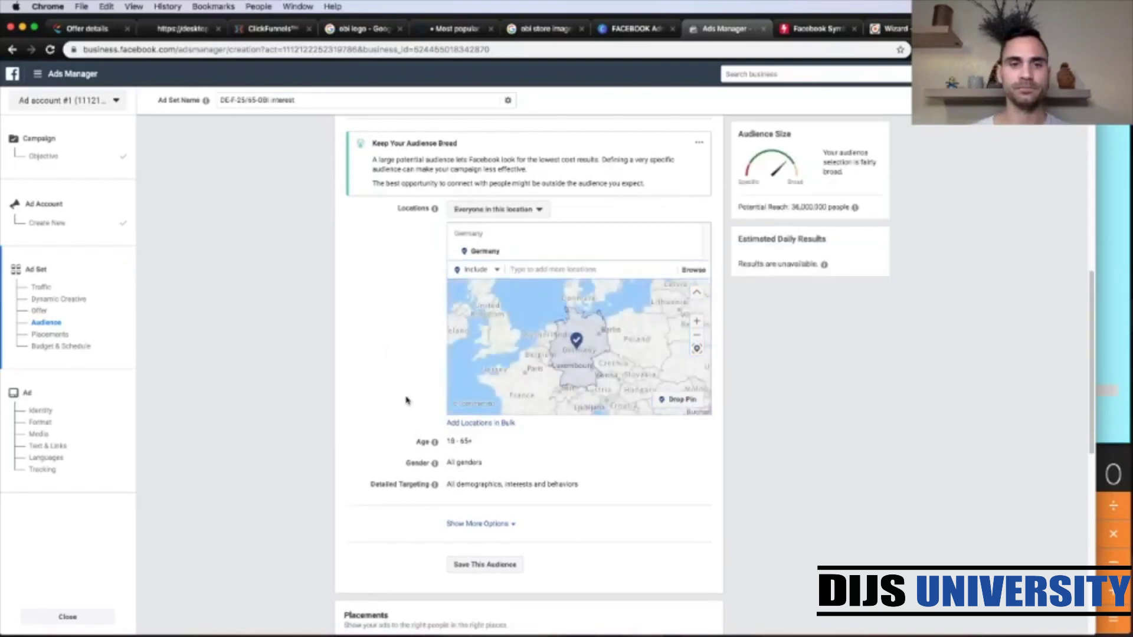
# Step: Limit the ad set's audience to women with a minimum age of 25 and open the detailed targeting for editing
pyautogui.click(698, 444)
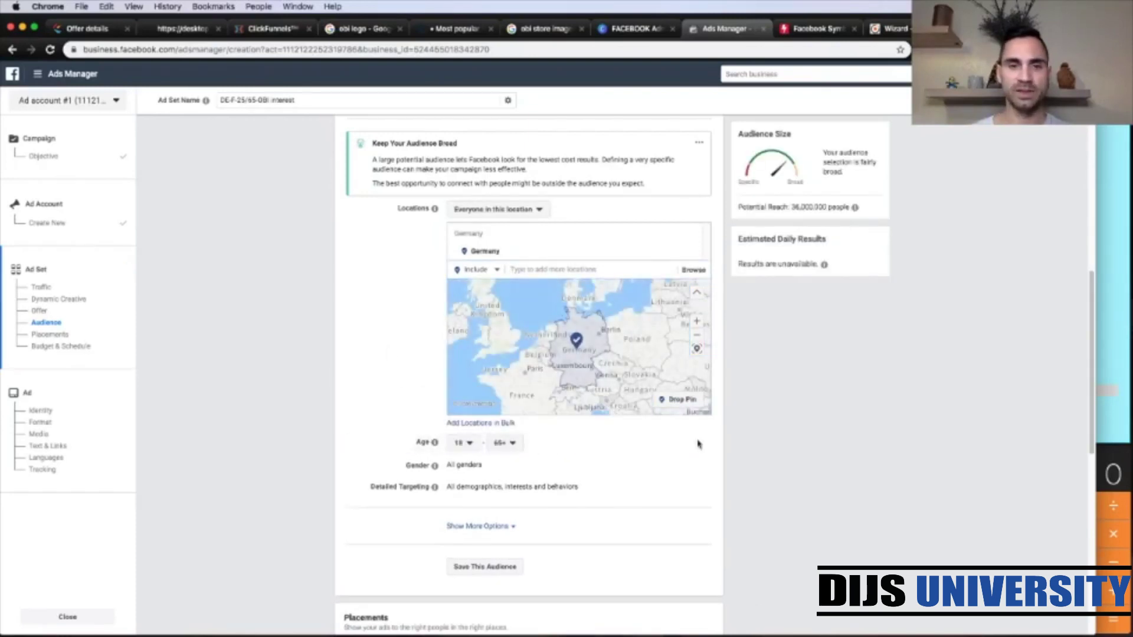
pyautogui.click(464, 444)
pyautogui.scroll(-4, 470, 537)
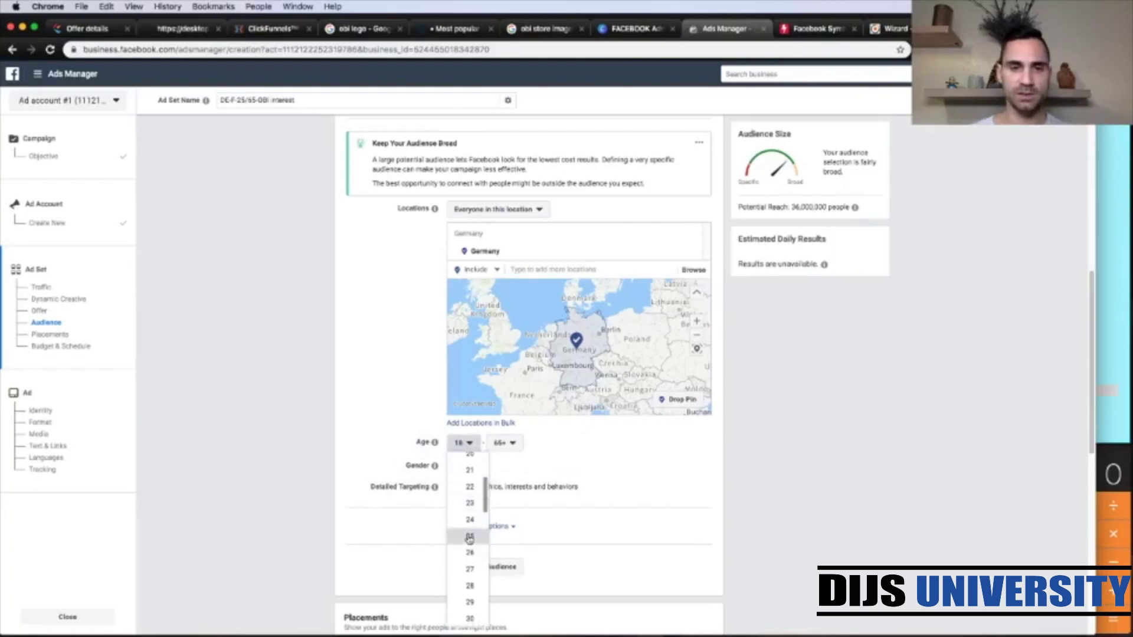
pyautogui.click(469, 537)
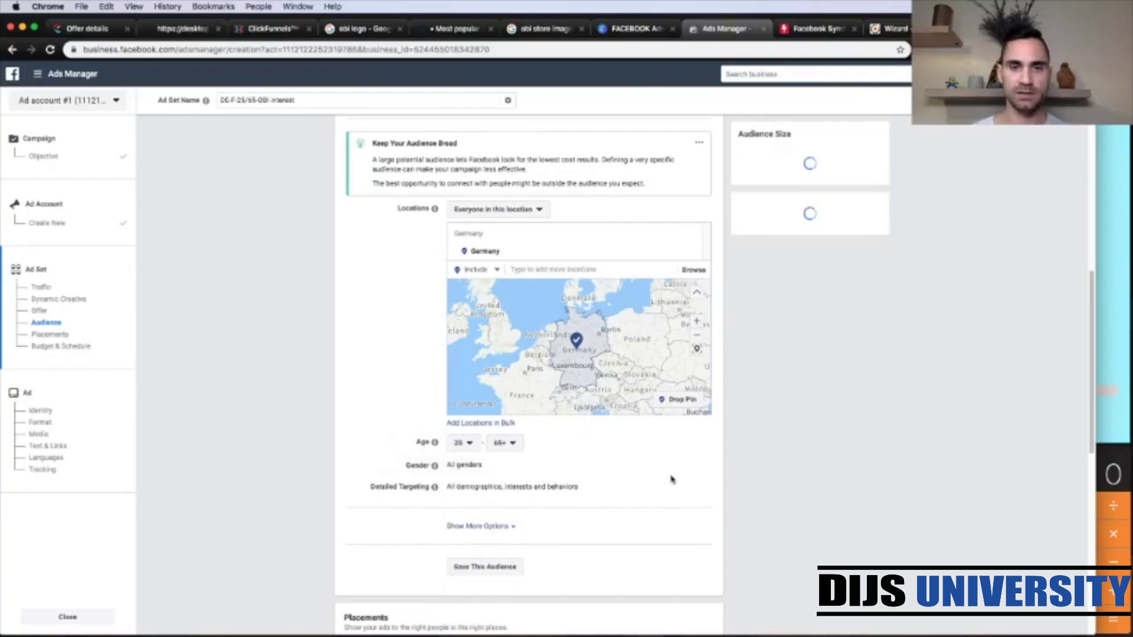
pyautogui.click(698, 467)
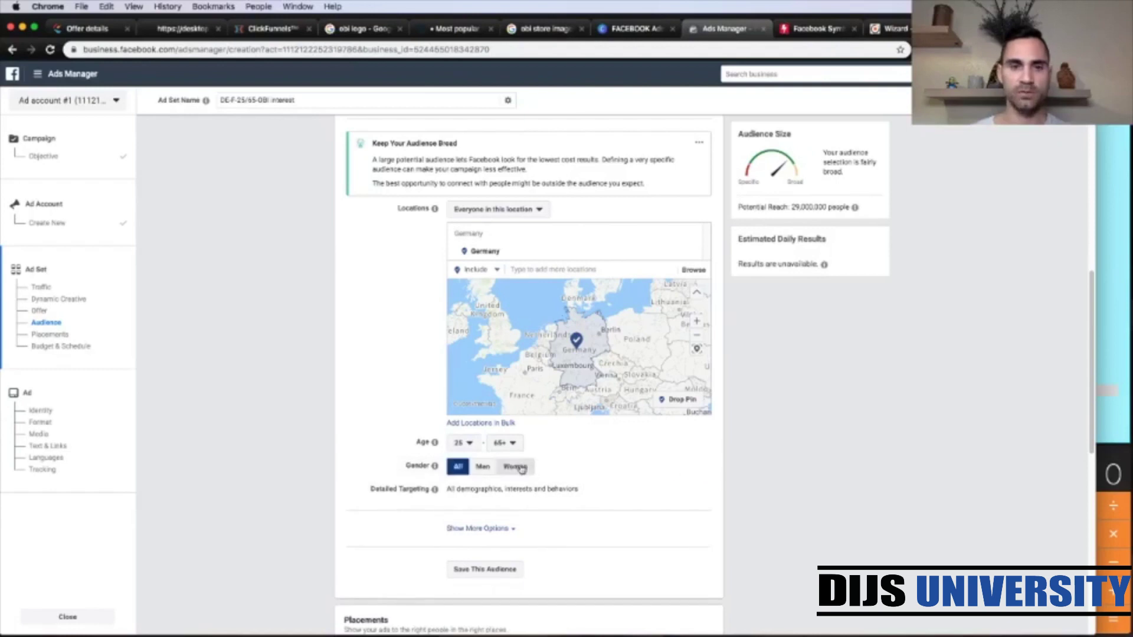
pyautogui.click(515, 467)
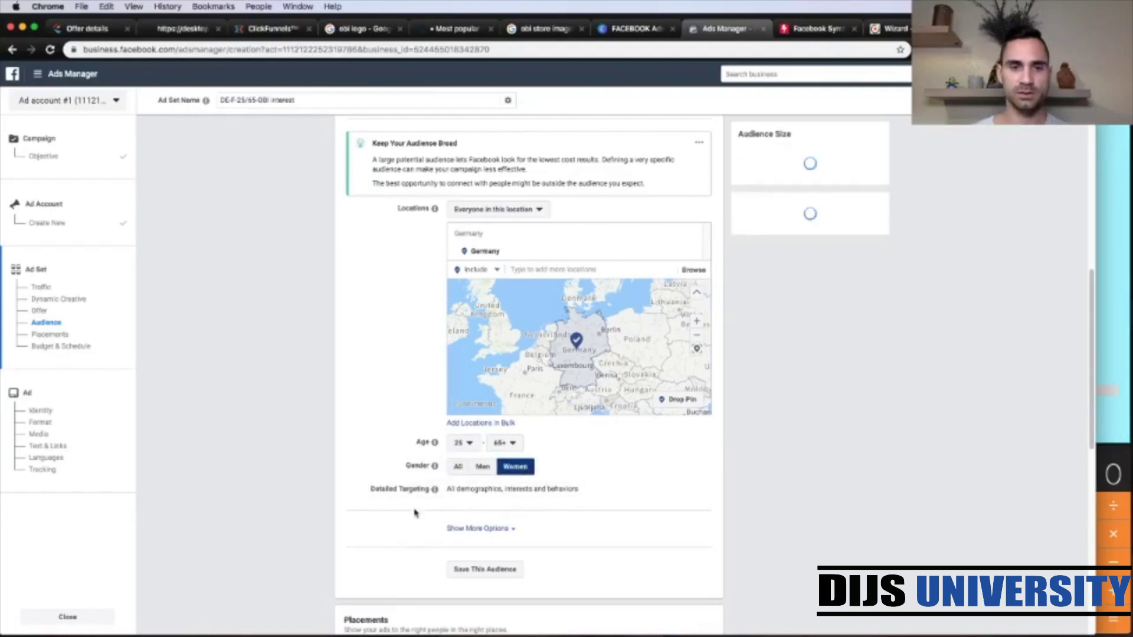
pyautogui.scroll(-1, 408, 514)
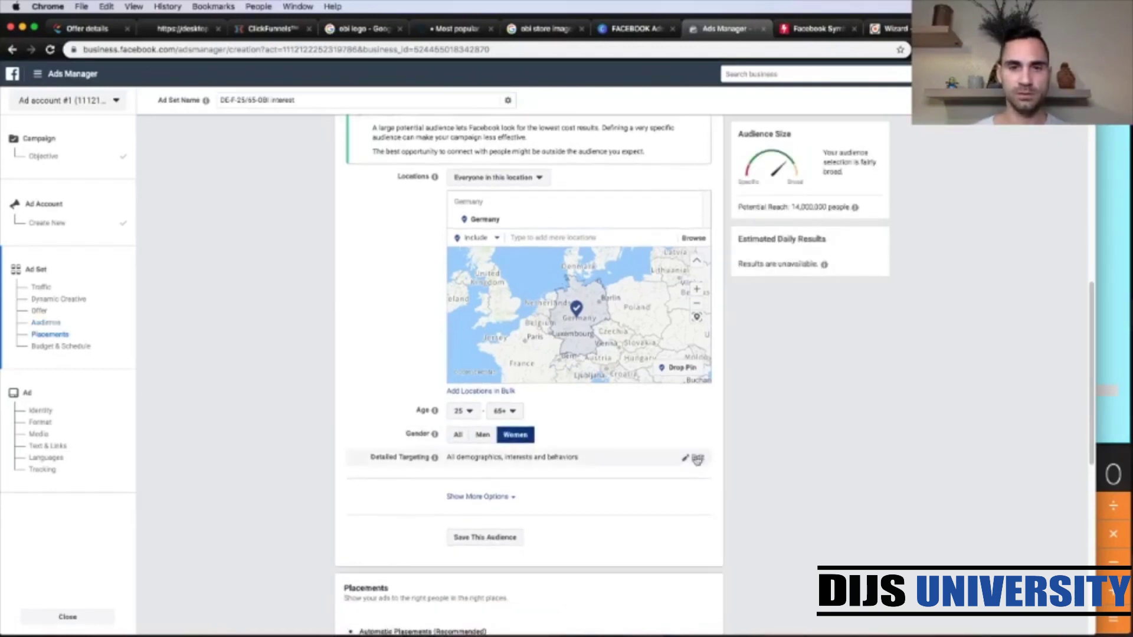
pyautogui.click(697, 459)
# Step: Switch the ad set from automatic placements to Edit Placements and restrict the devices to Mobile only
pyautogui.scroll(-5, 363, 504)
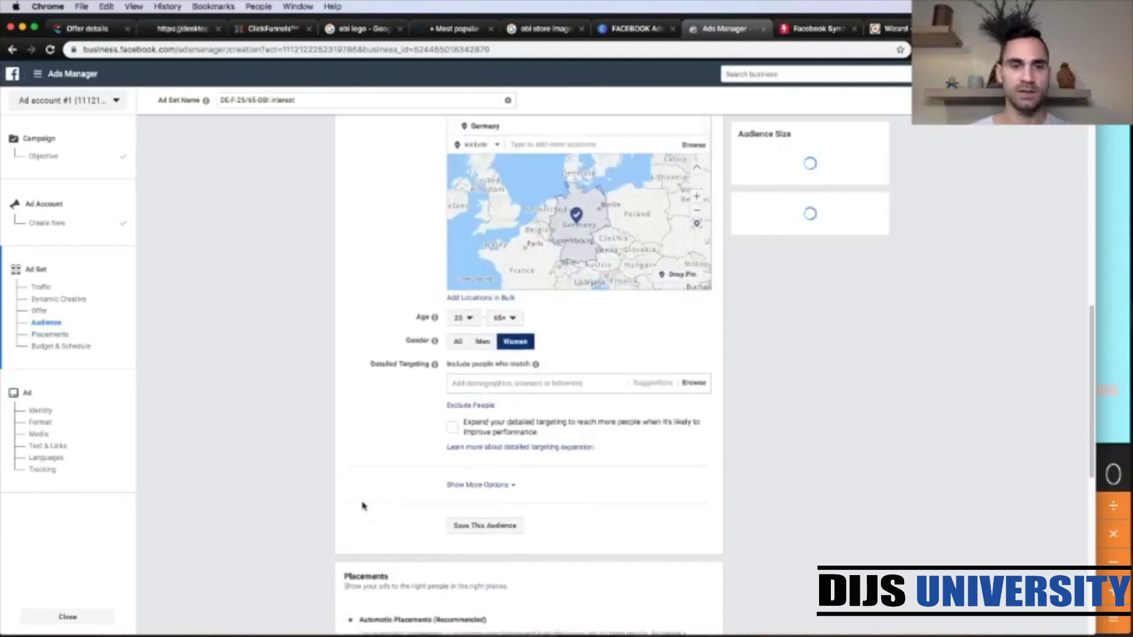
pyautogui.scroll(-2, 362, 505)
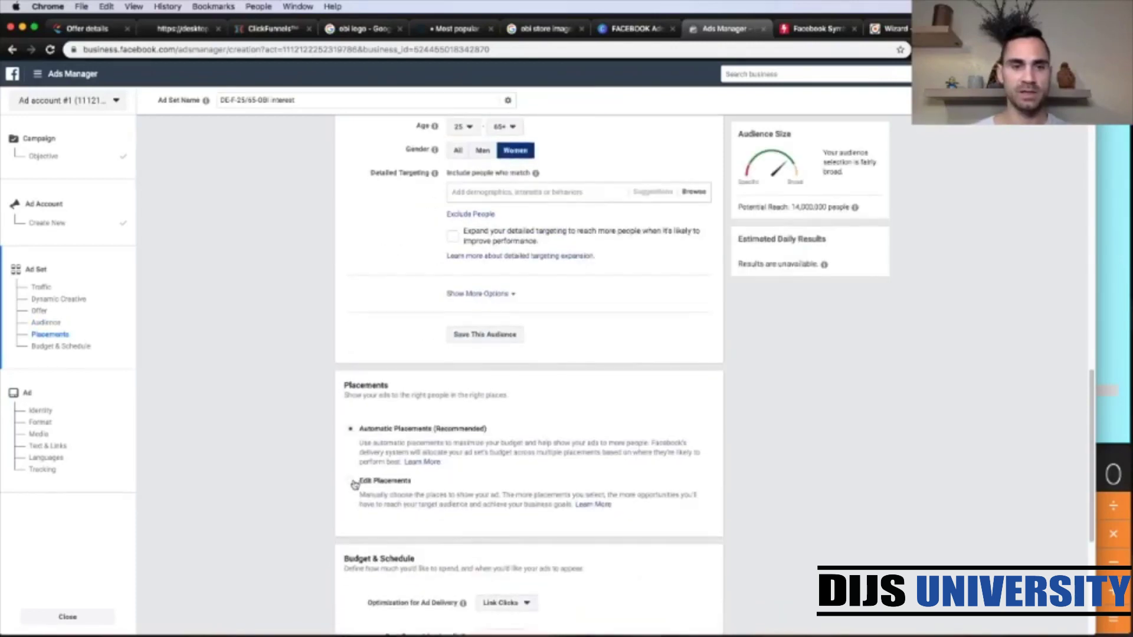
pyautogui.click(396, 495)
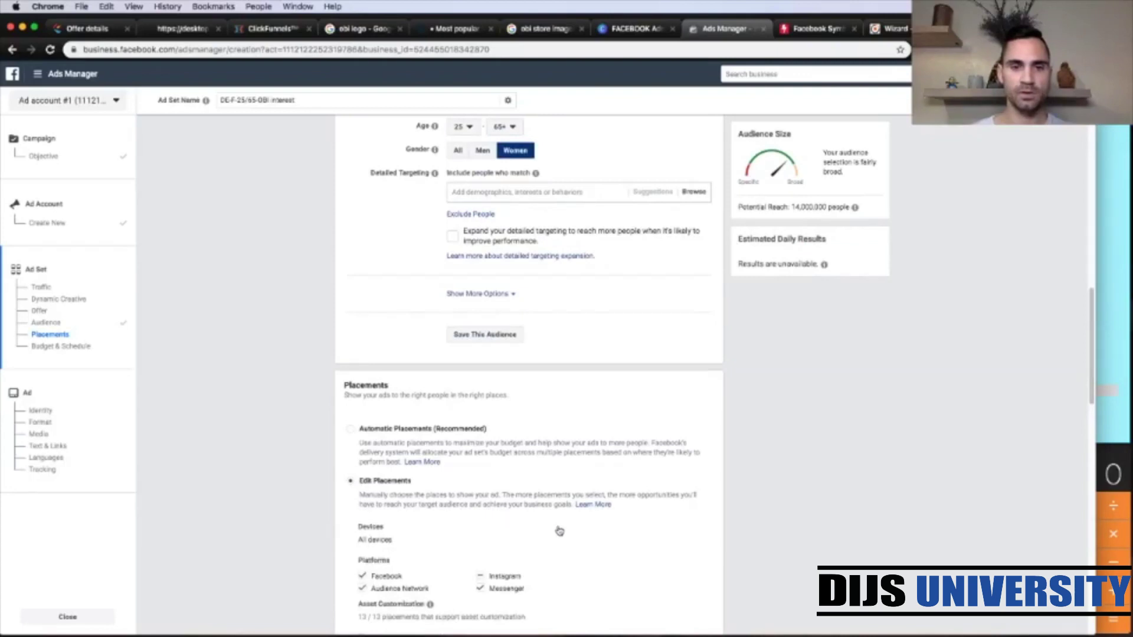
pyautogui.scroll(-6, 560, 531)
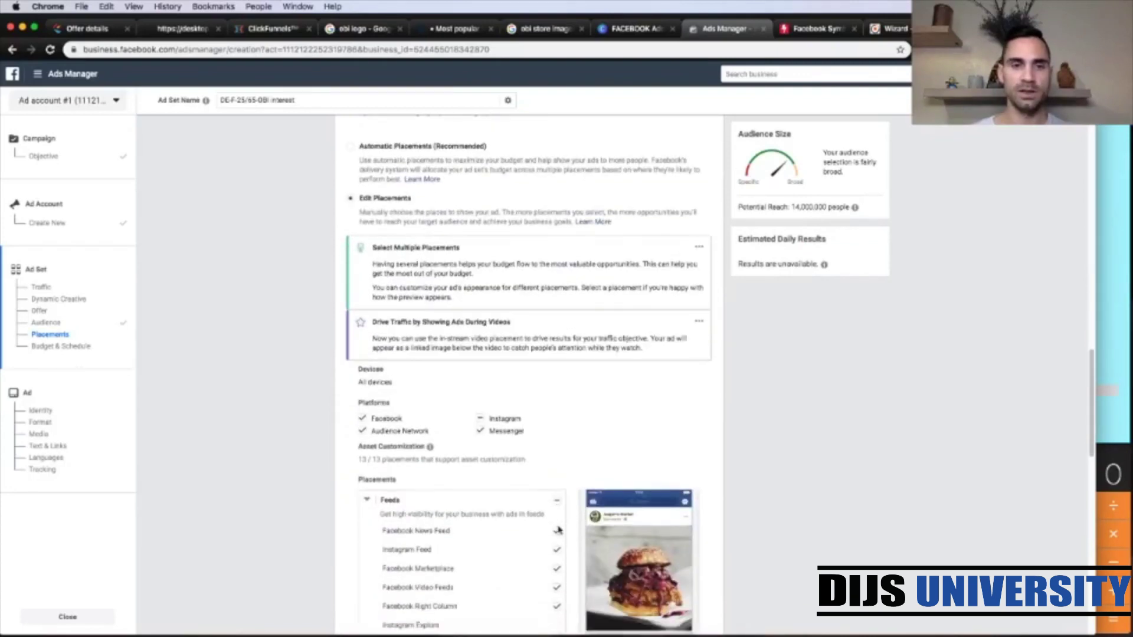
pyautogui.click(364, 432)
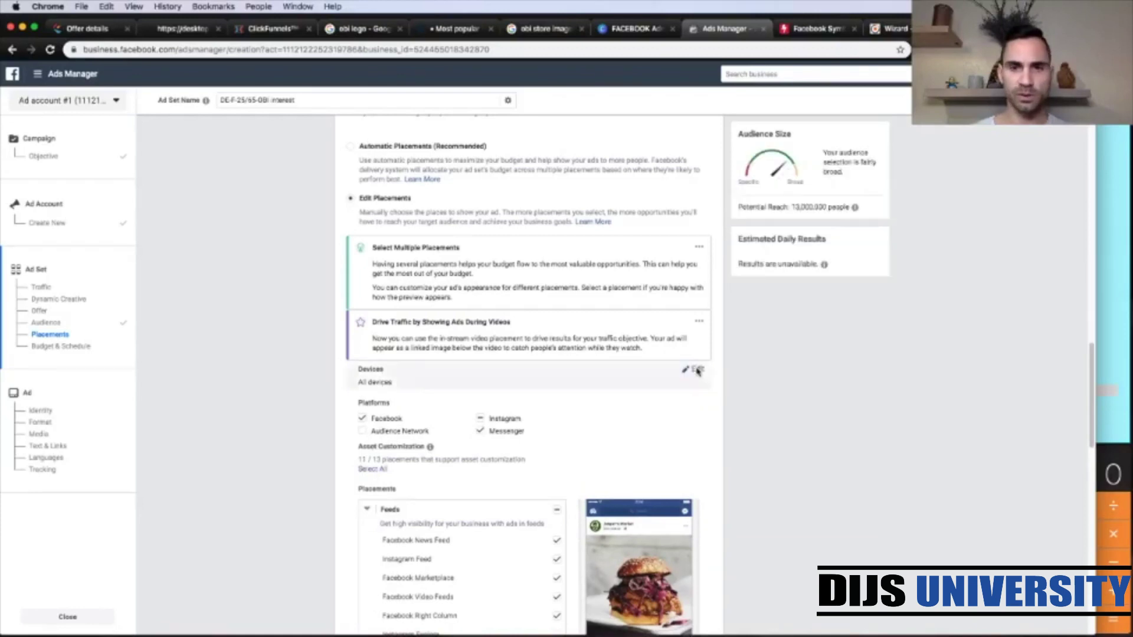
pyautogui.click(697, 371)
pyautogui.click(462, 387)
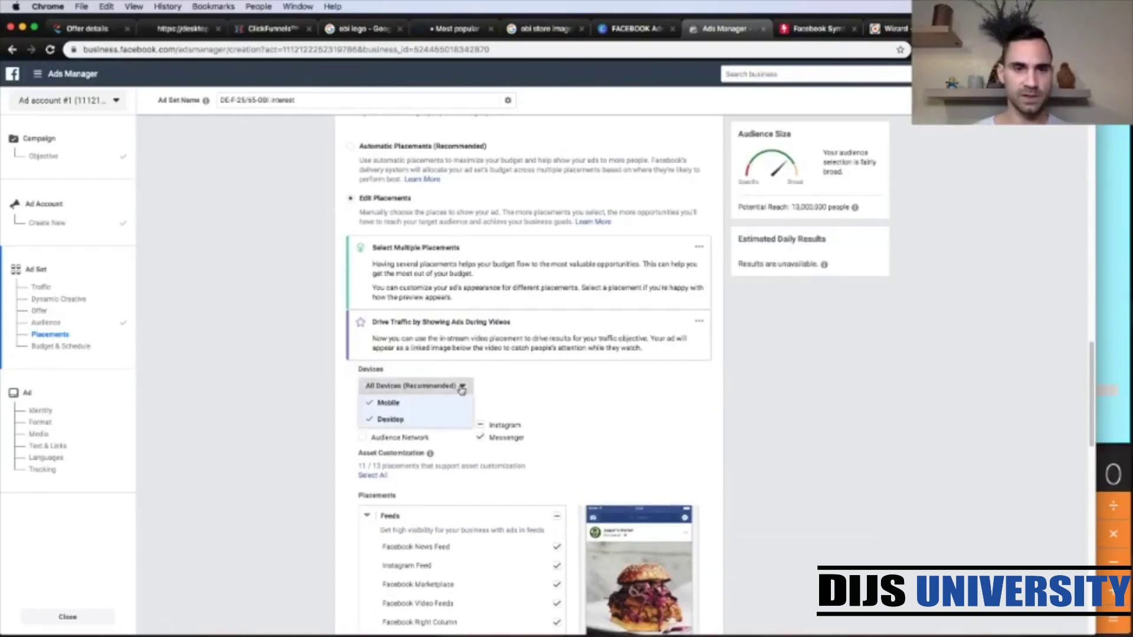
pyautogui.click(392, 420)
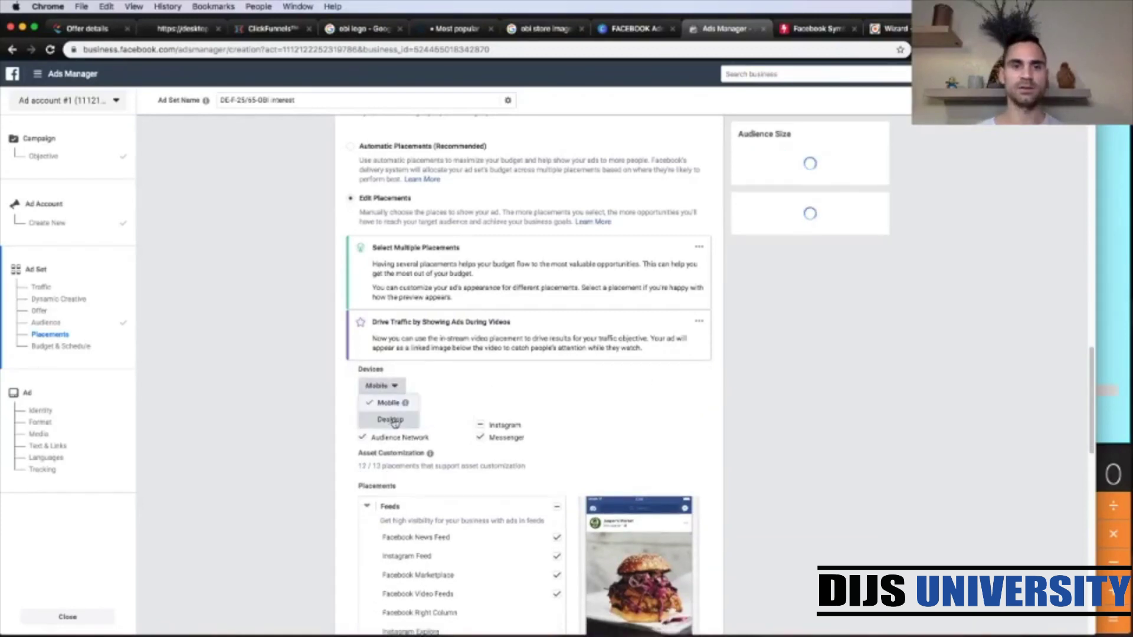
pyautogui.click(458, 380)
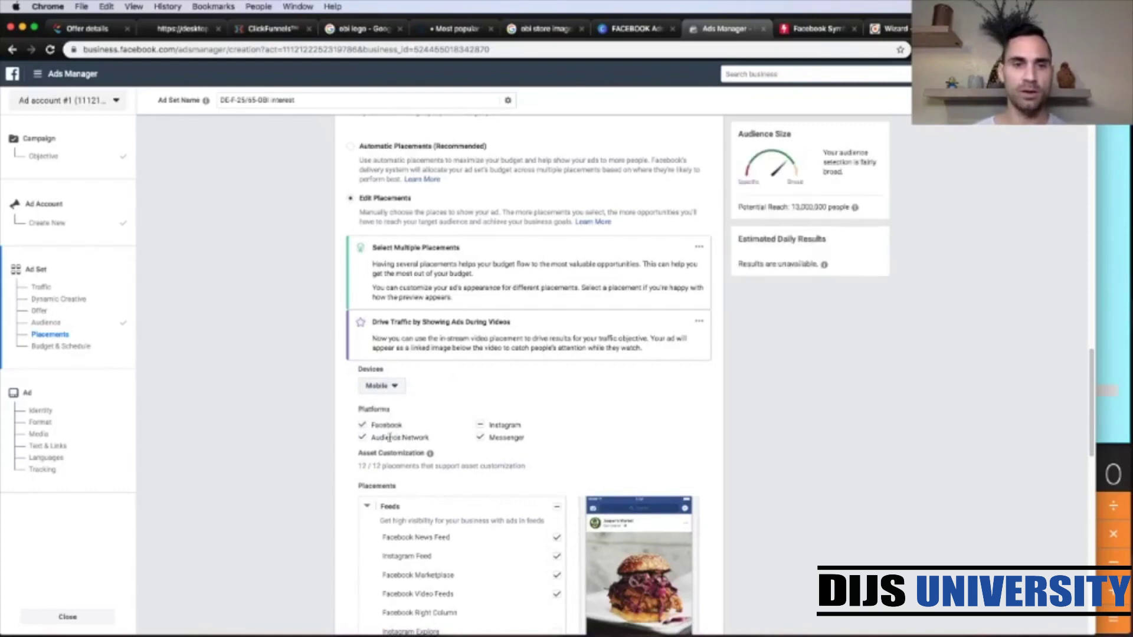
# Step: Exclude Audience Network, Messenger and Instagram from the placement platforms
pyautogui.click(449, 436)
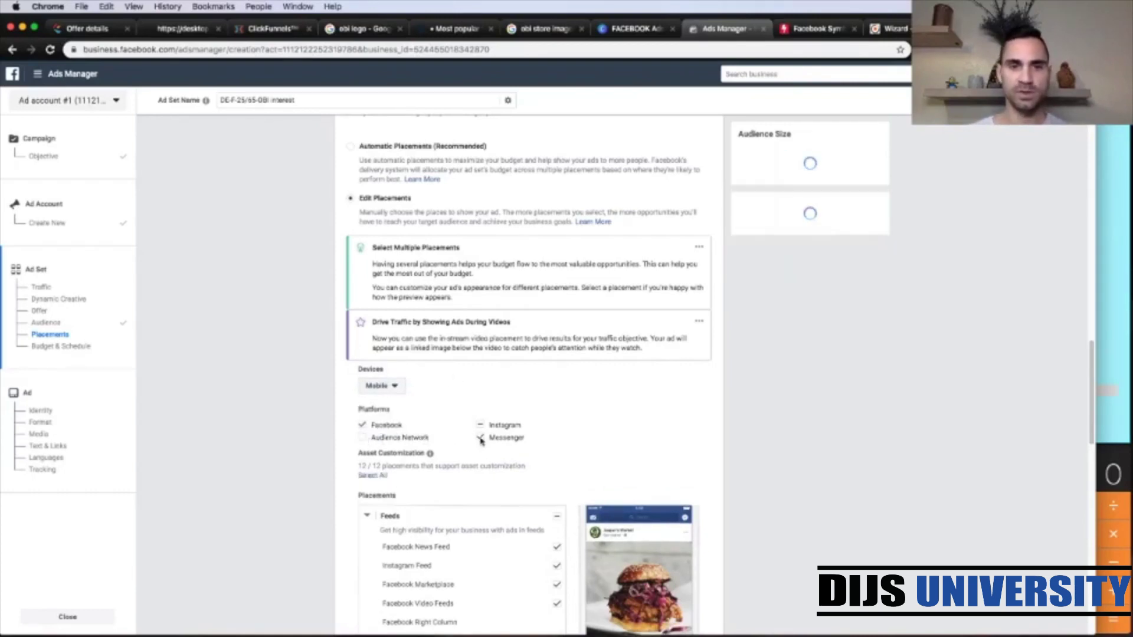
pyautogui.click(482, 435)
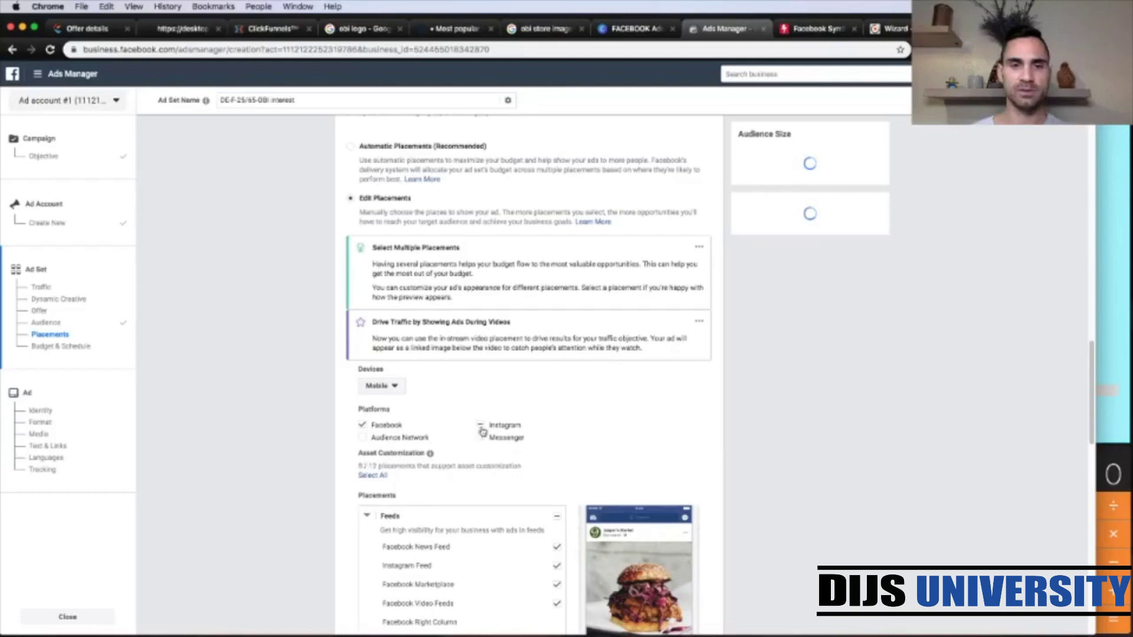
pyautogui.click(481, 426)
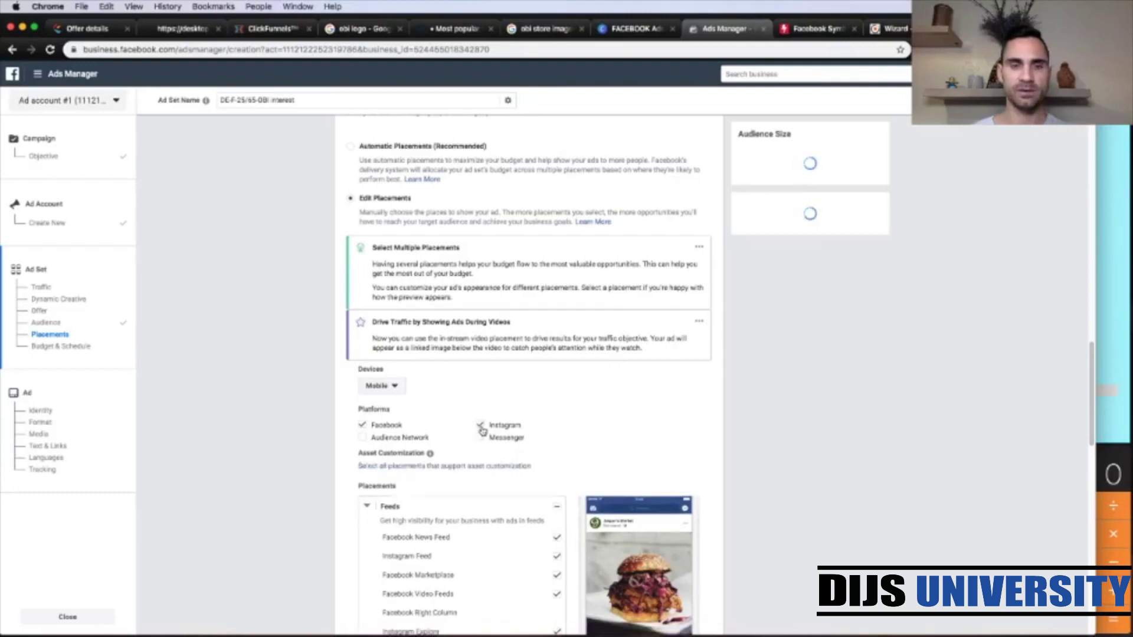
pyautogui.click(481, 426)
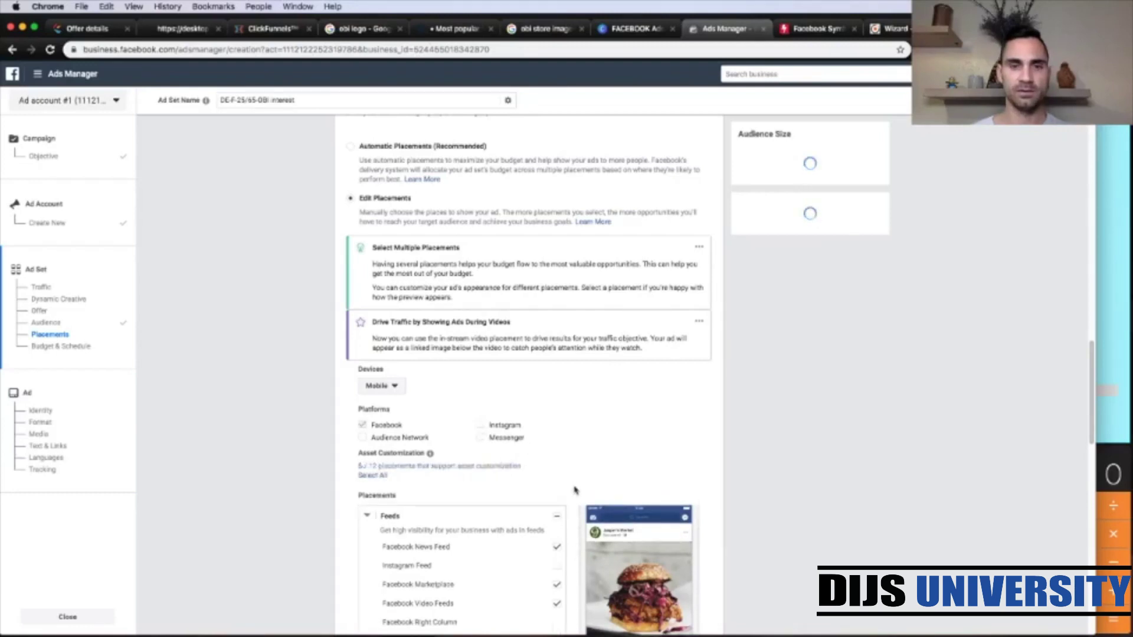
# Step: Deselect Facebook Marketplace, Video Feeds, Stories, In-Stream and In-Article placements, keeping only Facebook News Feed selected
pyautogui.scroll(-2, 576, 490)
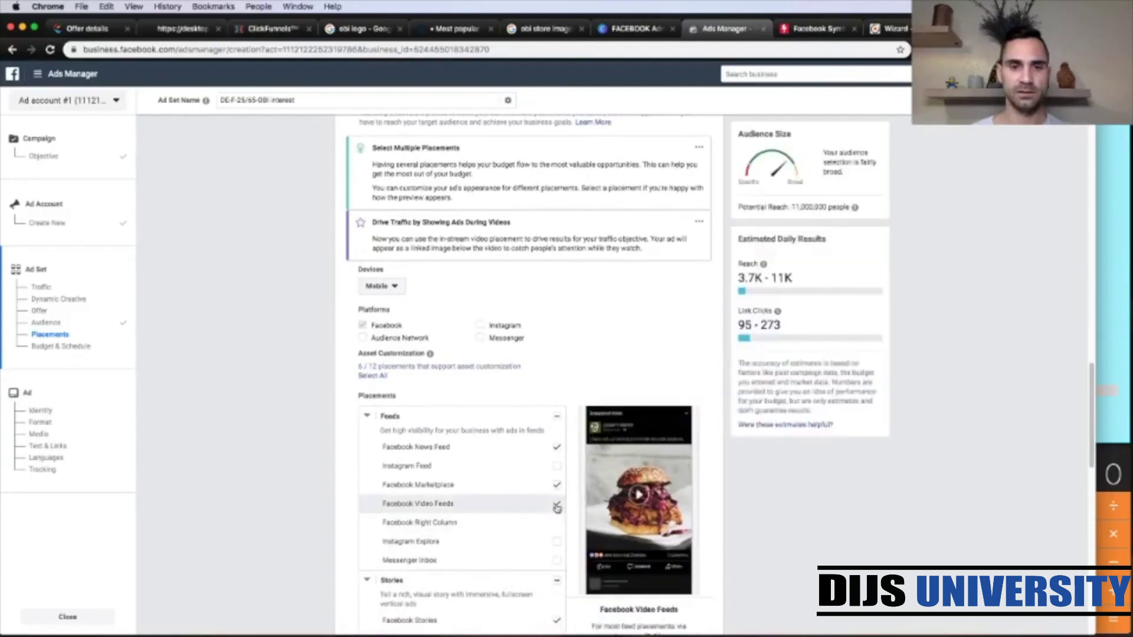
pyautogui.click(559, 492)
pyautogui.click(559, 488)
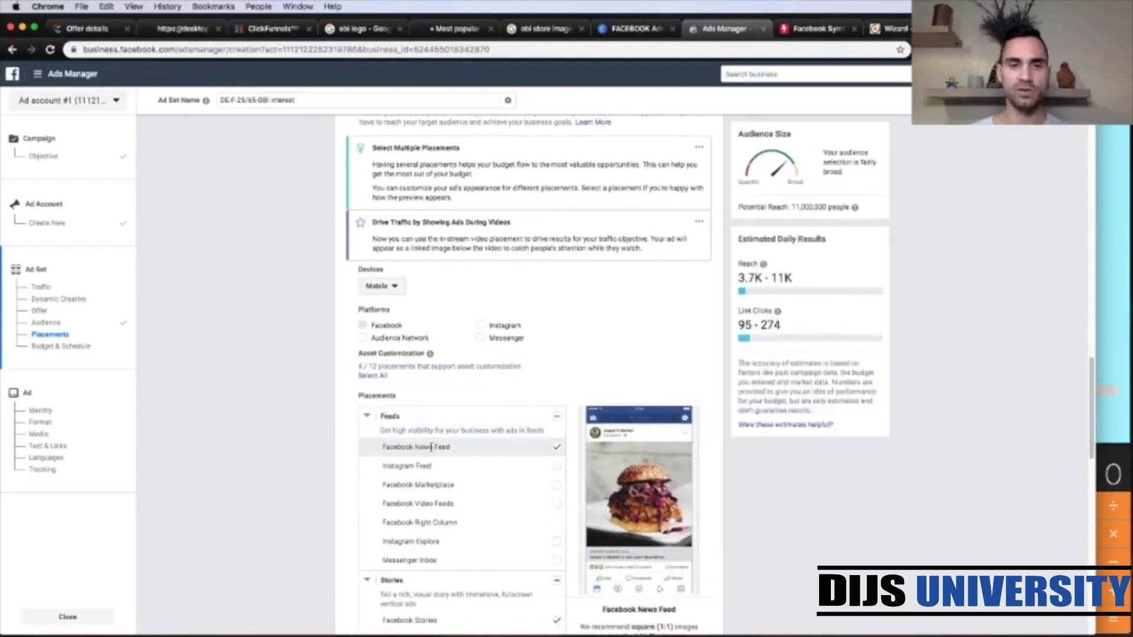
pyautogui.scroll(-5, 578, 549)
pyautogui.scroll(-4, 577, 549)
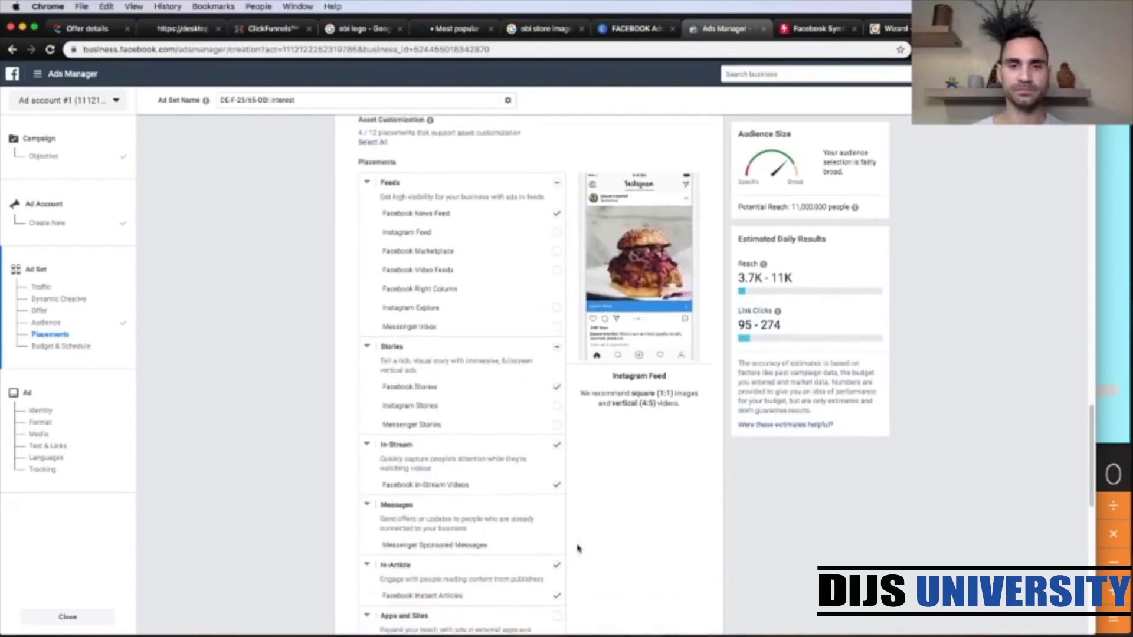
pyautogui.click(559, 448)
pyautogui.scroll(-7, 577, 497)
pyautogui.click(557, 372)
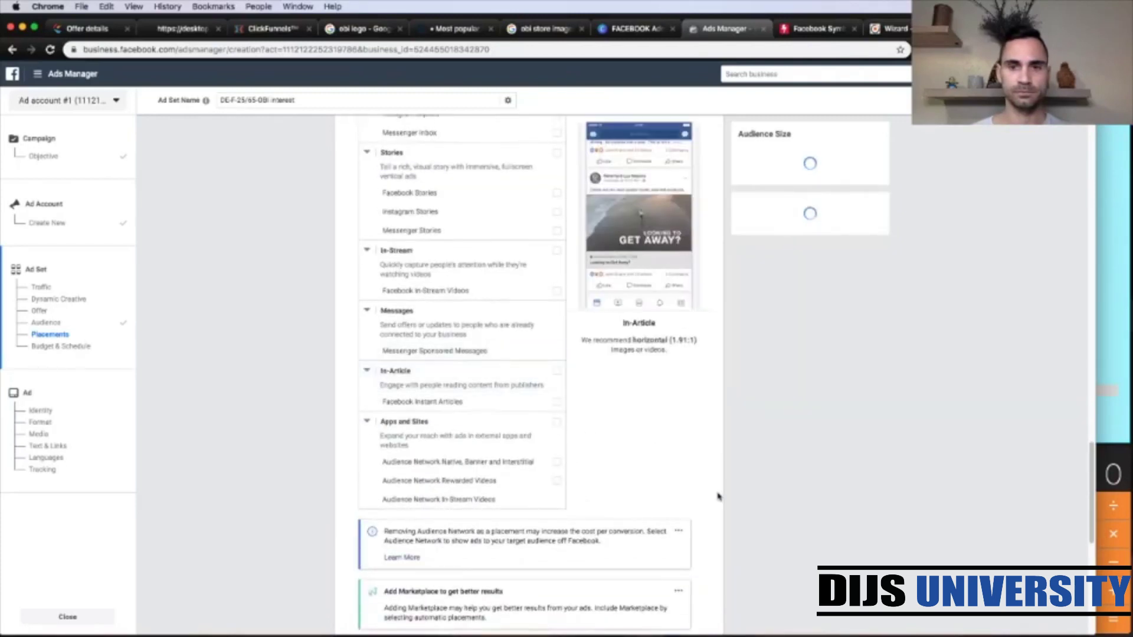
pyautogui.scroll(-12, 726, 491)
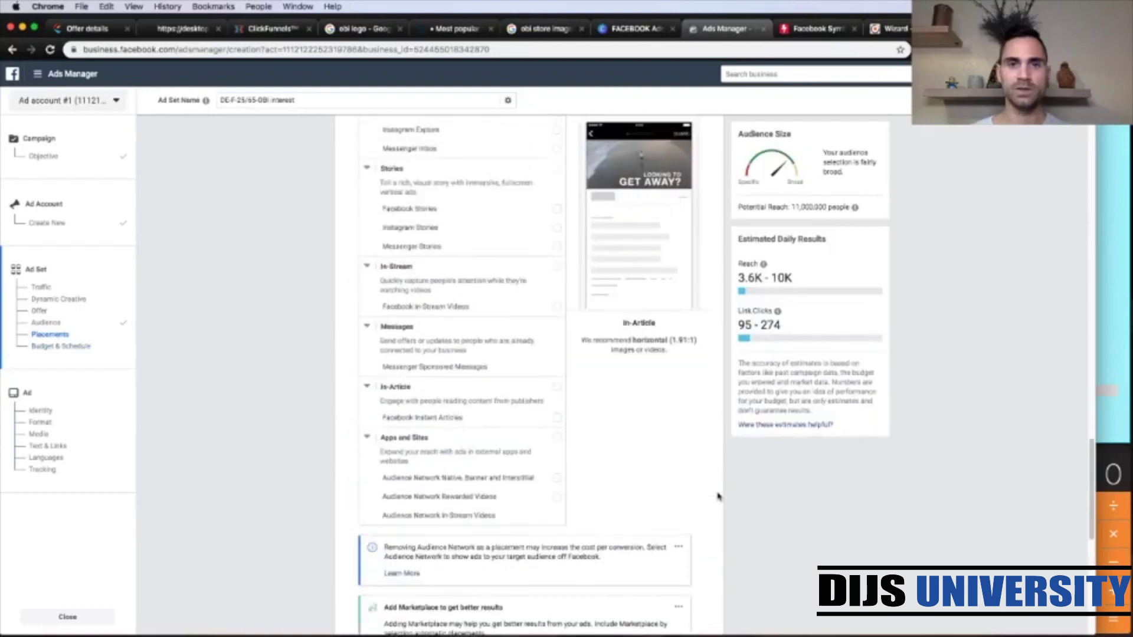
# Step: Search for "obi" in the audience's detailed targeting and add the interest Obi (store)
pyautogui.scroll(15, 719, 497)
pyautogui.scroll(5, 719, 497)
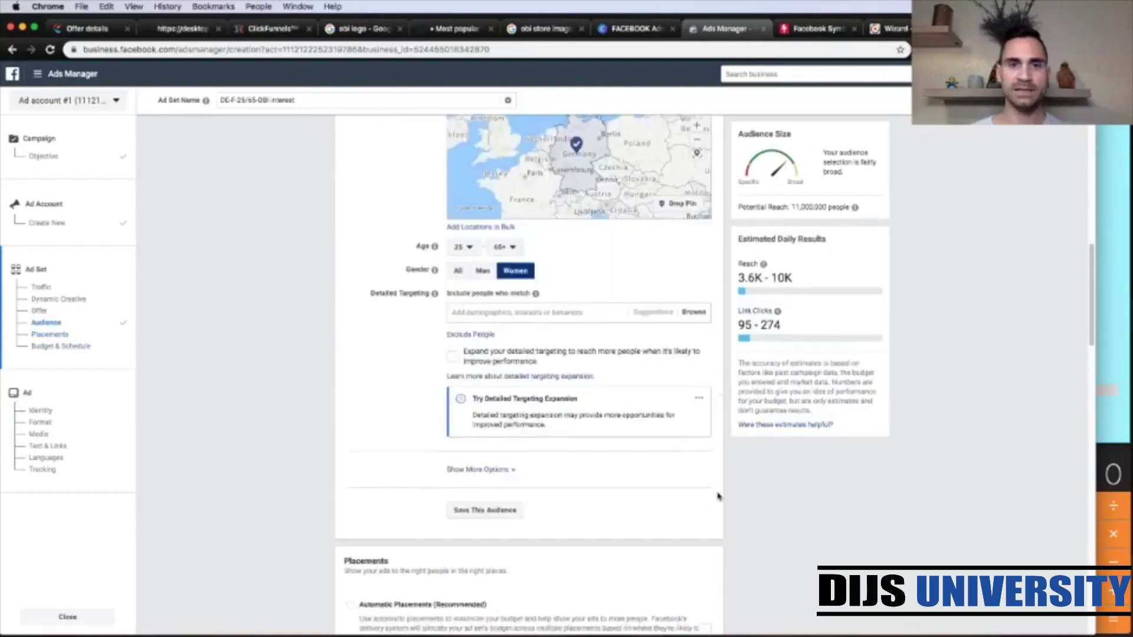
pyautogui.click(529, 381)
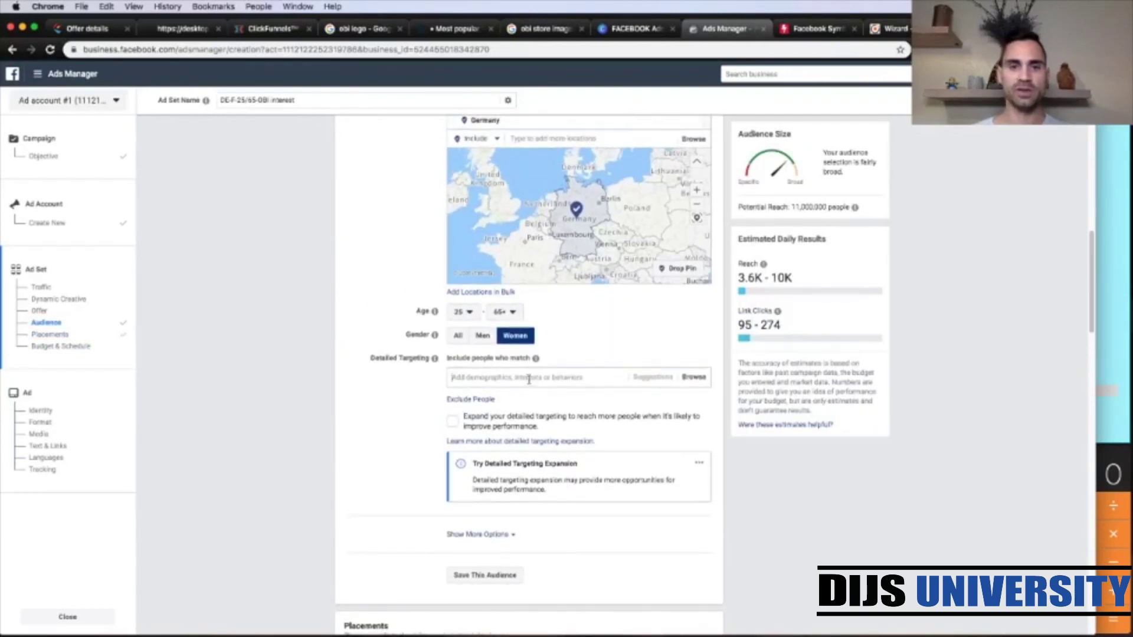
pyautogui.write('obi')
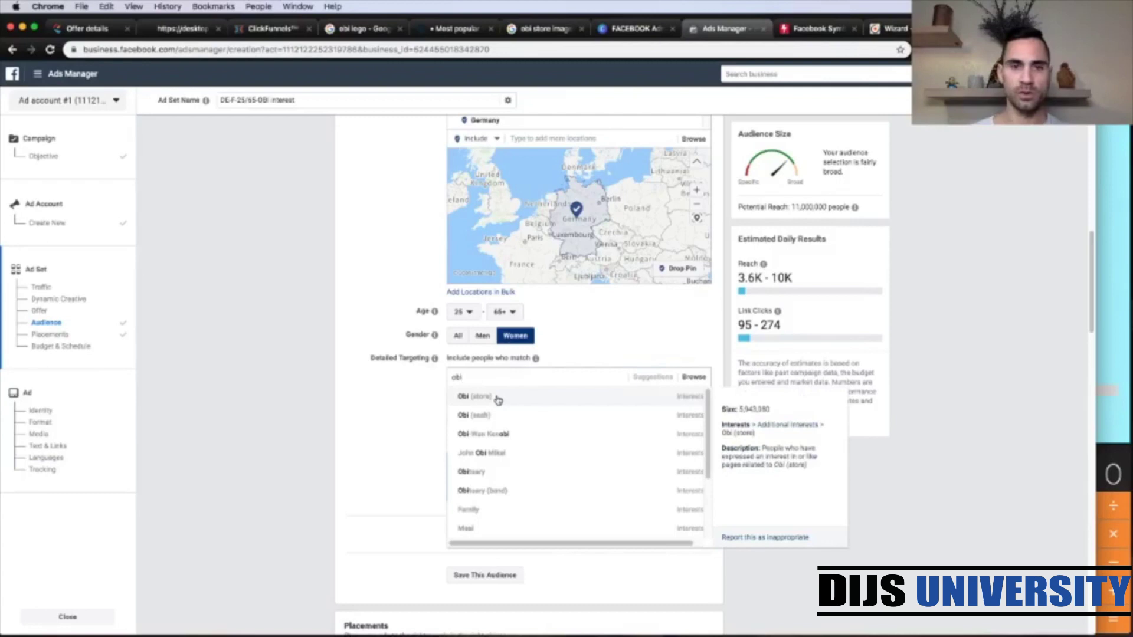
pyautogui.click(498, 400)
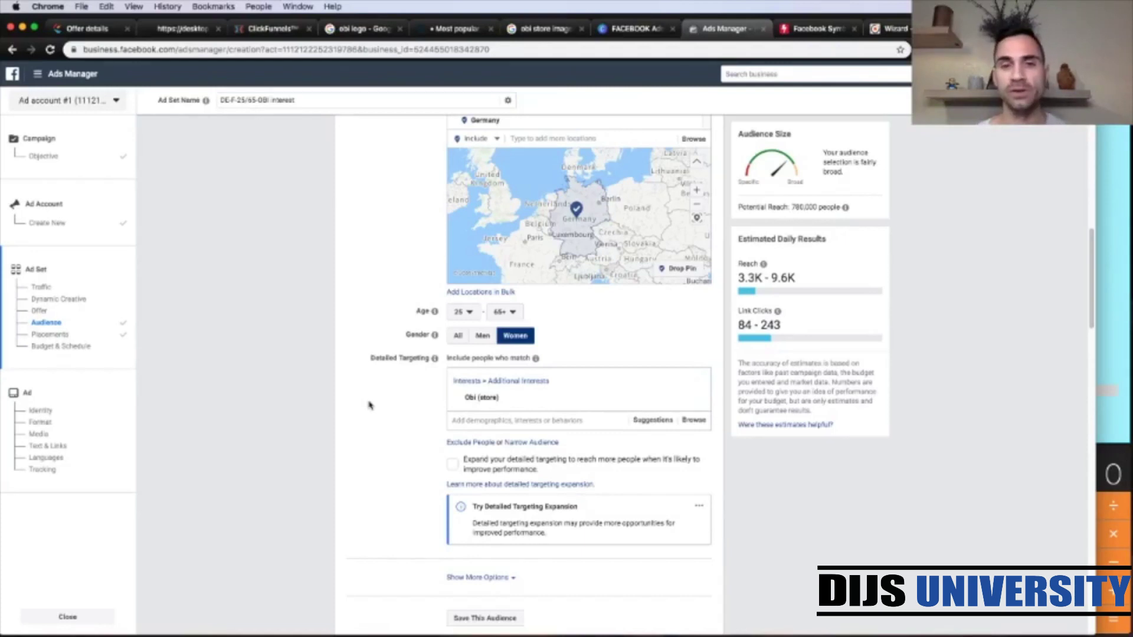
# Step: Set the audience's maximum age to 34
pyautogui.click(510, 312)
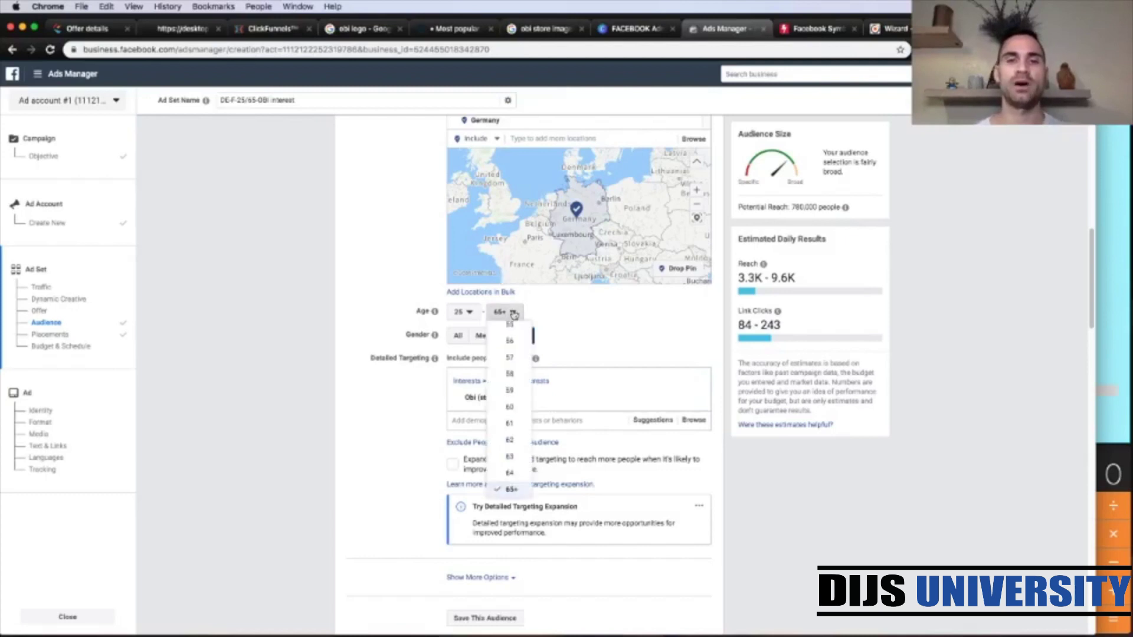
pyautogui.scroll(10, 505, 426)
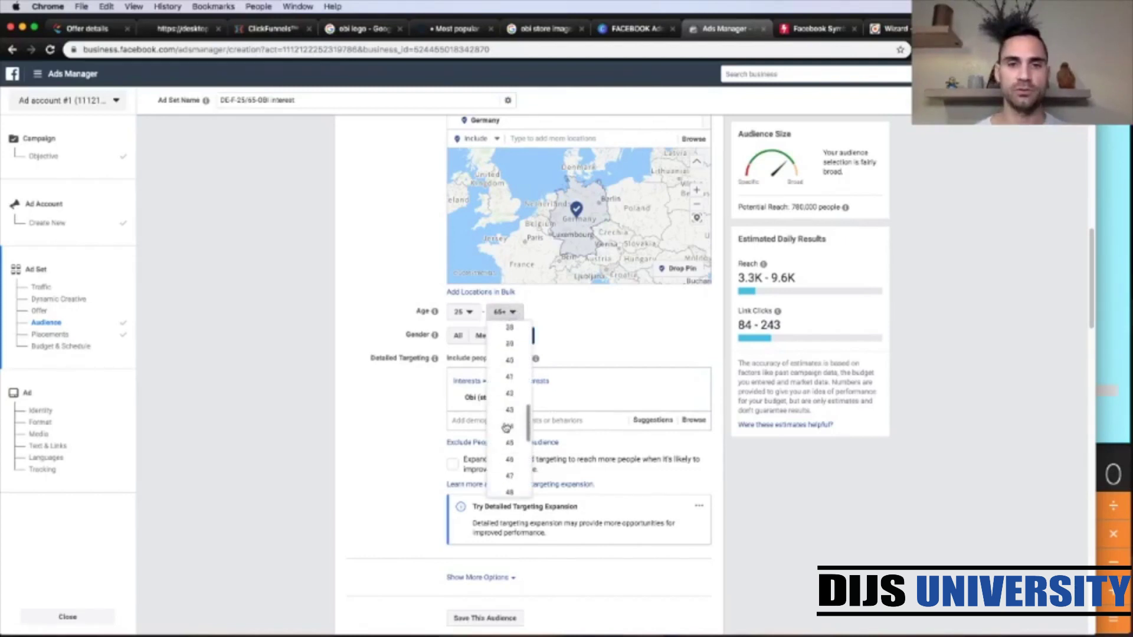
pyautogui.scroll(1, 506, 426)
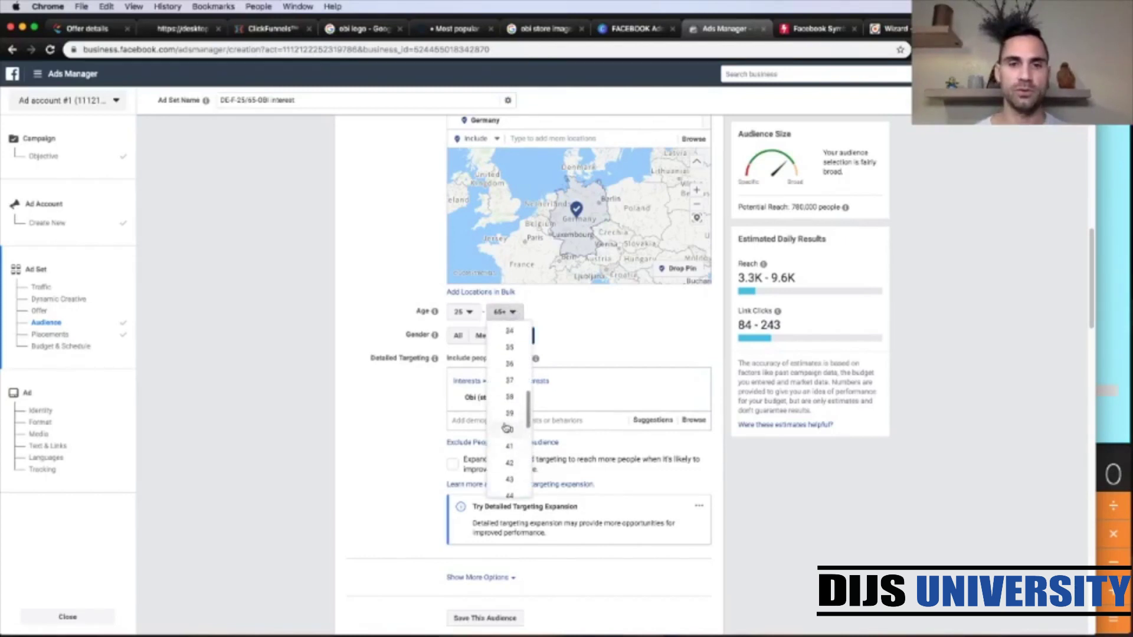
pyautogui.click(510, 334)
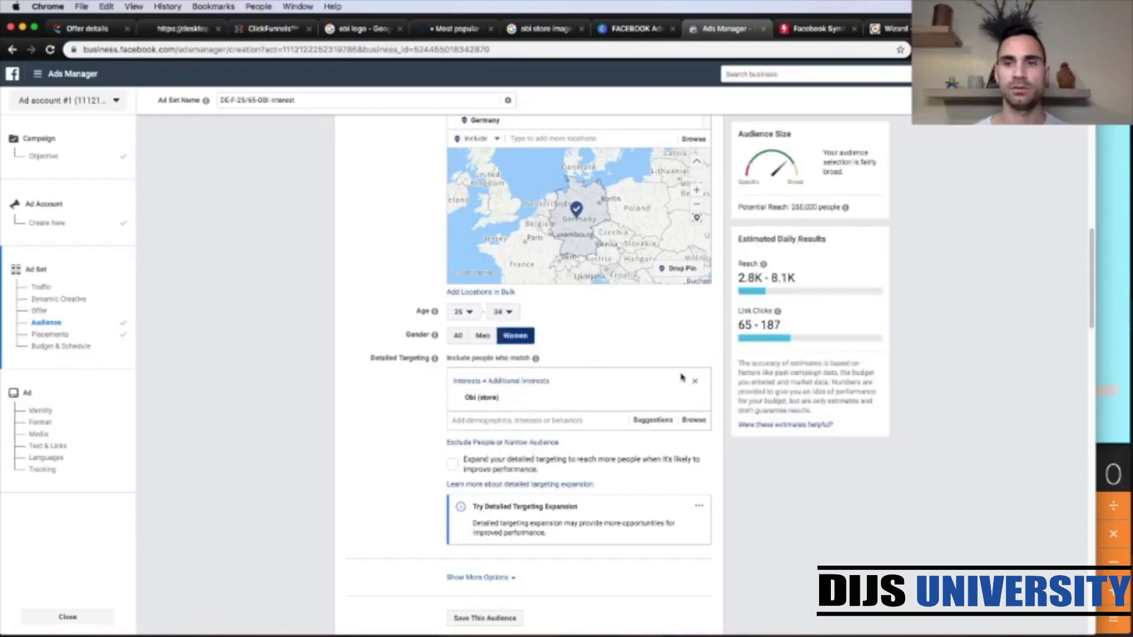
# Step: Set the audience's maximum age to 44
pyautogui.click(504, 313)
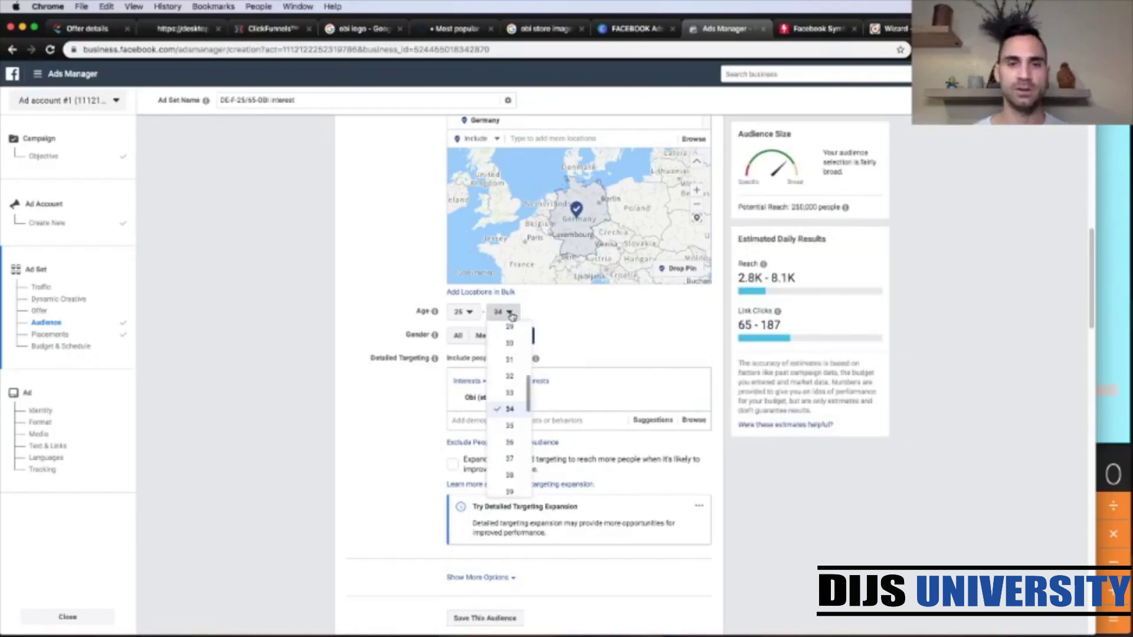
pyautogui.scroll(-5, 514, 435)
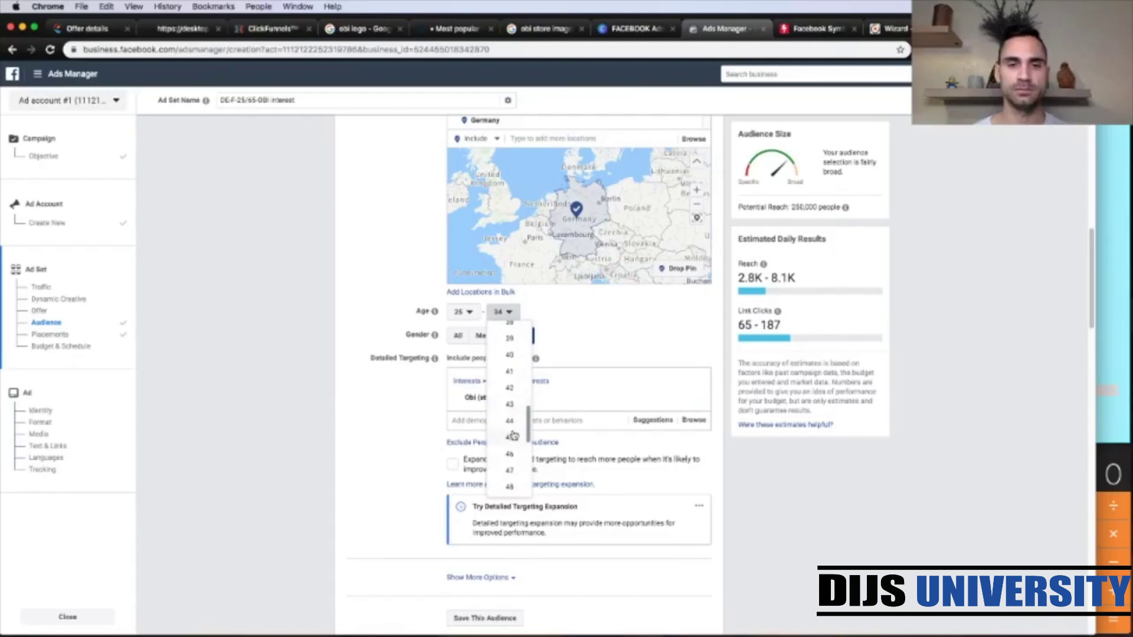
pyautogui.click(511, 422)
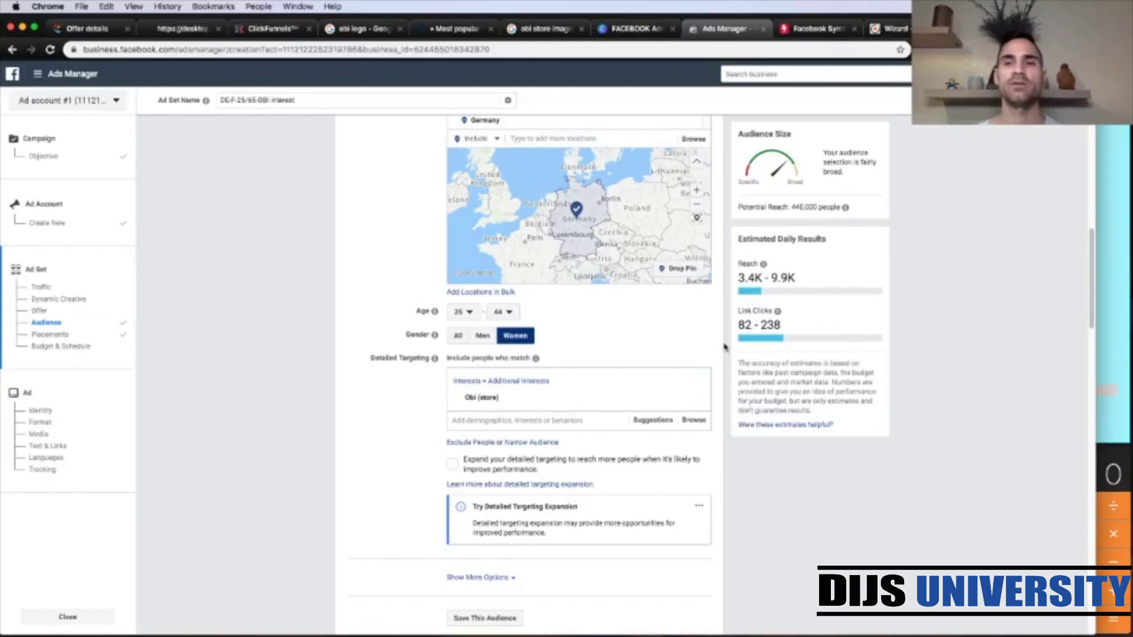
# Step: Set the audience's age range to 45 through 65+
pyautogui.click(464, 314)
pyautogui.scroll(-5, 460, 420)
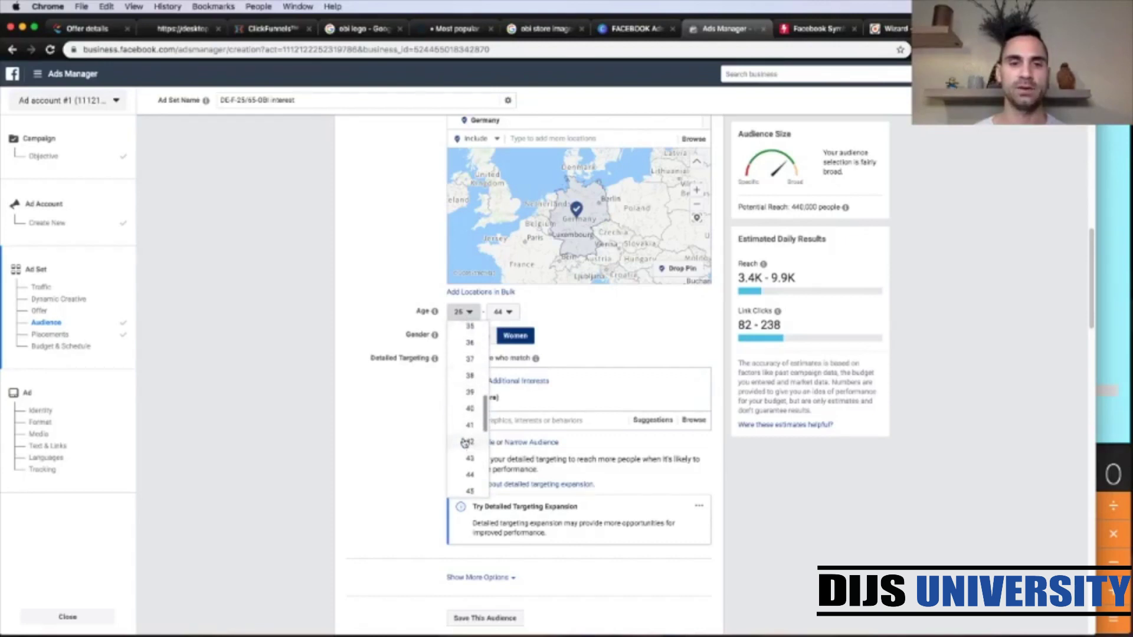
pyautogui.scroll(-2, 463, 416)
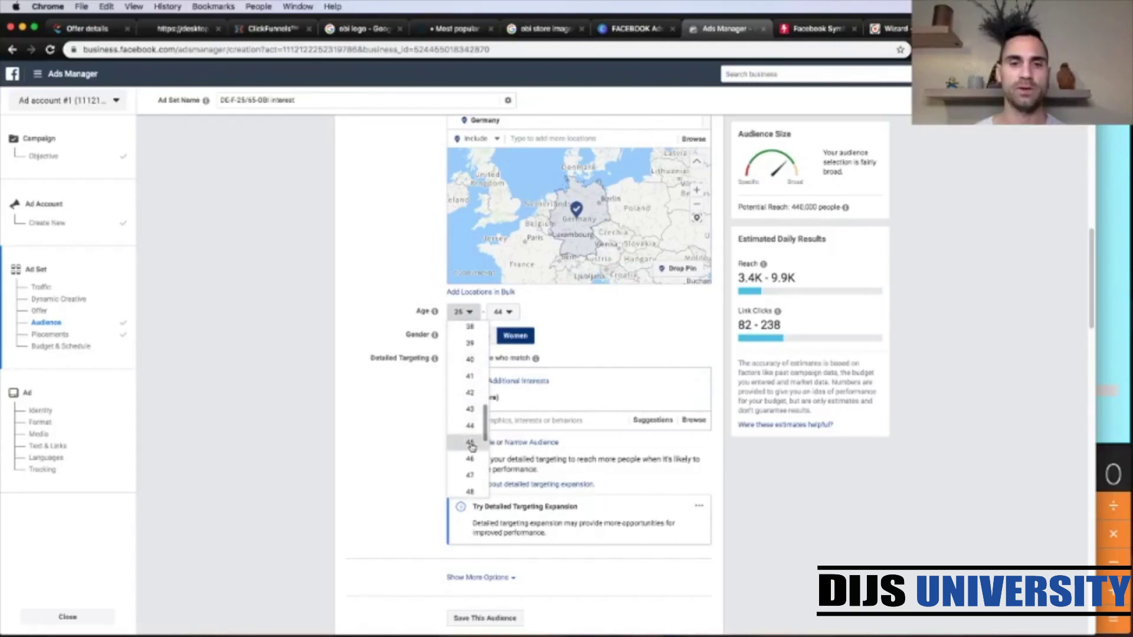
pyautogui.press('Return')
pyautogui.click(505, 313)
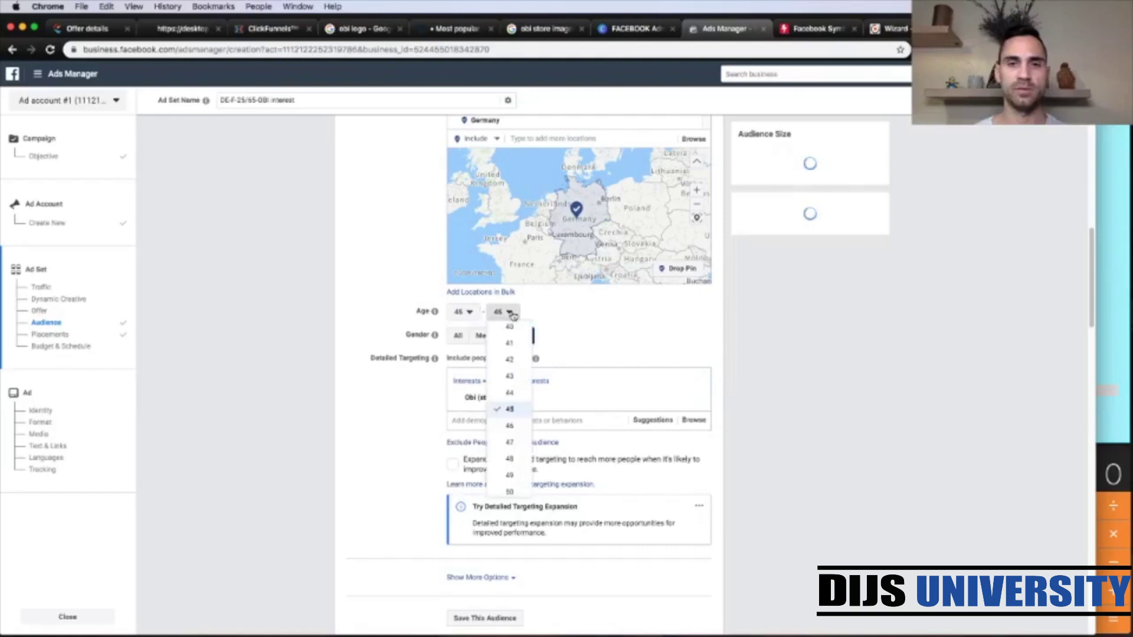
pyautogui.scroll(-5, 513, 394)
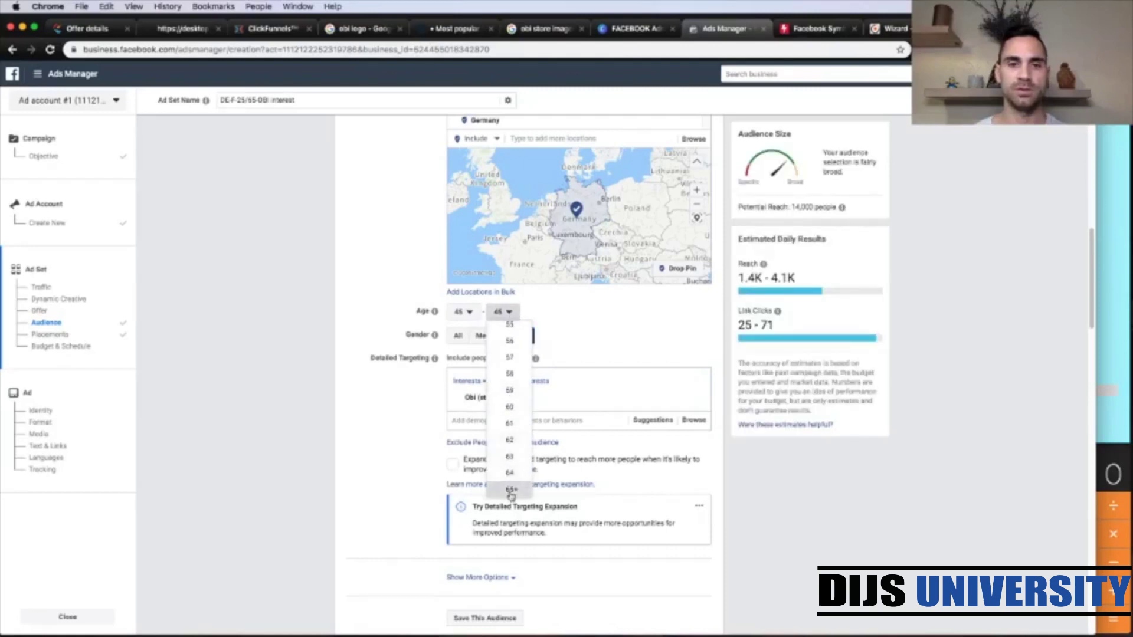
pyautogui.press('Return')
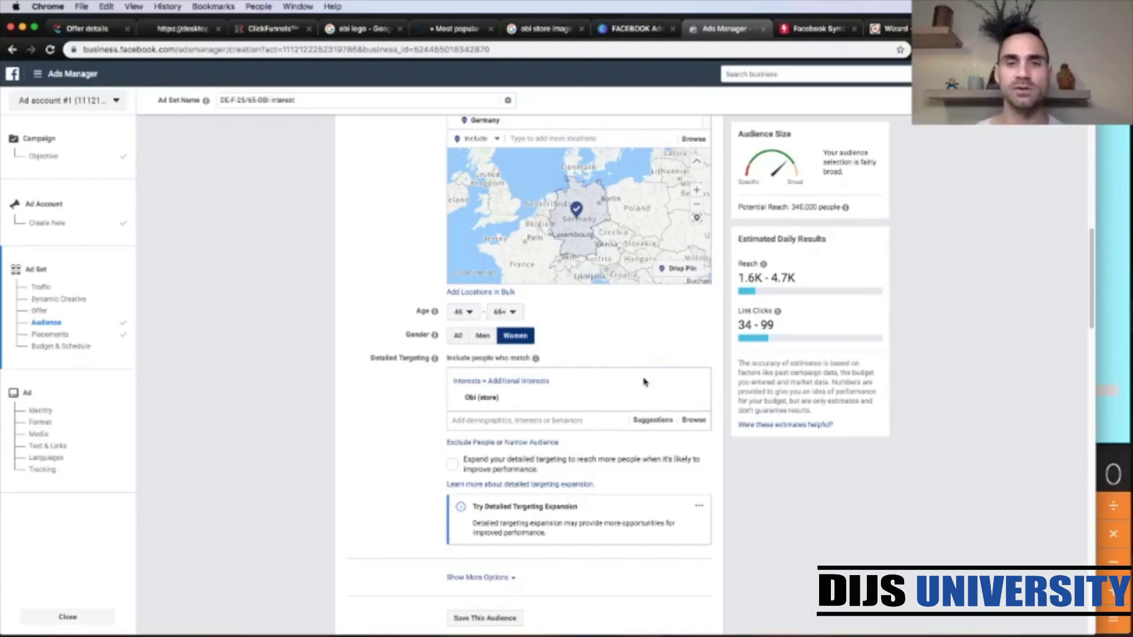
# Step: Set the audience's minimum age to 25 and its gender to Men
pyautogui.click(471, 315)
pyautogui.scroll(5, 468, 377)
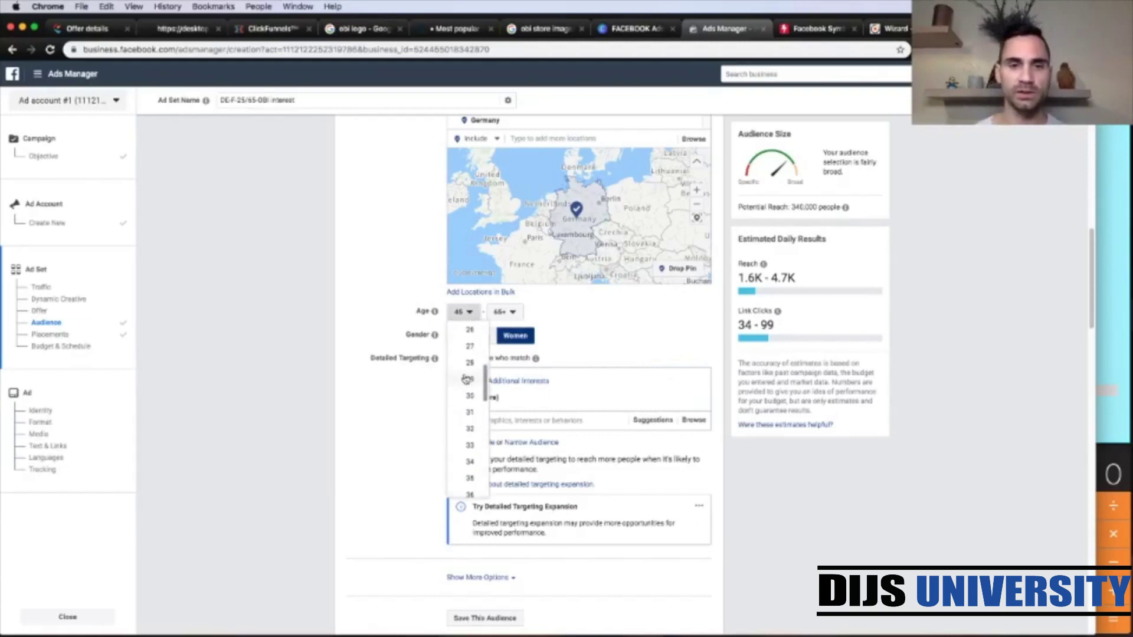
pyautogui.scroll(-1, 466, 378)
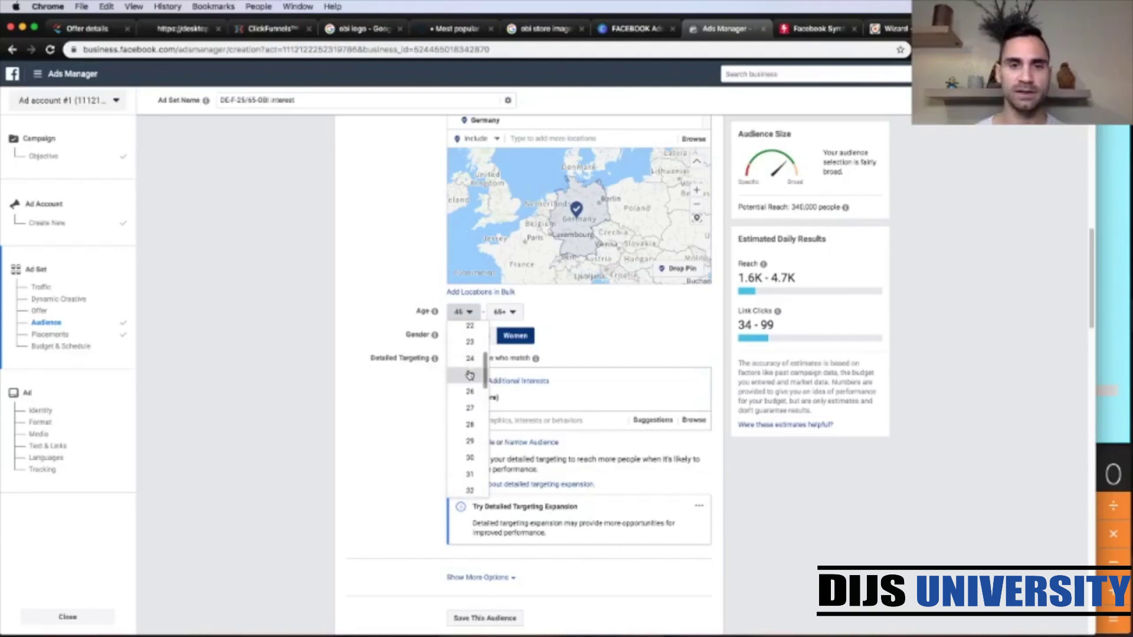
pyautogui.press('Return')
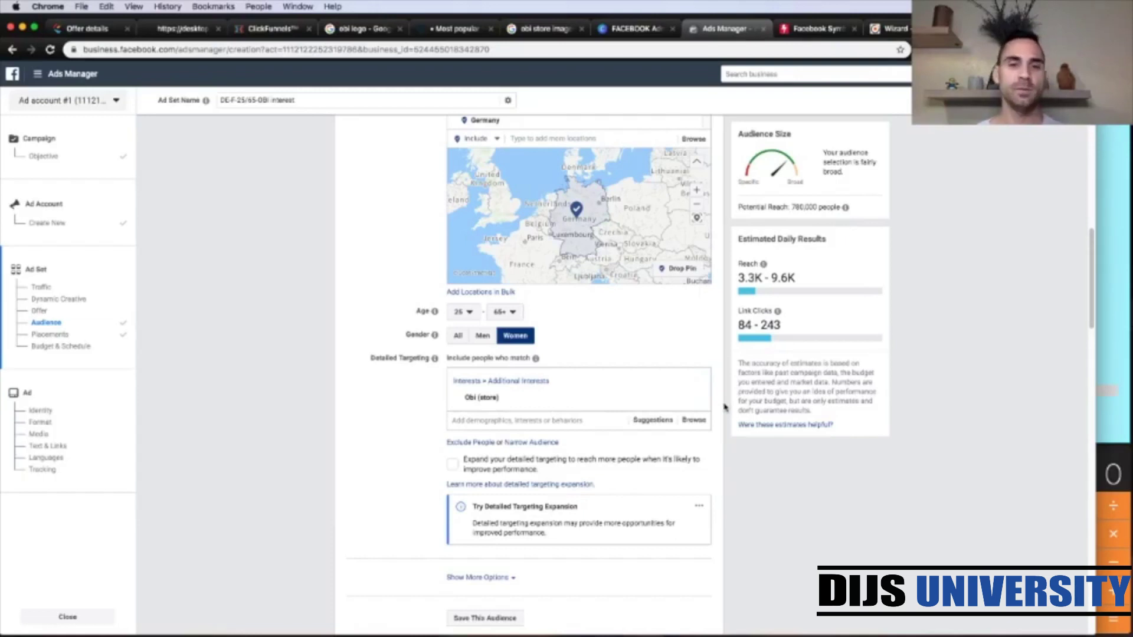
pyautogui.click(481, 335)
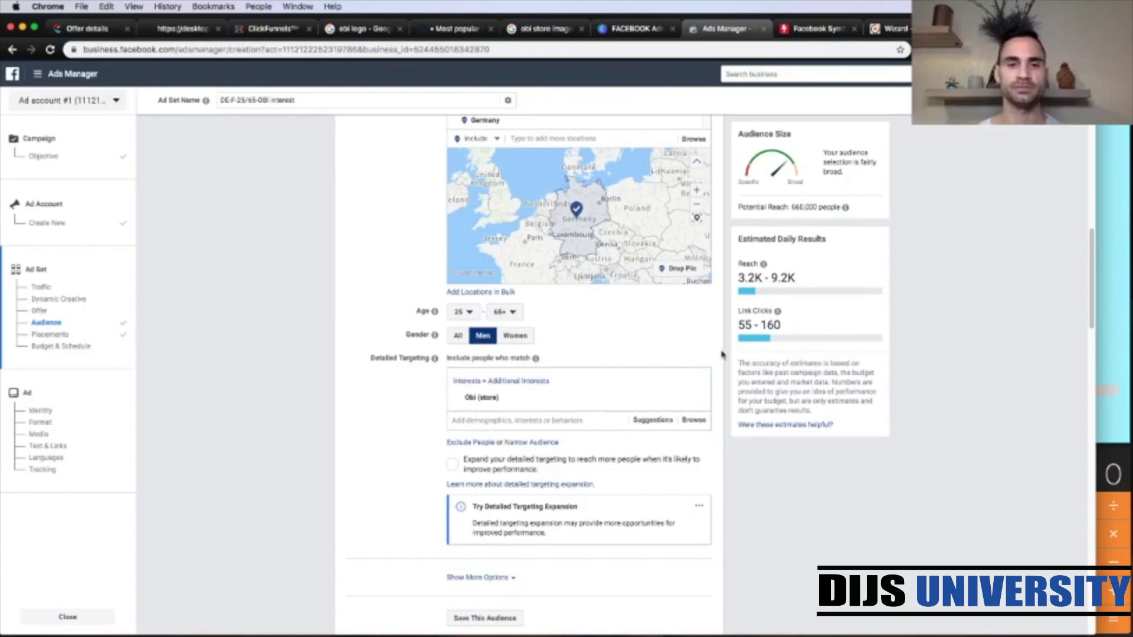
# Step: Set the ad set's optimization for ad delivery to Landing Page Views
pyautogui.scroll(-15, 724, 372)
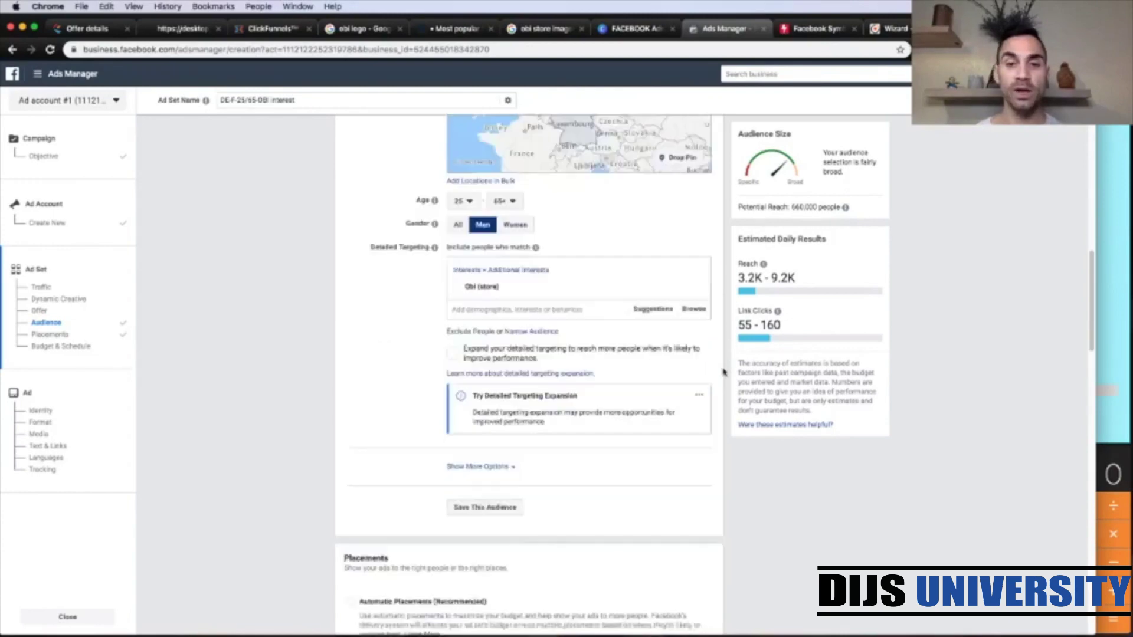
pyautogui.scroll(-8, 723, 368)
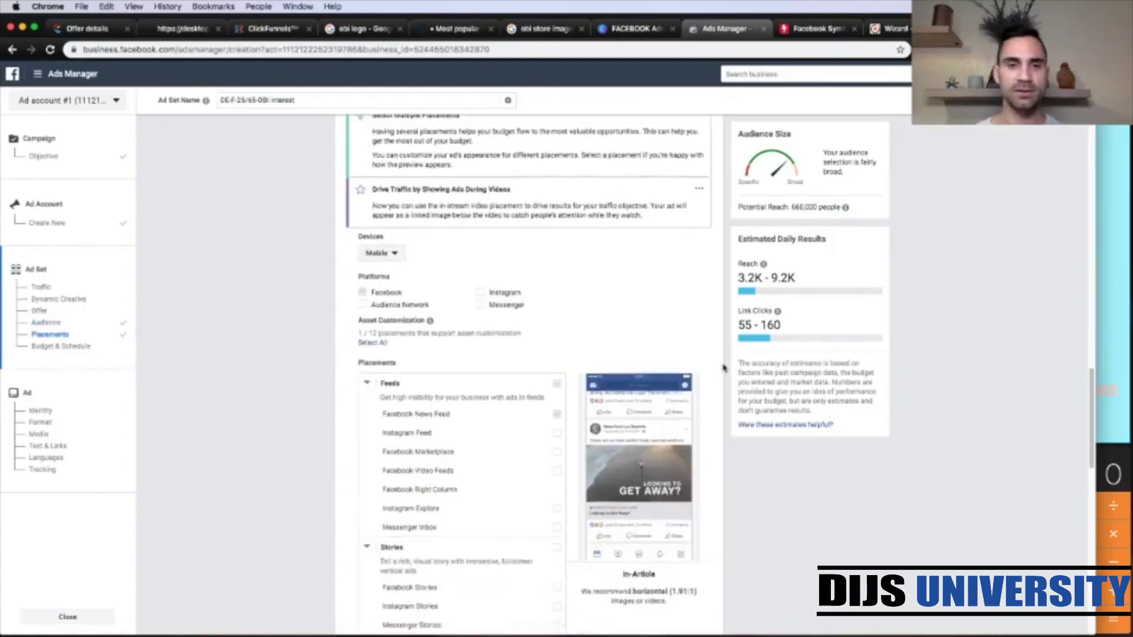
pyautogui.scroll(-7, 724, 368)
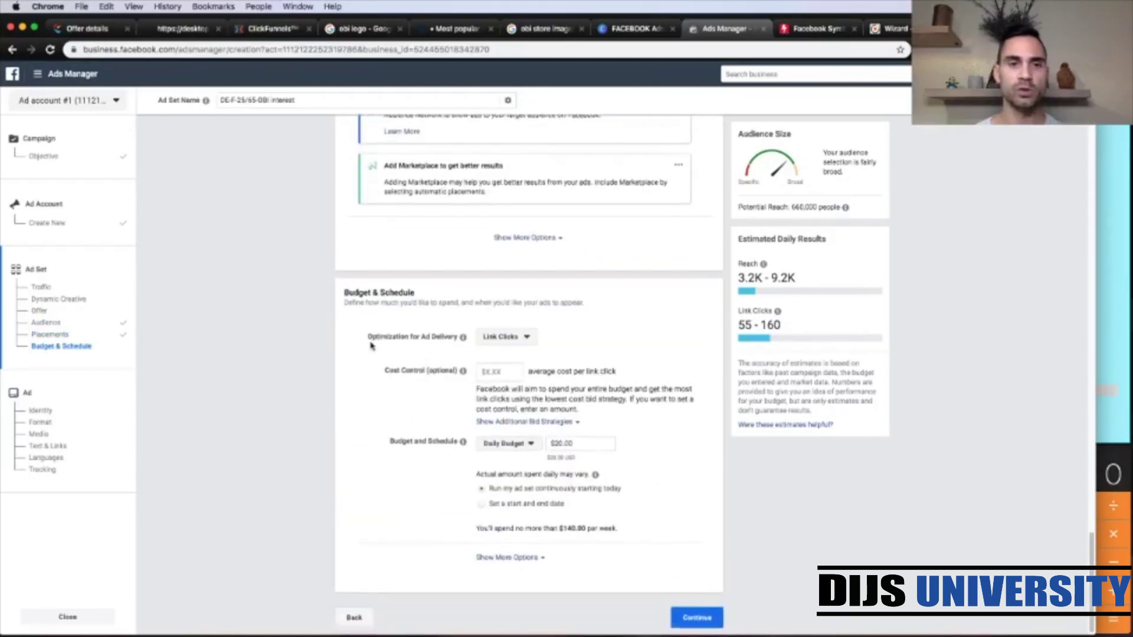
pyautogui.click(520, 338)
pyautogui.click(530, 368)
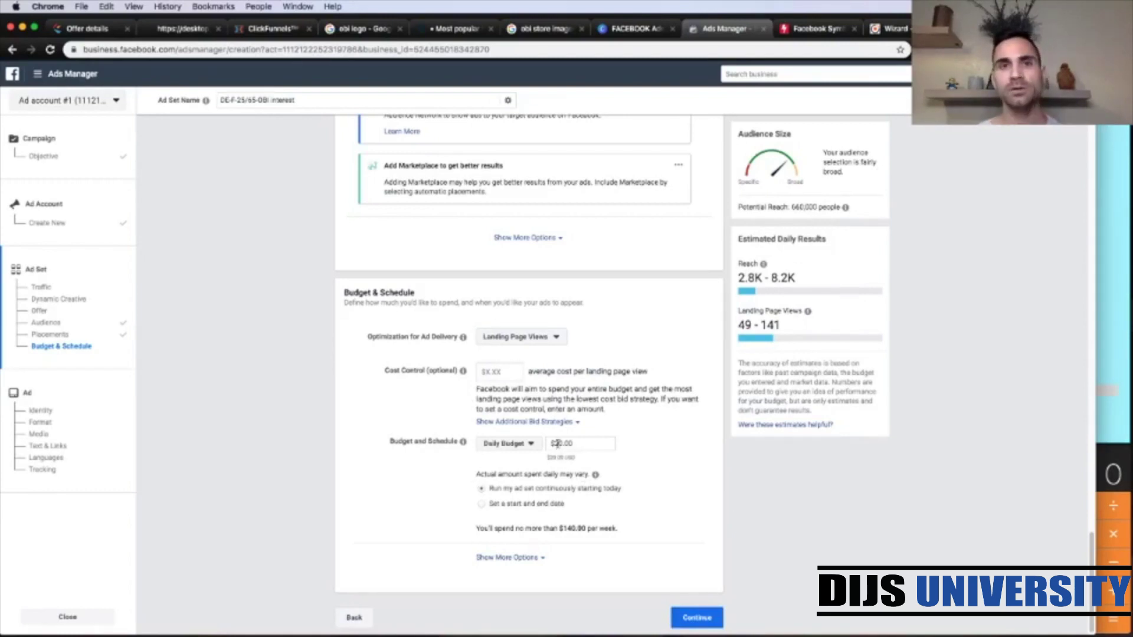
# Step: Switch to Calculator, multiply 2.4 by 3, and return to the ad set in Chrome
pyautogui.click(1110, 461)
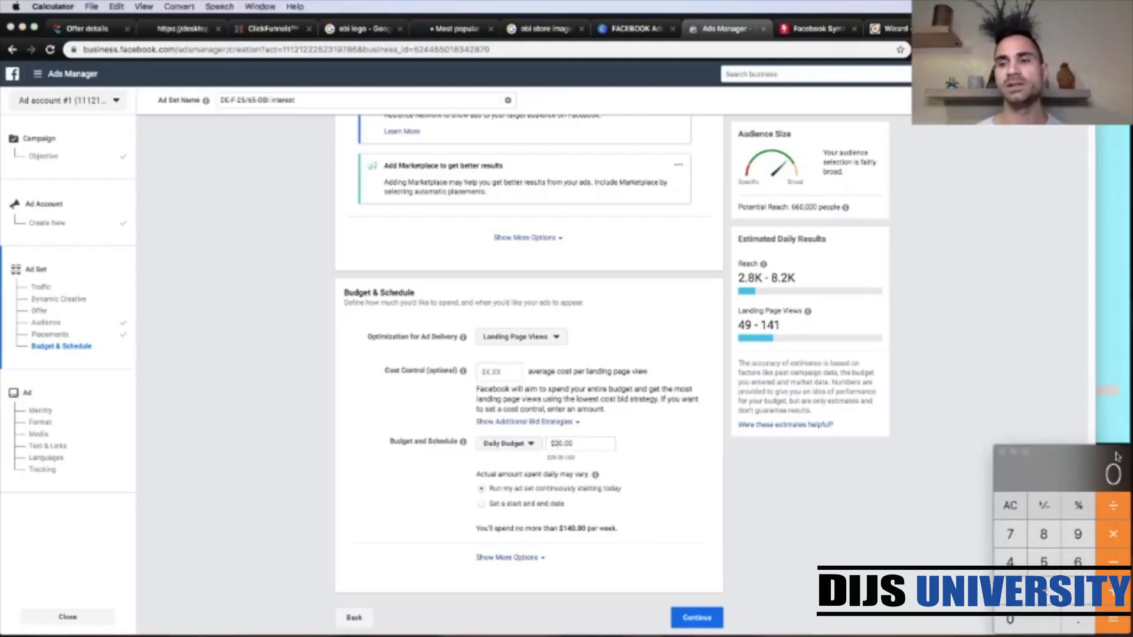
pyautogui.click(1050, 592)
pyautogui.click(1079, 619)
pyautogui.click(1021, 563)
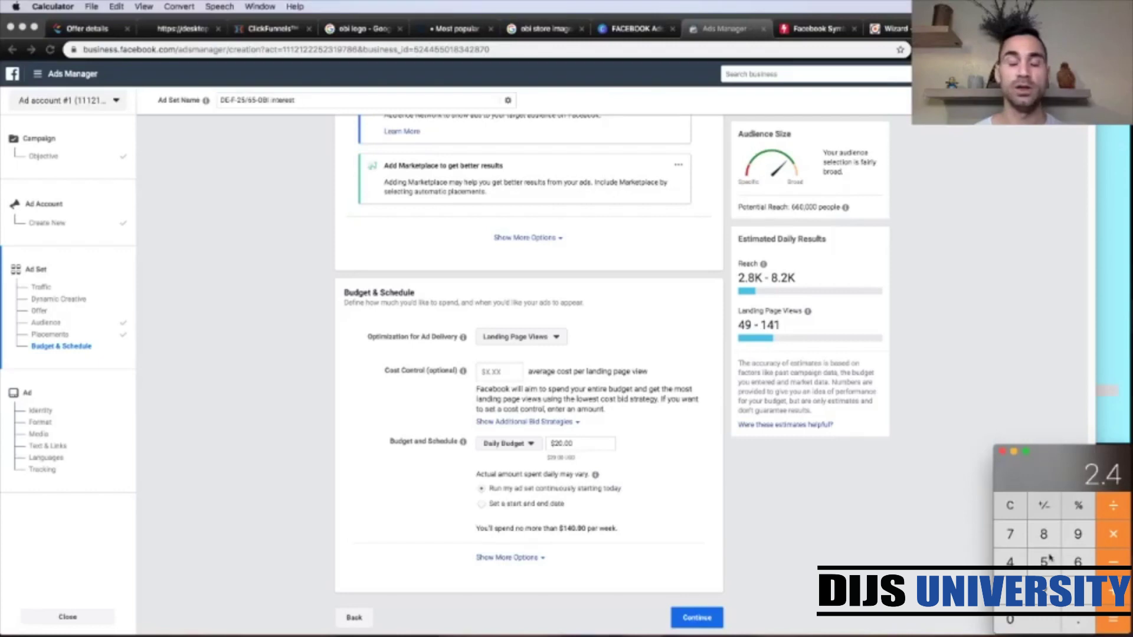
pyautogui.click(1104, 535)
pyautogui.click(1079, 590)
pyautogui.click(1108, 619)
pyautogui.click(792, 510)
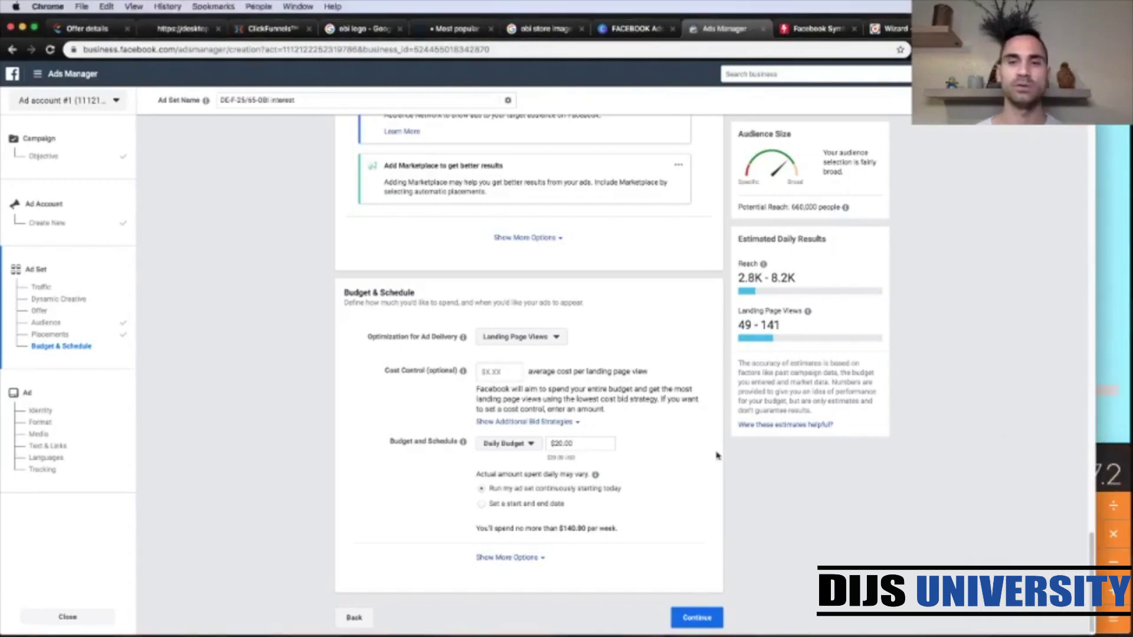
# Step: Set the ad set's daily budget to $7.20
pyautogui.click(559, 443)
pyautogui.tripleClick(559, 443)
pyautogui.write('7')
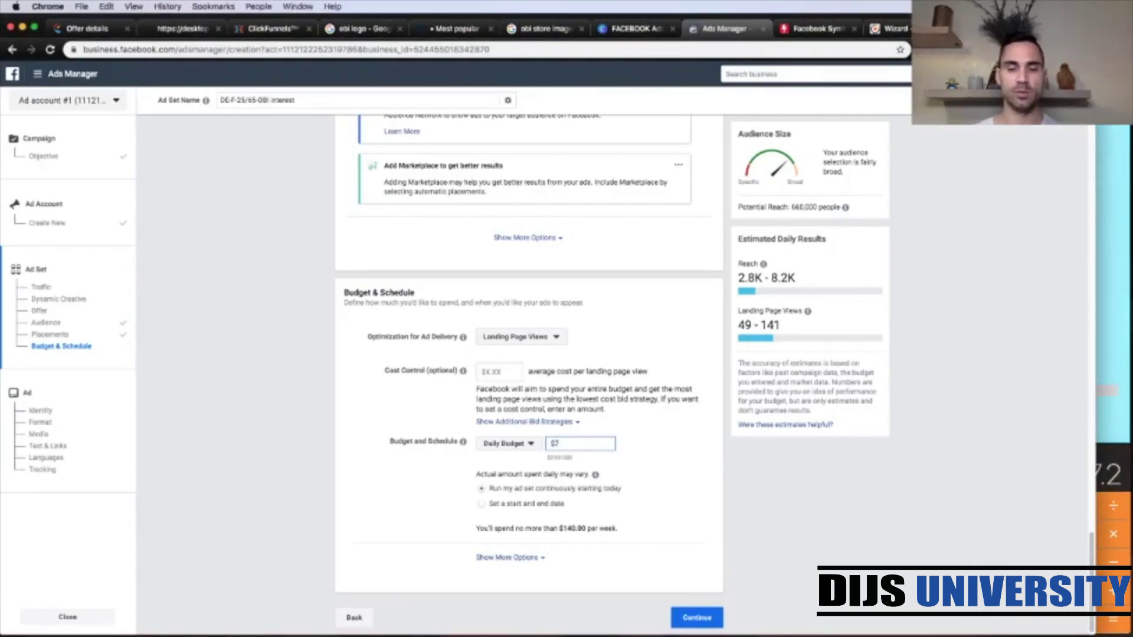
pyautogui.write('.2')
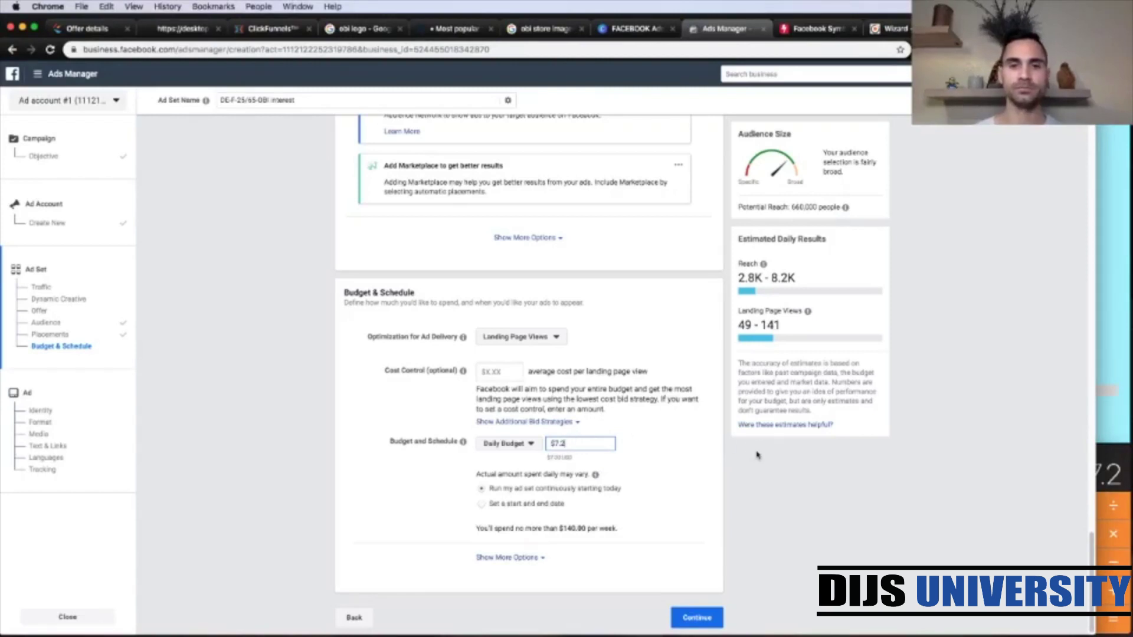
pyautogui.click(757, 455)
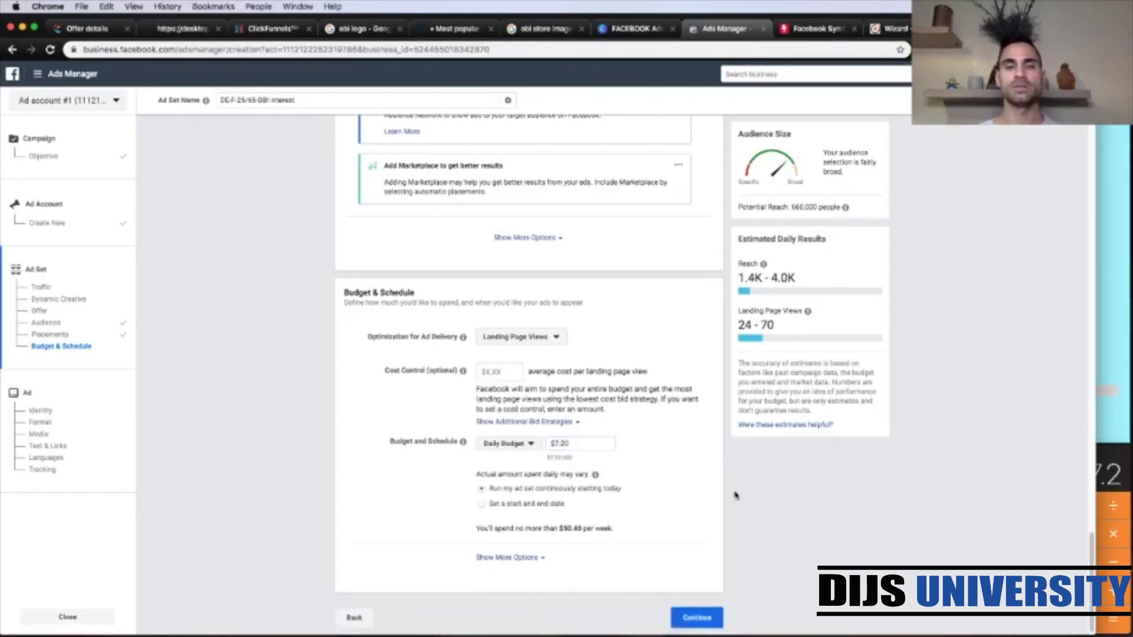
# Step: Schedule the ad set with a start and end date, starting Sep 16, 2019 at 12:01 AM
pyautogui.click(483, 506)
pyautogui.click(574, 530)
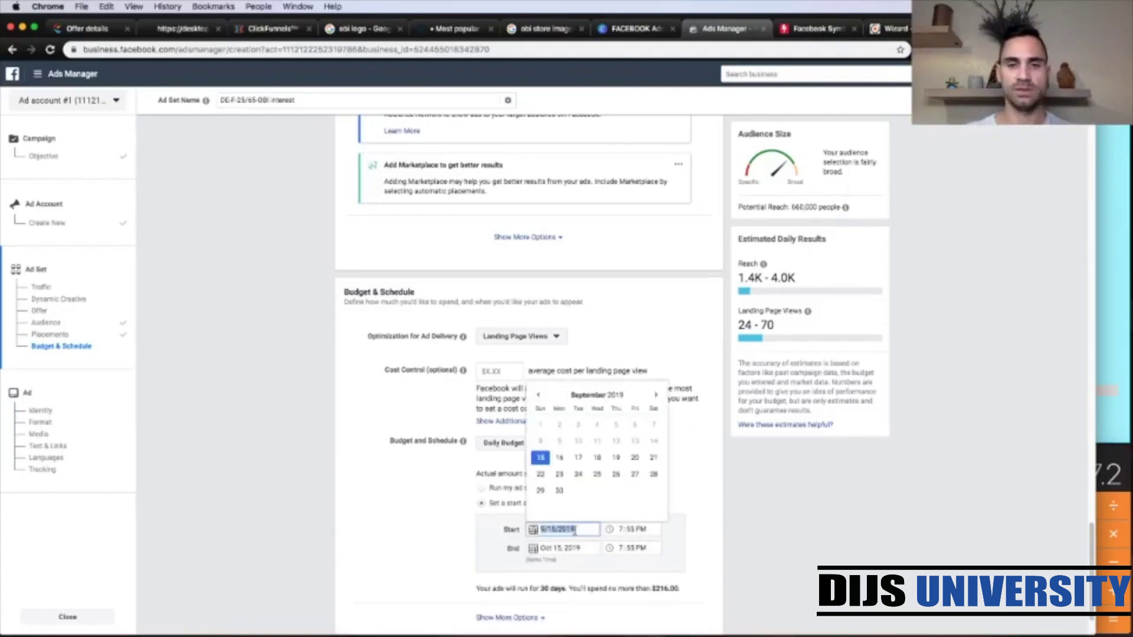
pyautogui.click(560, 458)
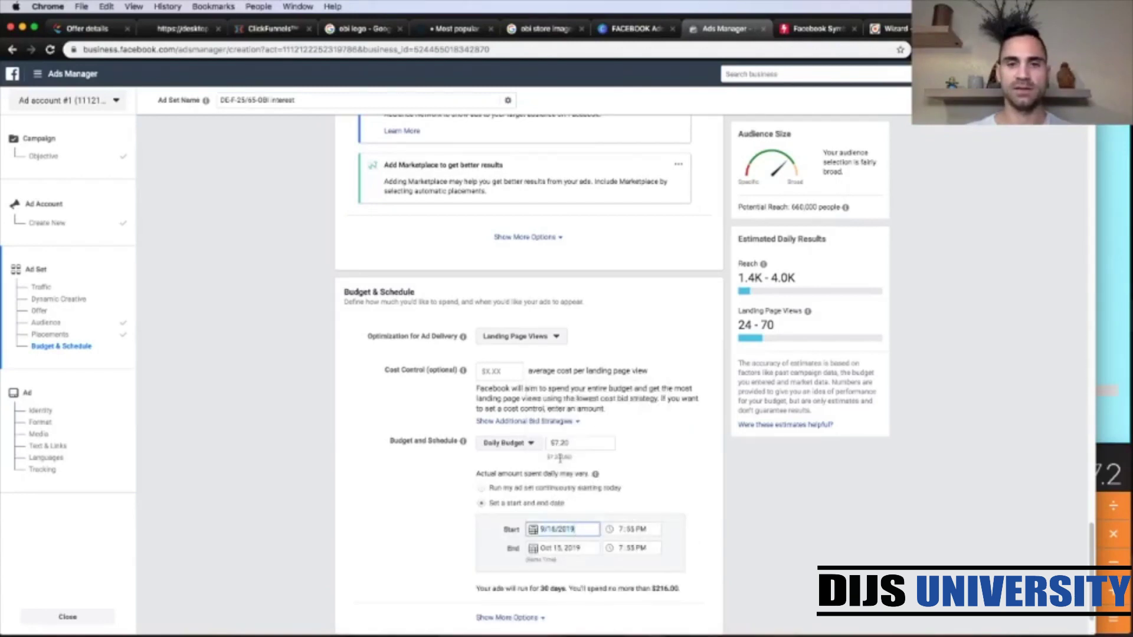
pyautogui.click(622, 530)
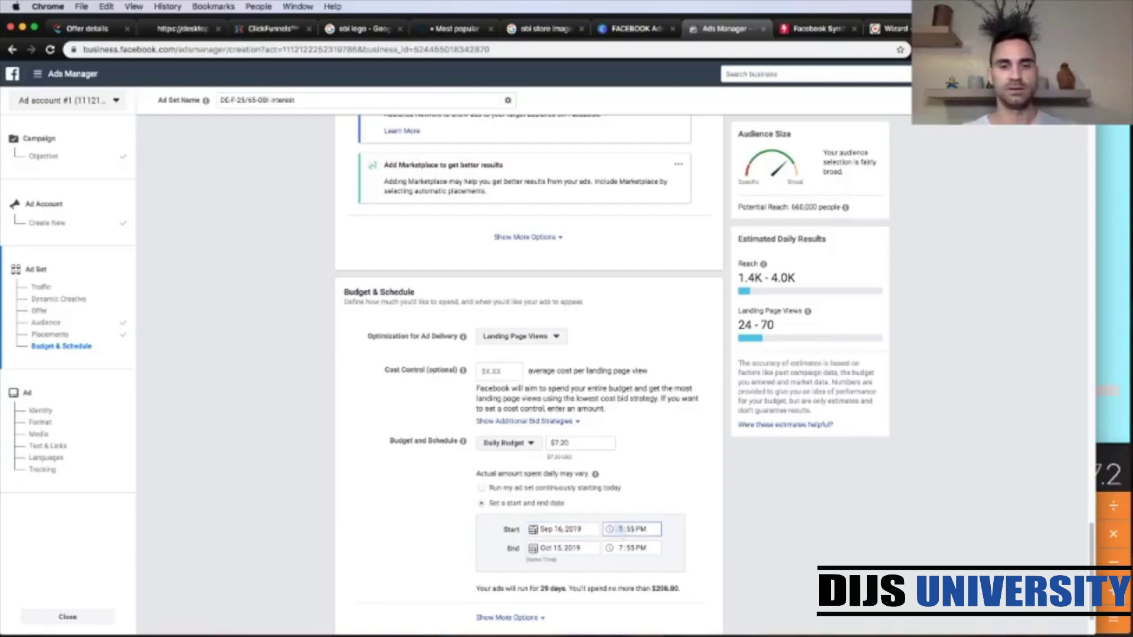
pyautogui.write('12:')
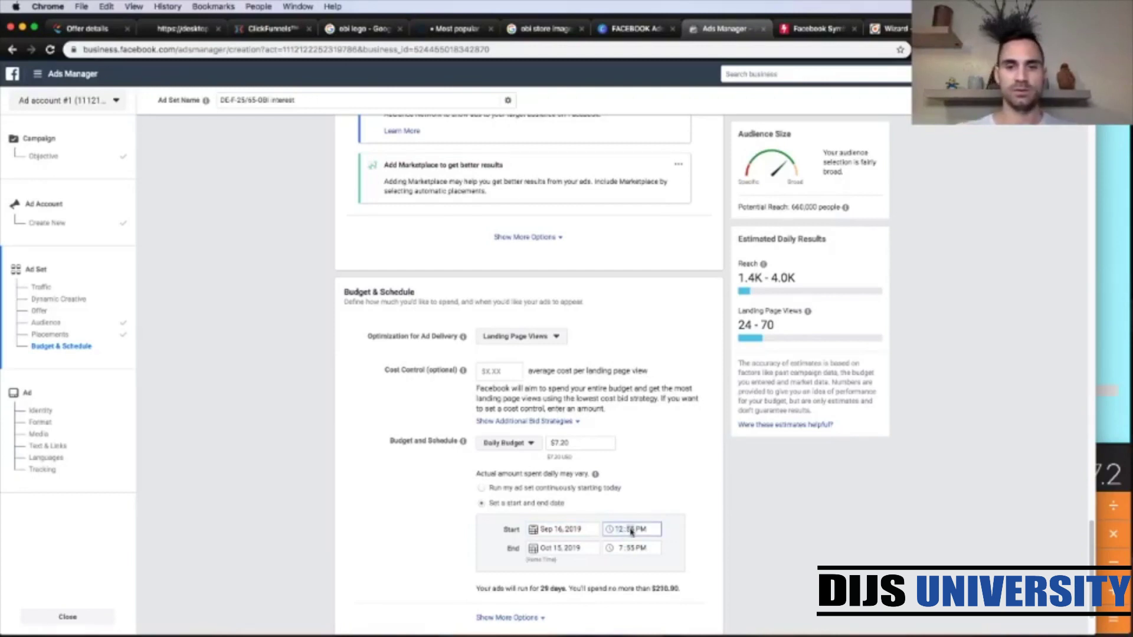
pyautogui.write('01')
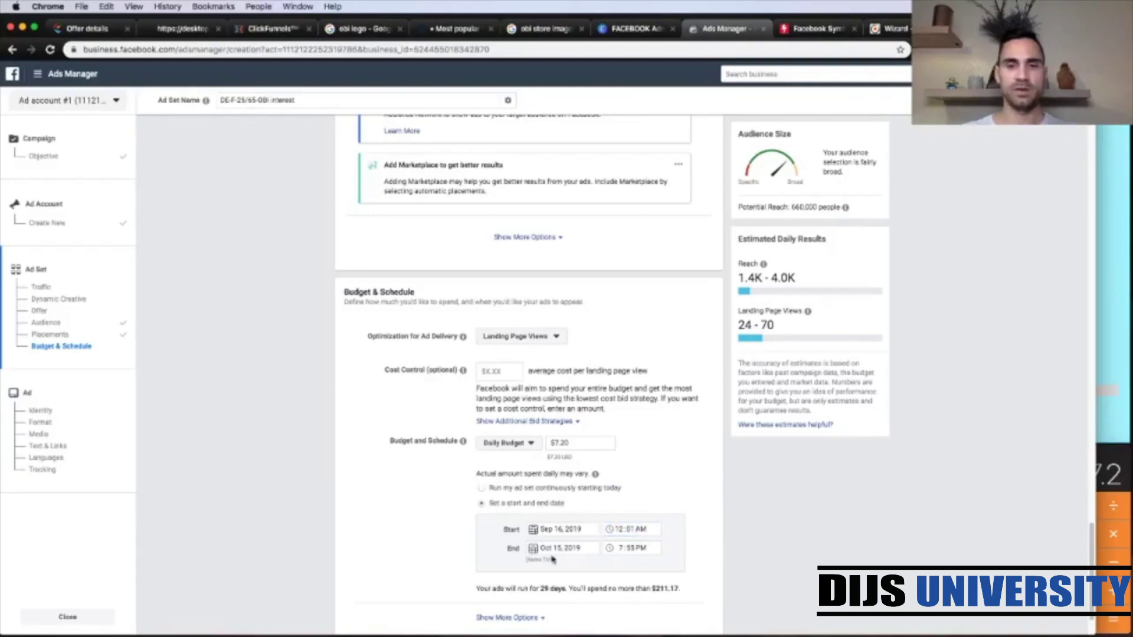
# Step: Set the ad set's end date to Dec 31, 2019
pyautogui.click(553, 549)
pyautogui.click(656, 414)
pyautogui.click(656, 414)
pyautogui.click(578, 510)
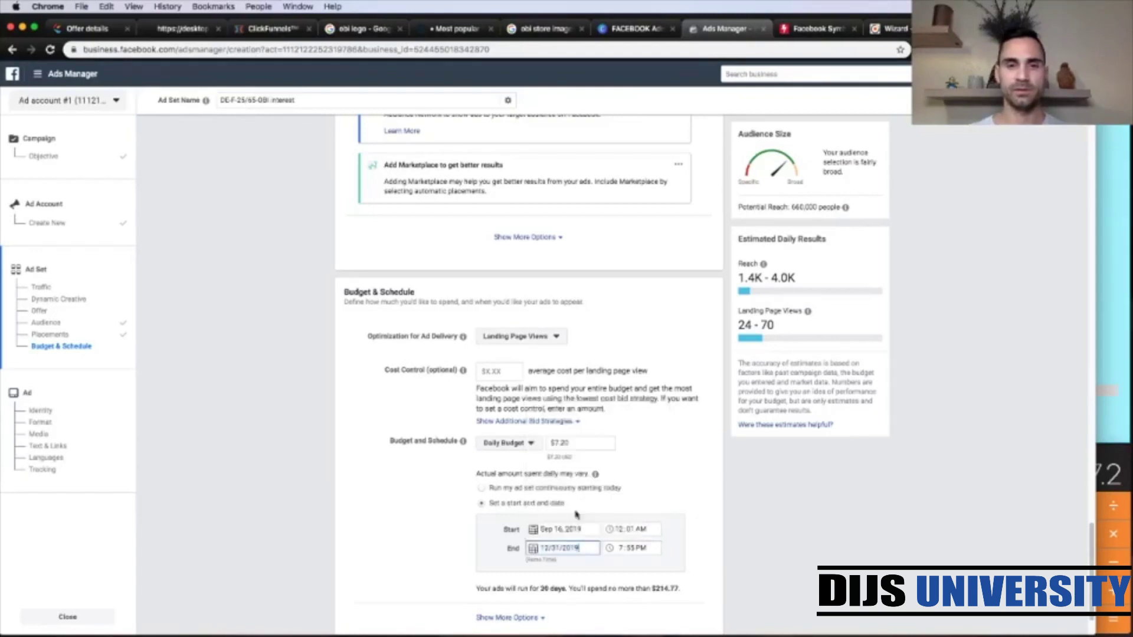
pyautogui.click(728, 547)
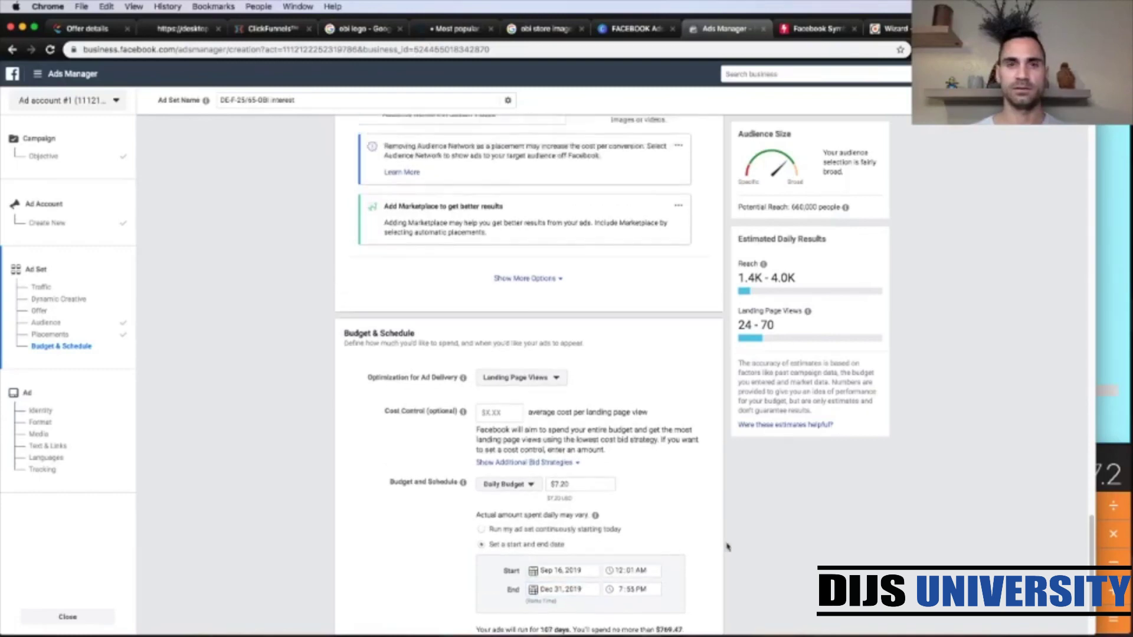
# Step: Set the audience's gender to Women and continue to the ad setup
pyautogui.scroll(-2, 728, 547)
pyautogui.scroll(10, 727, 547)
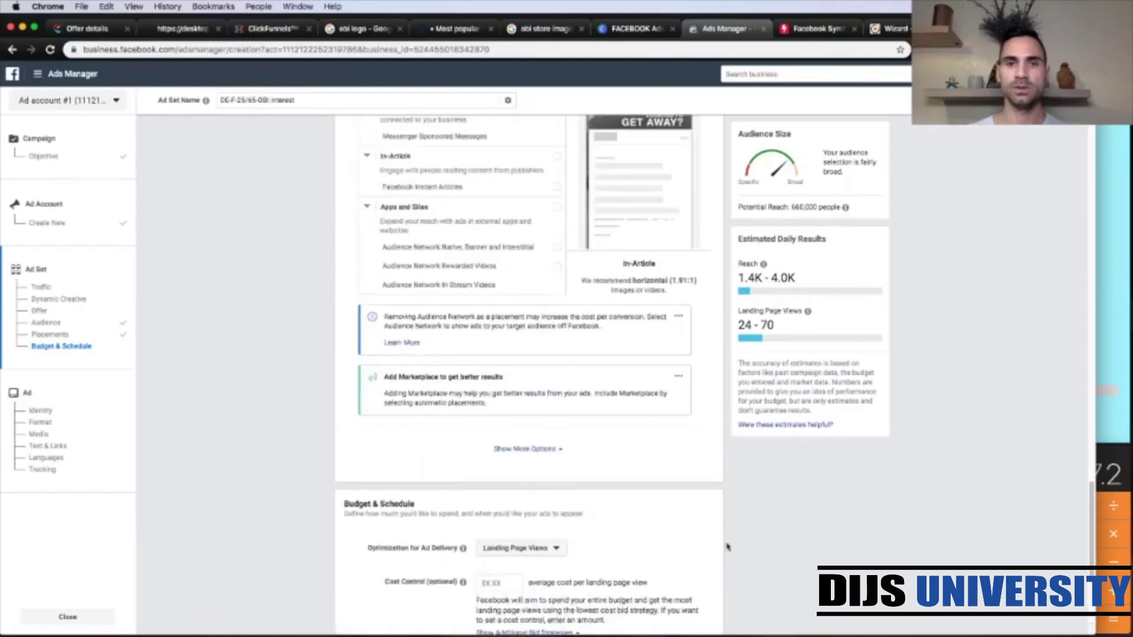
pyautogui.scroll(10, 727, 548)
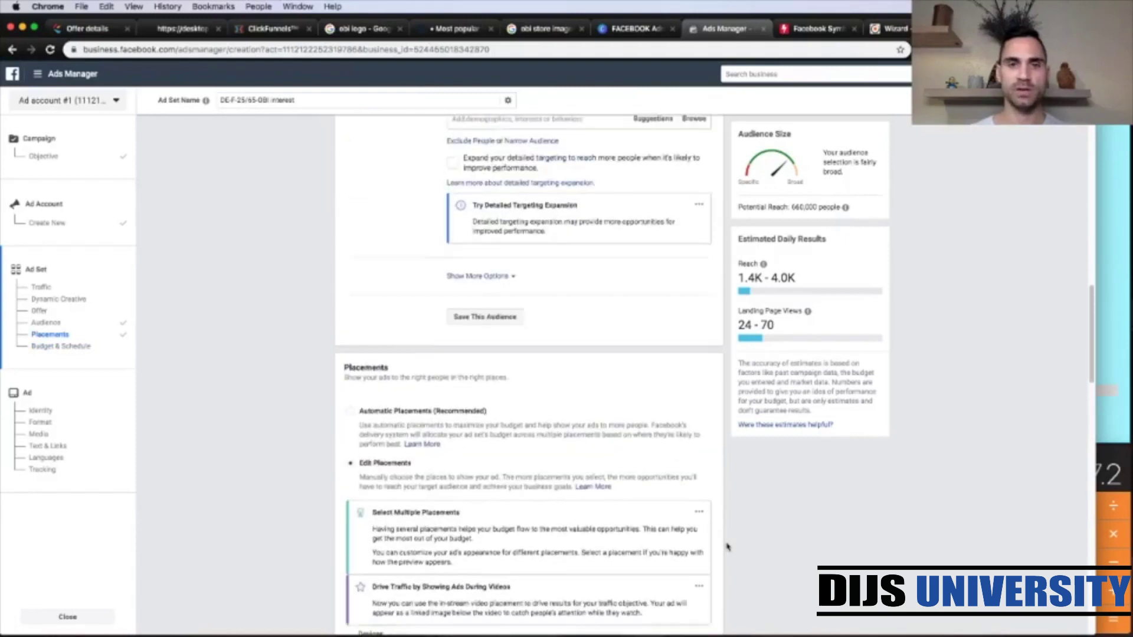
pyautogui.scroll(-1, 728, 547)
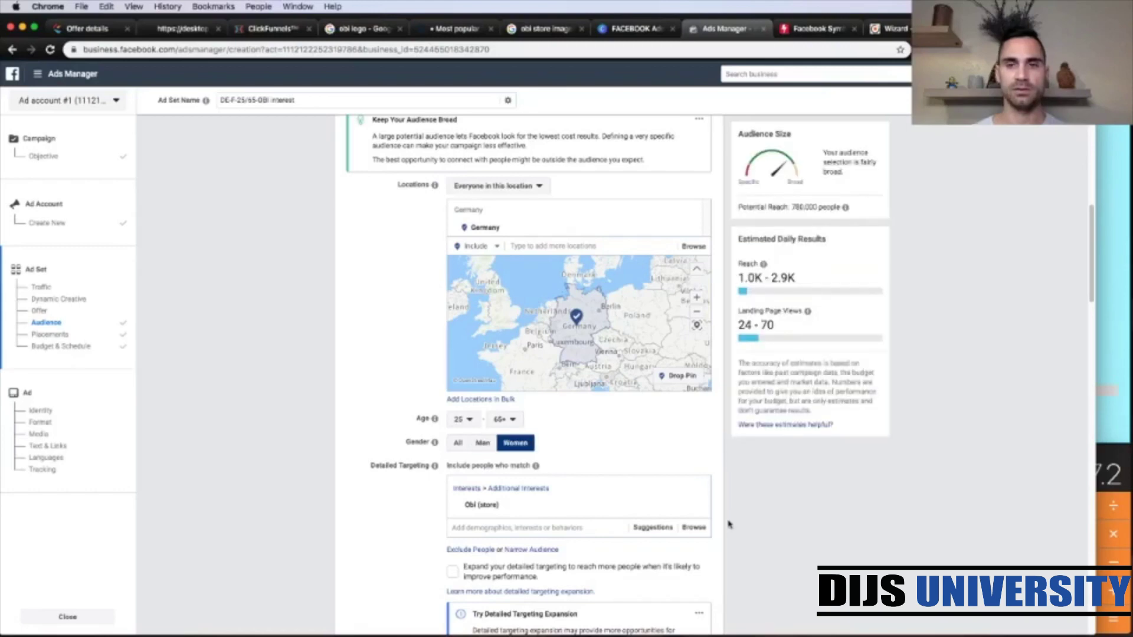
pyautogui.scroll(-10, 729, 524)
pyautogui.scroll(-15, 729, 524)
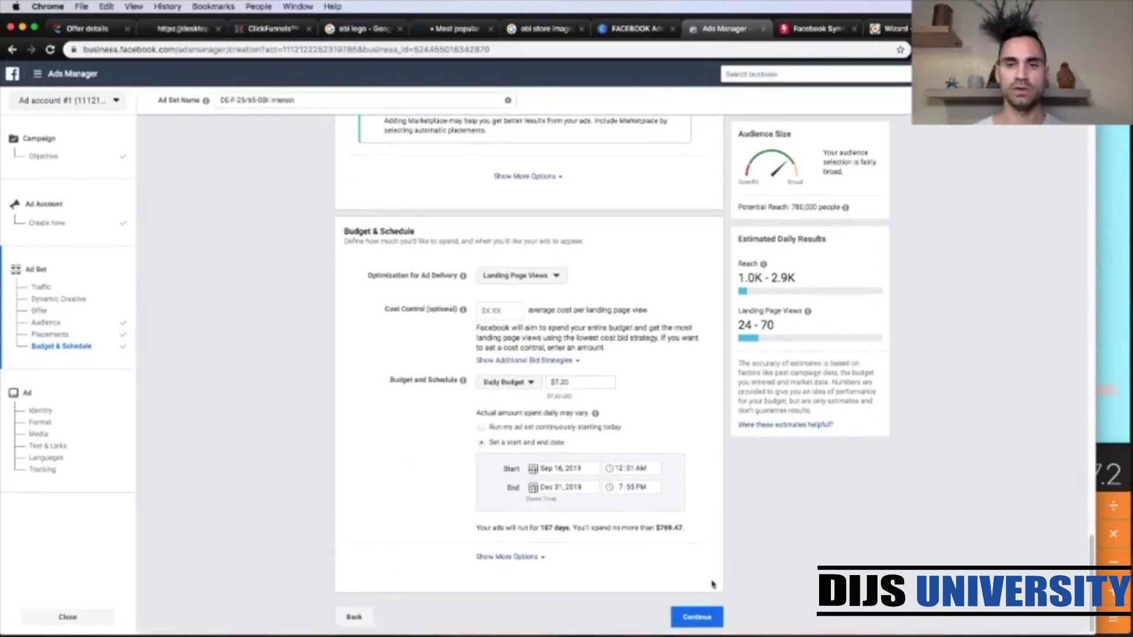
pyautogui.click(704, 616)
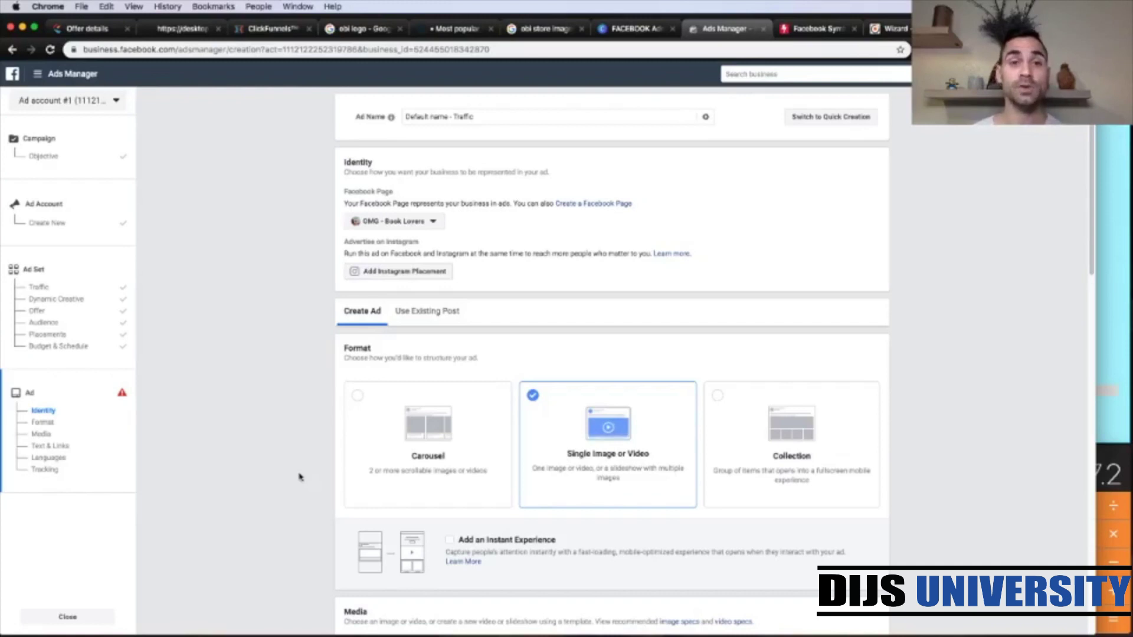
# Step: Name the ad adset1
pyautogui.tripleClick(460, 116)
pyautogui.write('adset1')
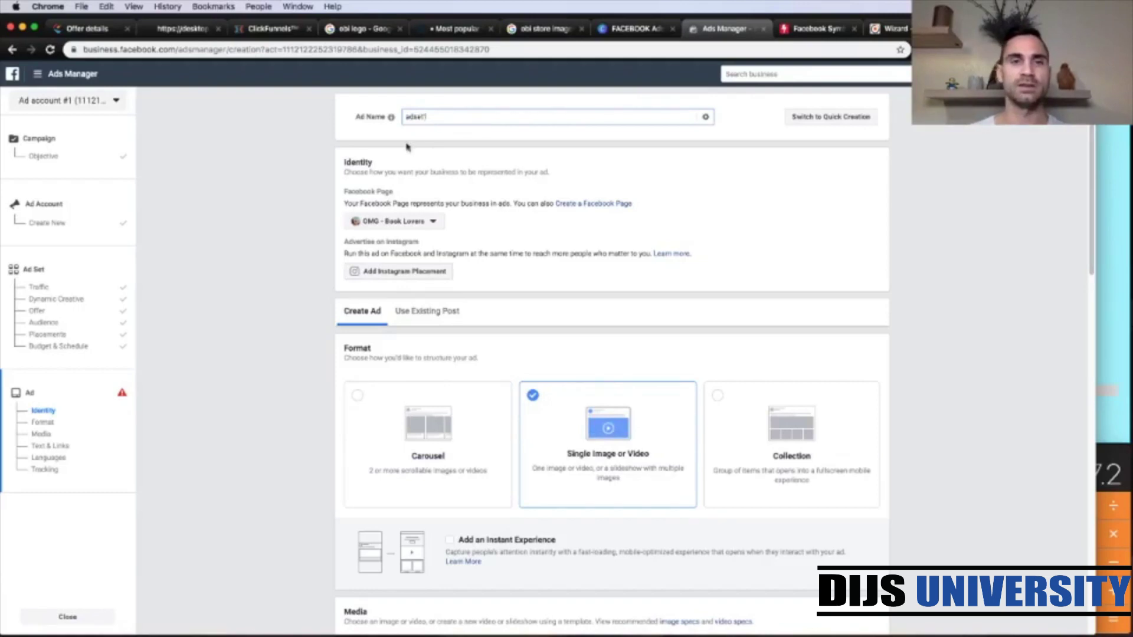
pyautogui.press('super+a')
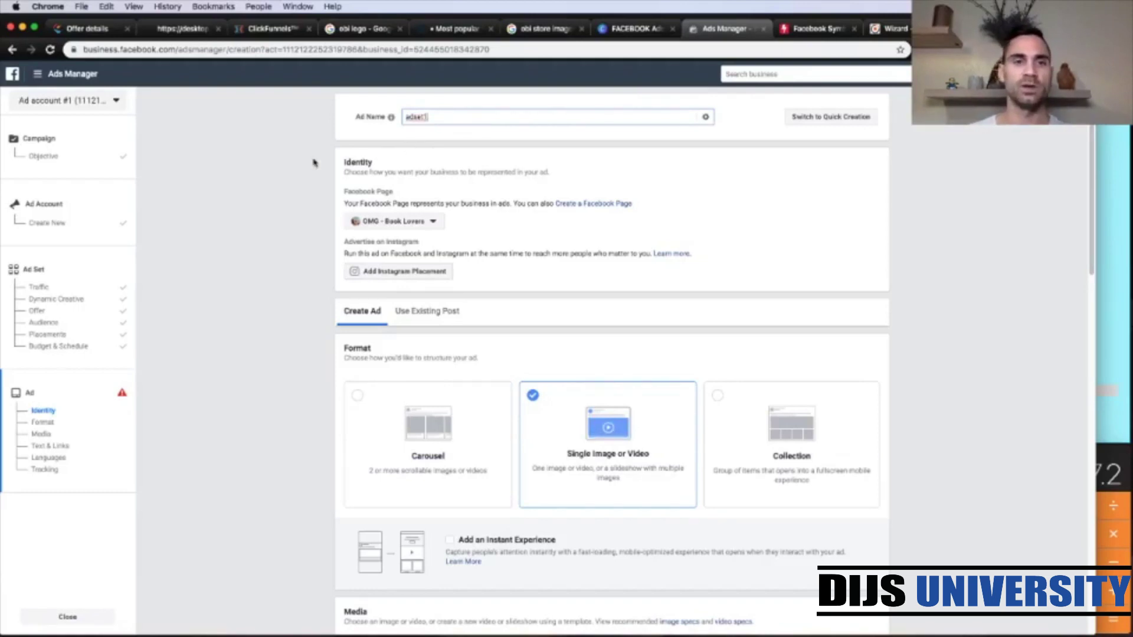
pyautogui.click(313, 191)
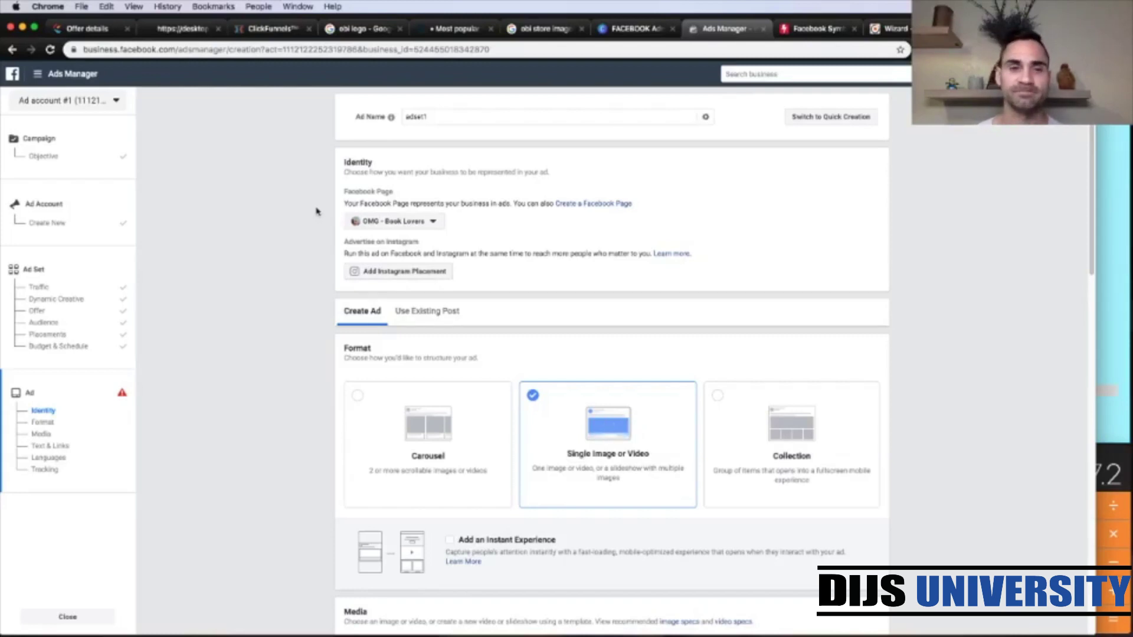
pyautogui.scroll(-5, 319, 312)
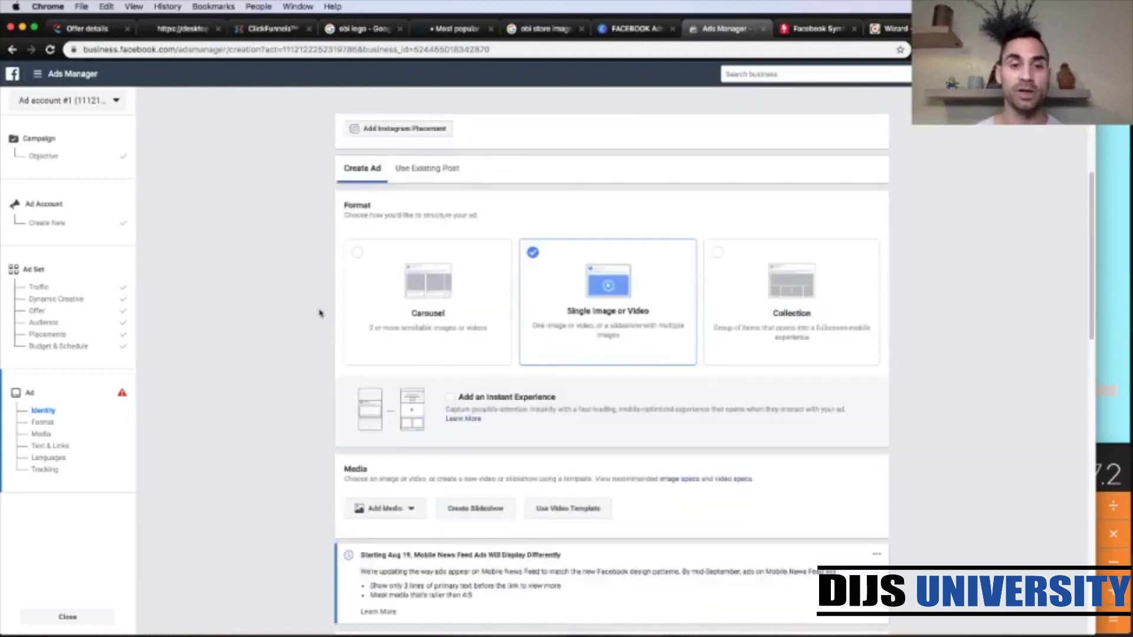
# Step: Upload the images 1.png to 4.png from the Downloads folder and add all four as the ad's media
pyautogui.click(362, 372)
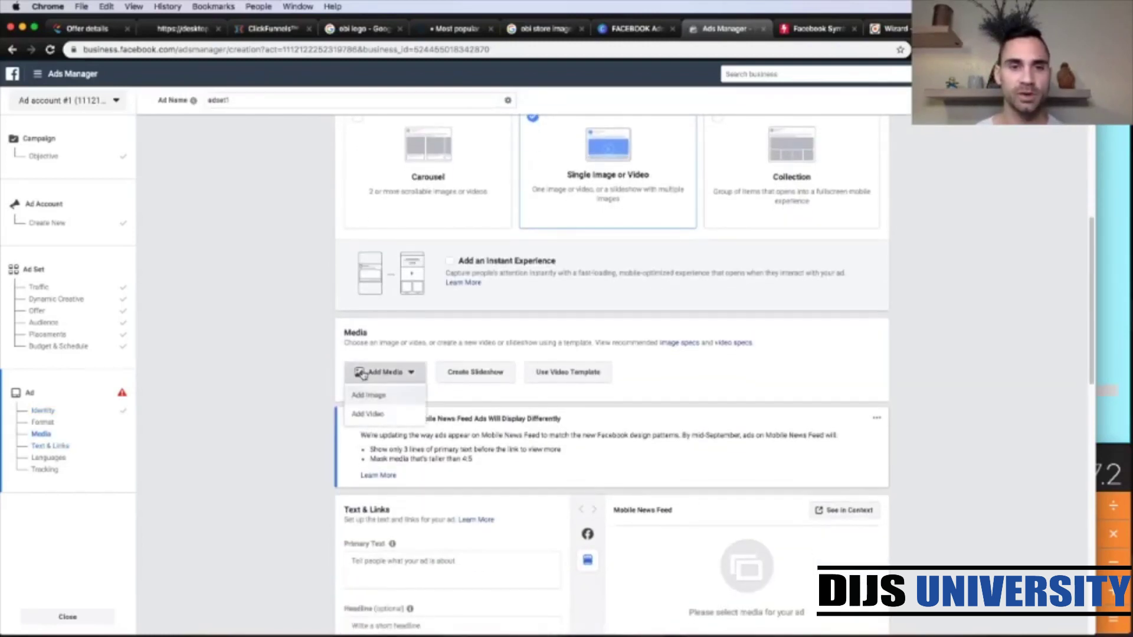
pyautogui.click(364, 396)
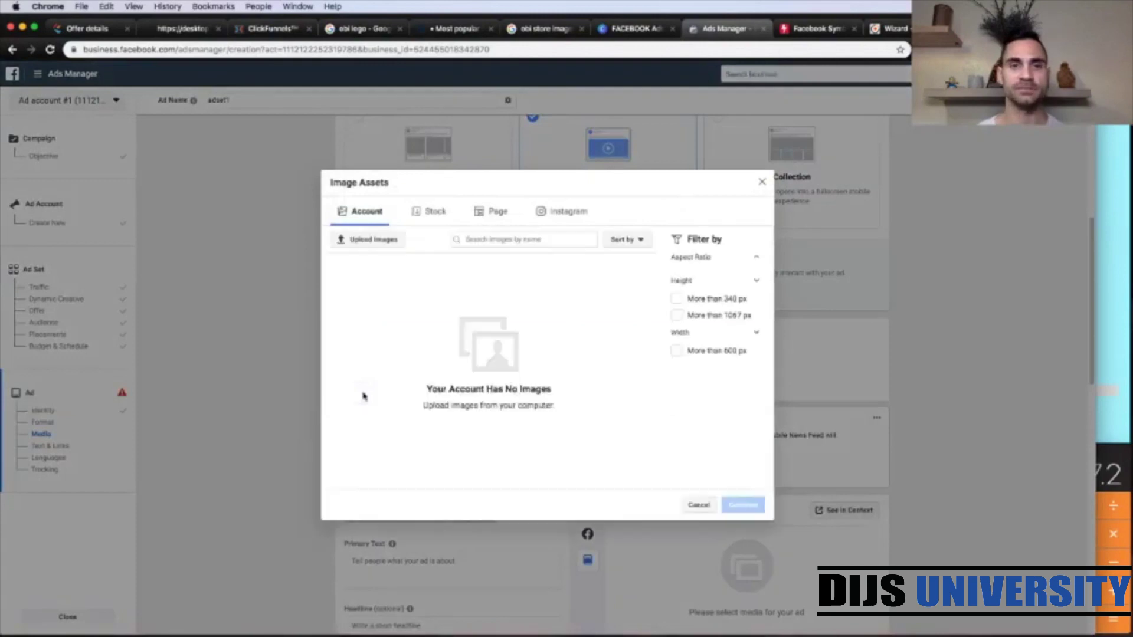
pyautogui.click(357, 241)
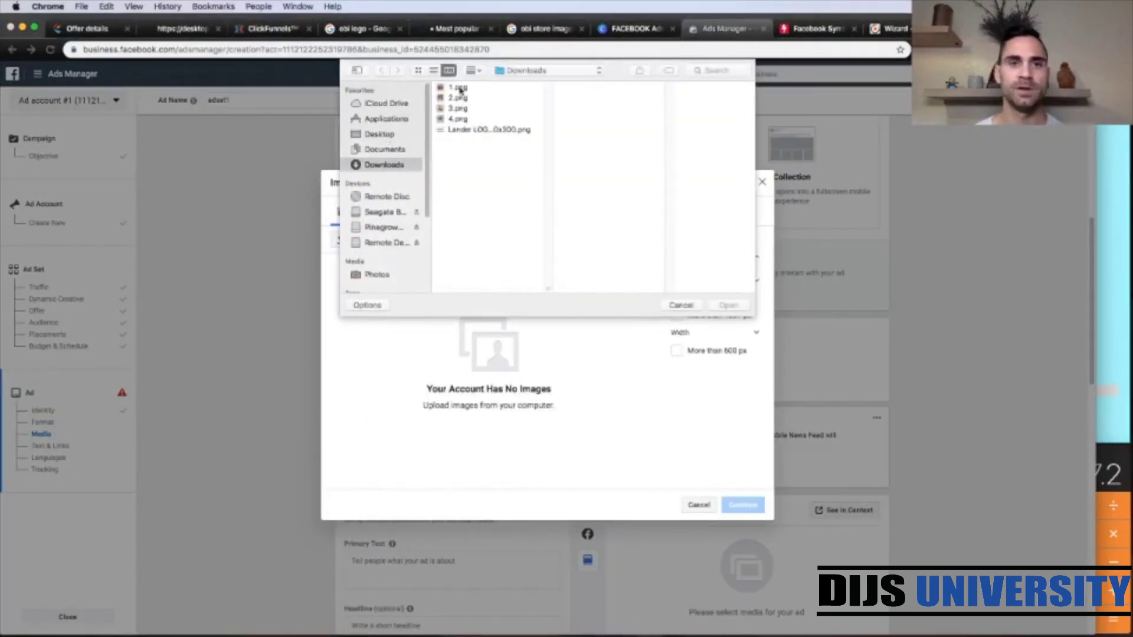
pyautogui.click(460, 88)
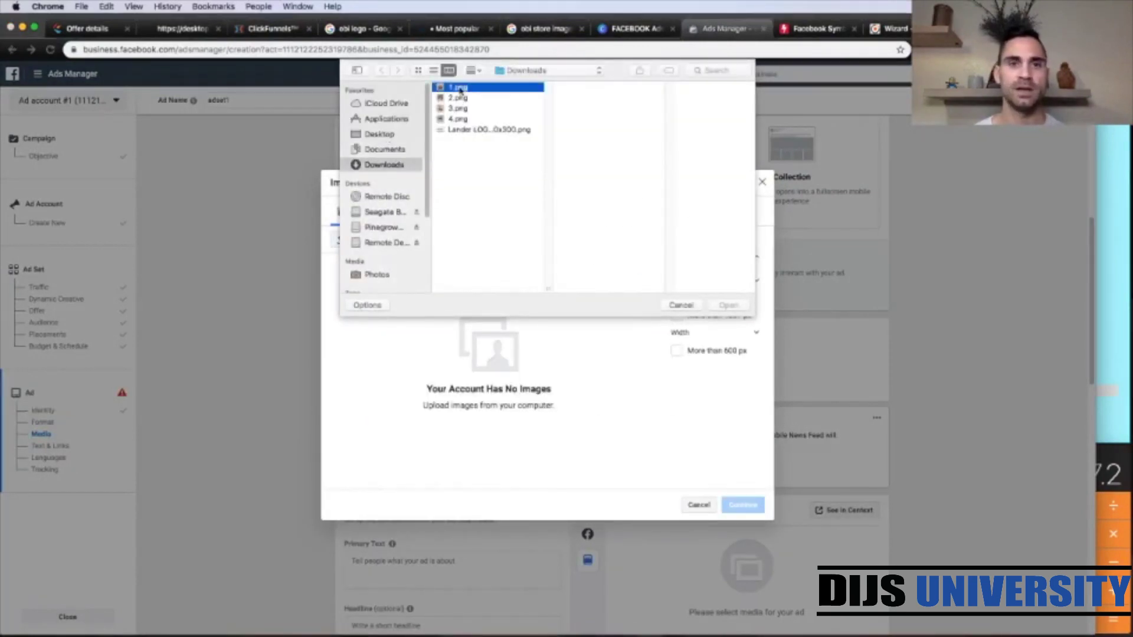
pyautogui.keyDown('shift'); pyautogui.click(458, 119); pyautogui.keyUp('shift')
pyautogui.click(728, 306)
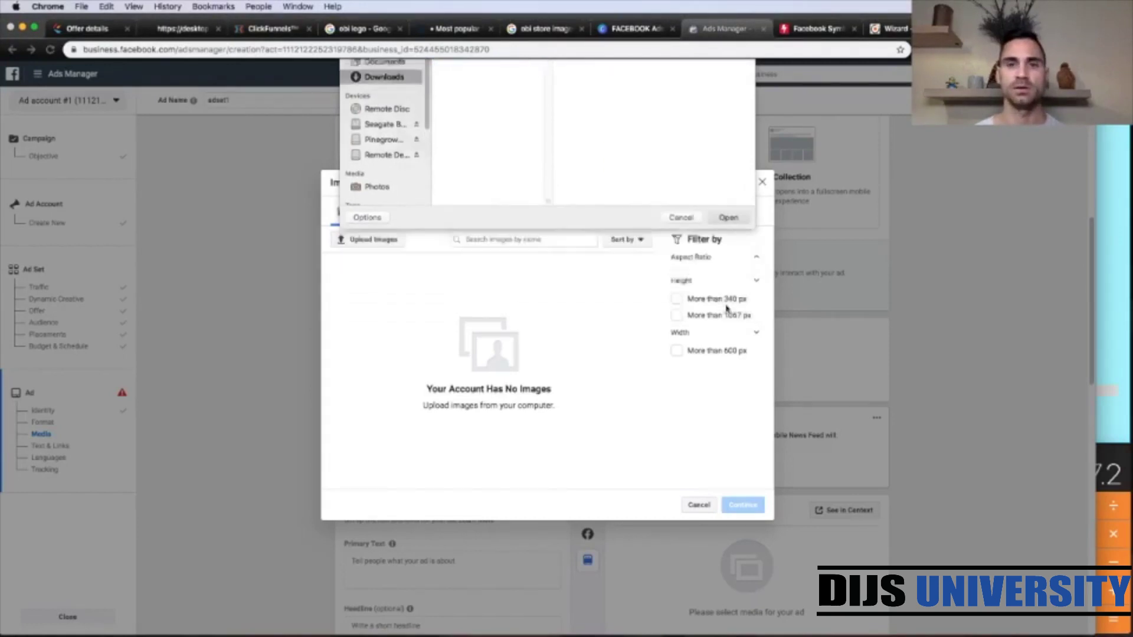
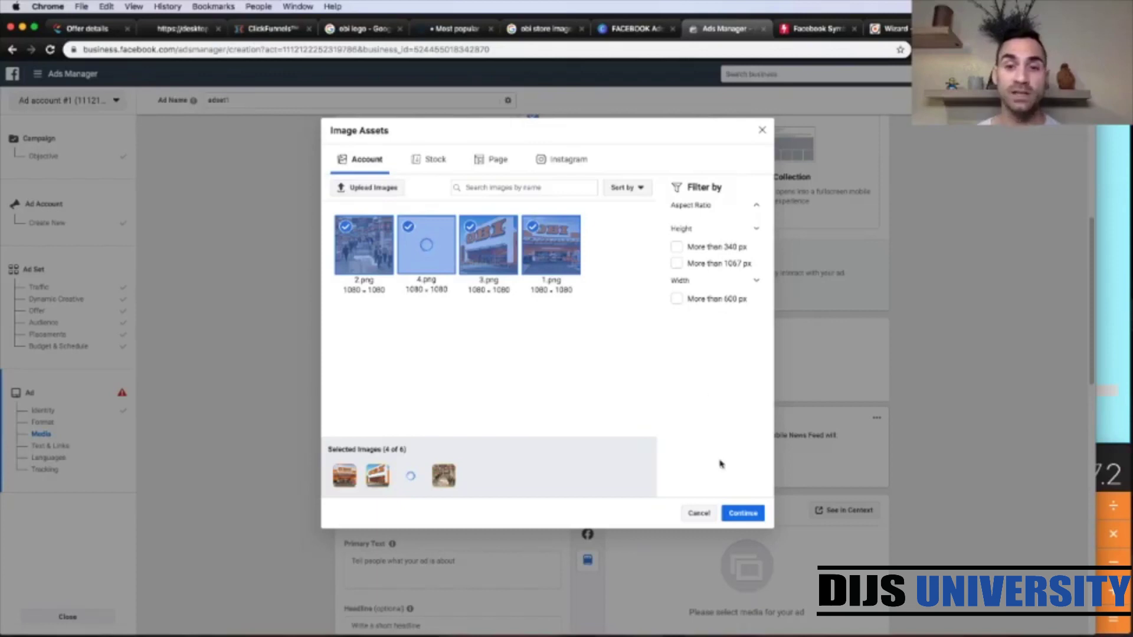
pyautogui.click(737, 512)
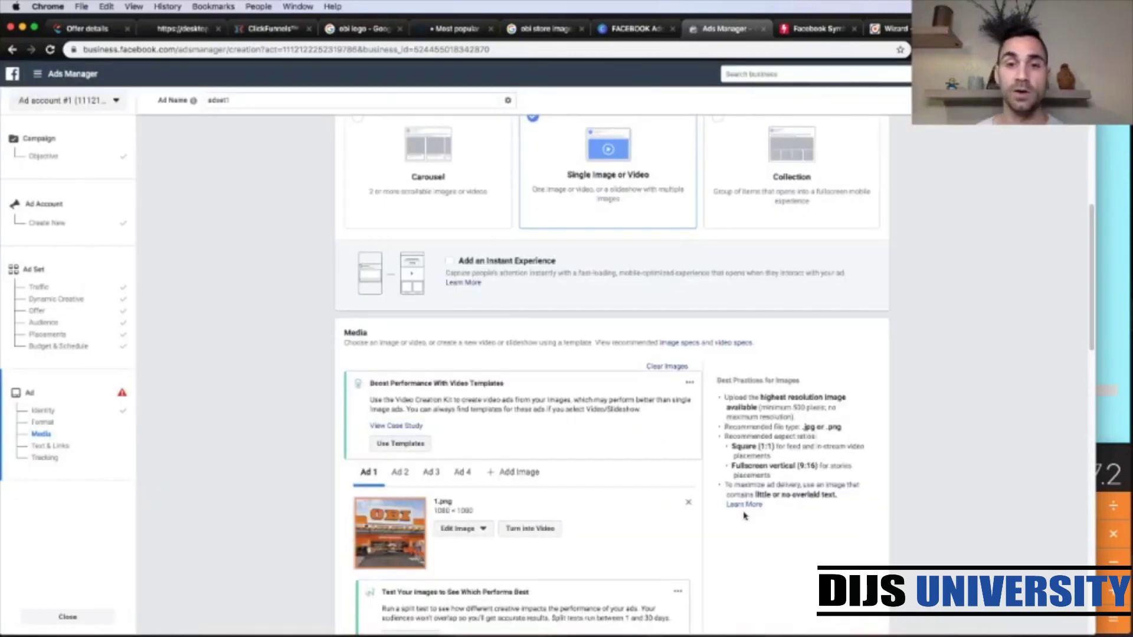
# Step: Set the ad's primary text to "Sie möchten einen 250€ OBI-Gutschein gewinnen! Klicken Sie hier, um an unserem giveaway teilzunehmen!", copied from the Stickies note
pyautogui.scroll(-8, 743, 516)
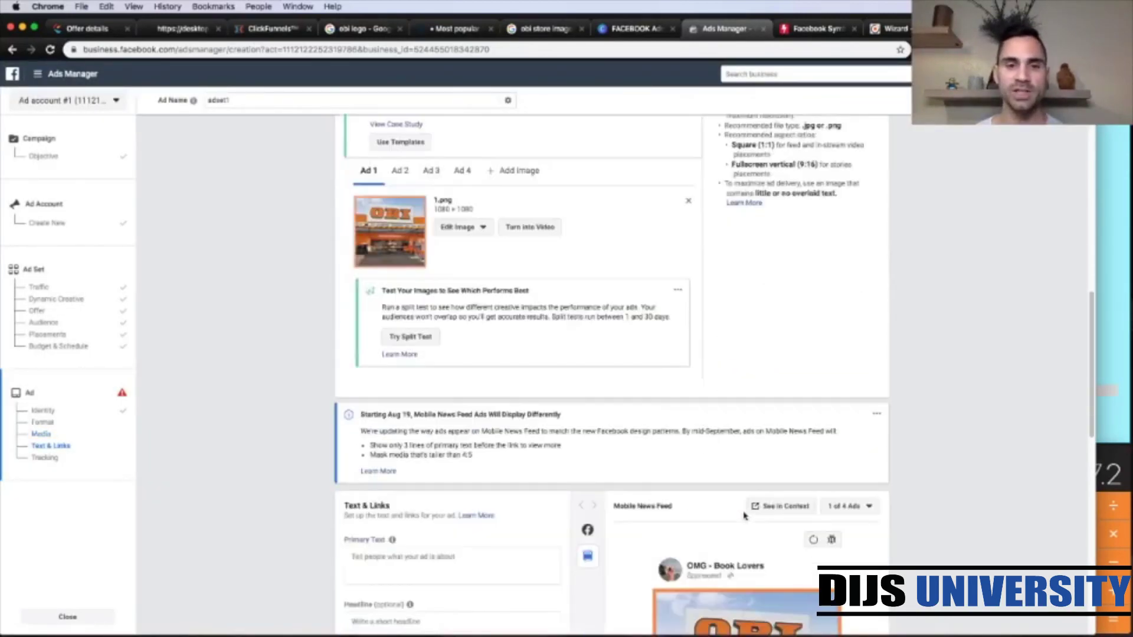
pyautogui.scroll(-3, 743, 515)
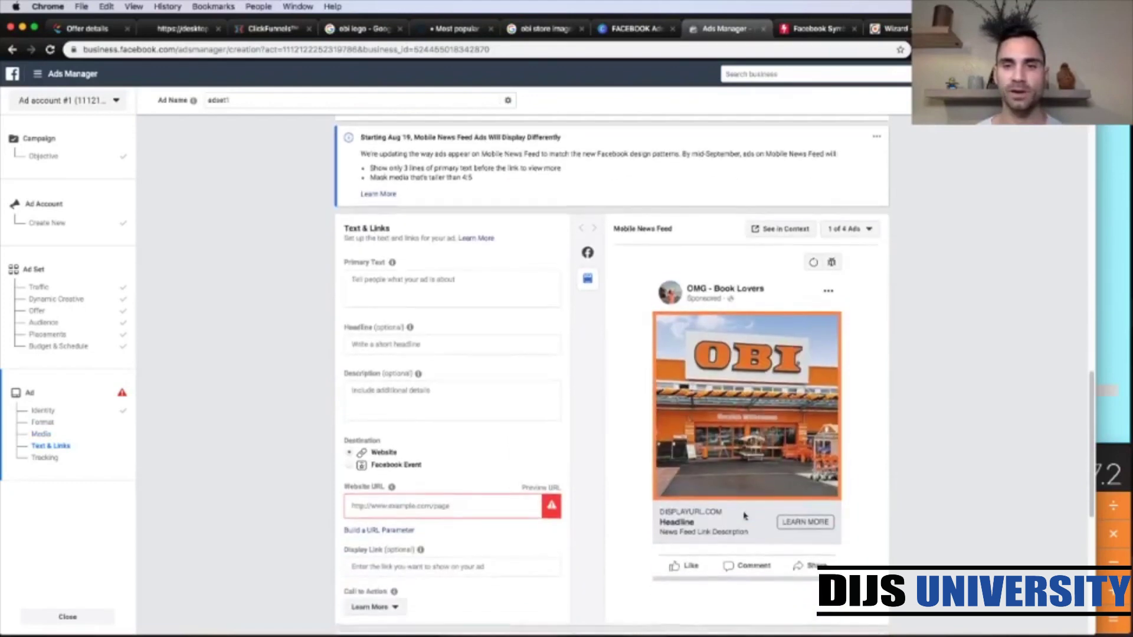
pyautogui.scroll(-1, 744, 516)
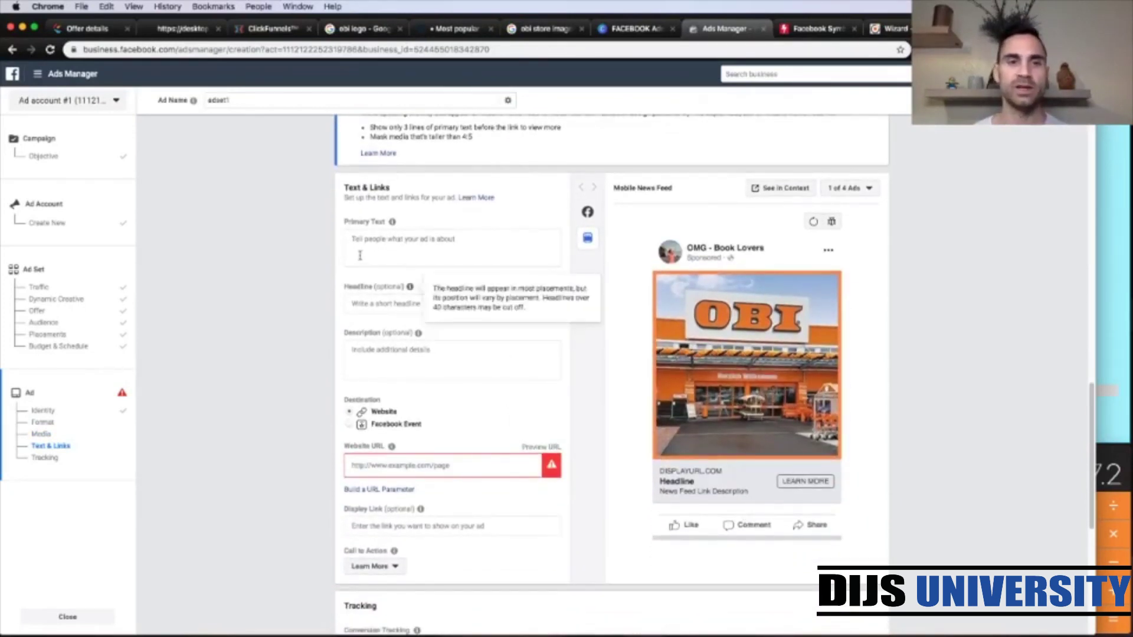
pyautogui.moveTo(388, 222)
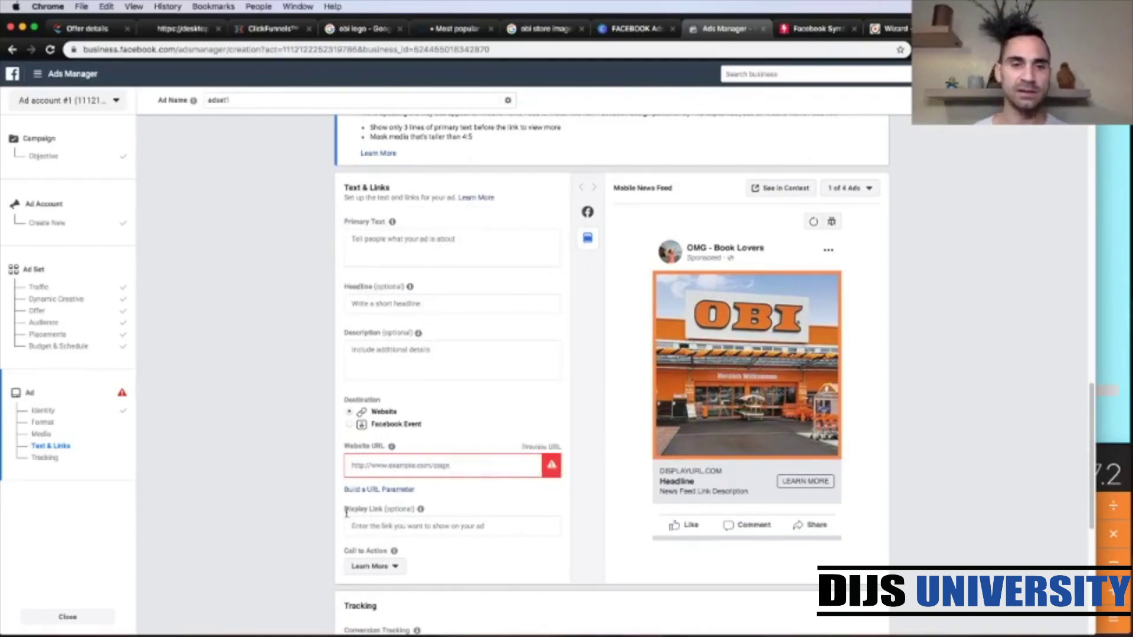
pyautogui.moveTo(364, 511)
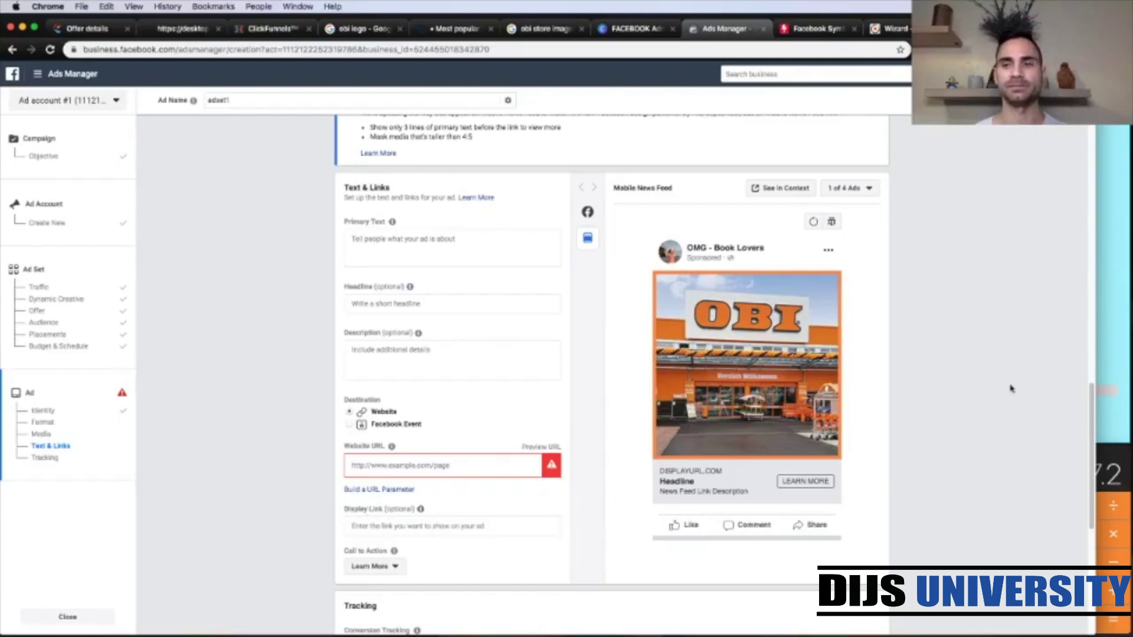
pyautogui.click(1106, 329)
pyautogui.scroll(10, 960, 348)
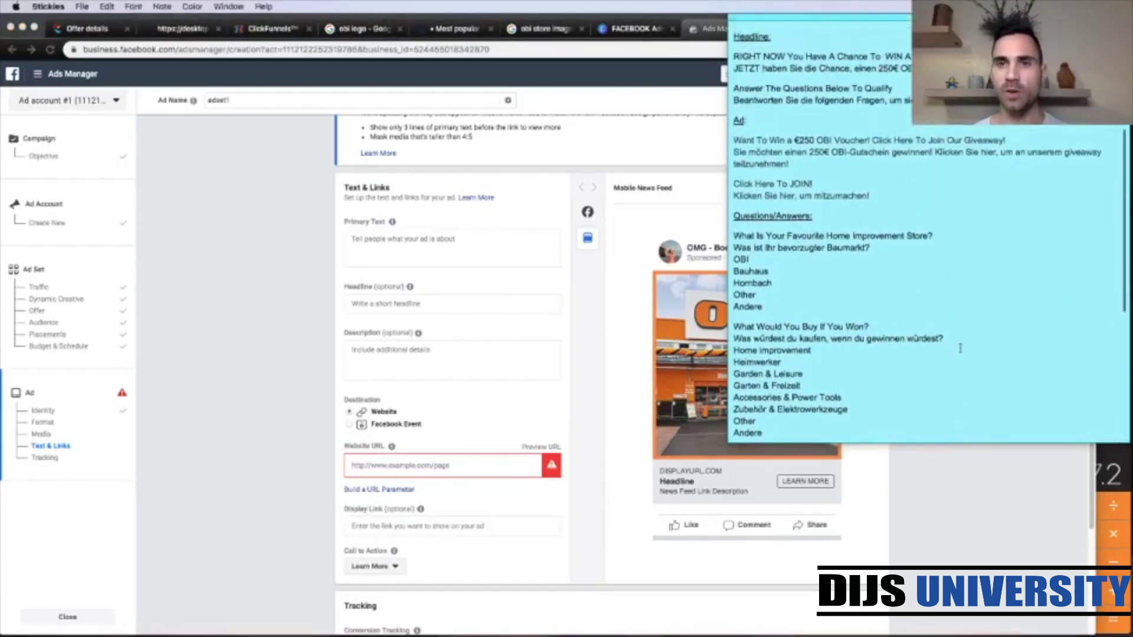
pyautogui.scroll(1, 961, 348)
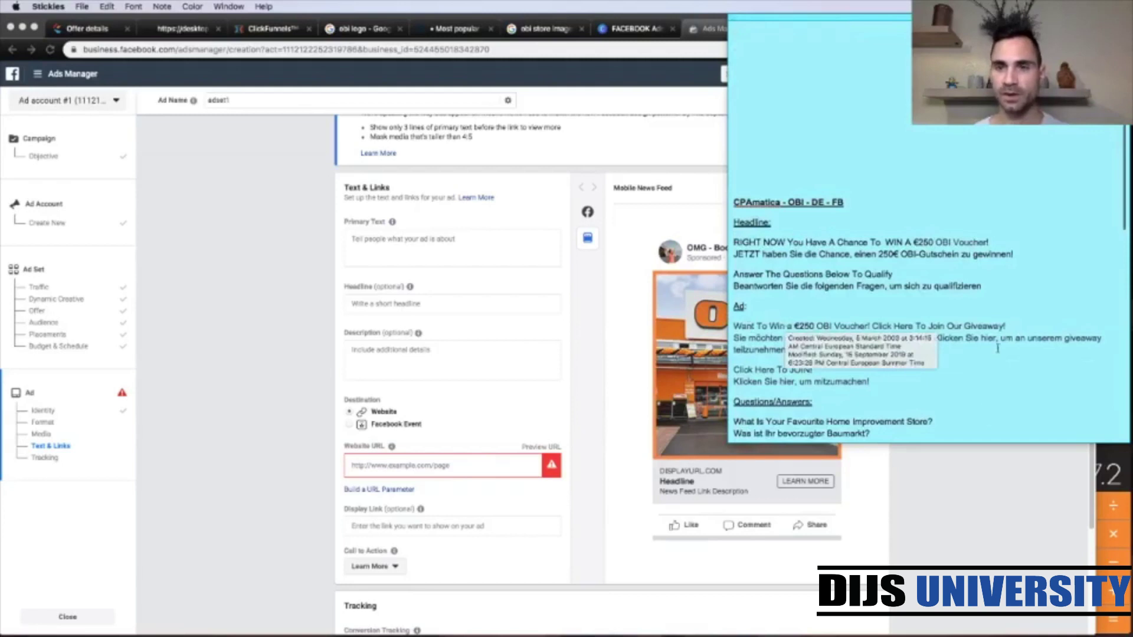
pyautogui.moveTo(791, 350); pyautogui.dragTo(733, 337)
pyautogui.press('super+c')
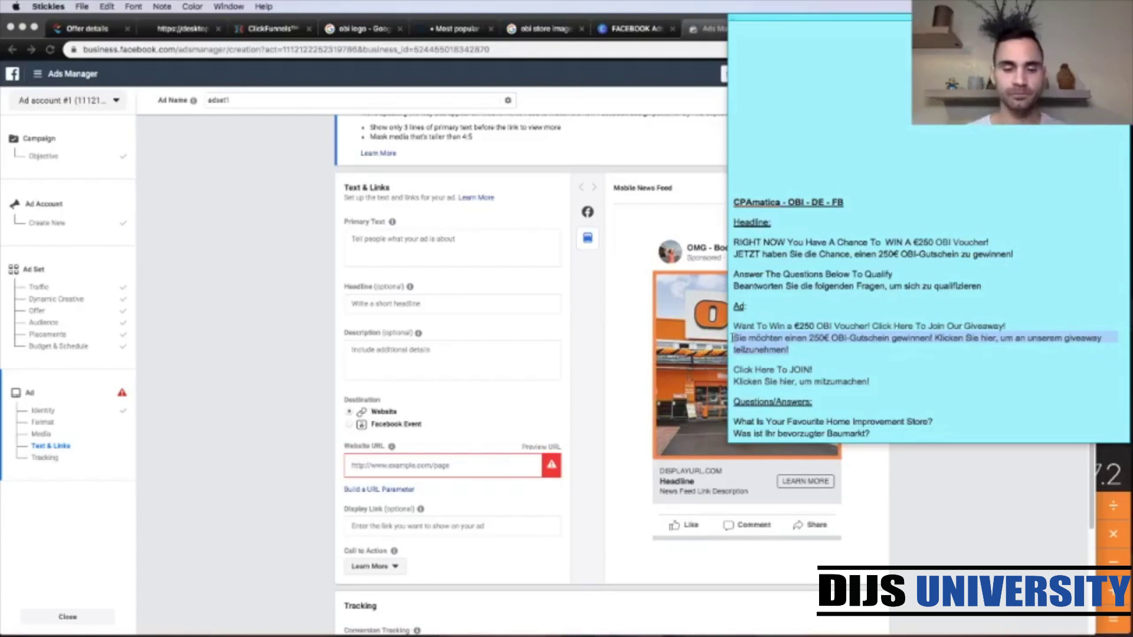
pyautogui.click(370, 246)
pyautogui.click(365, 241)
pyautogui.press('super+v')
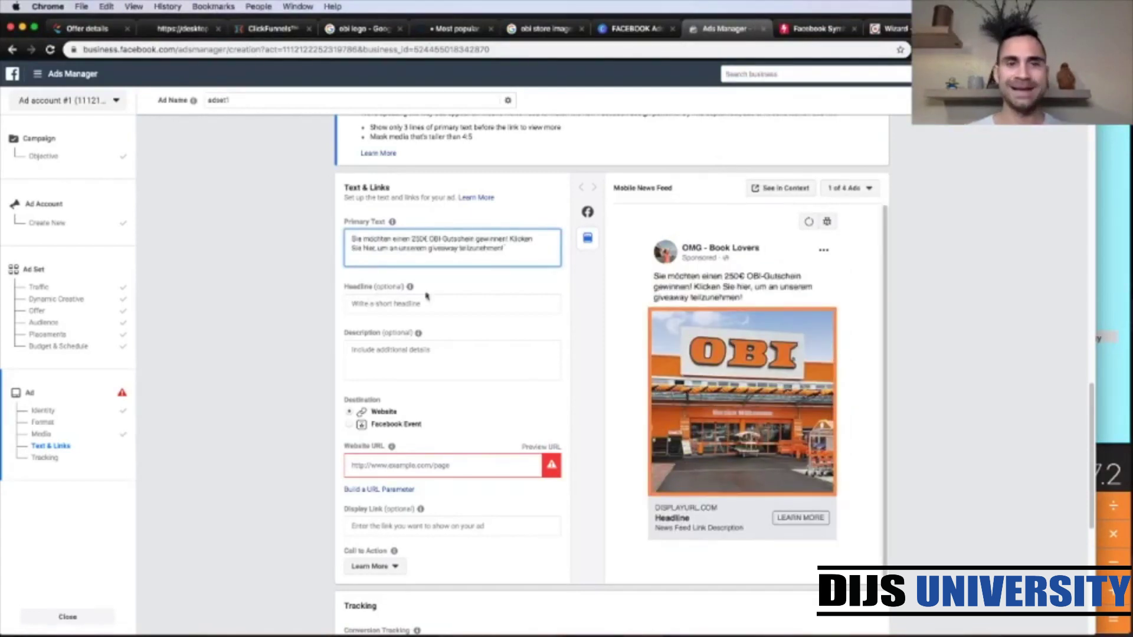
# Step: Set the ad's headline to "Klicken Sie hier, um mitzumachen!", copied from the Stickies note, without a trailing line break
pyautogui.click(1109, 307)
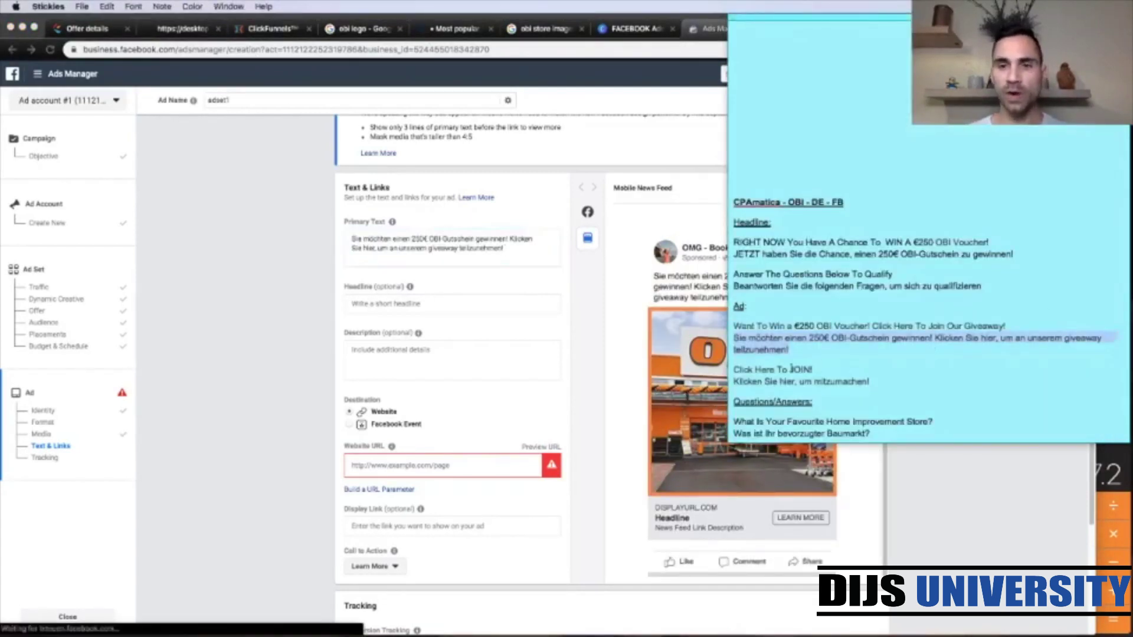
pyautogui.tripleClick(835, 383)
pyautogui.press('super+c')
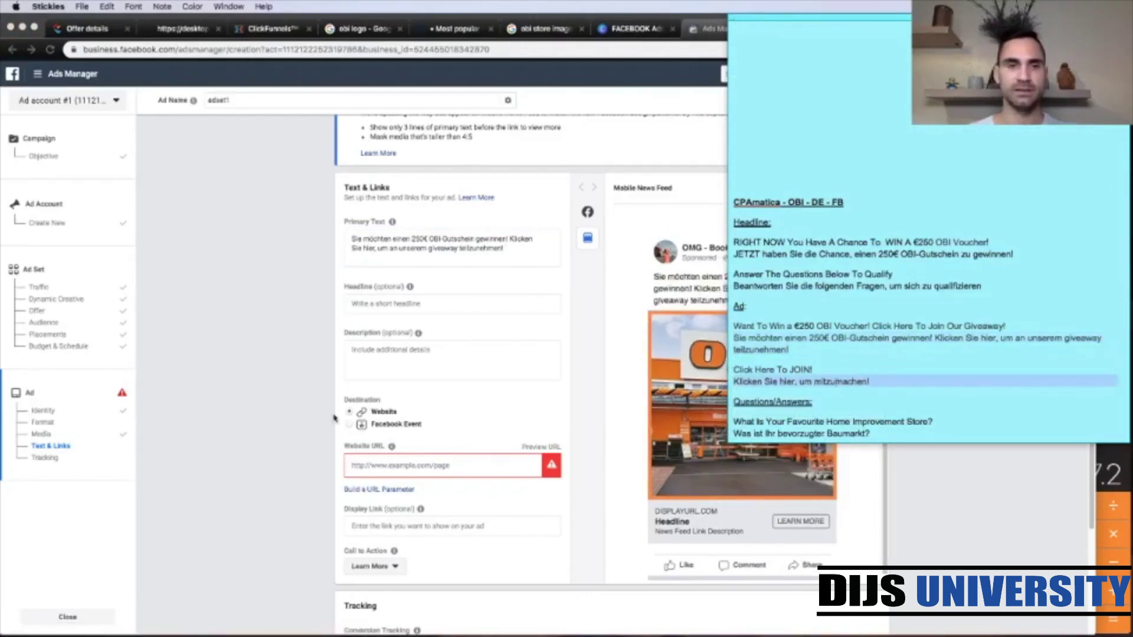
pyautogui.click(379, 307)
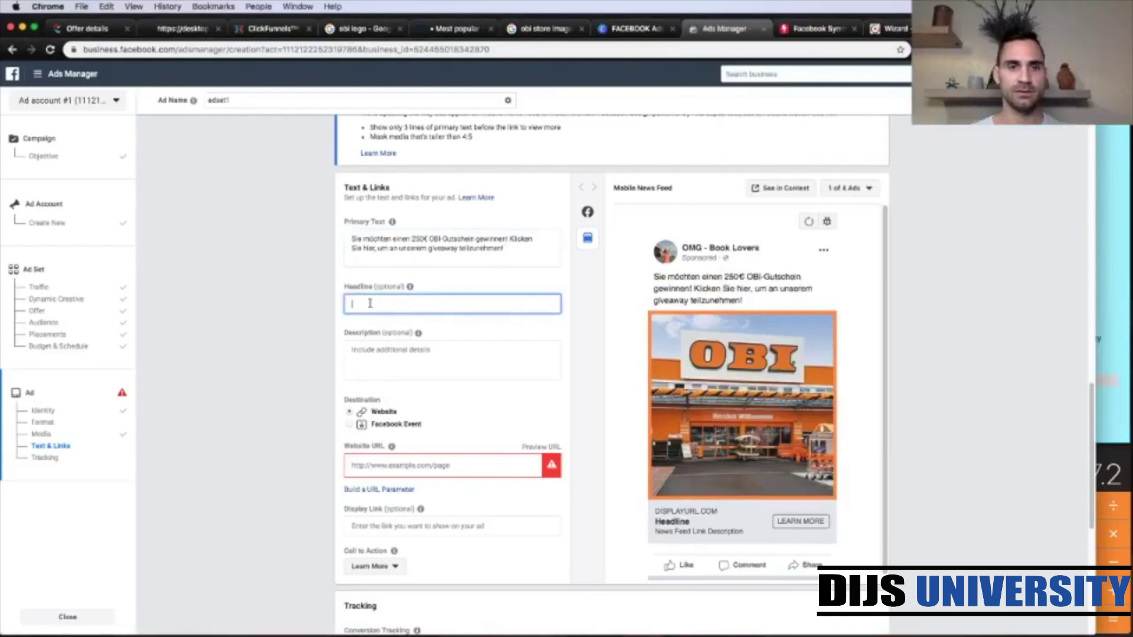
pyautogui.press('super+v')
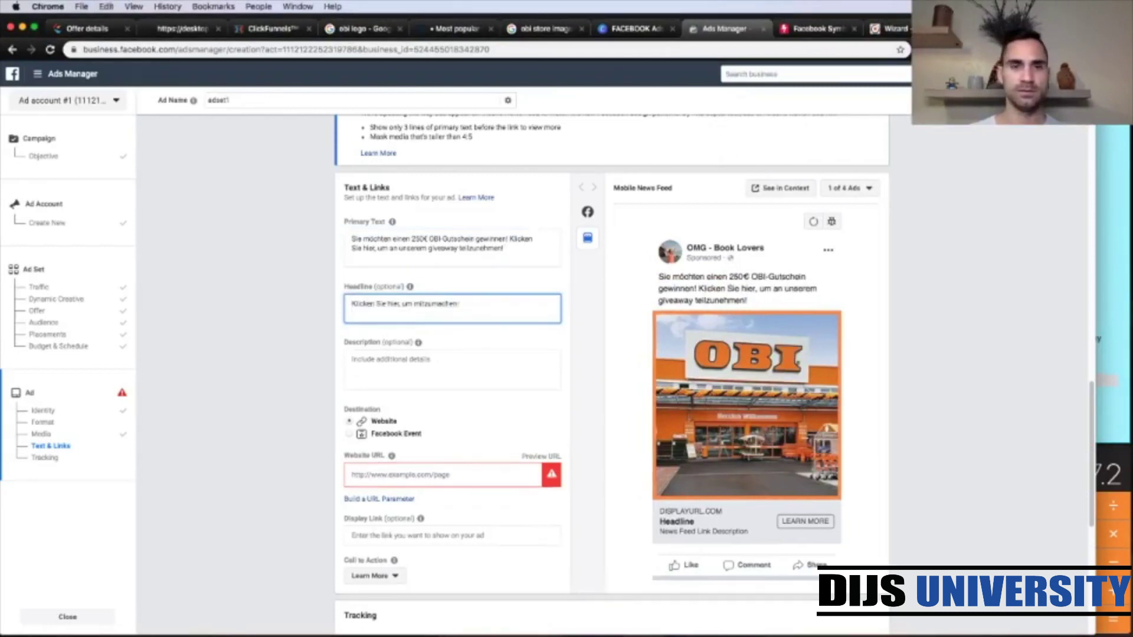
pyautogui.press('BackSpace')
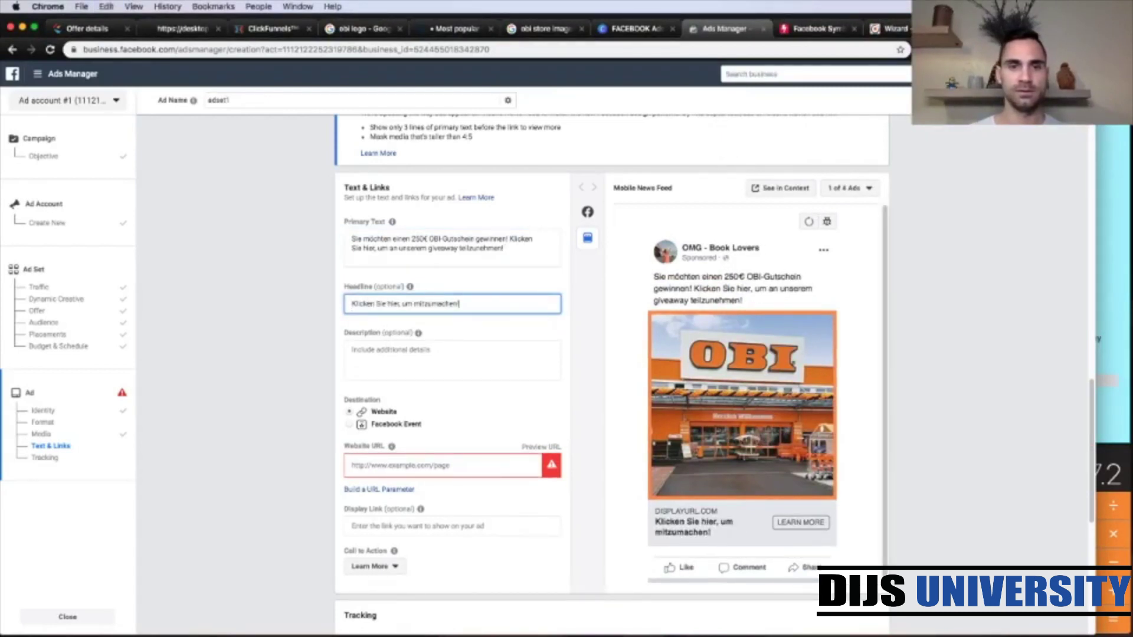
pyautogui.click(281, 359)
pyautogui.scroll(-4, 321, 428)
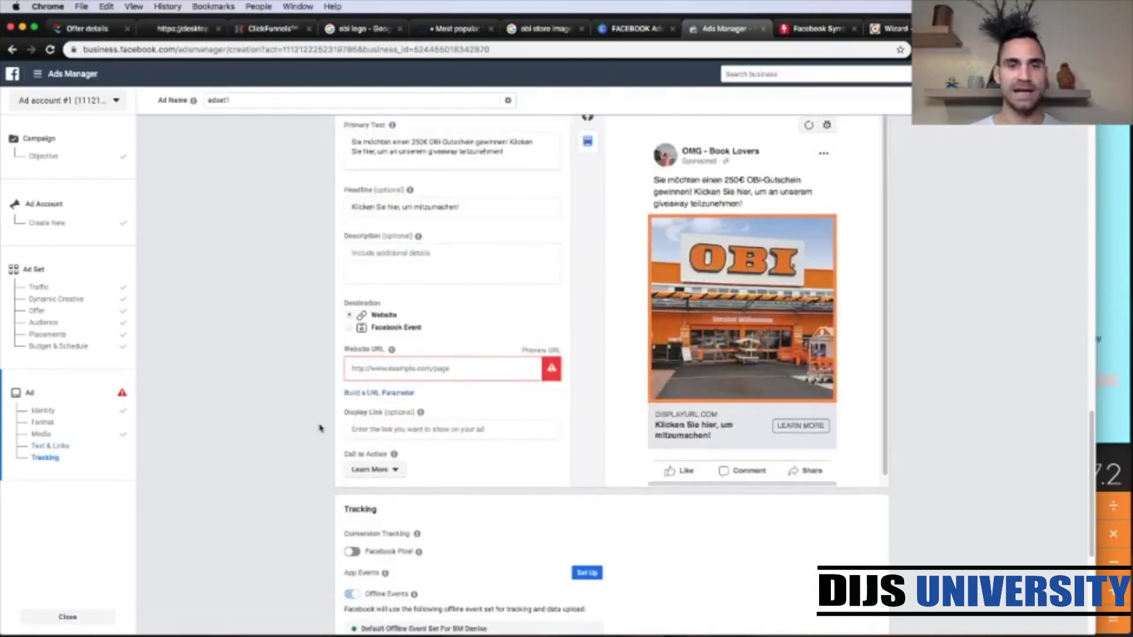
pyautogui.click(384, 430)
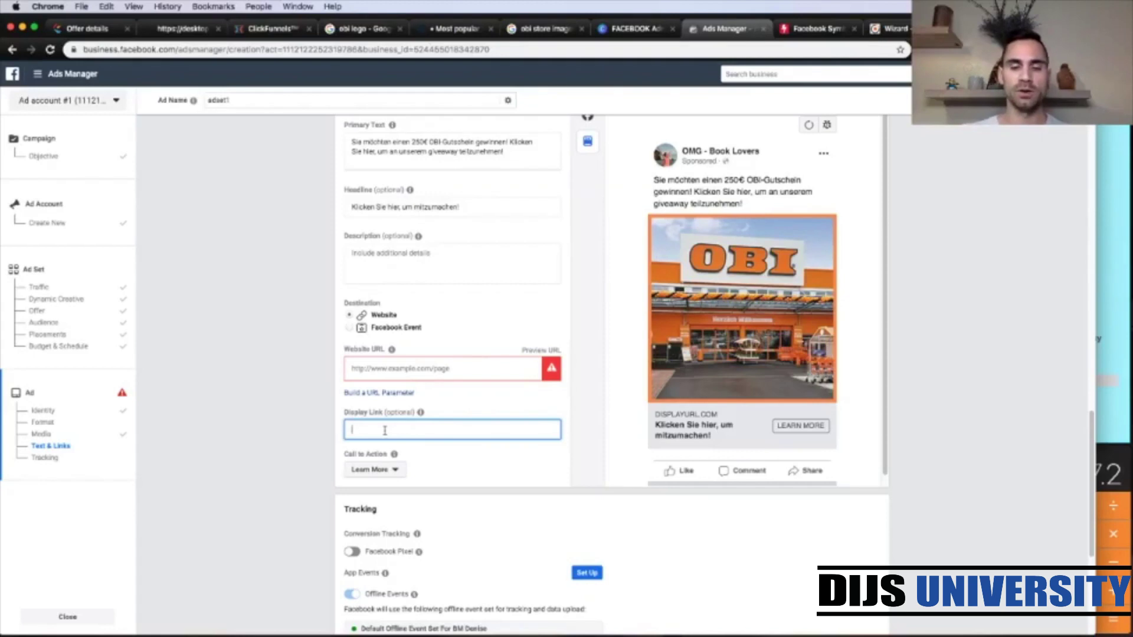
pyautogui.write('home')
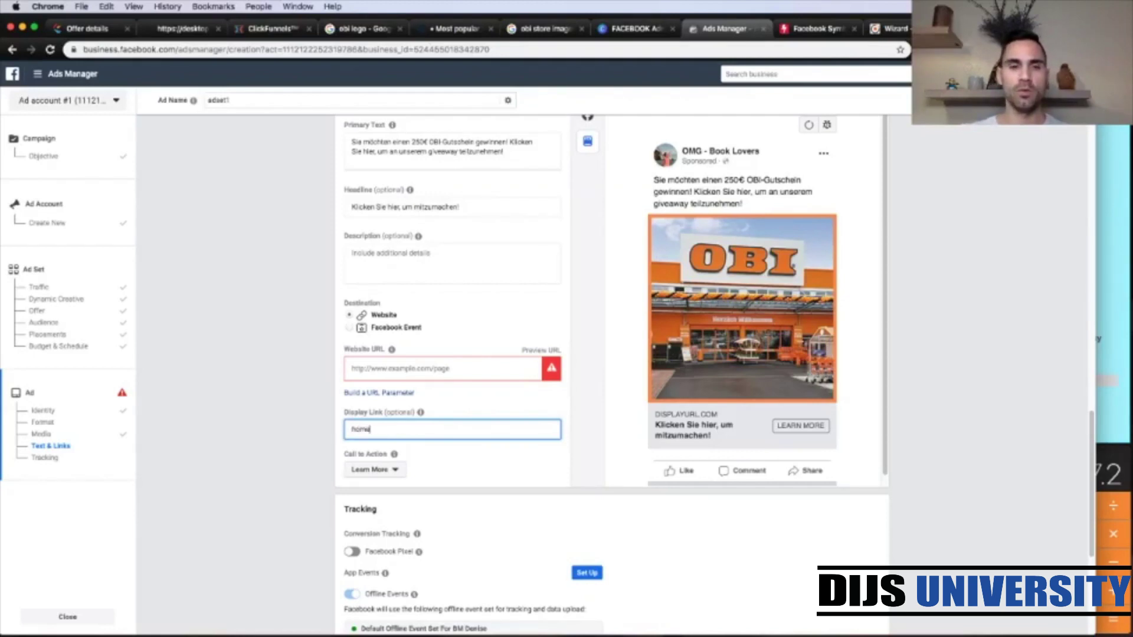
pyautogui.write('d')
pyautogui.write('tore')
pyautogui.write('.com/')
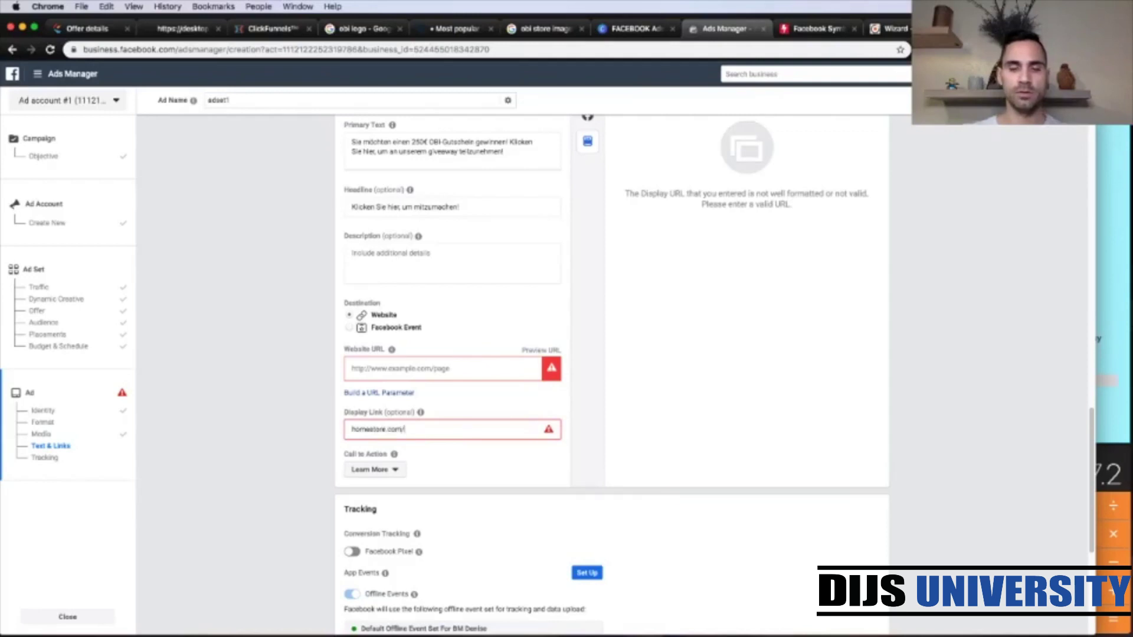
pyautogui.write('obi')
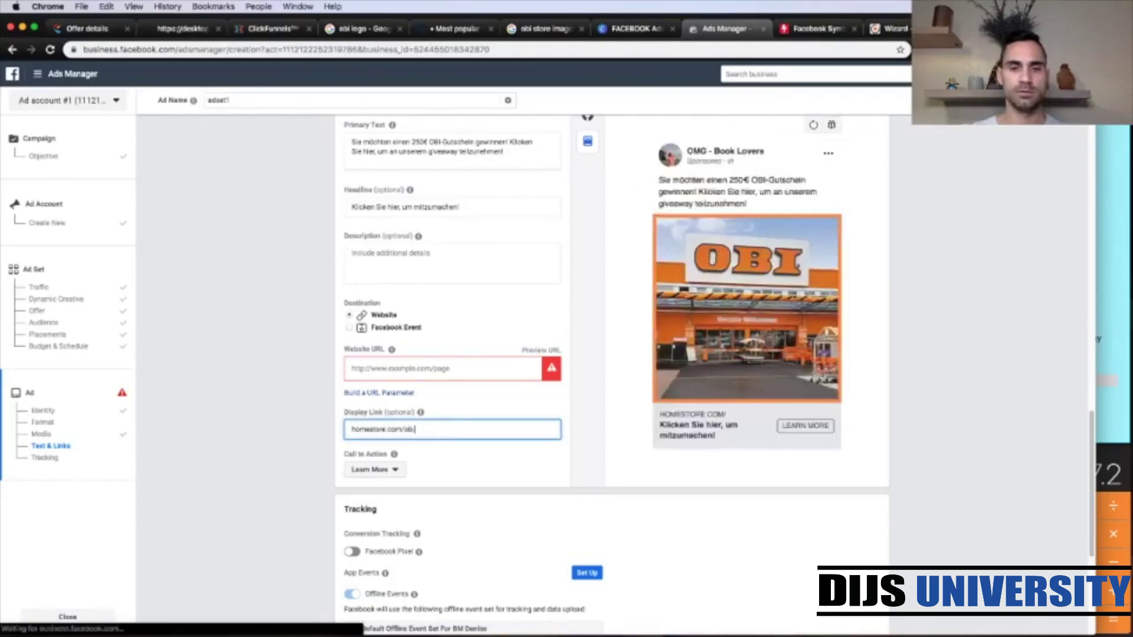
pyautogui.click(348, 430)
pyautogui.write('ww')
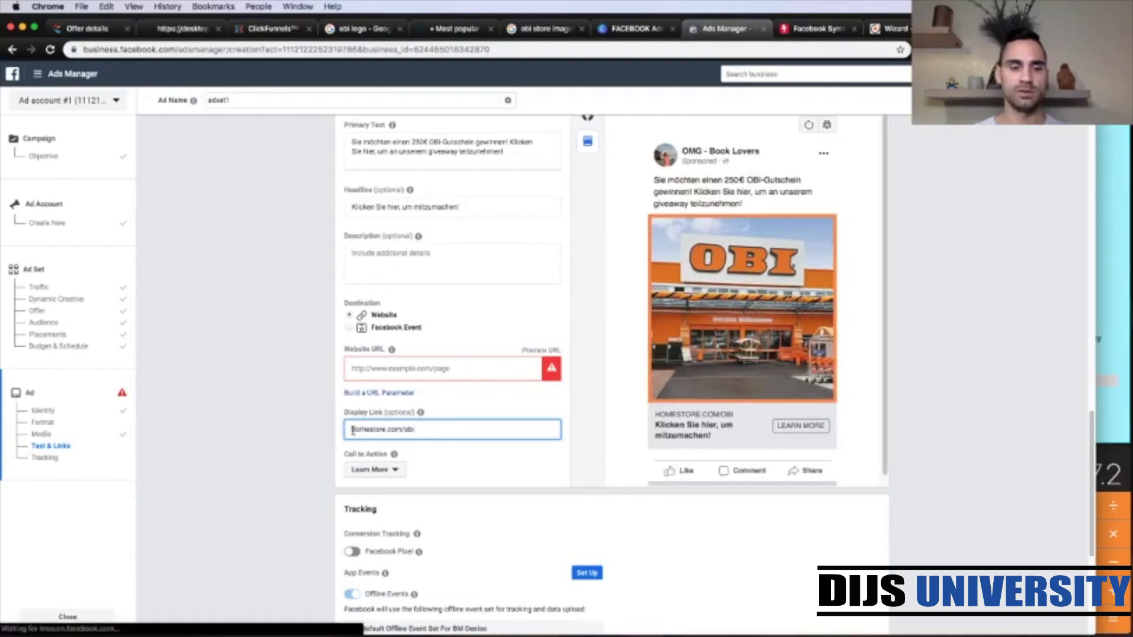
pyautogui.write('w.')
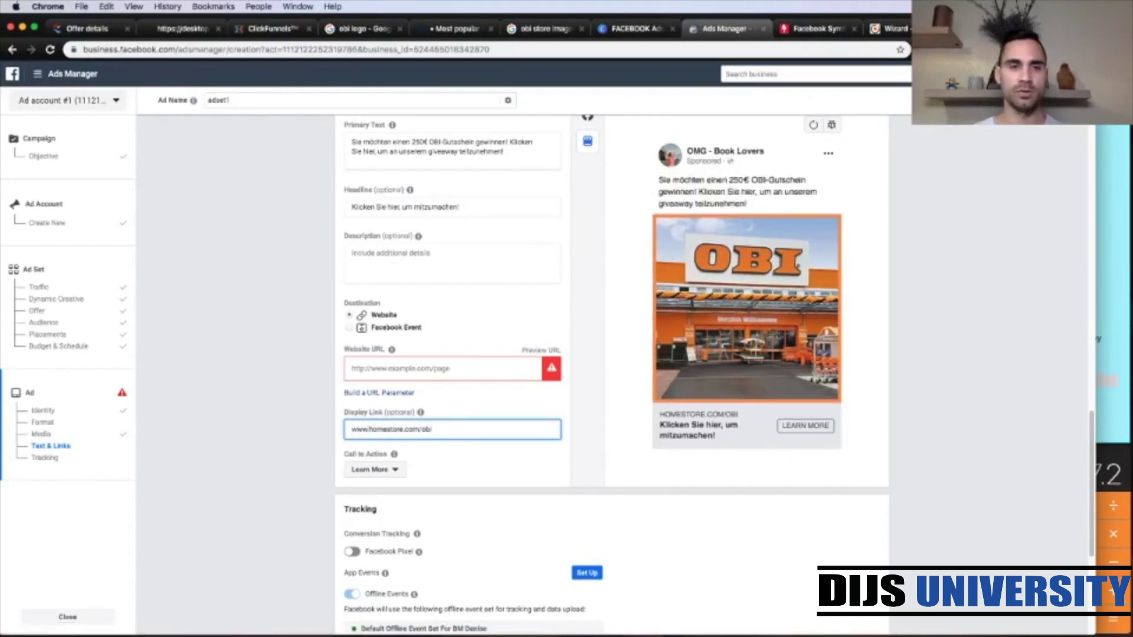
pyautogui.click(287, 421)
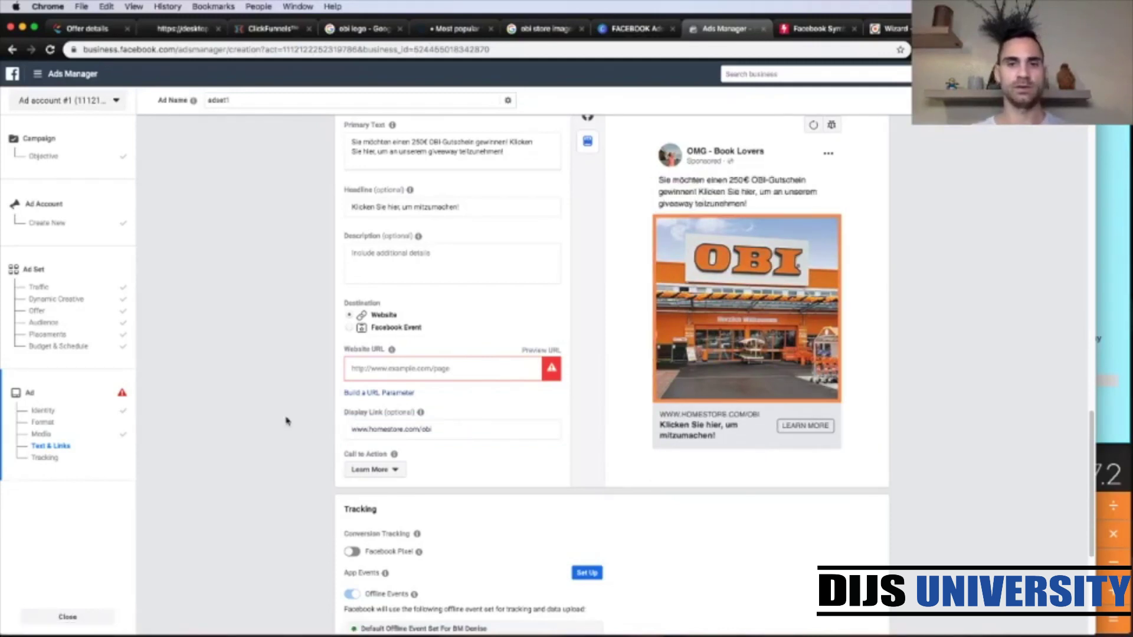
# Step: Copy the recently used smiley and pointing-down emojis from the Facebook symbols page and append them to the ad's primary text
pyautogui.scroll(2, 313, 392)
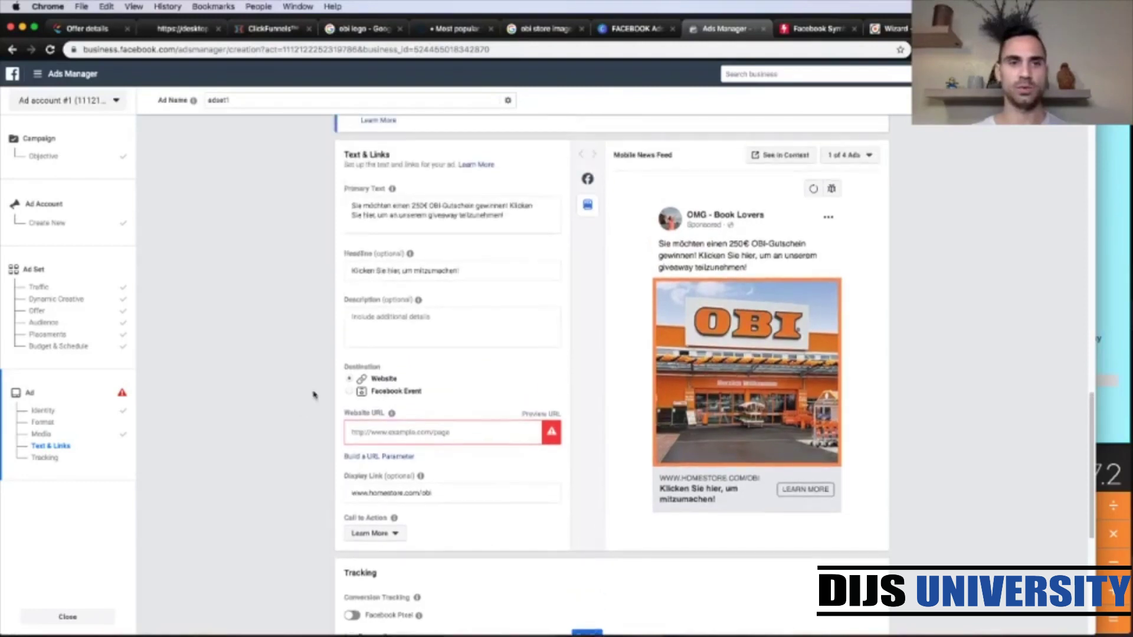
pyautogui.click(819, 31)
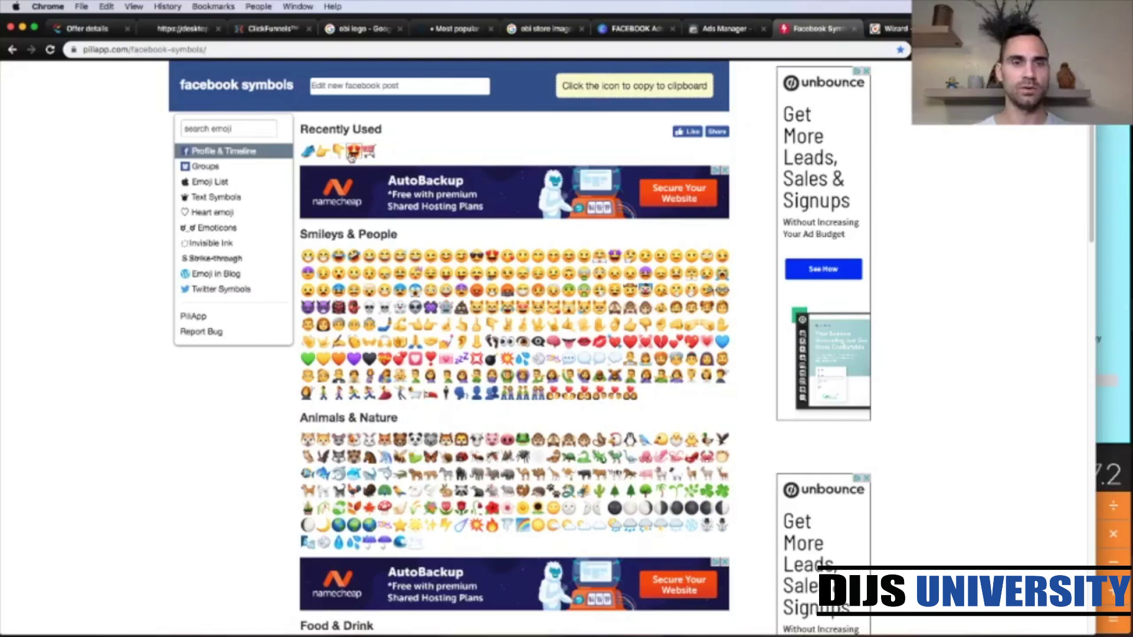
pyautogui.click(353, 152)
pyautogui.click(338, 151)
pyautogui.click(506, 89)
pyautogui.hotkey('ctrl', 'shift', 'Tab')
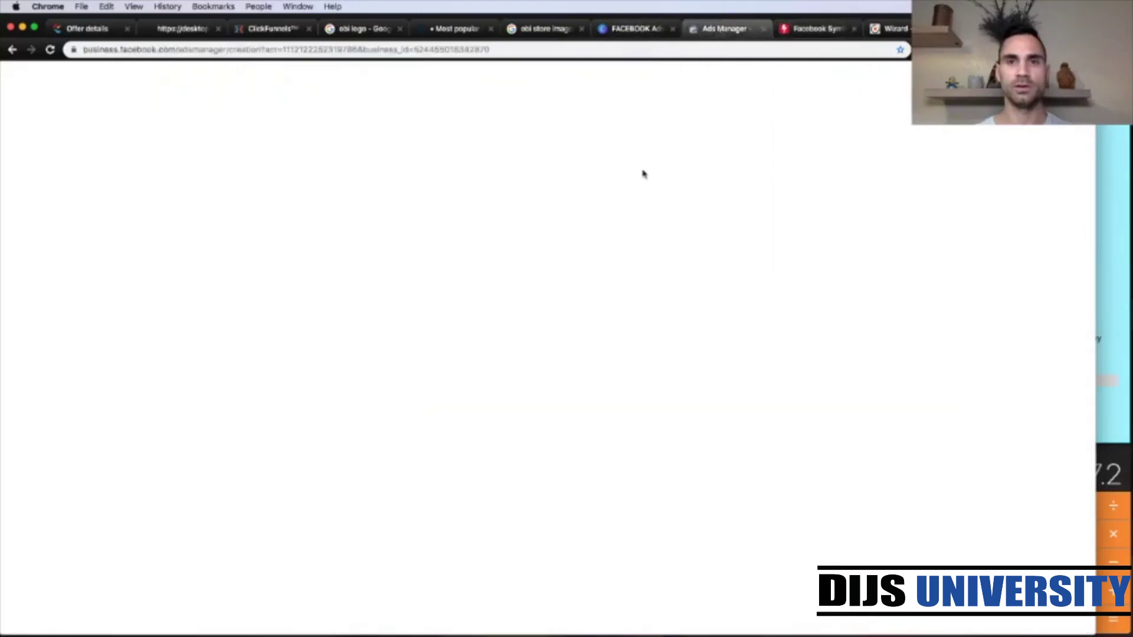
pyautogui.click(511, 214)
pyautogui.hotkey('ctrl', 'v')
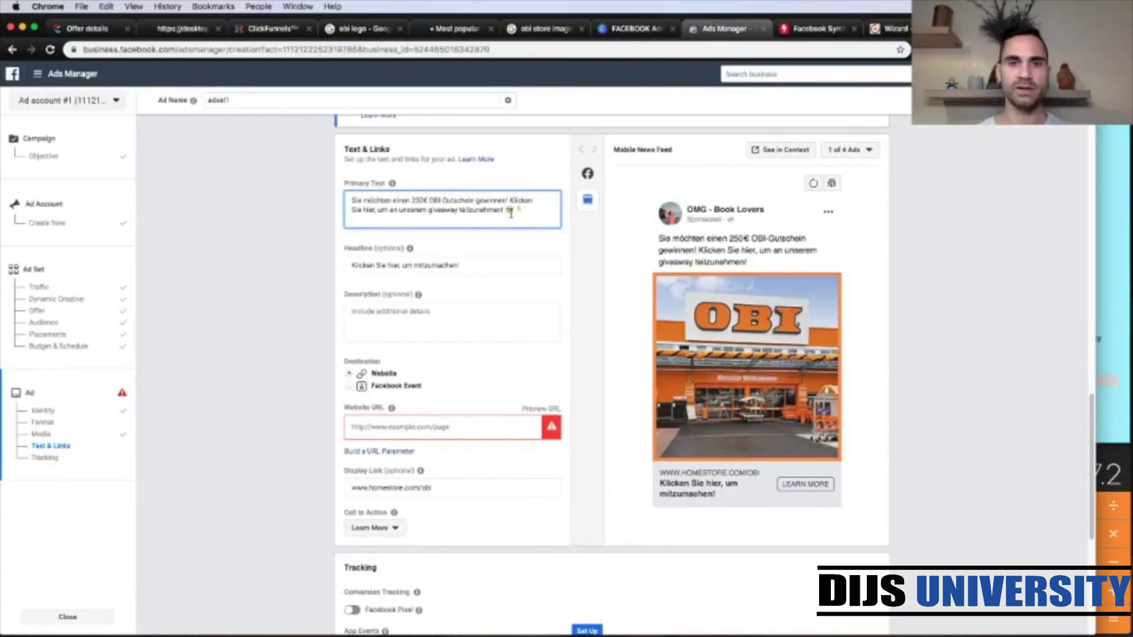
# Step: Copy the smiley with the pointing-right emoji from the Facebook symbols page and append both to the ad's headline
pyautogui.click(522, 273)
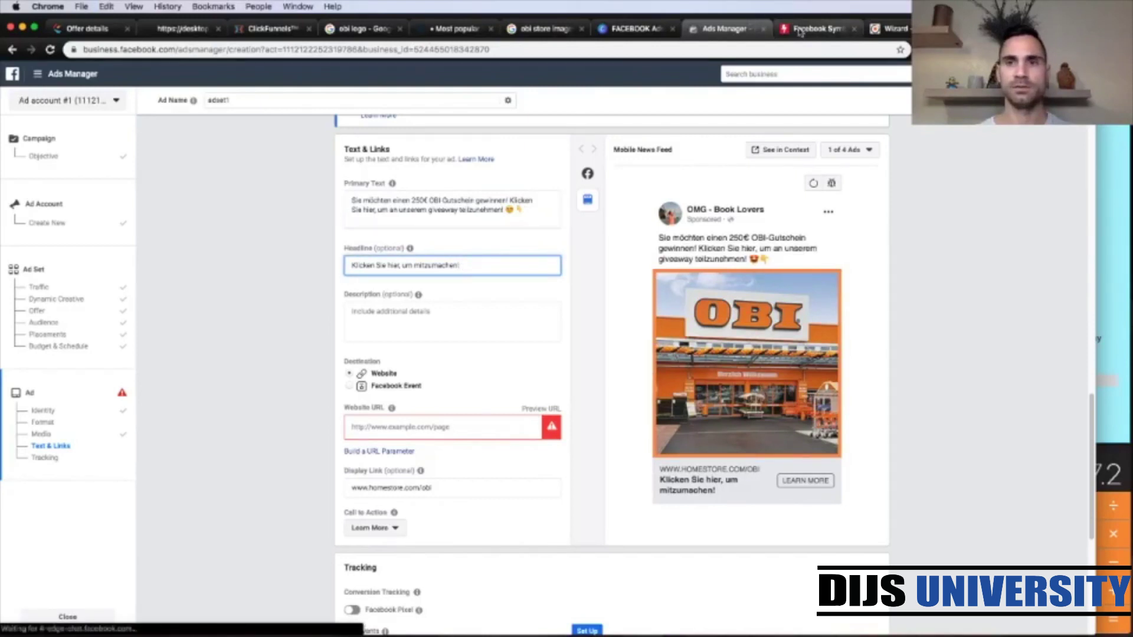
pyautogui.click(817, 29)
pyautogui.click(399, 93)
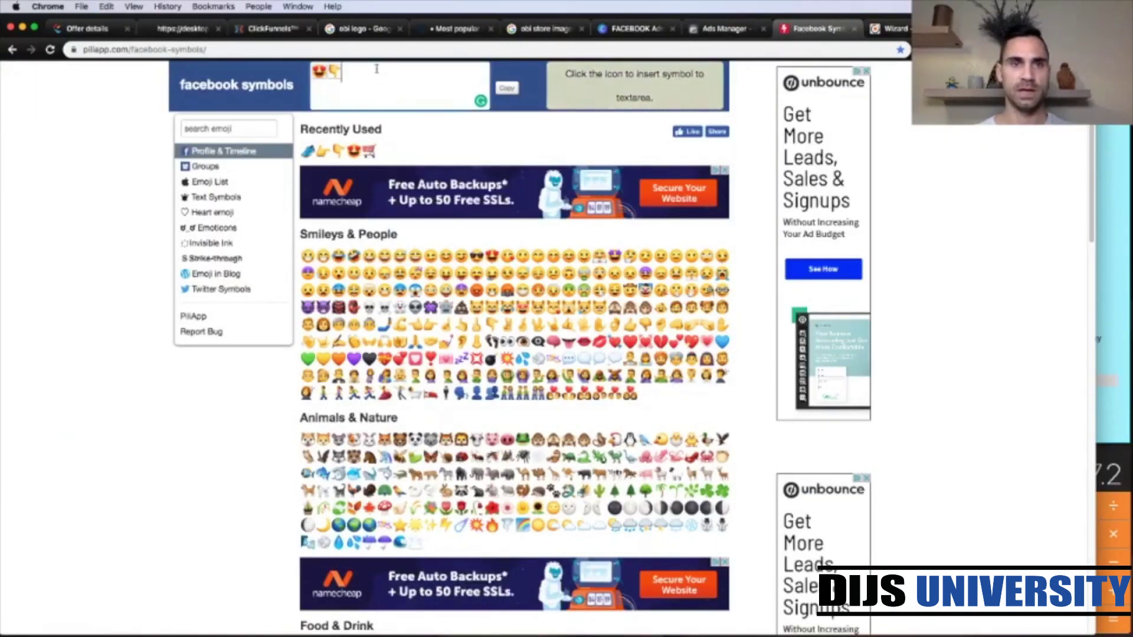
pyautogui.press('BackSpace')
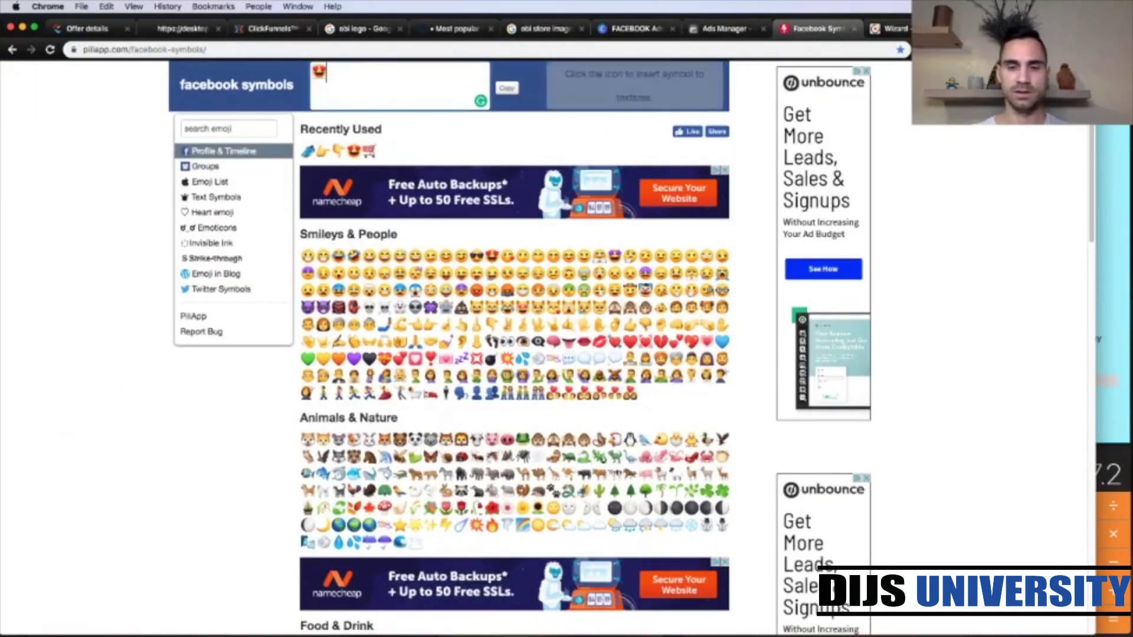
pyautogui.click(323, 152)
pyautogui.click(519, 87)
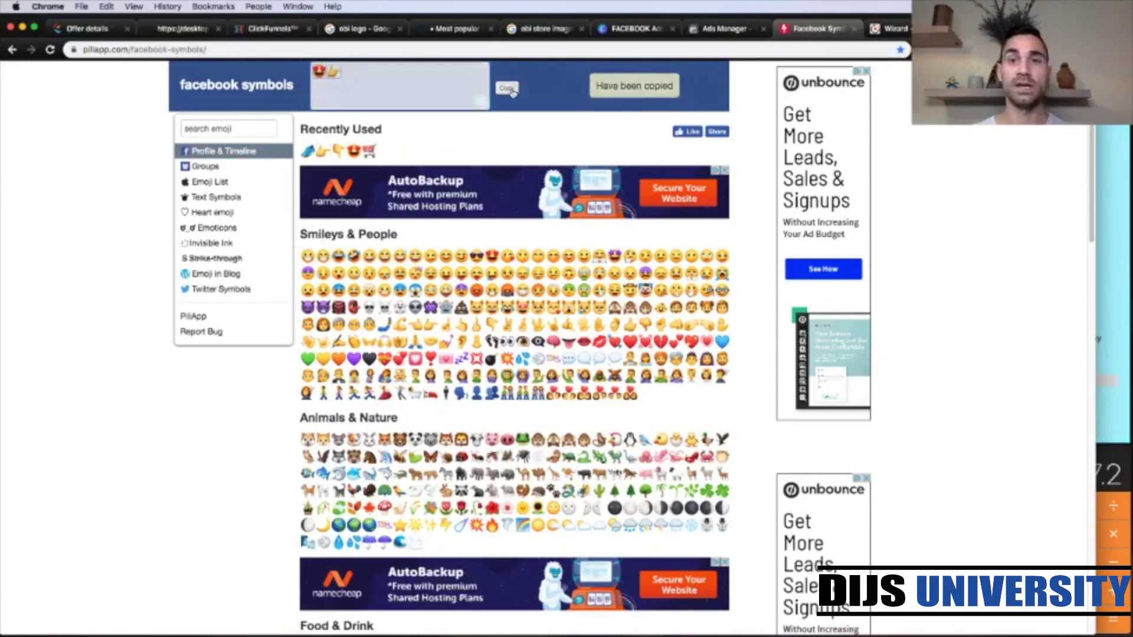
pyautogui.click(724, 28)
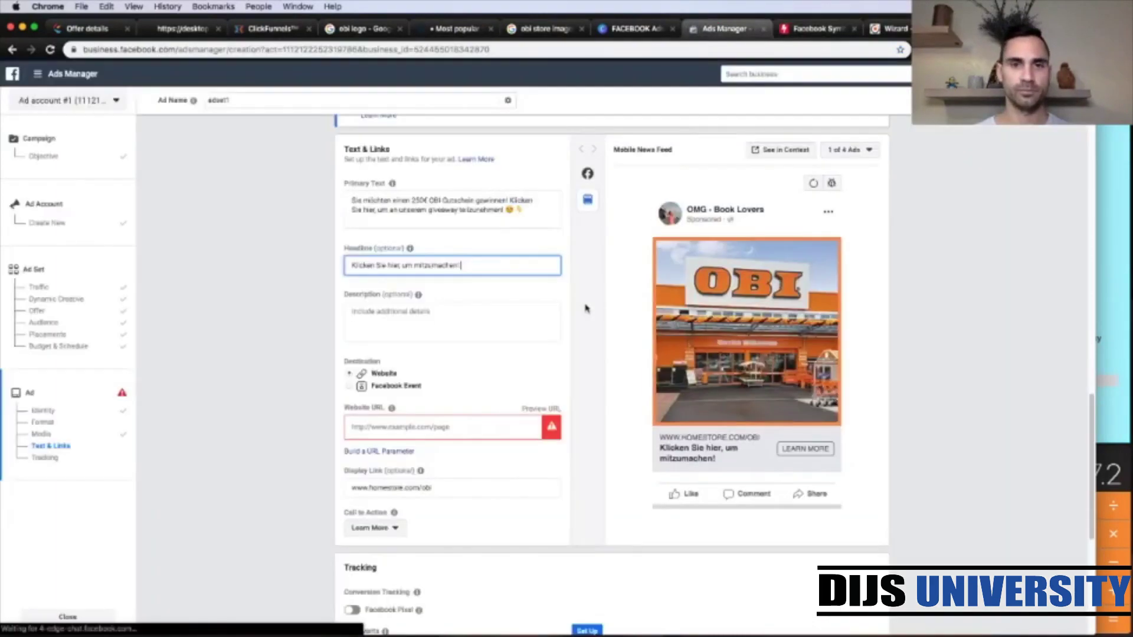
pyautogui.click(473, 266)
pyautogui.press('super+v')
pyautogui.click(299, 266)
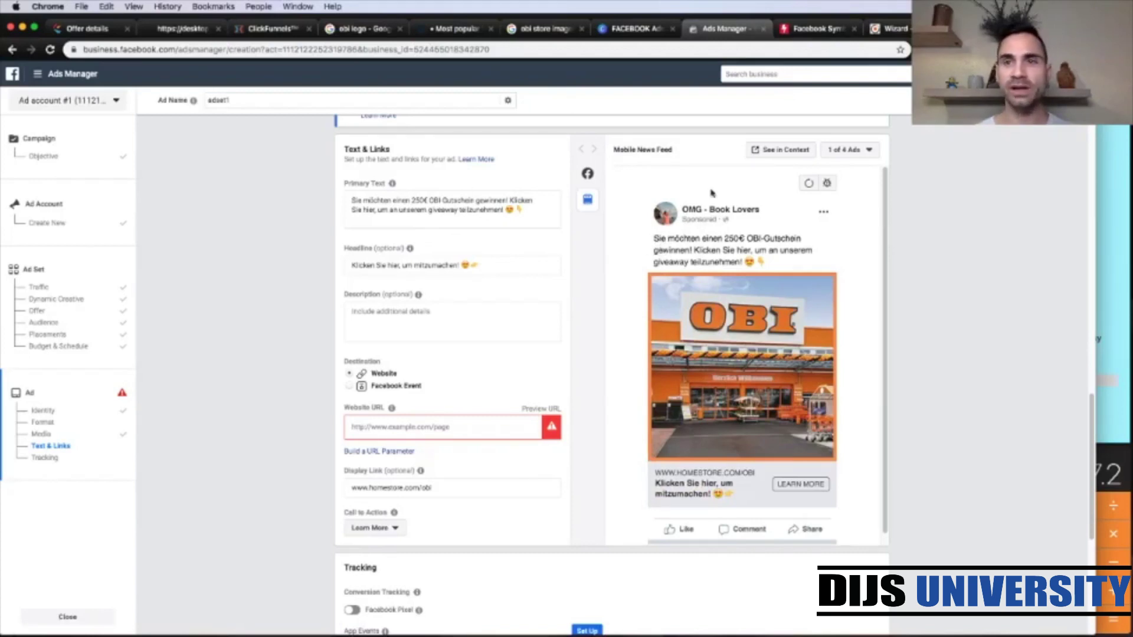
# Step: Replace the emojis collected on the Facebook symbols page with the shopping bags emoji from Objects and copy it
pyautogui.click(816, 28)
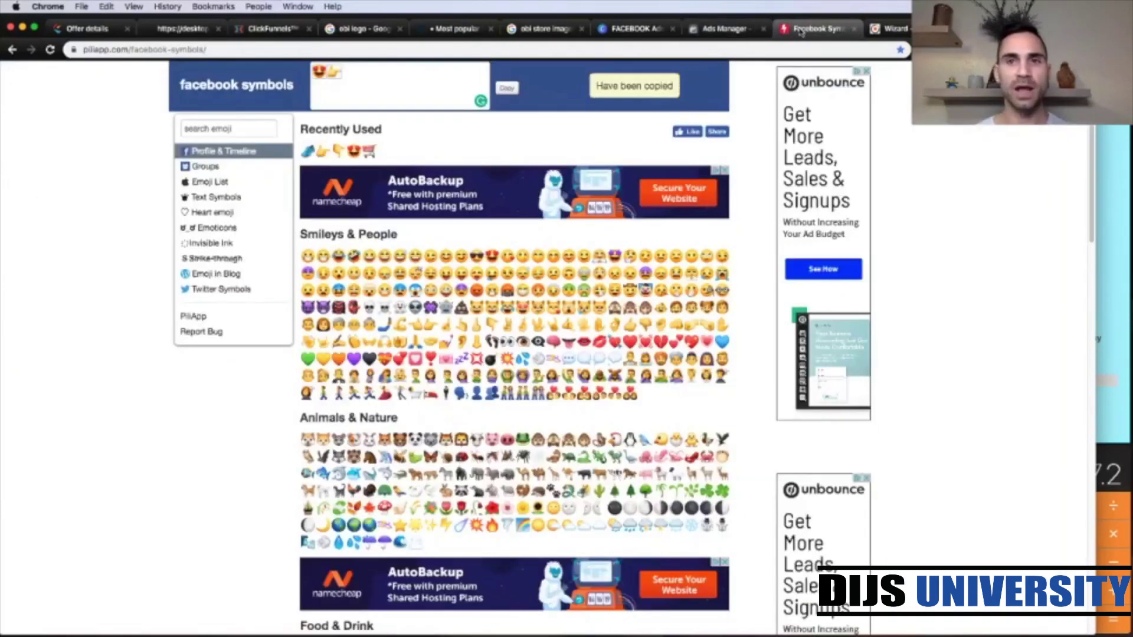
pyautogui.scroll(-5, 601, 419)
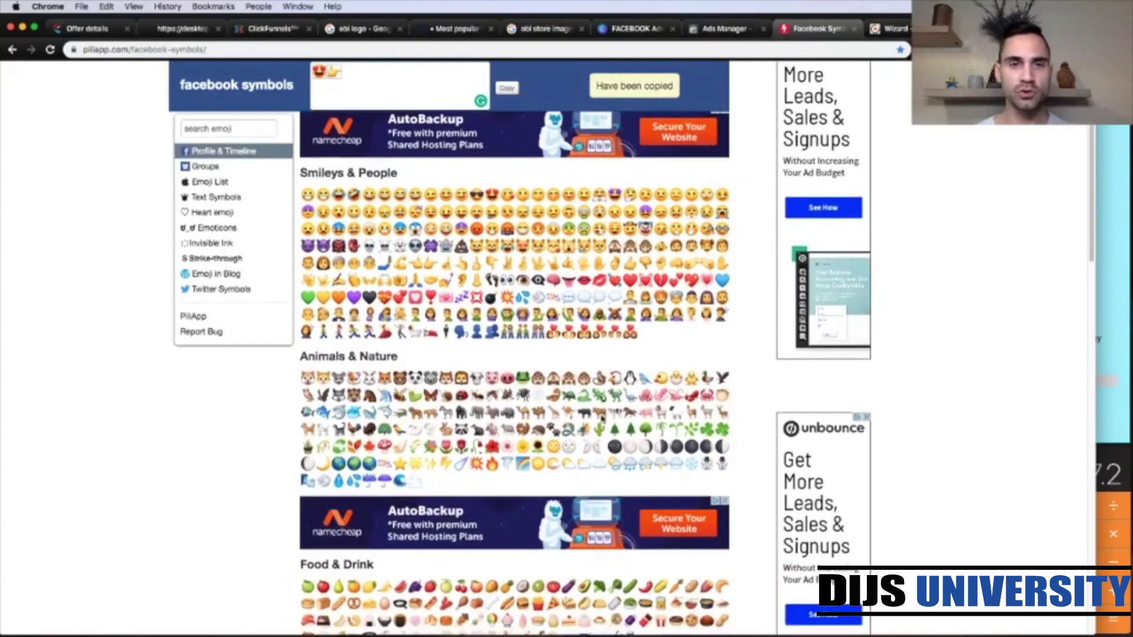
pyautogui.scroll(-10, 602, 419)
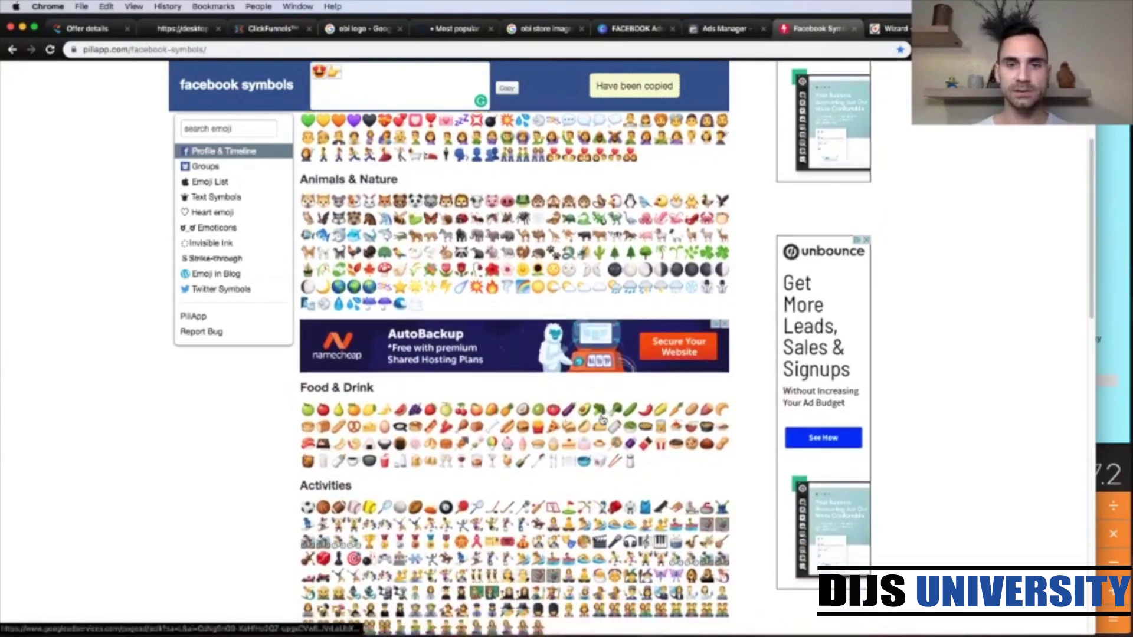
pyautogui.scroll(-5, 602, 419)
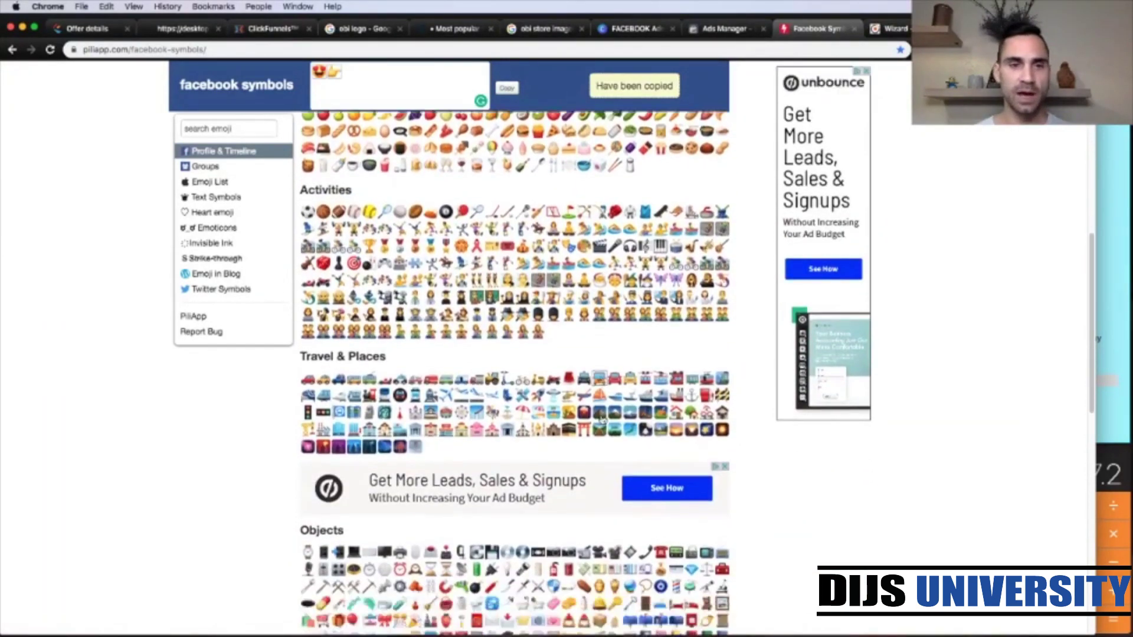
pyautogui.scroll(-7, 601, 419)
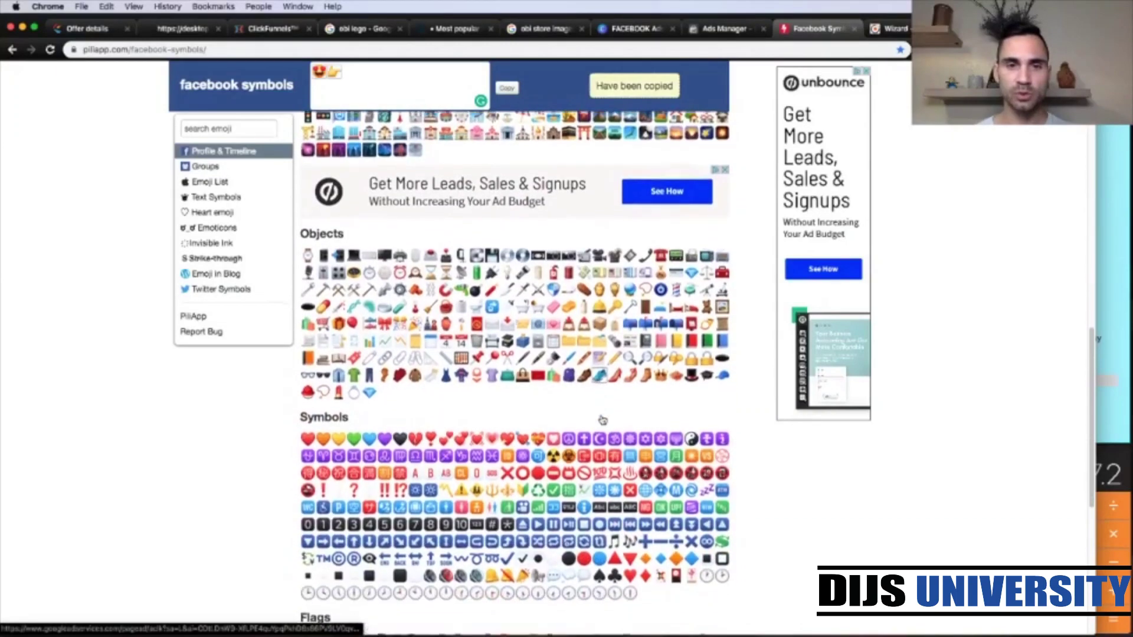
pyautogui.click(376, 74)
pyautogui.press('BackSpace')
pyautogui.press('BackSpace')
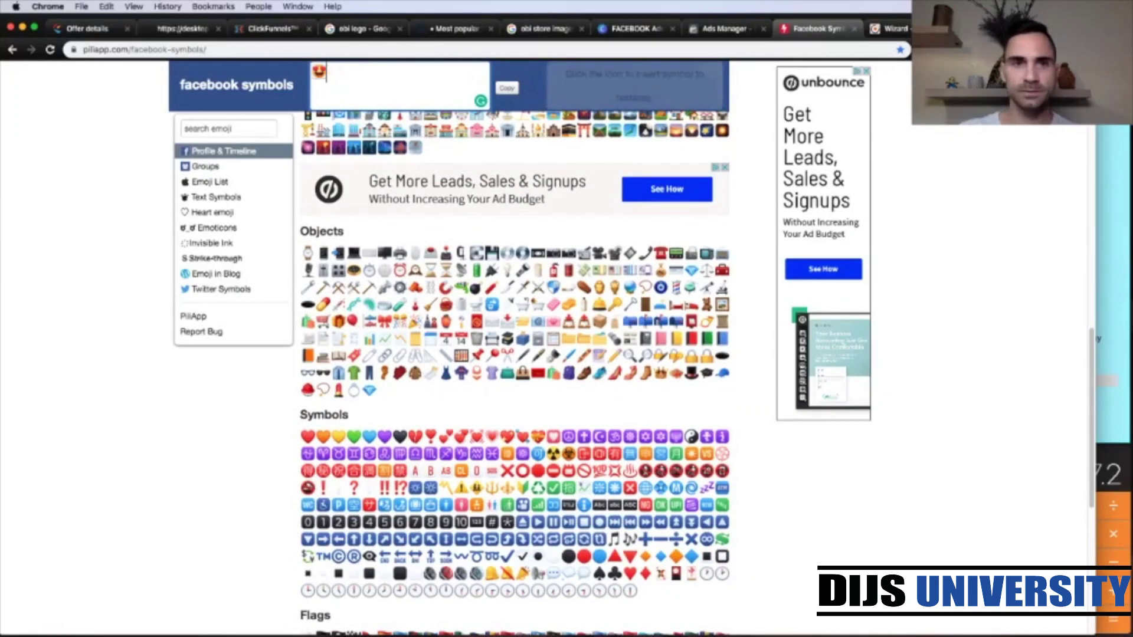
pyautogui.click(307, 322)
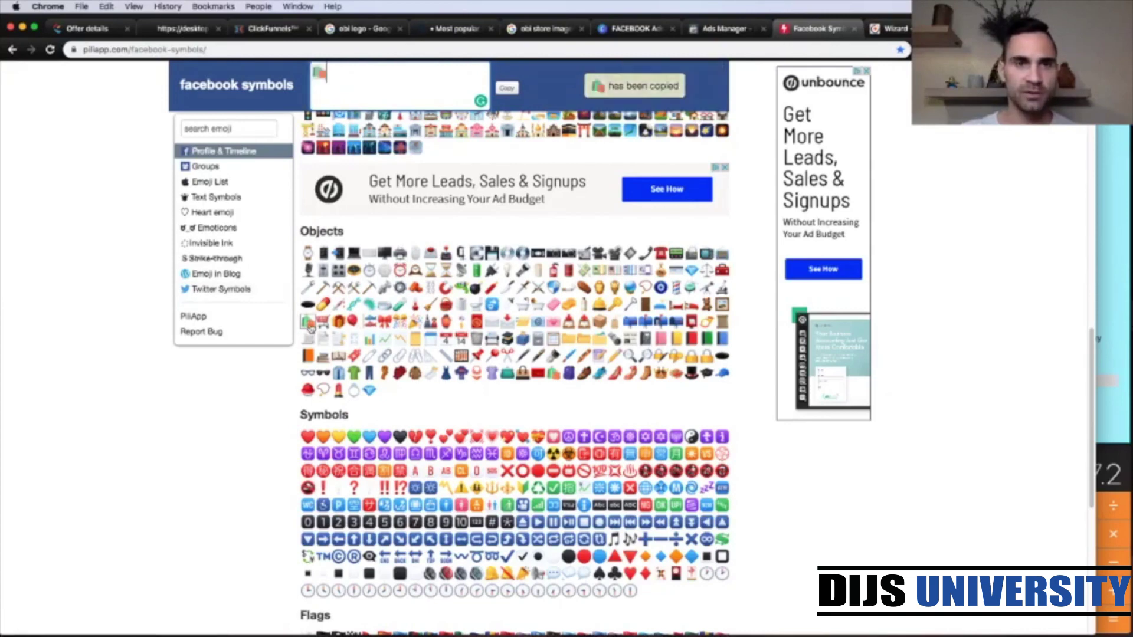
pyautogui.click(515, 88)
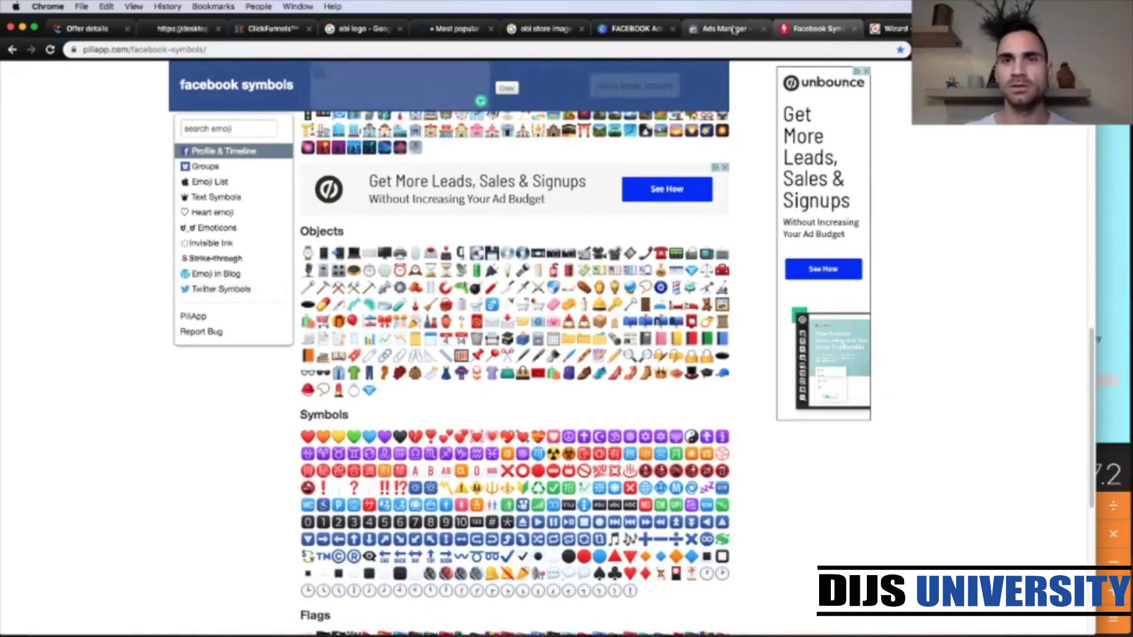
# Step: Insert the copied shopping bags emoji at the start of the ad's primary text, followed by a space
pyautogui.hotkey('ctrl', 'shift', 'Tab')
pyautogui.click(352, 200)
pyautogui.press('super+v')
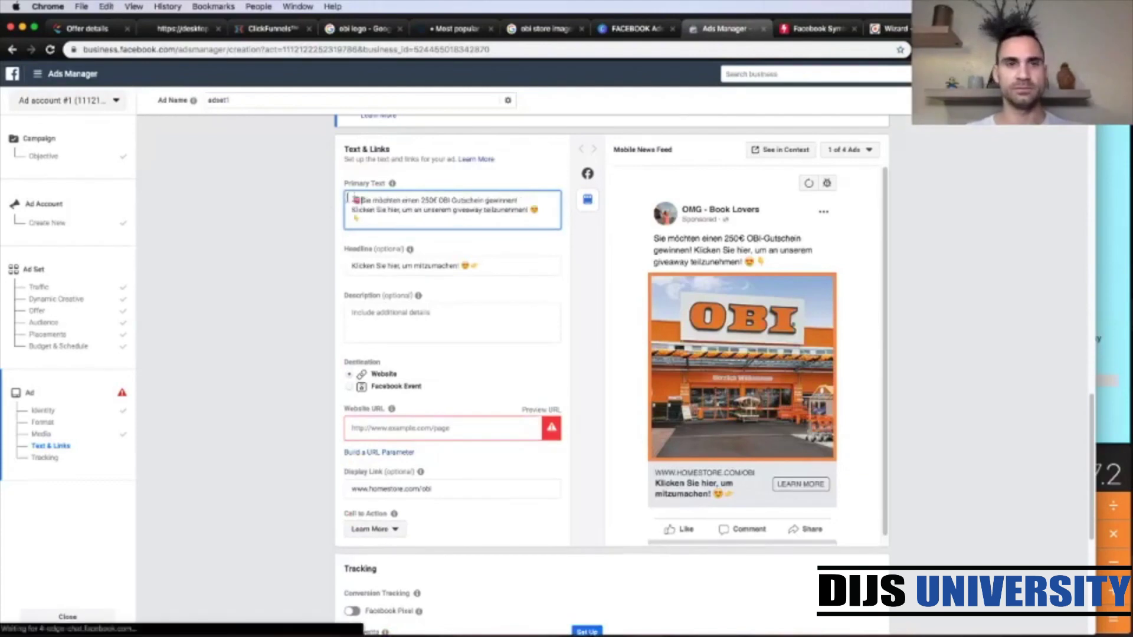
pyautogui.click(303, 239)
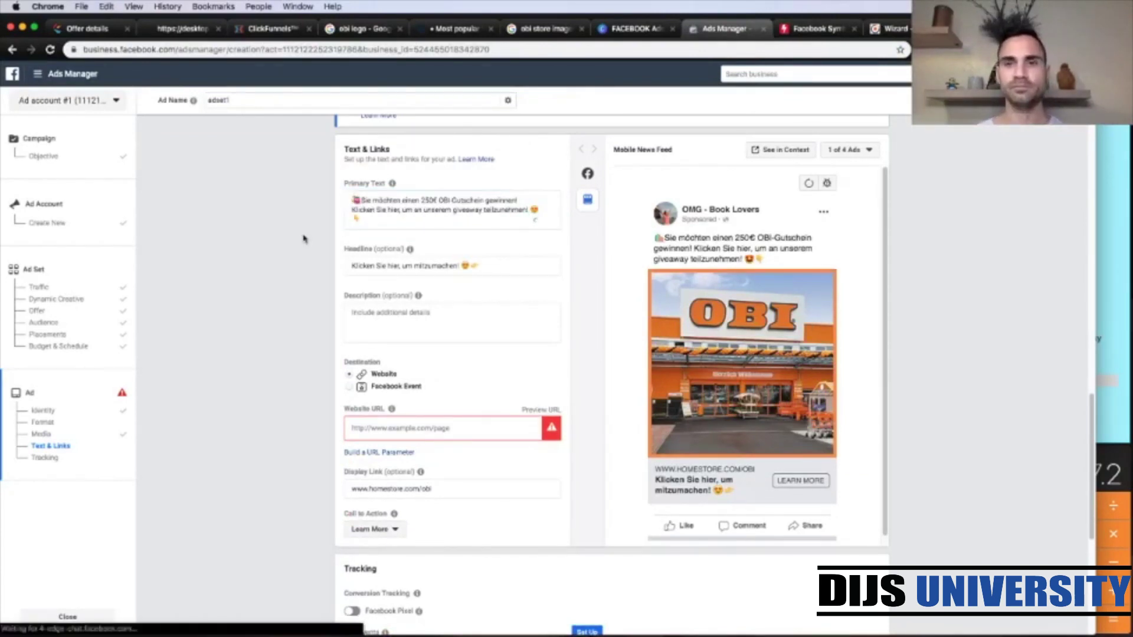
pyautogui.click(360, 200)
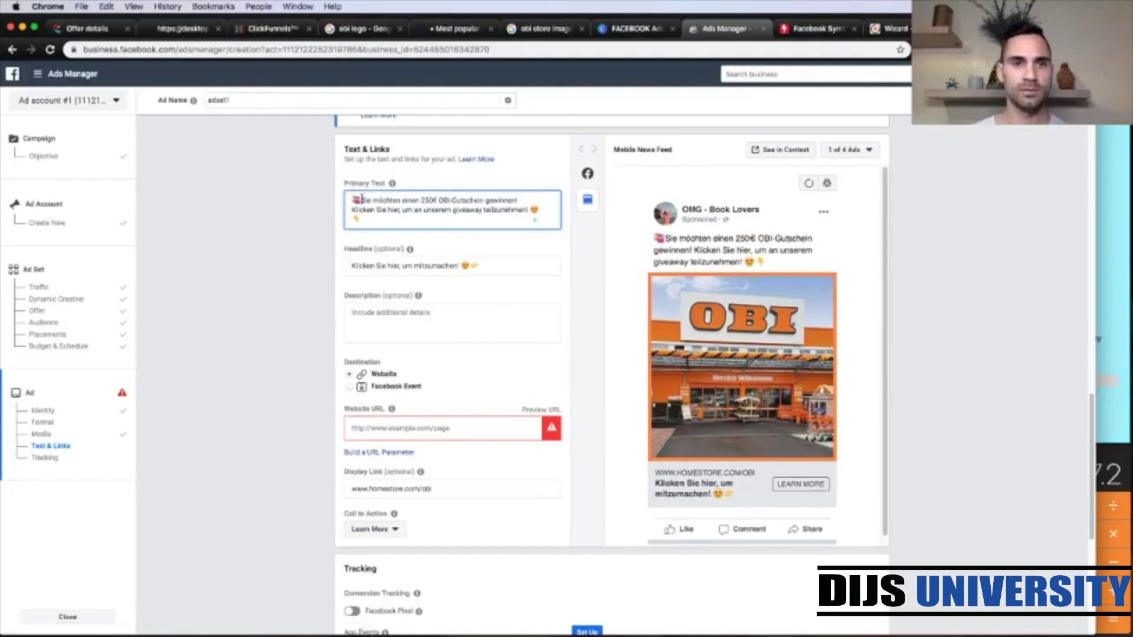
pyautogui.click(293, 252)
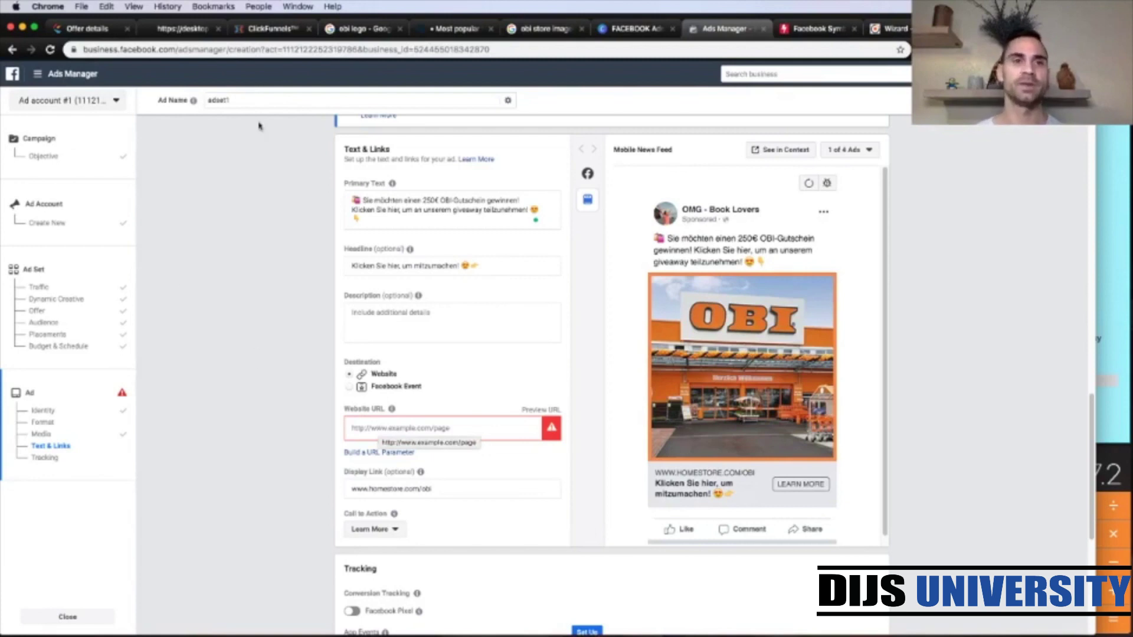
pyautogui.click(269, 29)
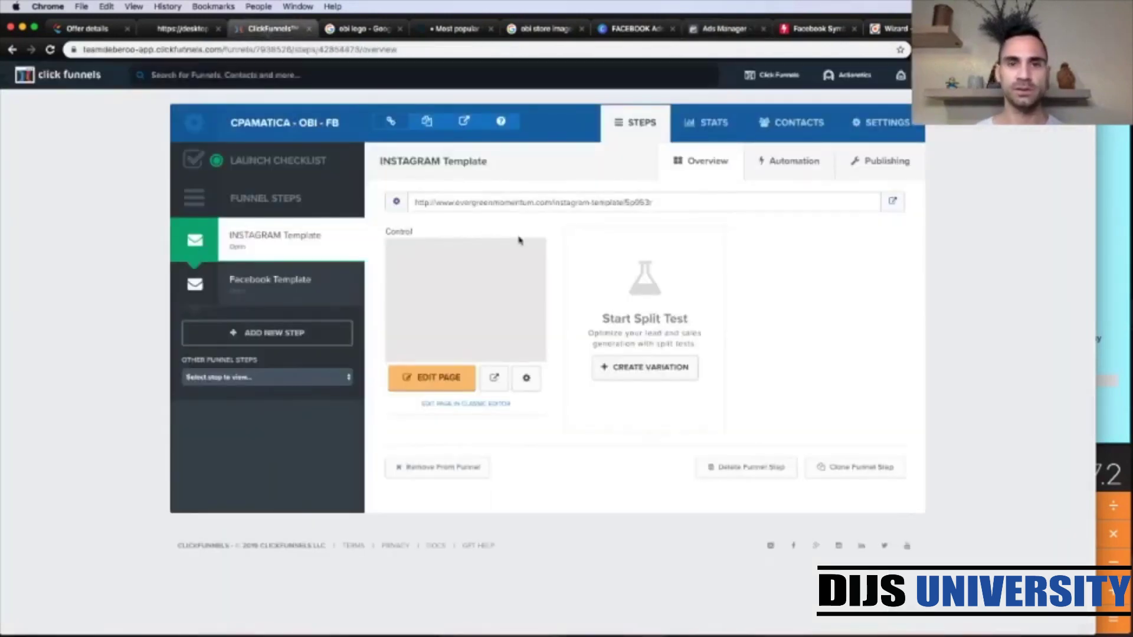
pyautogui.click(270, 285)
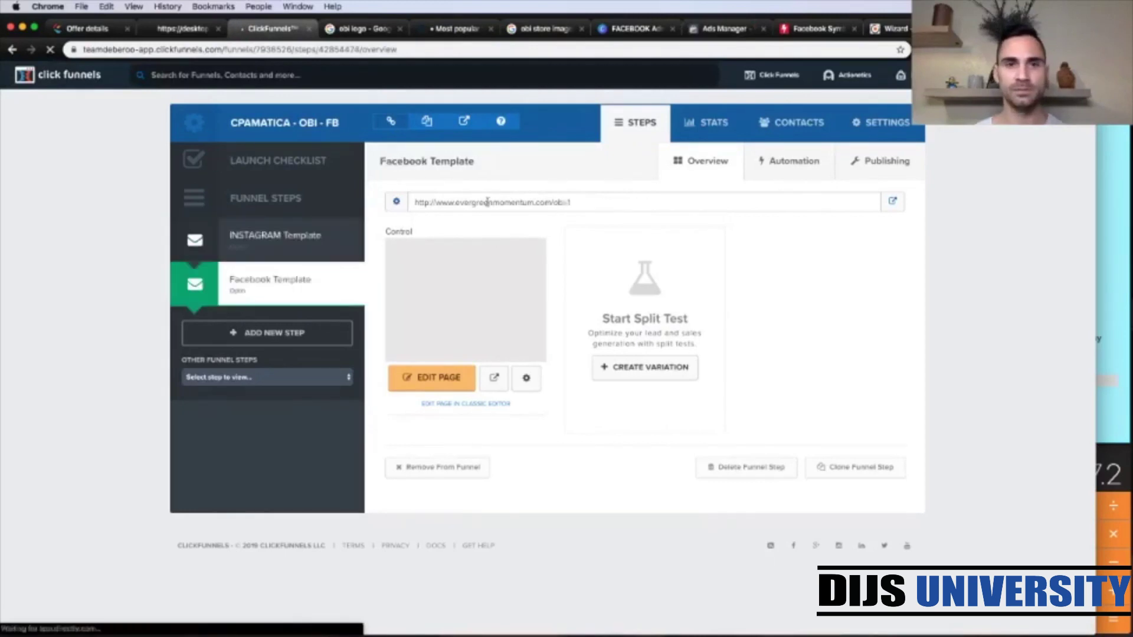
pyautogui.click(488, 202)
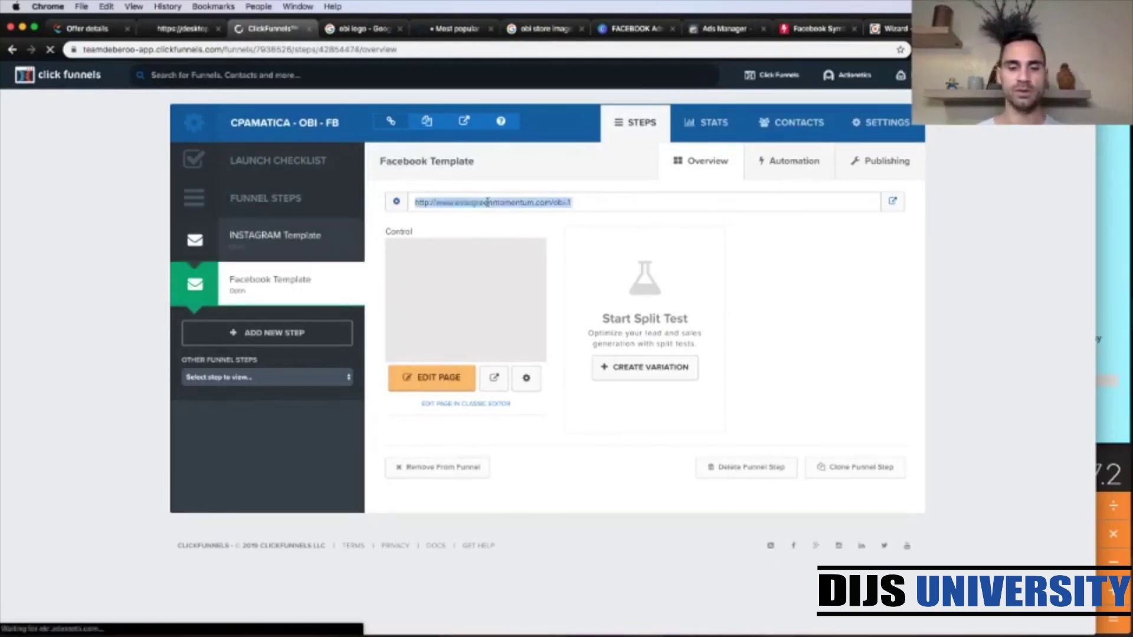
pyautogui.click(725, 28)
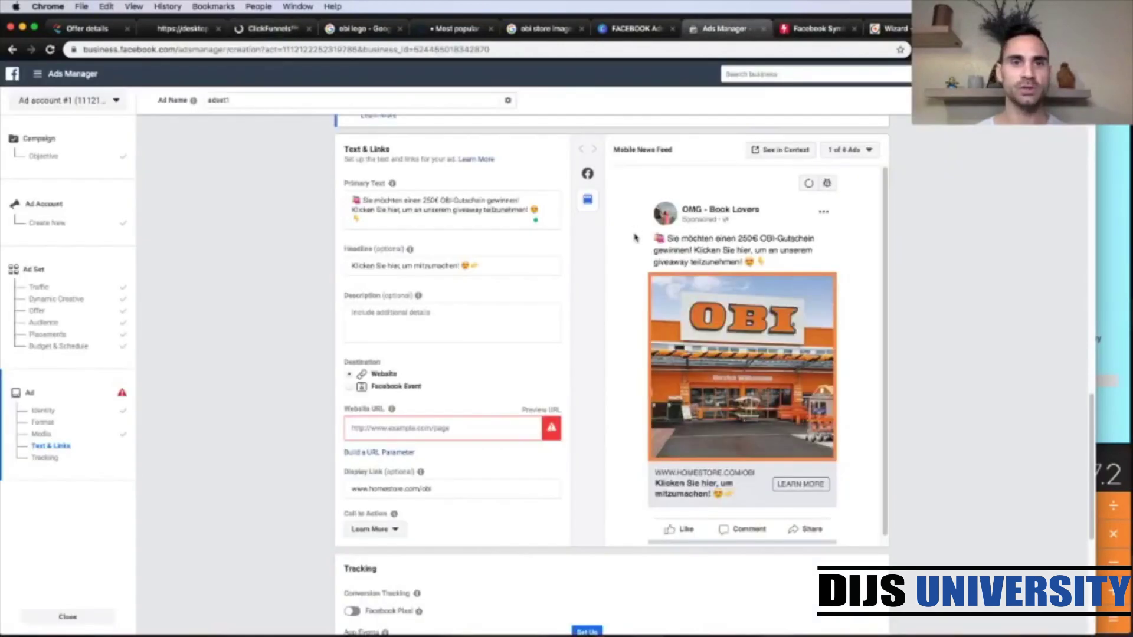
pyautogui.click(457, 429)
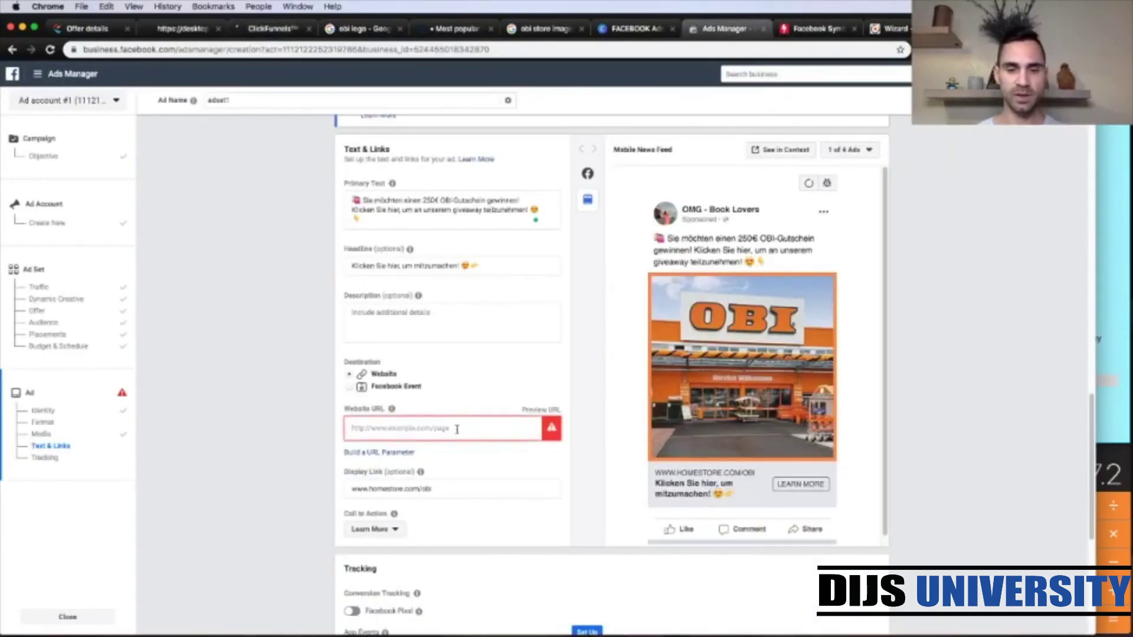
pyautogui.press('super+v')
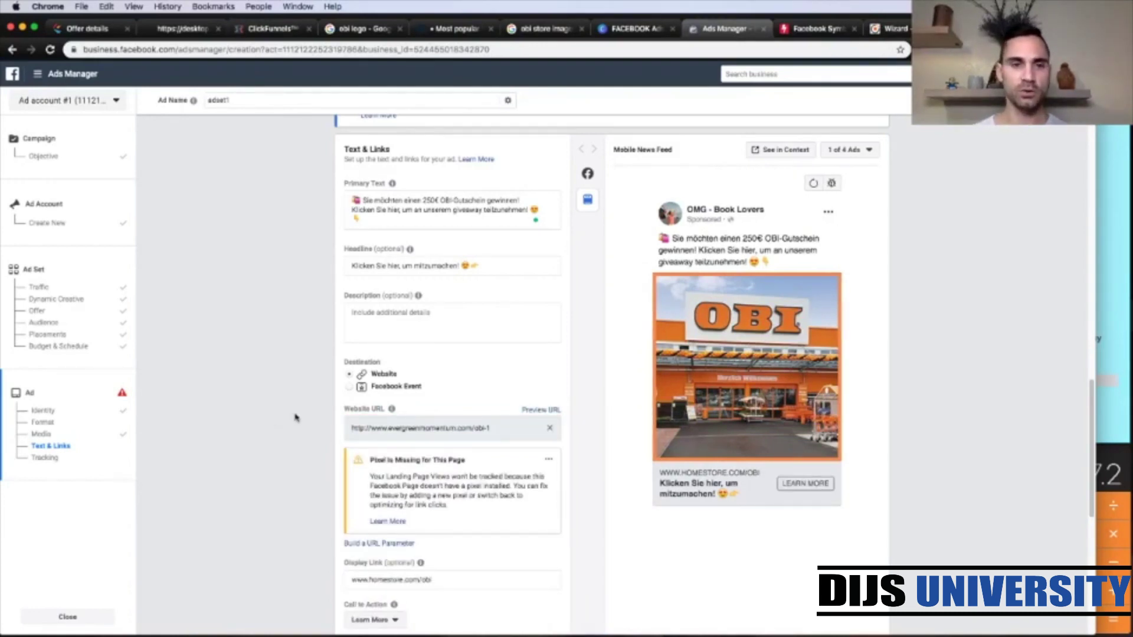
# Step: Review the ad's destination, tracking options, error notice and mobile feed preview
pyautogui.scroll(-3, 295, 418)
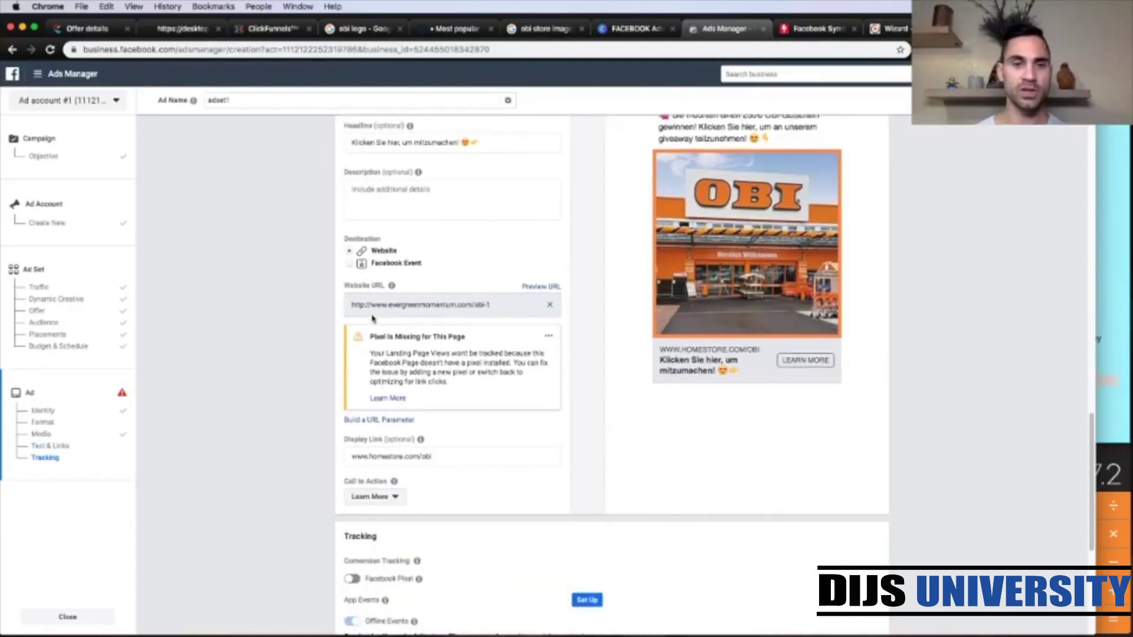
pyautogui.scroll(-3, 329, 479)
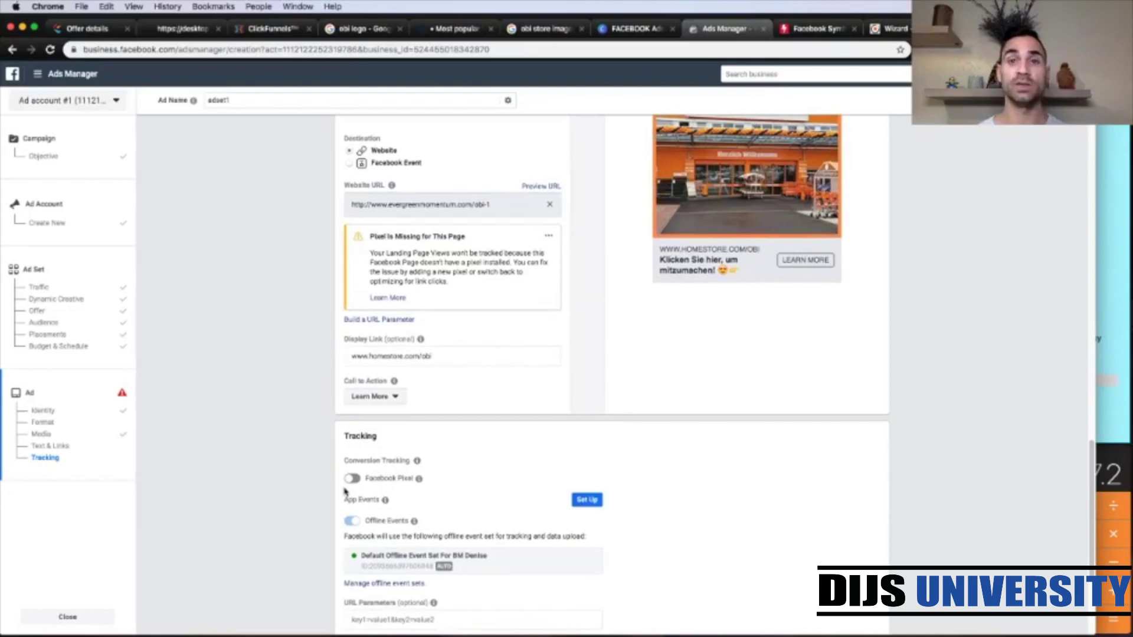
pyautogui.scroll(-3, 376, 494)
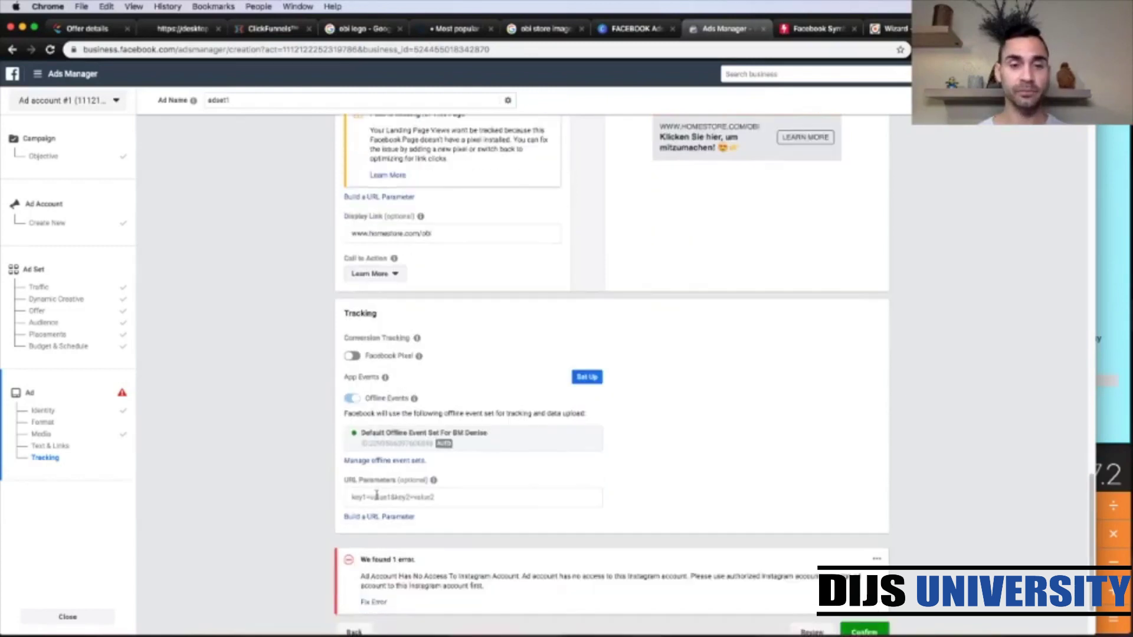
pyautogui.scroll(5, 376, 496)
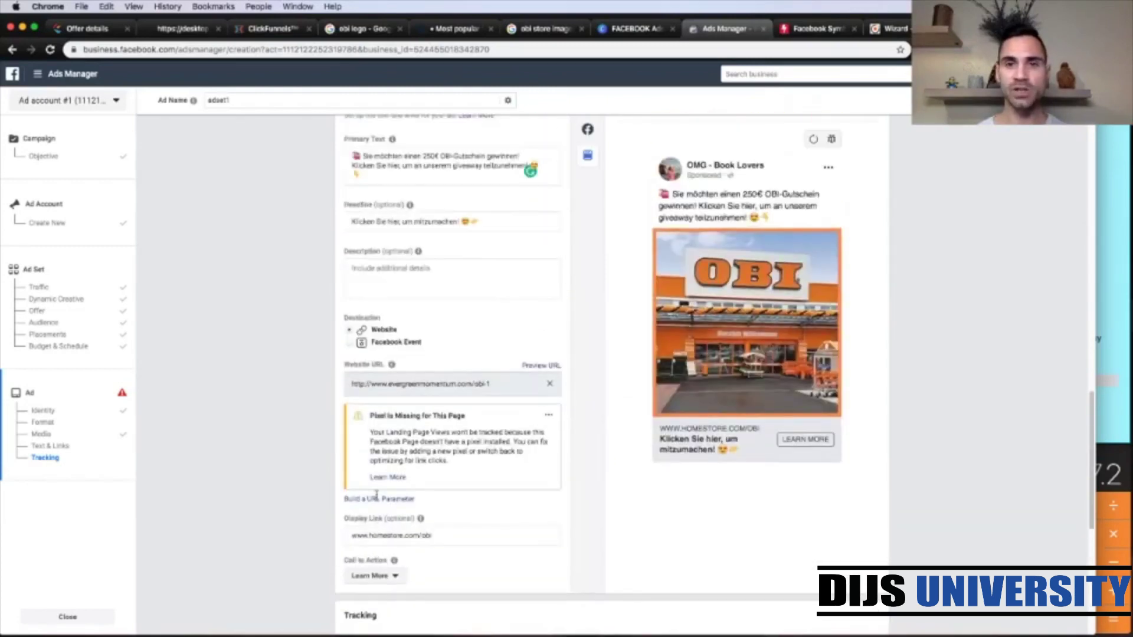
pyautogui.scroll(3, 377, 494)
pyautogui.scroll(-2, 377, 495)
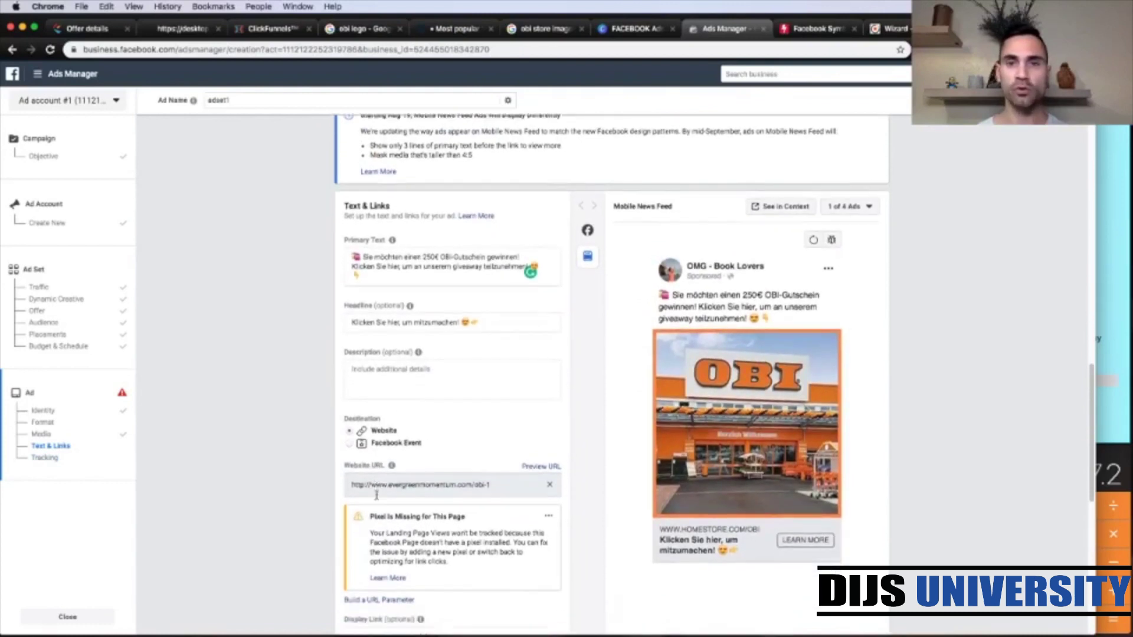
pyautogui.scroll(-1, 377, 495)
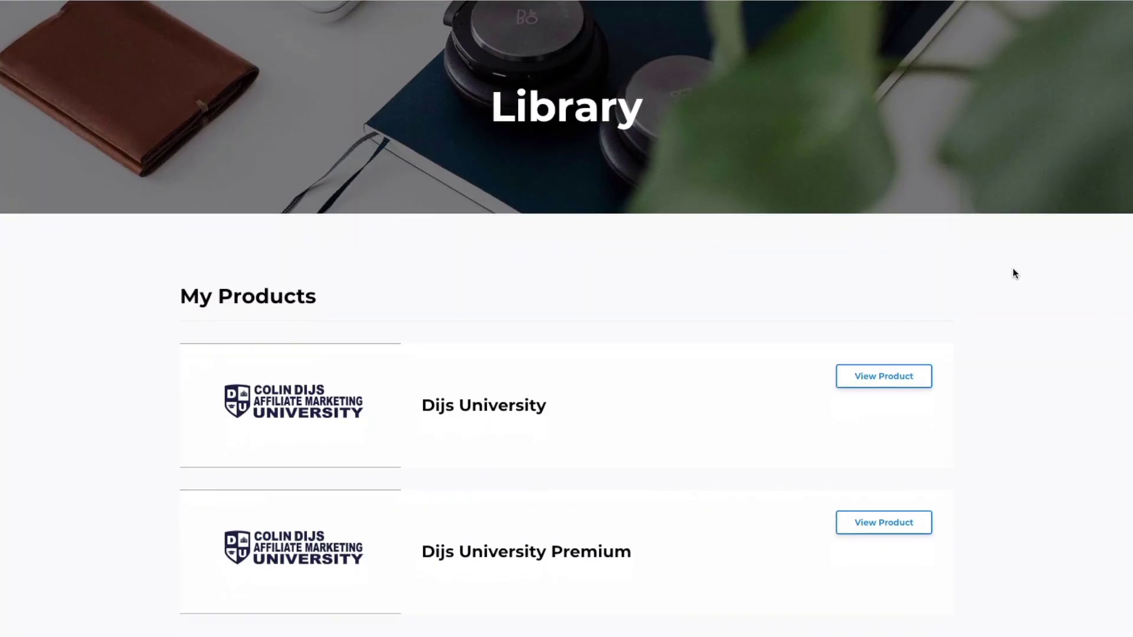
# Step: Open the Dijs University Premium product from the library and look through its Intro to CPA Marketing Course page
pyautogui.scroll(-2, 1013, 271)
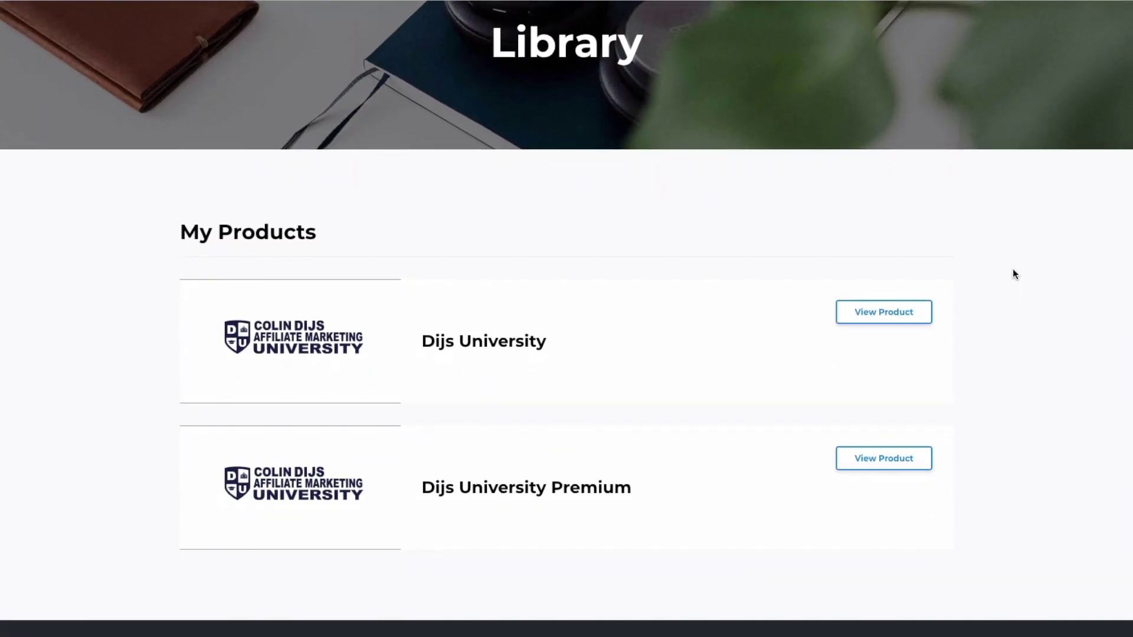
pyautogui.click(873, 458)
pyautogui.scroll(-2, 979, 271)
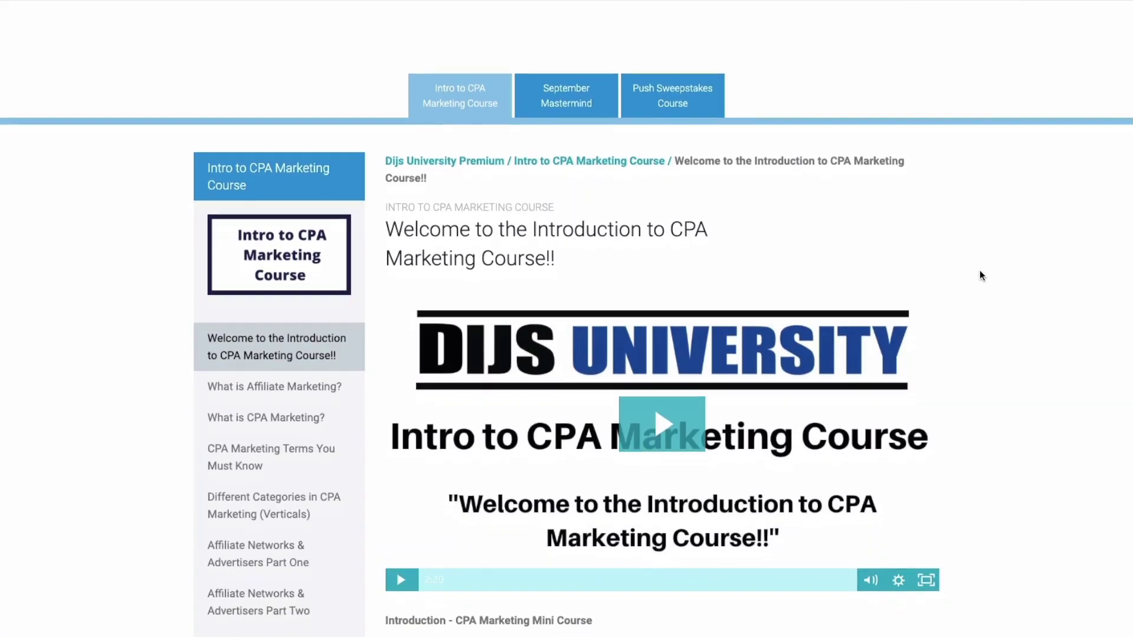
pyautogui.scroll(-2, 980, 271)
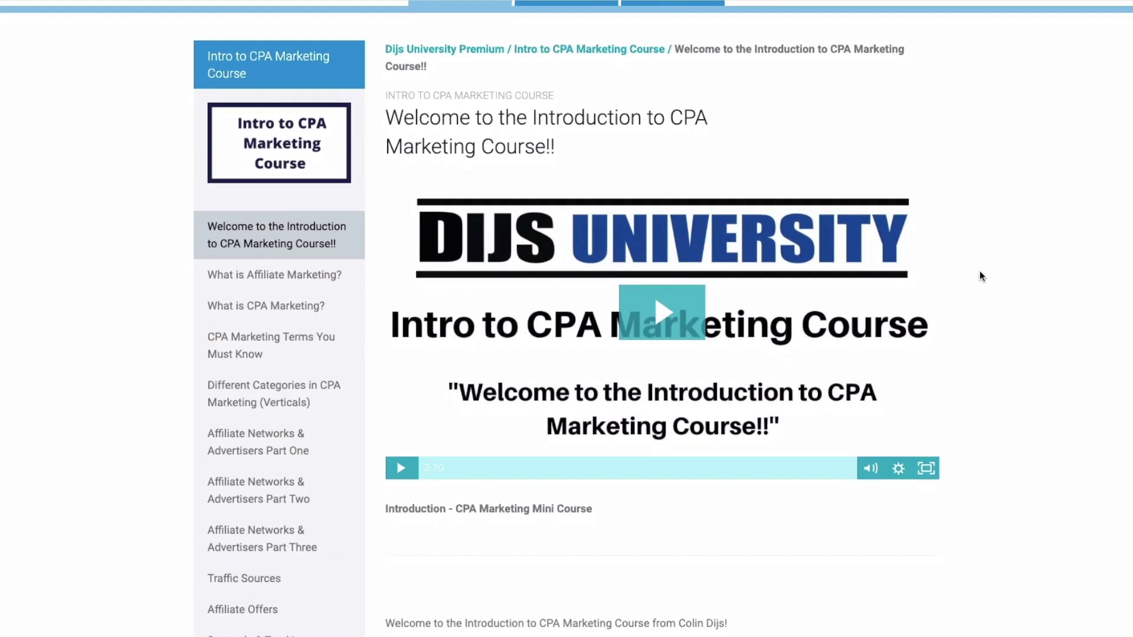
pyautogui.scroll(-3, 980, 276)
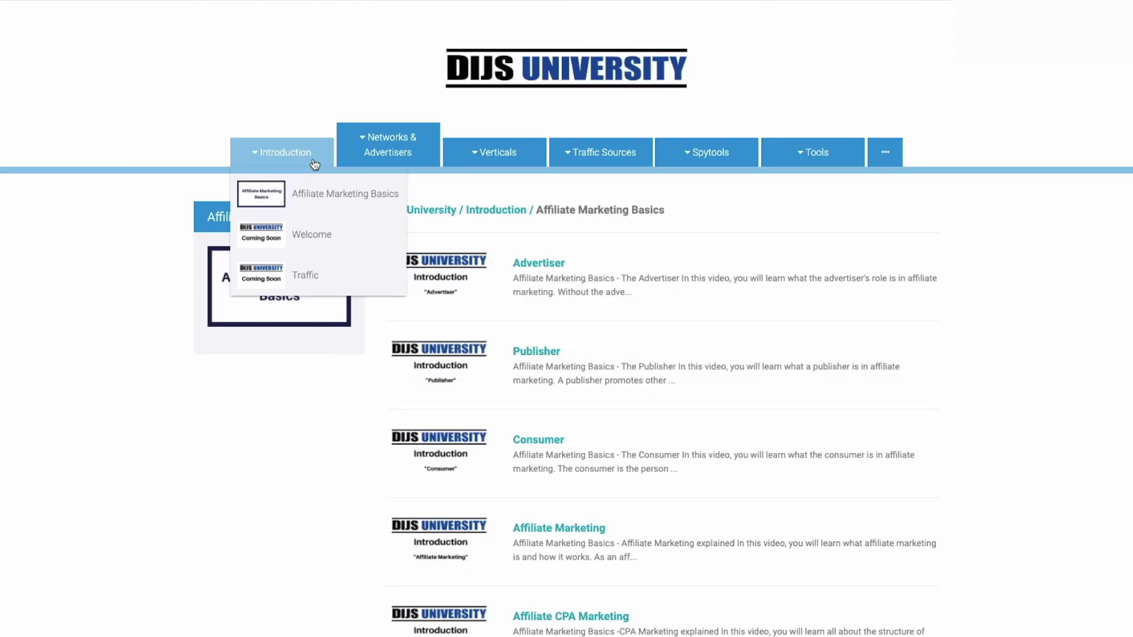
# Step: Browse the Dijs University course categories, the Facebook lesson list and the Zeropark guides under Traffic Sources
pyautogui.moveTo(353, 164)
pyautogui.moveTo(462, 163)
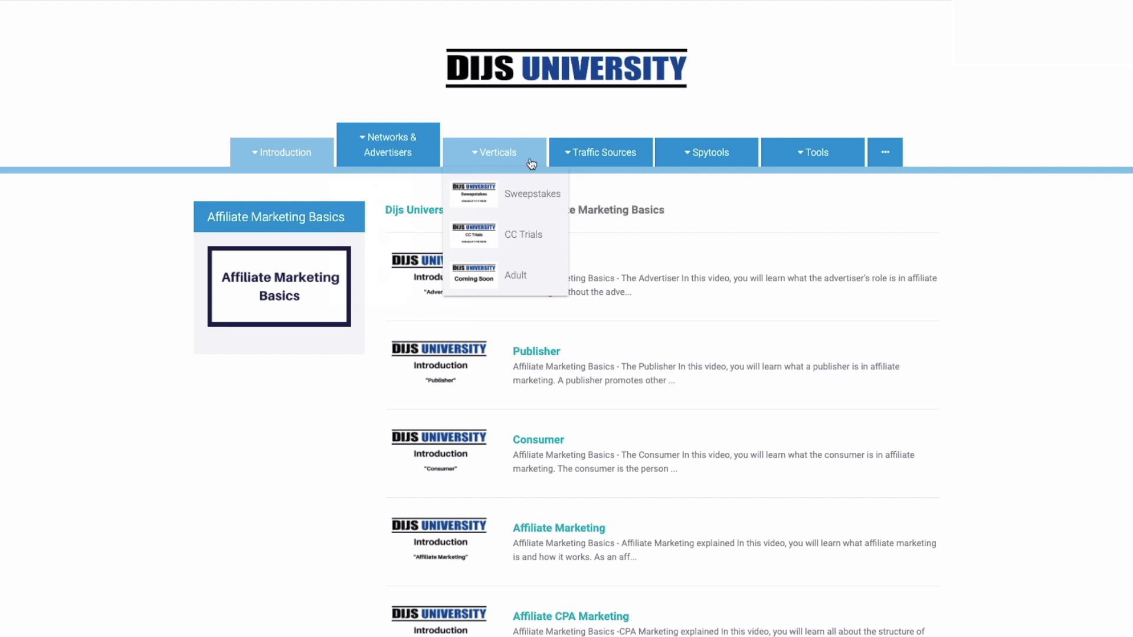
pyautogui.moveTo(597, 164)
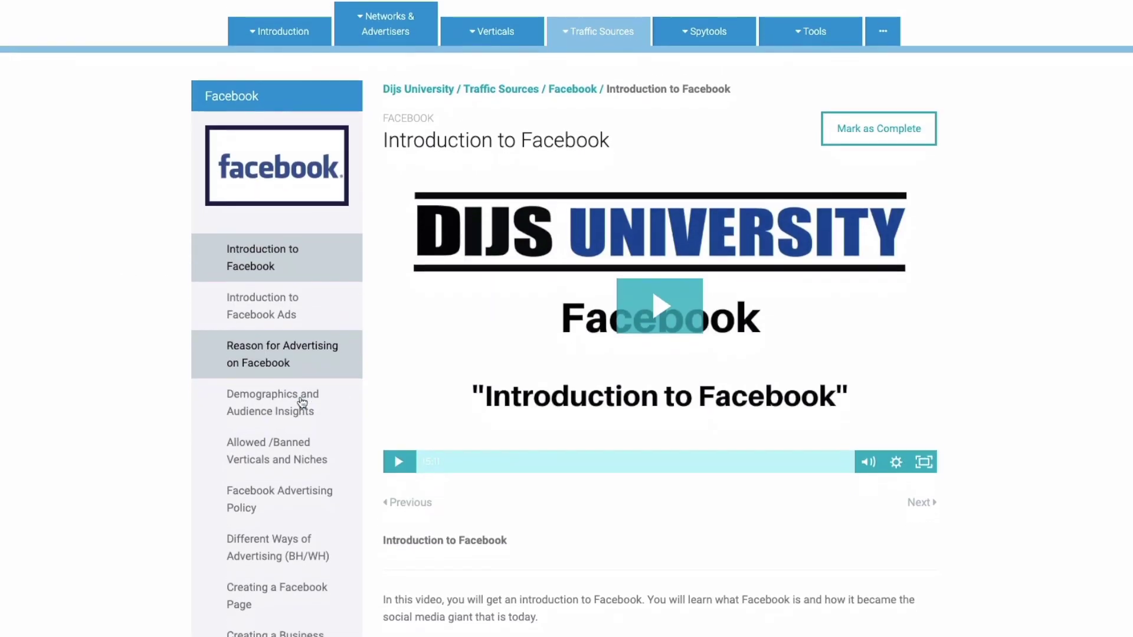
pyautogui.scroll(-3, 305, 399)
pyautogui.scroll(-2, 302, 403)
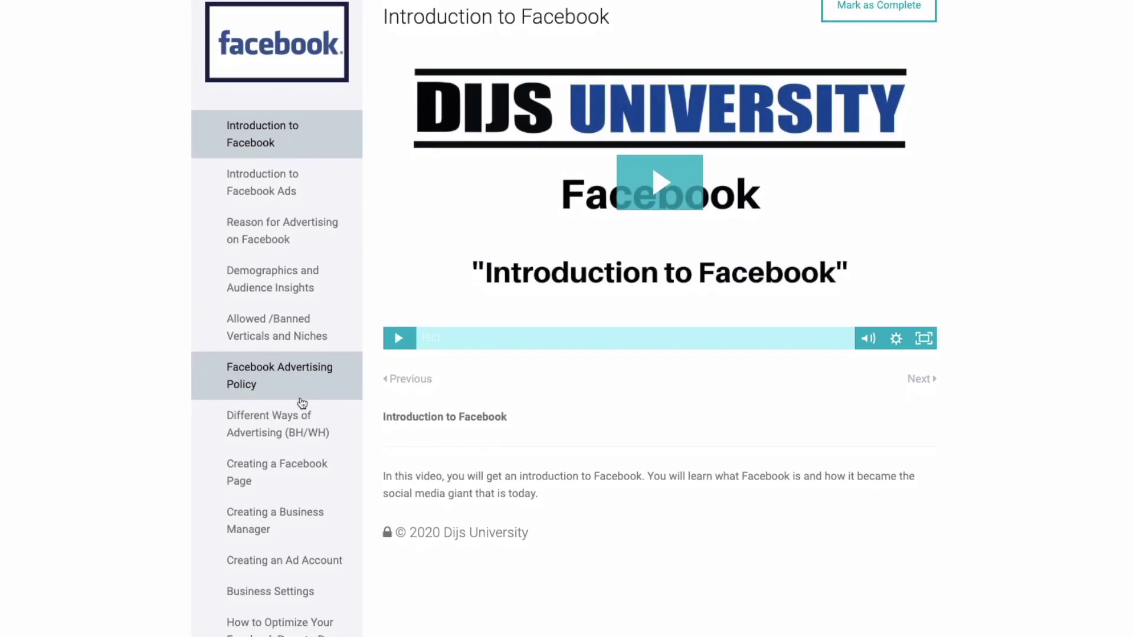
pyautogui.scroll(-3, 302, 403)
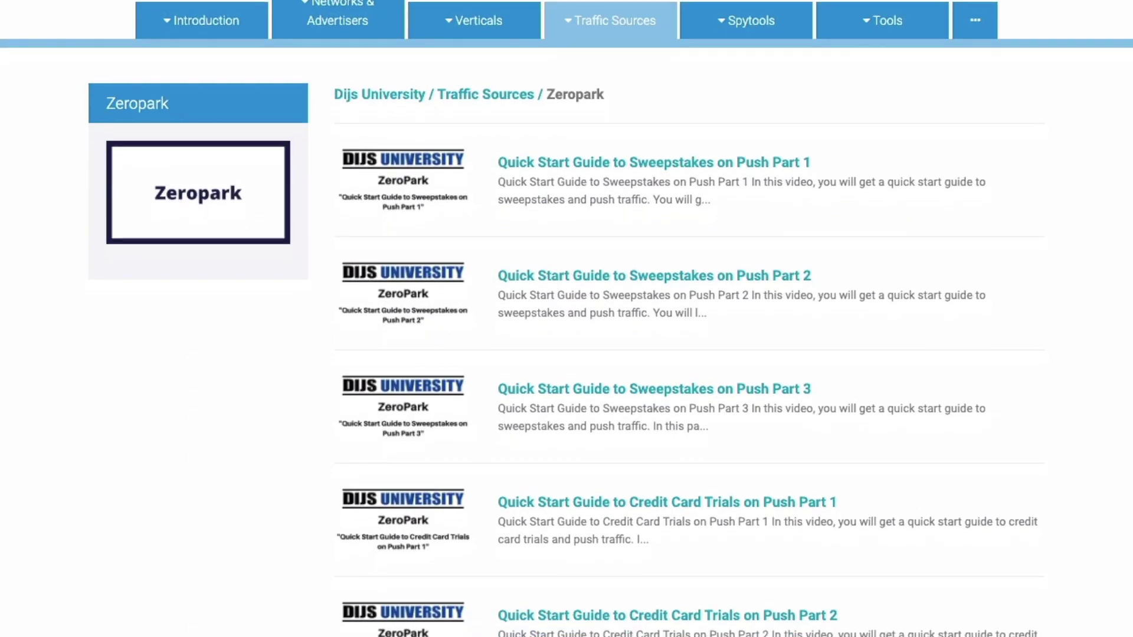
pyautogui.scroll(-4, 566, 319)
pyautogui.scroll(4, 567, 319)
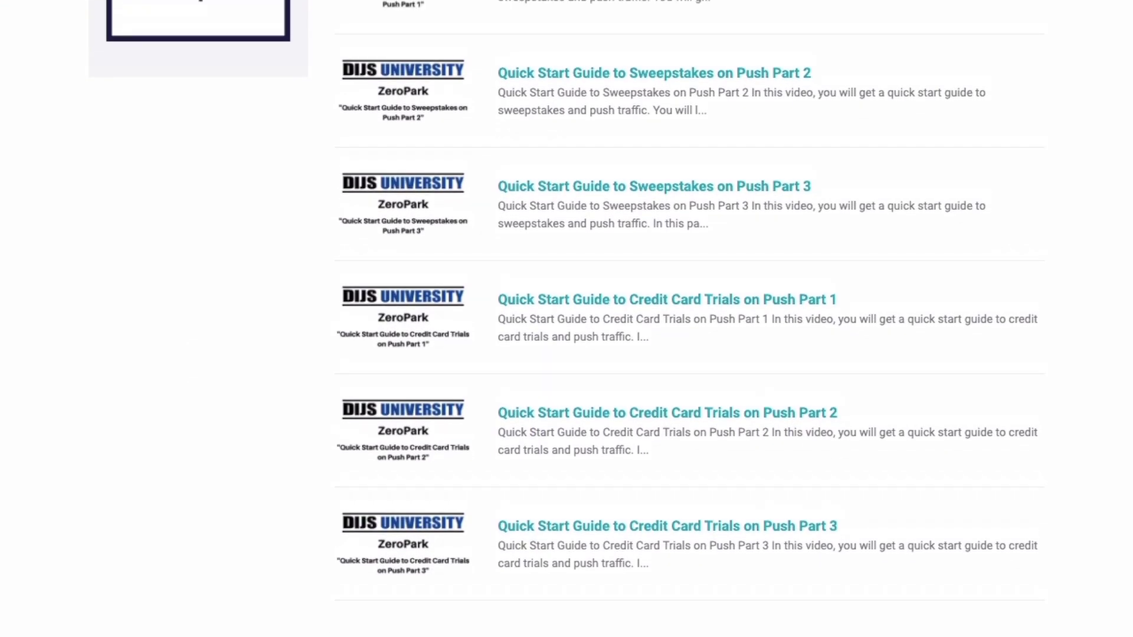